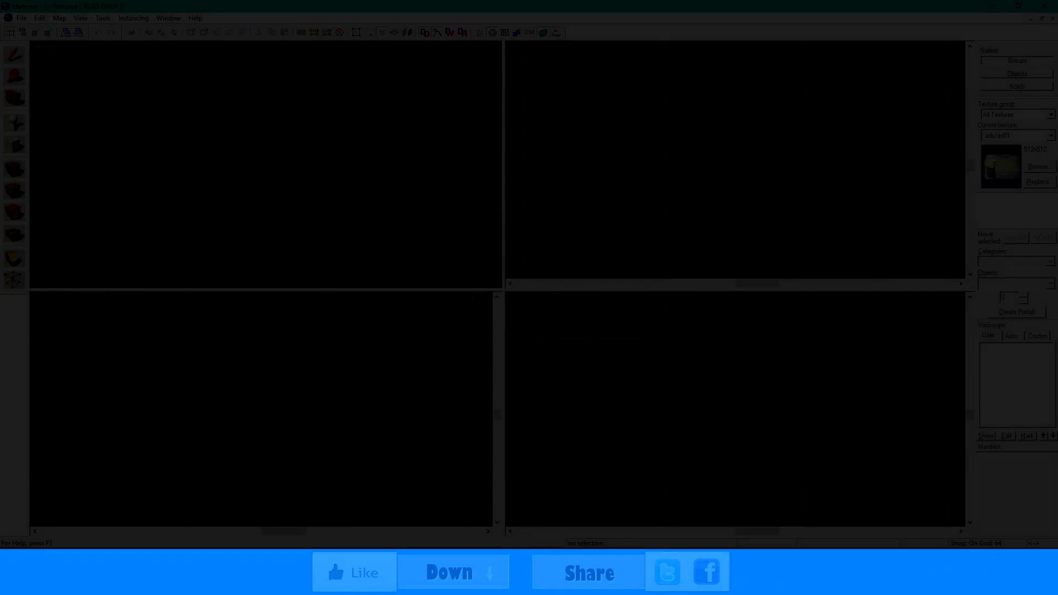
# - Create a 1024 × 1024 × 64 floor block textured with the de_train dirt floor material
pyautogui.moveTo(662, 87); pyautogui.dragTo(809, 235)
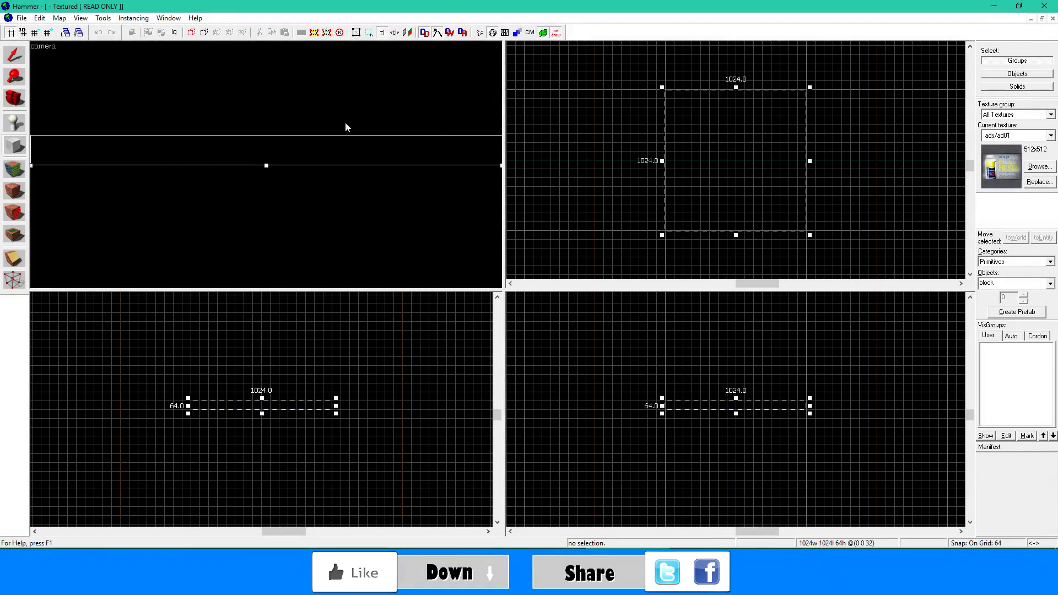
pyautogui.click(1038, 165)
pyautogui.write('floor')
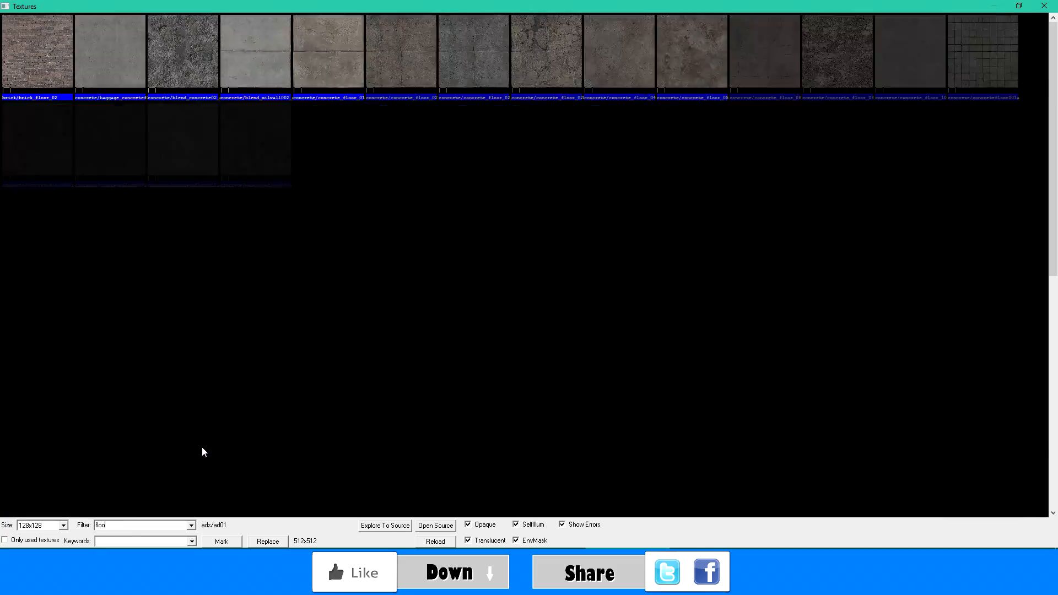
pyautogui.scroll(-3, 366, 97)
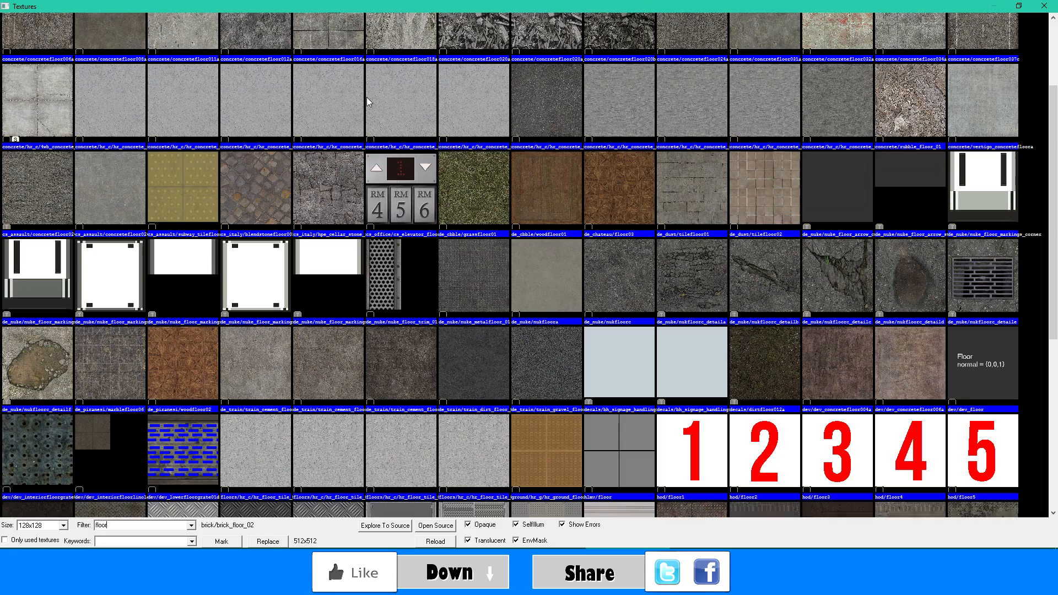
pyautogui.doubleClick(481, 356)
pyautogui.press('Return')
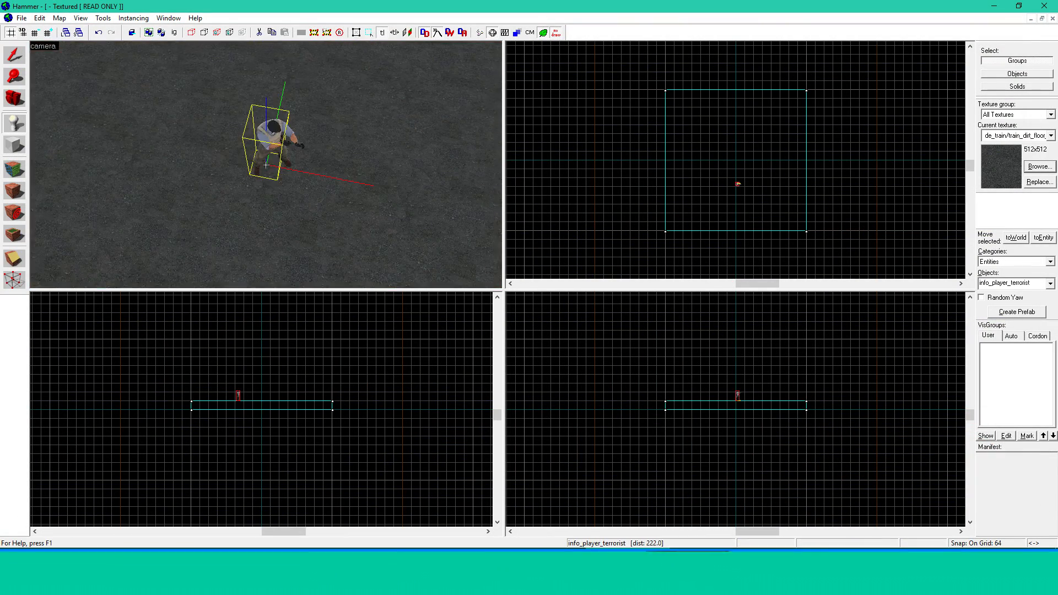
# - Rotate the info_player_terrorist entity by 90 degrees with Transform
pyautogui.hotkey('ctrl', 'm')
pyautogui.moveTo(548, 291); pyautogui.dragTo(505, 292)
pyautogui.write('90')
pyautogui.click(518, 313)
pyautogui.moveTo(261, 164); pyautogui.dragTo(279, 139)
pyautogui.press('z')
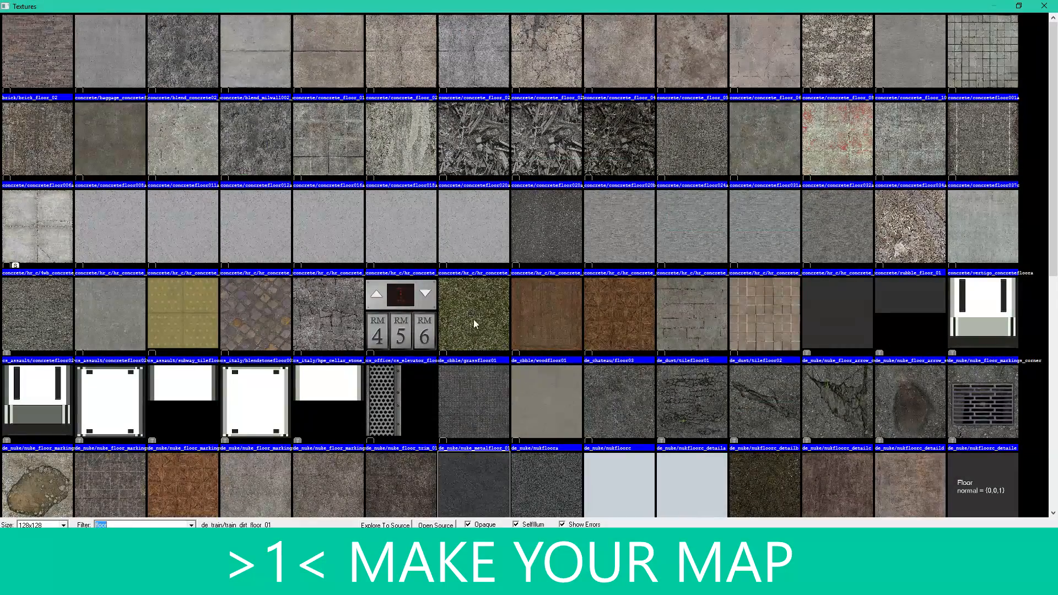
# - Create a 512 × 512 × 128 block on top of the floor with a plain concrete/concretewall texture
pyautogui.write('wall')
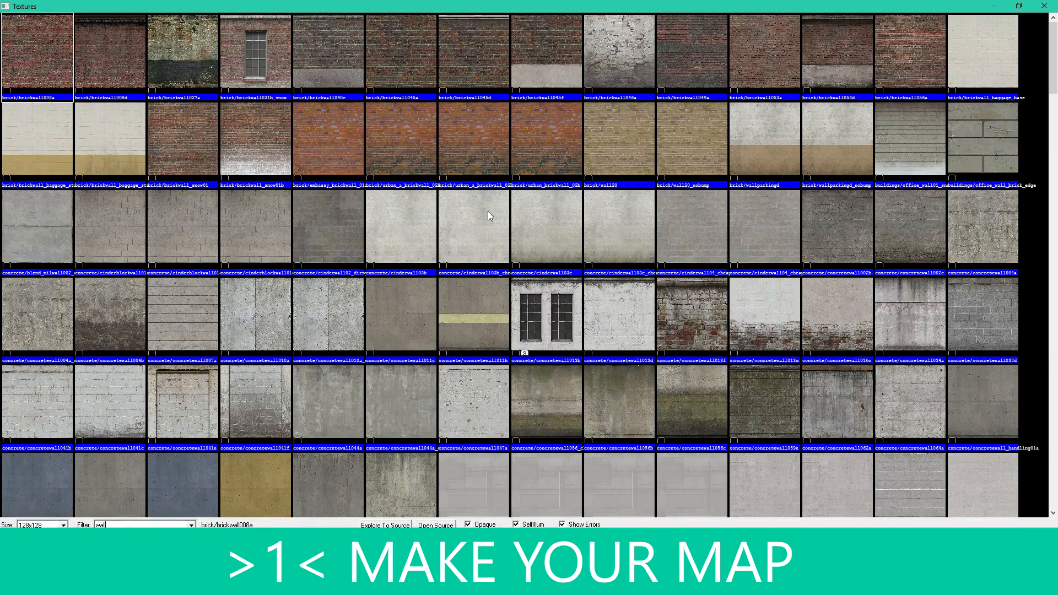
pyautogui.doubleClick(422, 299)
pyautogui.moveTo(701, 143); pyautogui.dragTo(770, 204)
pyautogui.hotkey('shift', 'b')
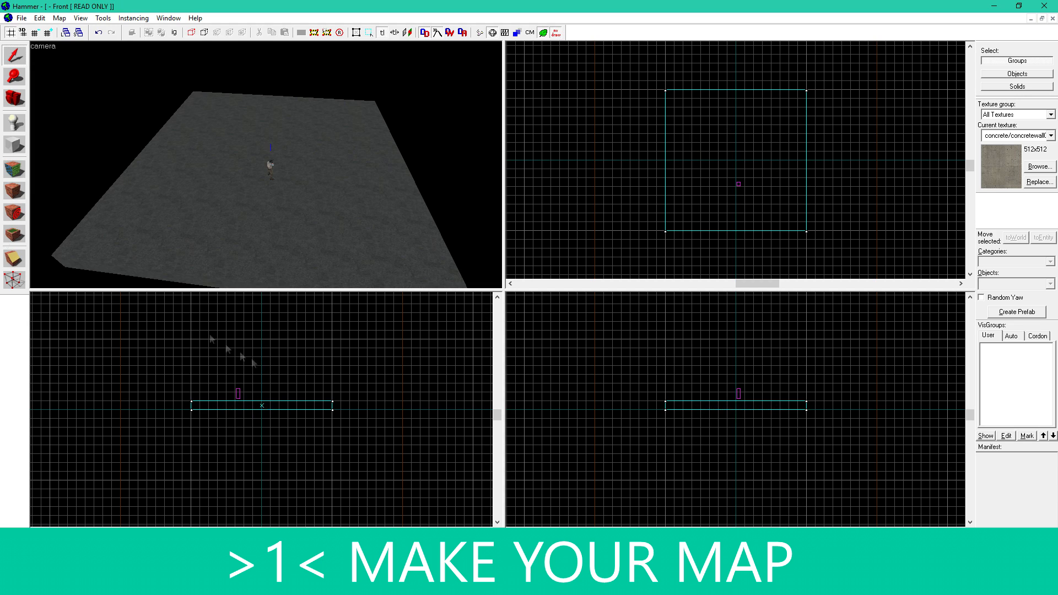
pyautogui.moveTo(699, 142); pyautogui.dragTo(775, 215)
pyautogui.scroll(5, 754, 409)
pyautogui.moveTo(708, 361); pyautogui.dragTo(709, 335)
pyautogui.press('Return')
# - Hollow the concrete block with a wall thickness of 16
pyautogui.click(78, 21)
pyautogui.moveTo(102, 20)
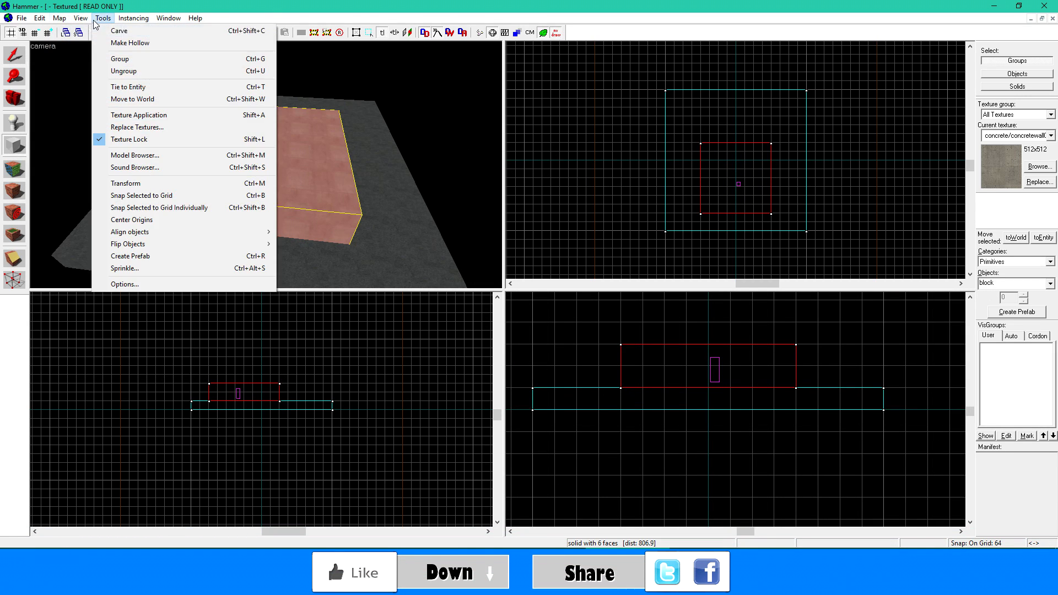
pyautogui.click(118, 43)
pyautogui.write('16')
pyautogui.click(549, 297)
# - Select the hollowed concrete room and ungroup it into separate solids
pyautogui.hotkey('shift', 's')
pyautogui.click(239, 194)
pyautogui.click(103, 19)
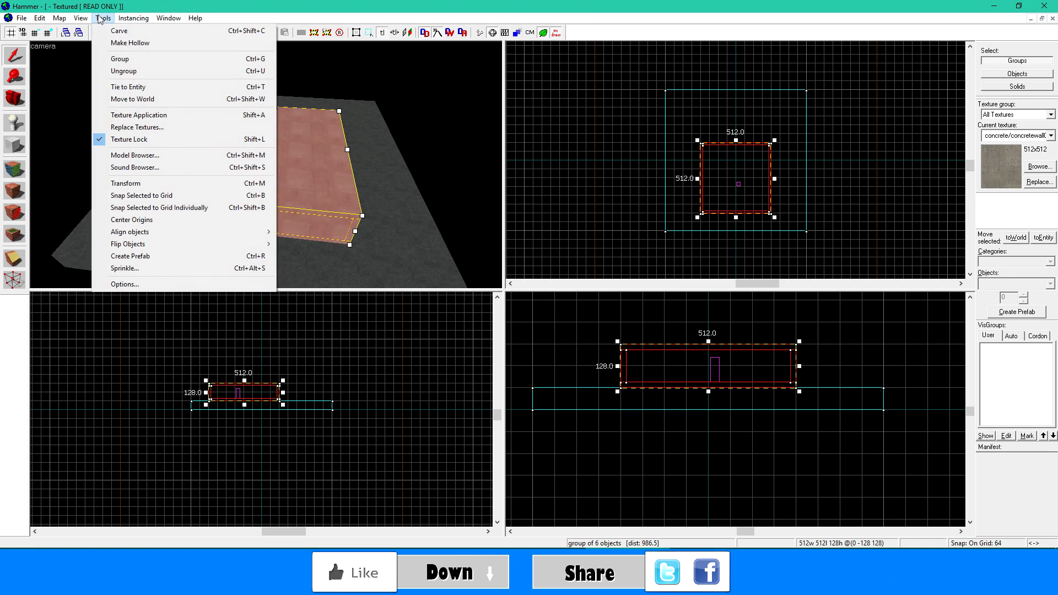
pyautogui.click(139, 59)
pyautogui.click(132, 20)
pyautogui.moveTo(106, 20)
pyautogui.click(133, 71)
pyautogui.click(103, 19)
pyautogui.click(132, 71)
# - Delete the ceiling and bottom solids of the concrete room, keeping its four walls
pyautogui.click(321, 150)
pyautogui.press('Delete')
pyautogui.press('z')
pyautogui.click(265, 165)
pyautogui.press('Delete')
# - Select the four concrete walls and stretch them down to meet the floor block
pyautogui.press('w')
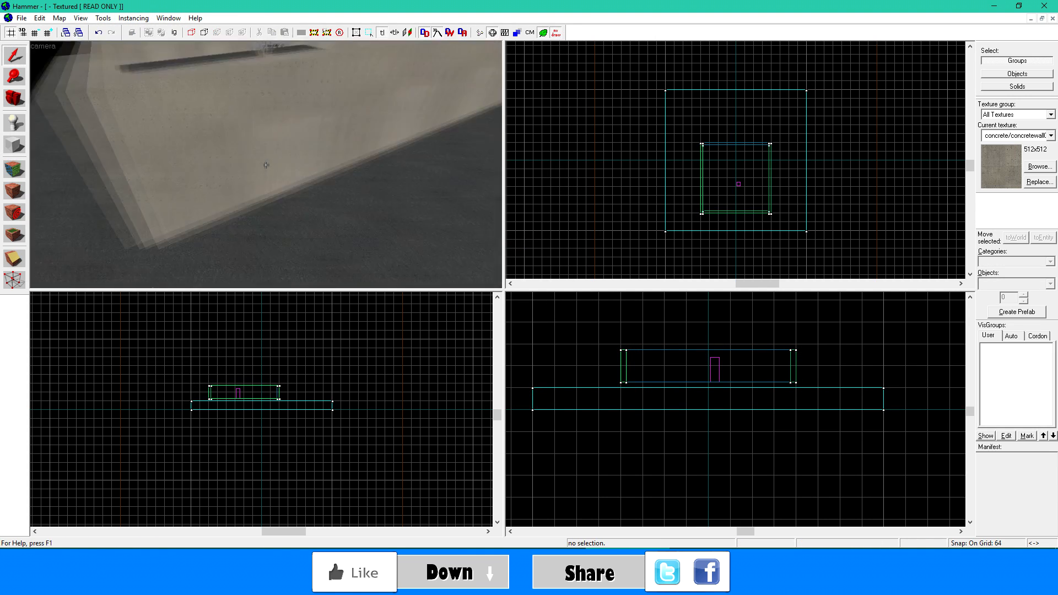
pyautogui.click(266, 165)
pyautogui.keyDown('ctrl'); pyautogui.click(266, 165); pyautogui.keyUp('ctrl')
pyautogui.keyDown('ctrl'); pyautogui.click(266, 165); pyautogui.keyUp('ctrl')
# - Select the info_player_terrorist entity and move it into a corner of the walled room
pyautogui.keyDown('ctrl'); pyautogui.click(265, 165); pyautogui.keyUp('ctrl')
pyautogui.press('z')
pyautogui.moveTo(709, 386); pyautogui.dragTo(709, 393)
pyautogui.press('z')
pyautogui.press('w')
pyautogui.press('s')
pyautogui.click(265, 165)
pyautogui.press('w')
pyautogui.click(265, 165)
pyautogui.press('s')
pyautogui.click(265, 164)
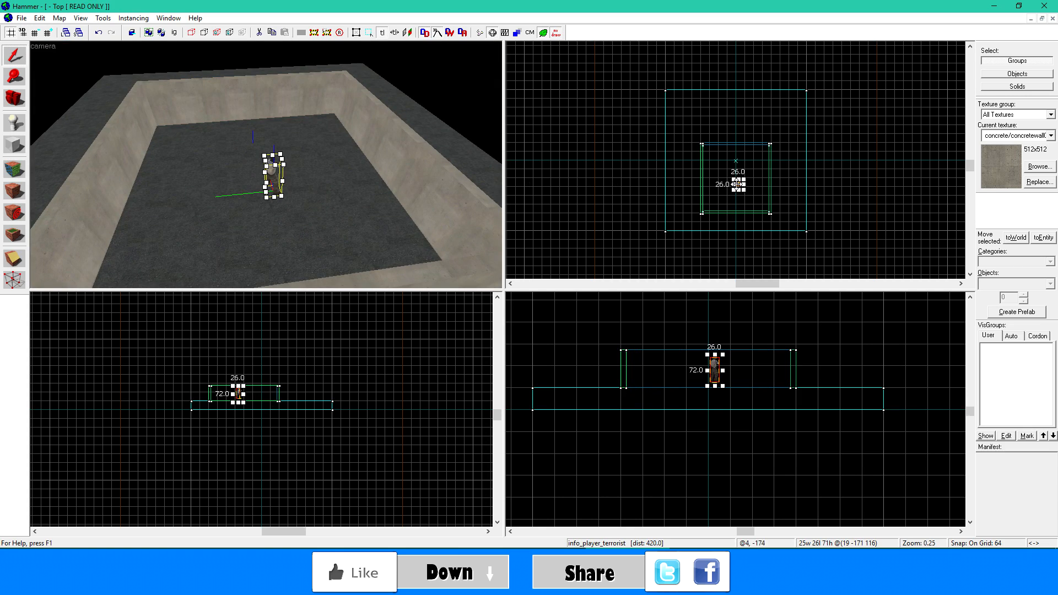
pyautogui.scroll(3, 736, 191)
pyautogui.moveTo(738, 181); pyautogui.dragTo(773, 208)
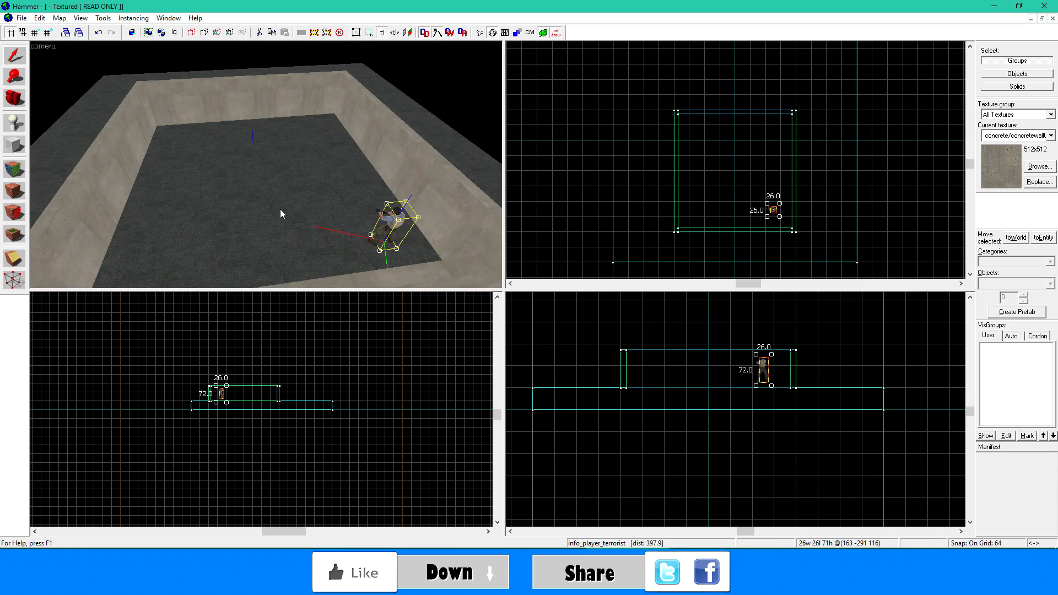
# - Filter the textures by metal and choose metal/hr_metal/hr_metal_wall_c_tintdarkgreen as the current texture
pyautogui.press('z')
pyautogui.press('w')
pyautogui.click(266, 165)
pyautogui.click(265, 165)
pyautogui.press('w')
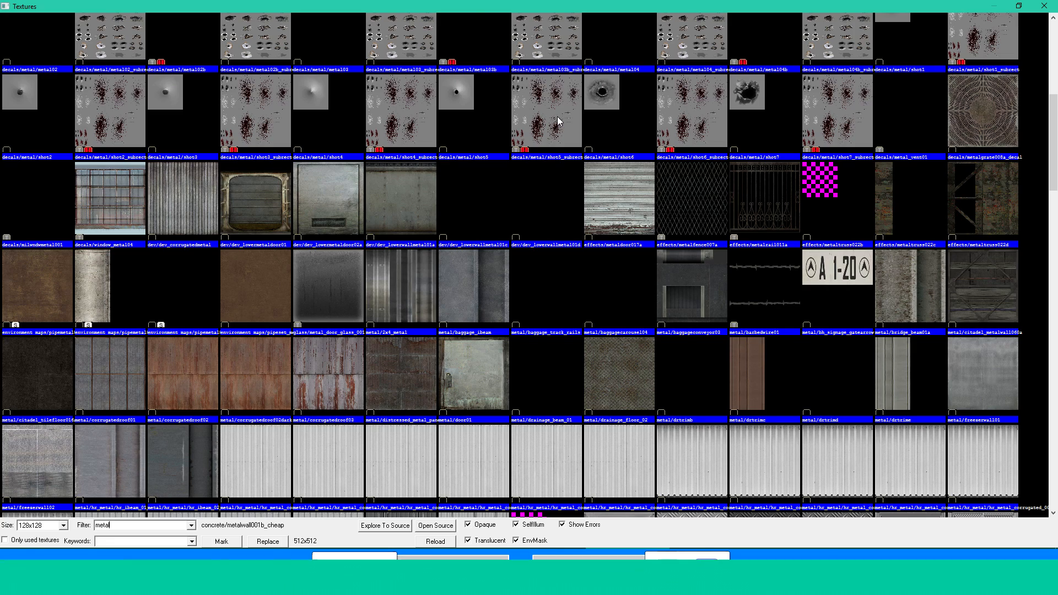
pyautogui.scroll(-10, 562, 108)
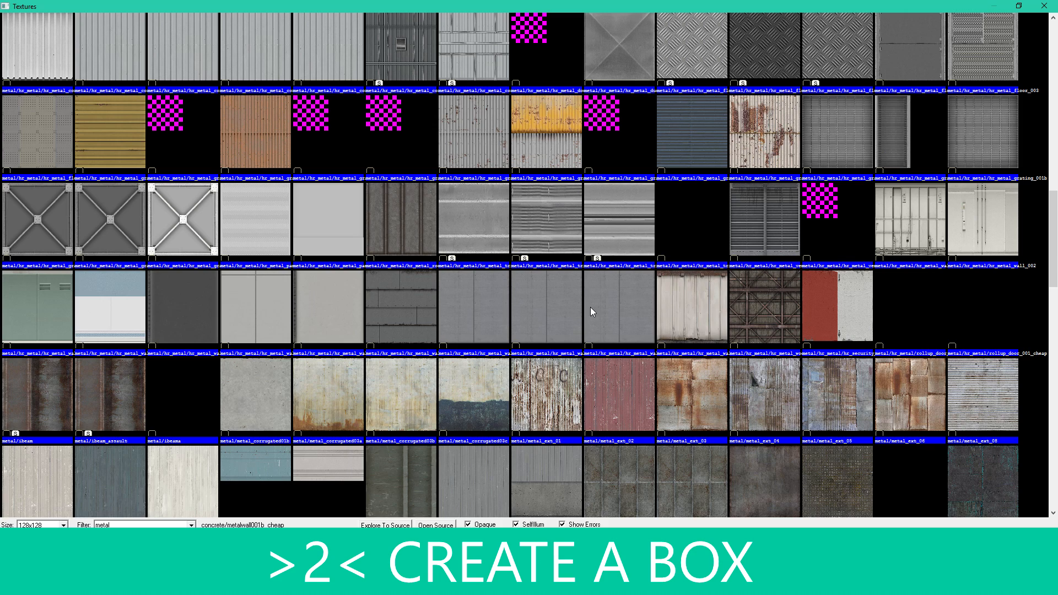
pyautogui.click(620, 295)
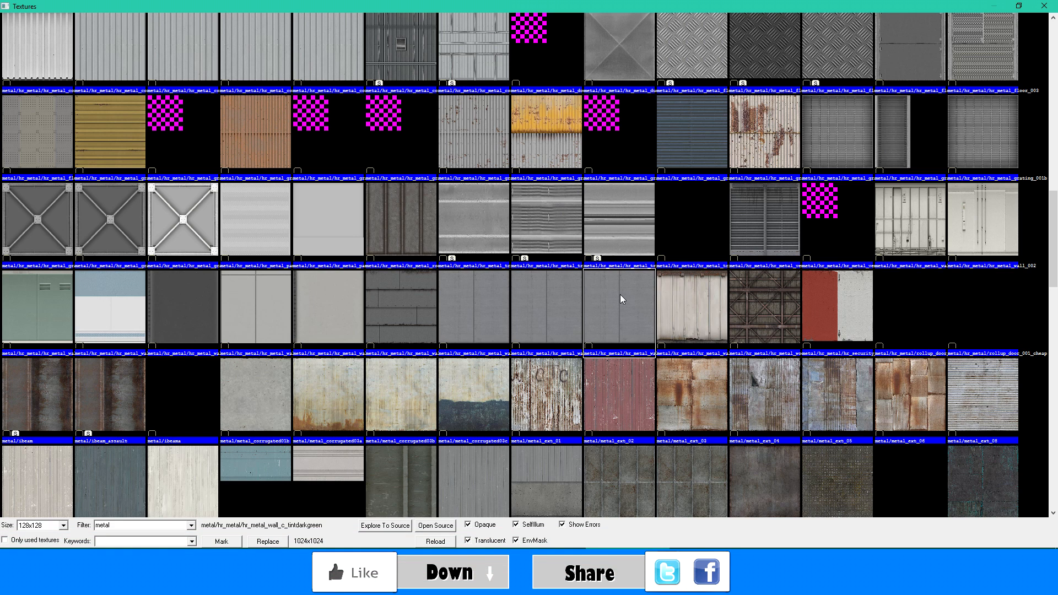
pyautogui.doubleClick(619, 300)
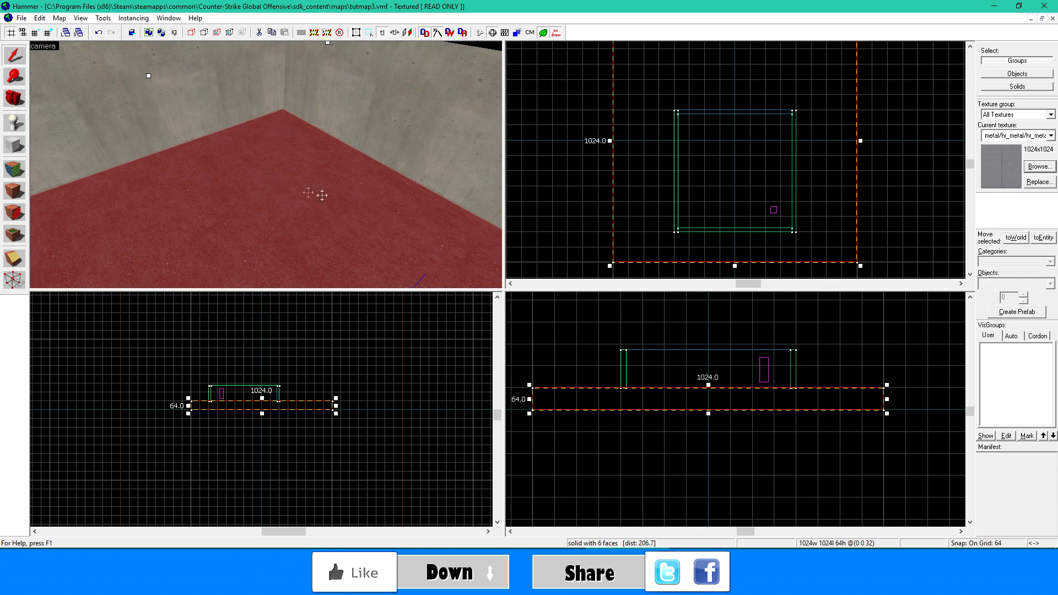
pyautogui.click(17, 147)
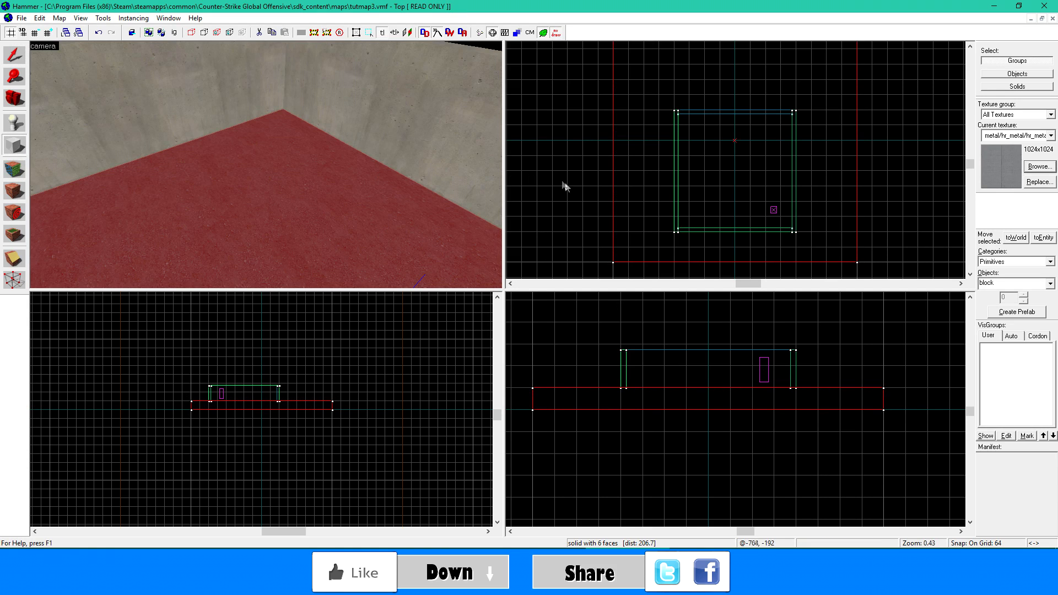
pyautogui.moveTo(703, 133); pyautogui.dragTo(723, 138)
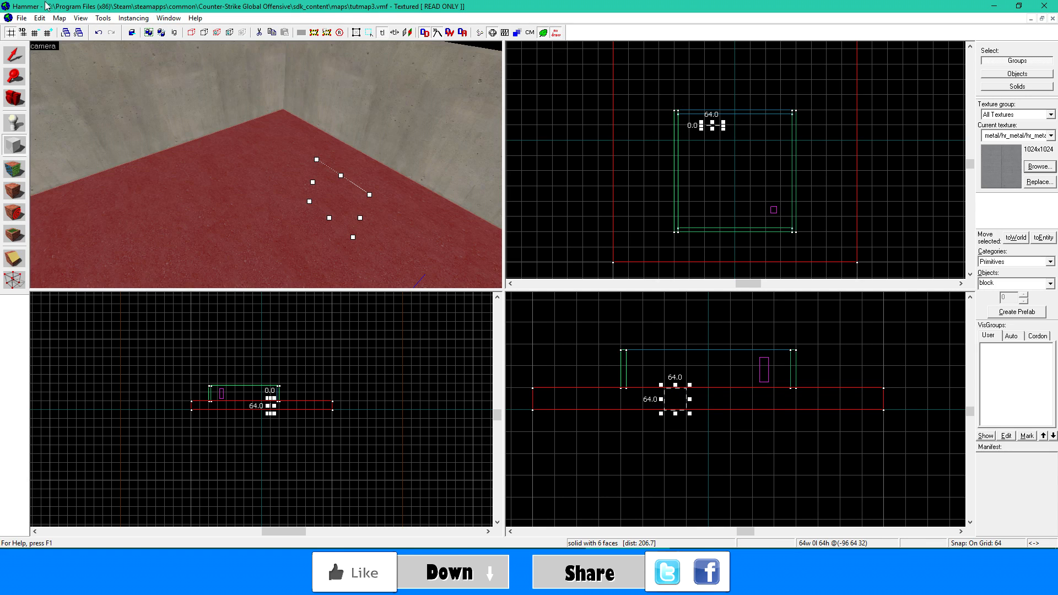
pyautogui.press('Escape')
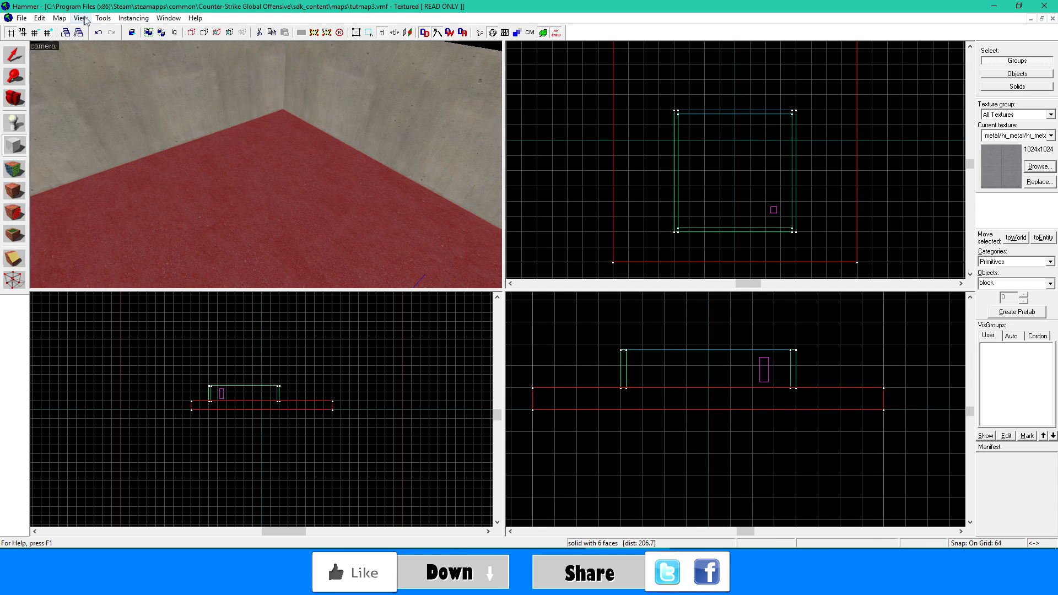
# - Reduce the grid size to 8 units
pyautogui.click(59, 18)
pyautogui.moveTo(138, 54)
pyautogui.click(242, 55)
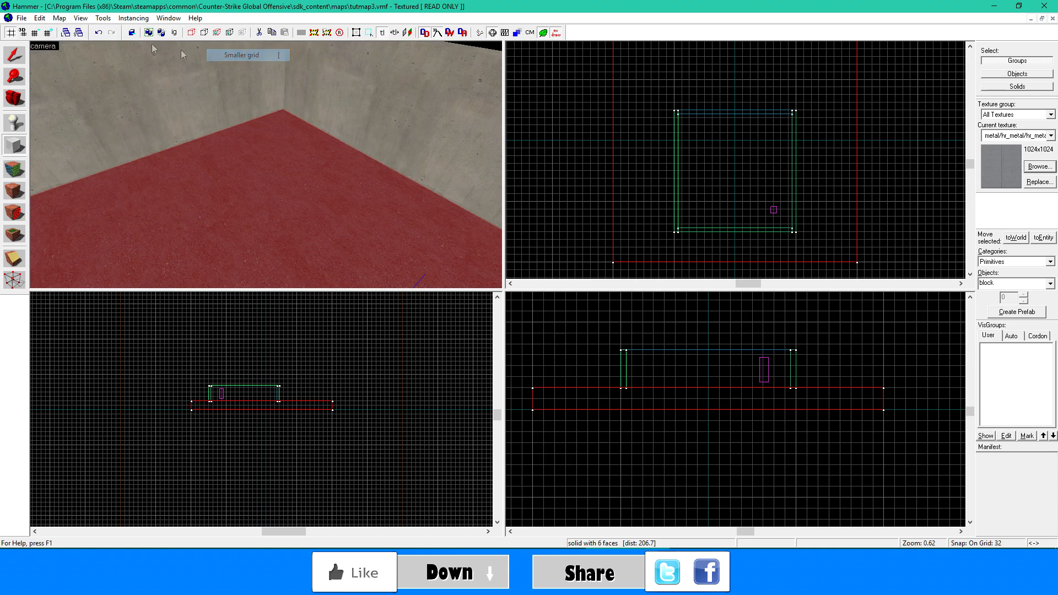
pyautogui.click(61, 19)
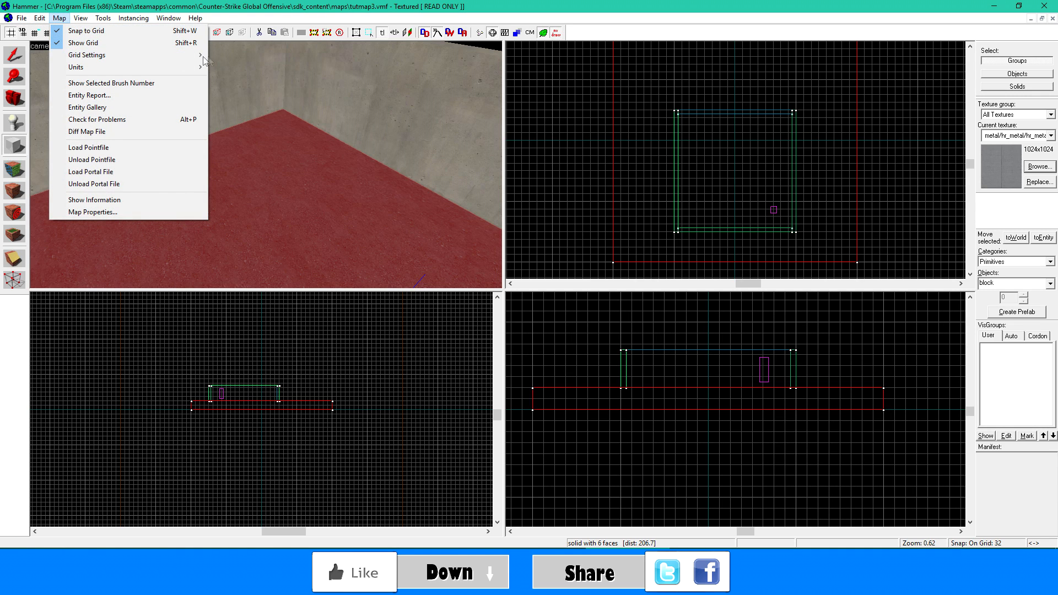
pyautogui.click(234, 56)
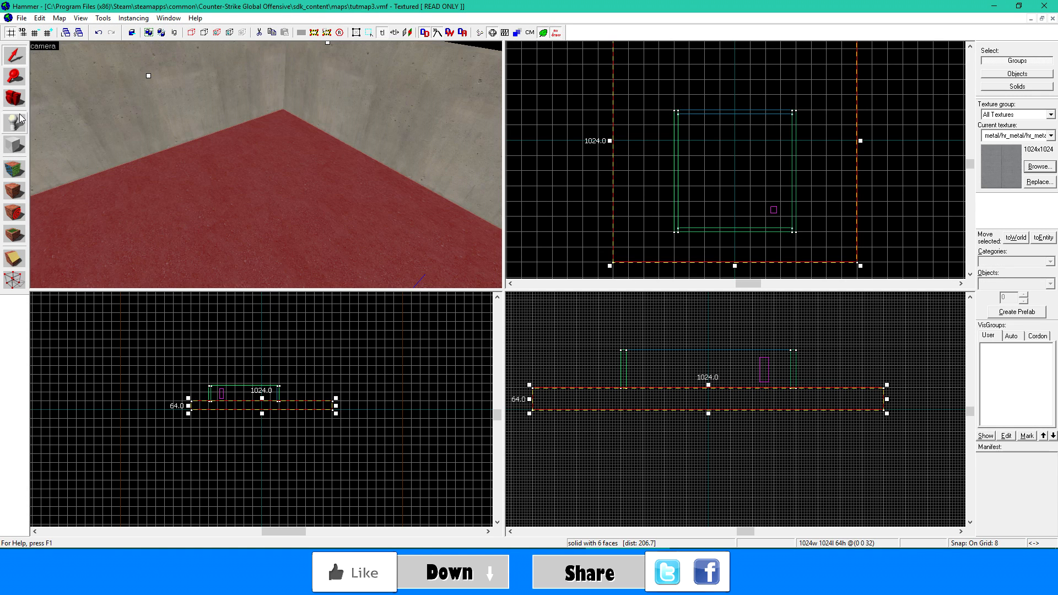
# - Draw an 80 × 16 block outline inside the room and move it near the corner opposite the player entity
pyautogui.click(15, 145)
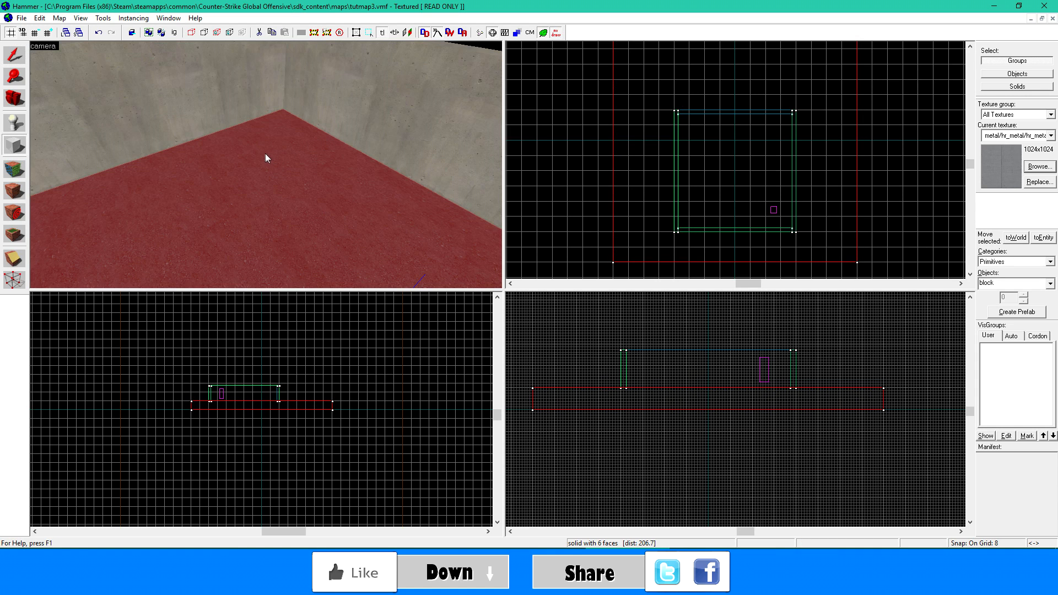
pyautogui.moveTo(691, 133); pyautogui.dragTo(672, 87)
pyautogui.scroll(9, 706, 138)
pyautogui.scroll(-5, 671, 91)
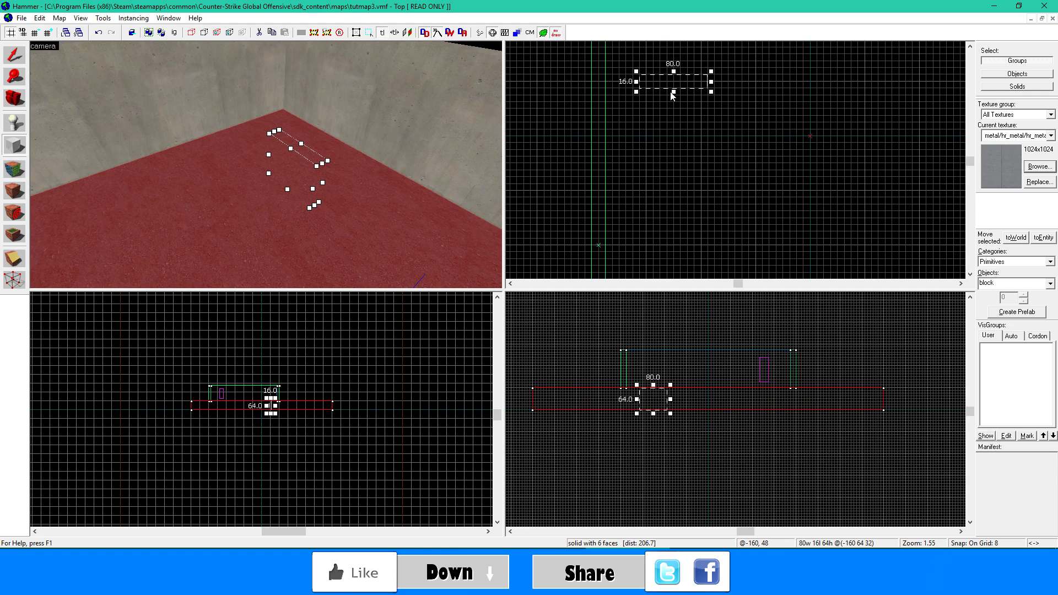
pyautogui.scroll(2, 662, 150)
pyautogui.moveTo(668, 143); pyautogui.dragTo(674, 133)
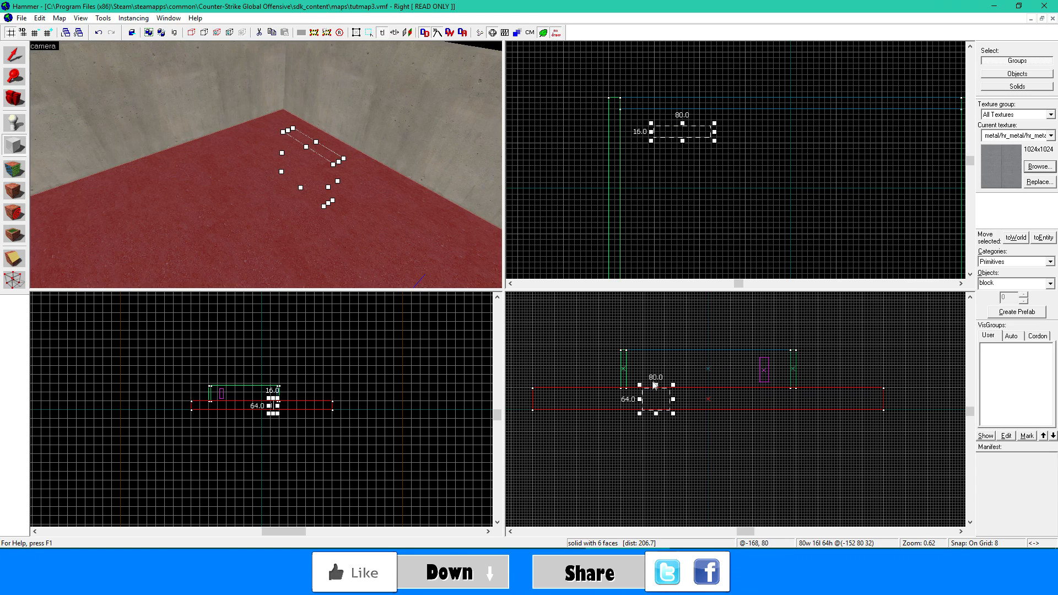
# - Resize the block outline to 40 long and 32 high so it rests on the floor, and create the metal block
pyautogui.moveTo(655, 387); pyautogui.dragTo(655, 372)
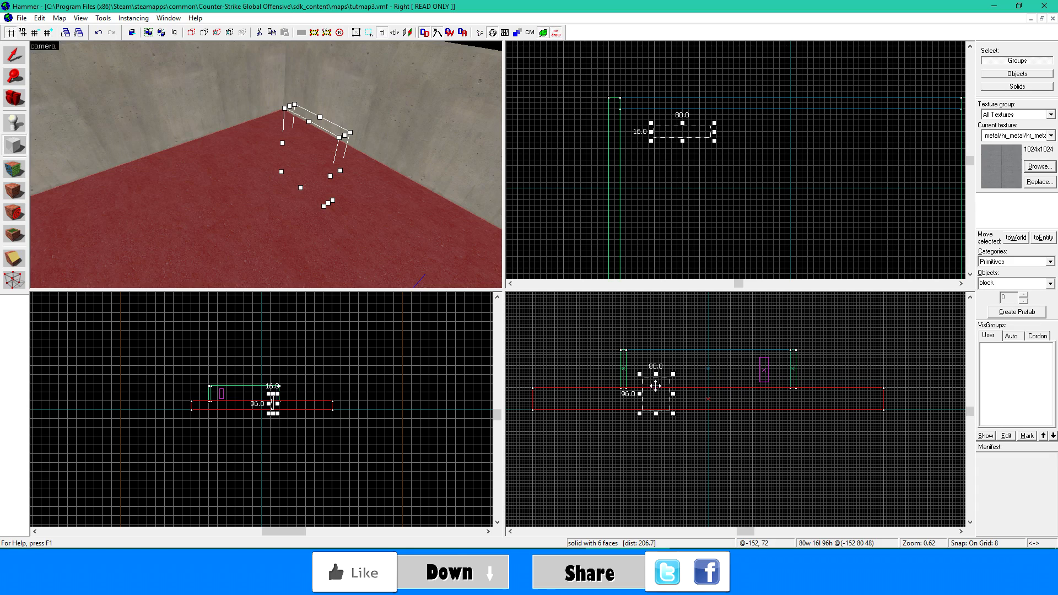
pyautogui.moveTo(655, 413); pyautogui.dragTo(655, 391)
pyautogui.moveTo(682, 142); pyautogui.dragTo(682, 152)
pyautogui.press('z')
pyautogui.press('w')
pyautogui.press('d')
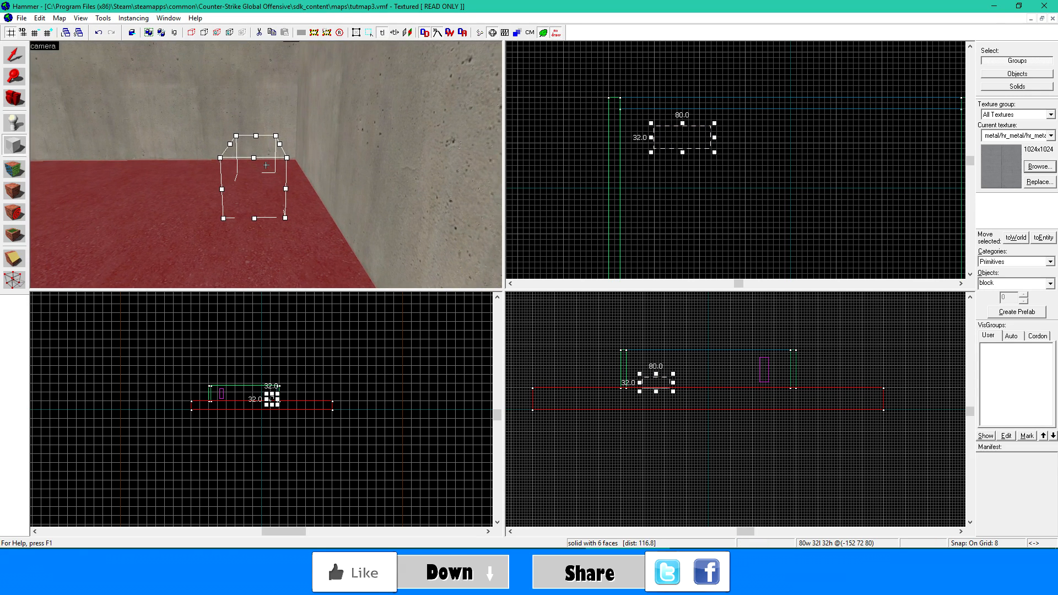
pyautogui.moveTo(252, 159); pyautogui.dragTo(197, 186)
pyautogui.moveTo(246, 158)
pyautogui.mouseDown()
pyautogui.moveTo(245, 147)
pyautogui.moveTo(245, 156)
pyautogui.mouseUp()
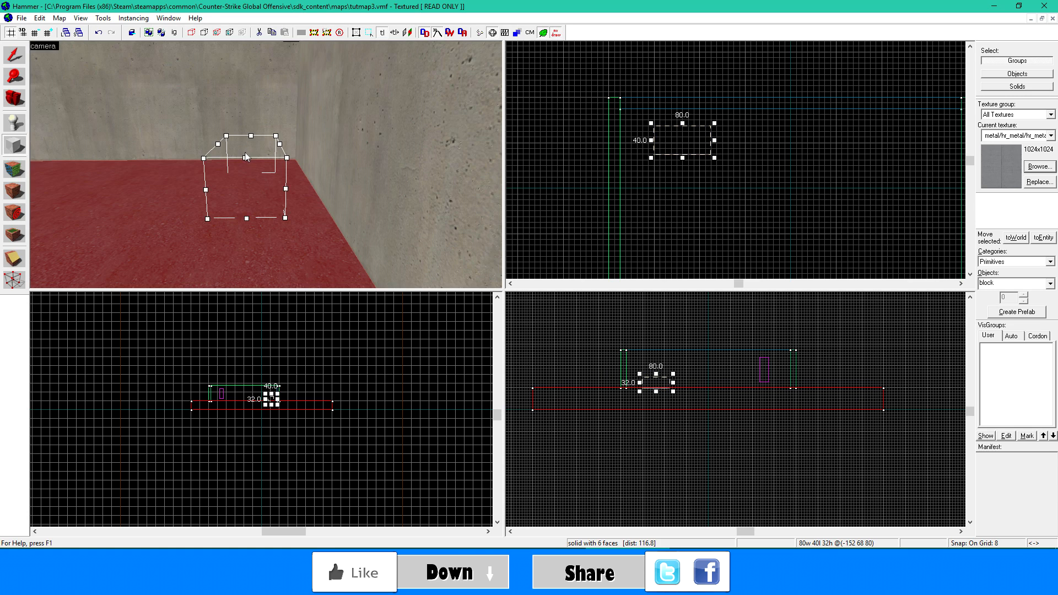
pyautogui.press('z')
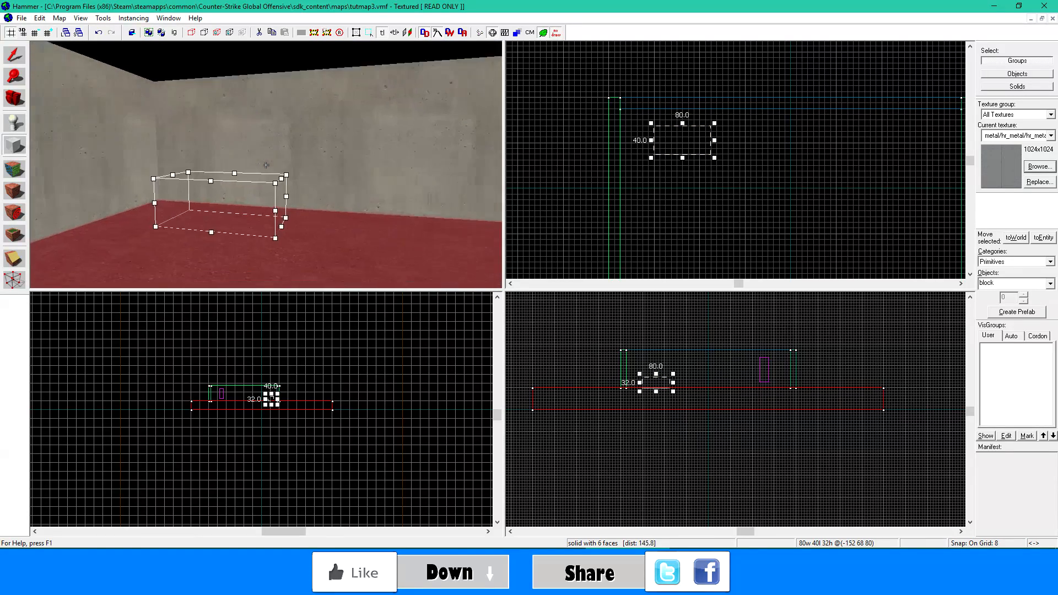
pyautogui.press('Return')
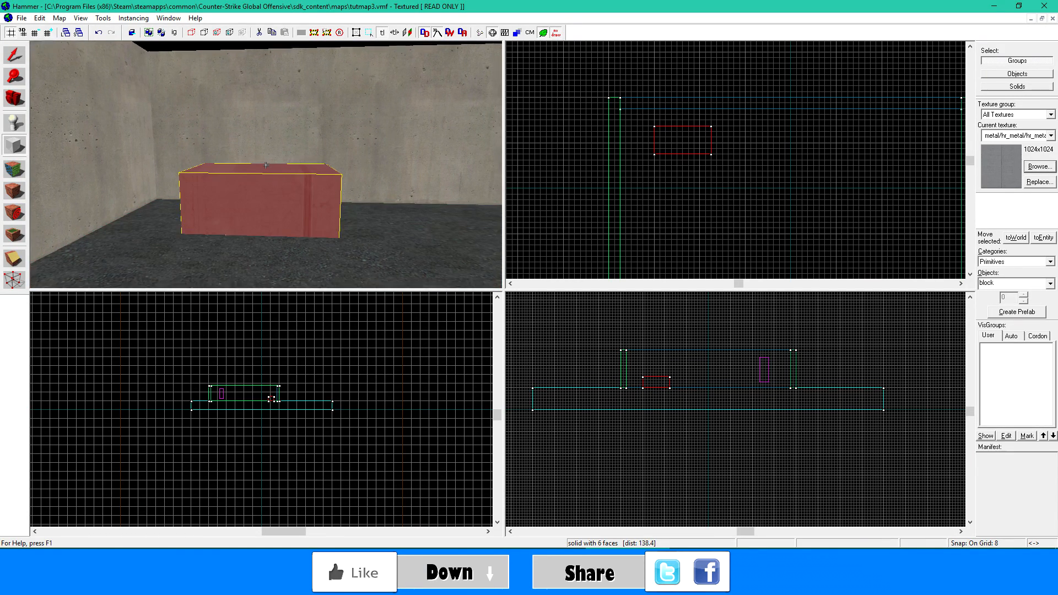
# - Hollow the metal block with a wall thickness of 8
pyautogui.press('w')
pyautogui.press('s')
pyautogui.click(59, 18)
pyautogui.moveTo(103, 18)
pyautogui.click(150, 45)
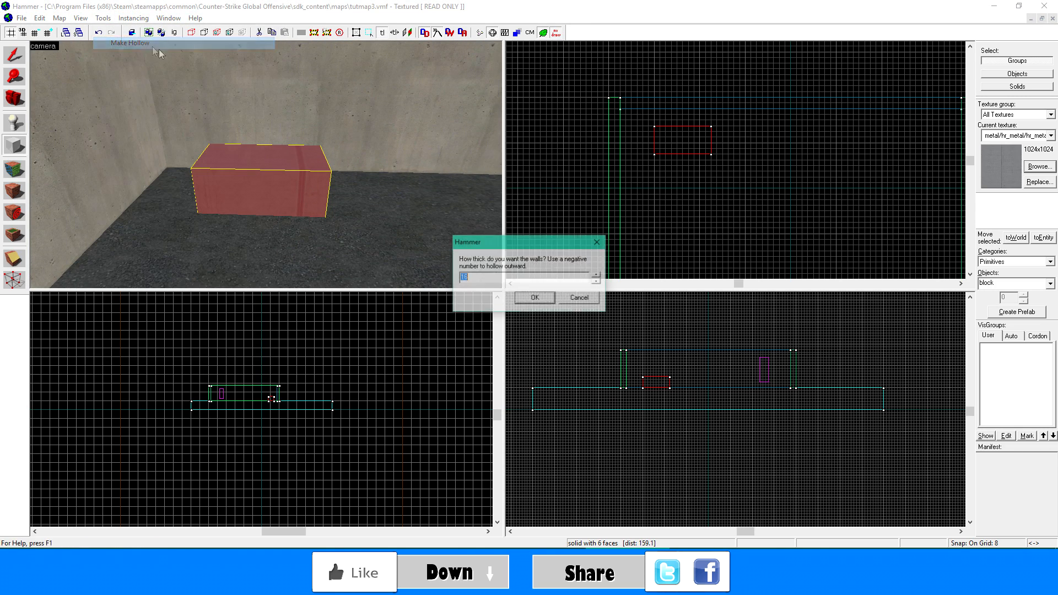
pyautogui.click(528, 299)
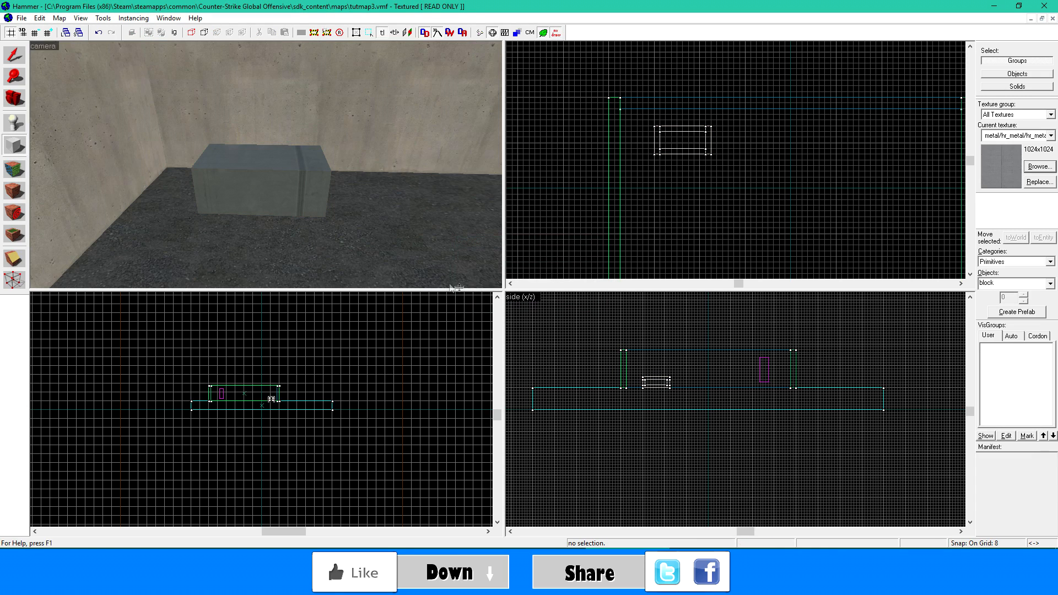
# - Ungroup the hollowed metal box into separate solids and select only its top piece
pyautogui.hotkey('shift', 's')
pyautogui.click(304, 190)
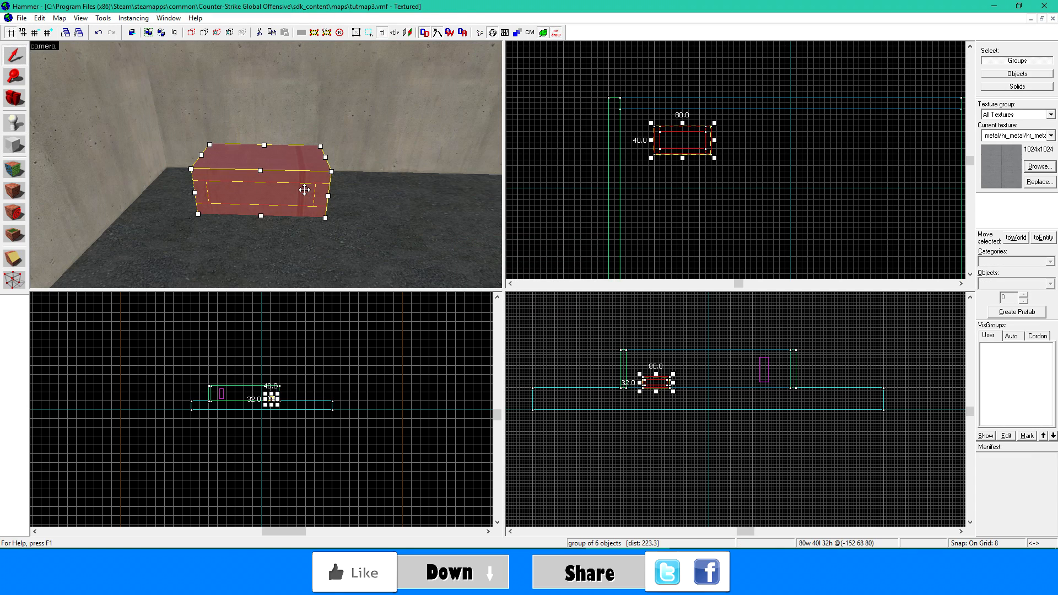
pyautogui.click(361, 179)
pyautogui.click(295, 182)
pyautogui.click(102, 17)
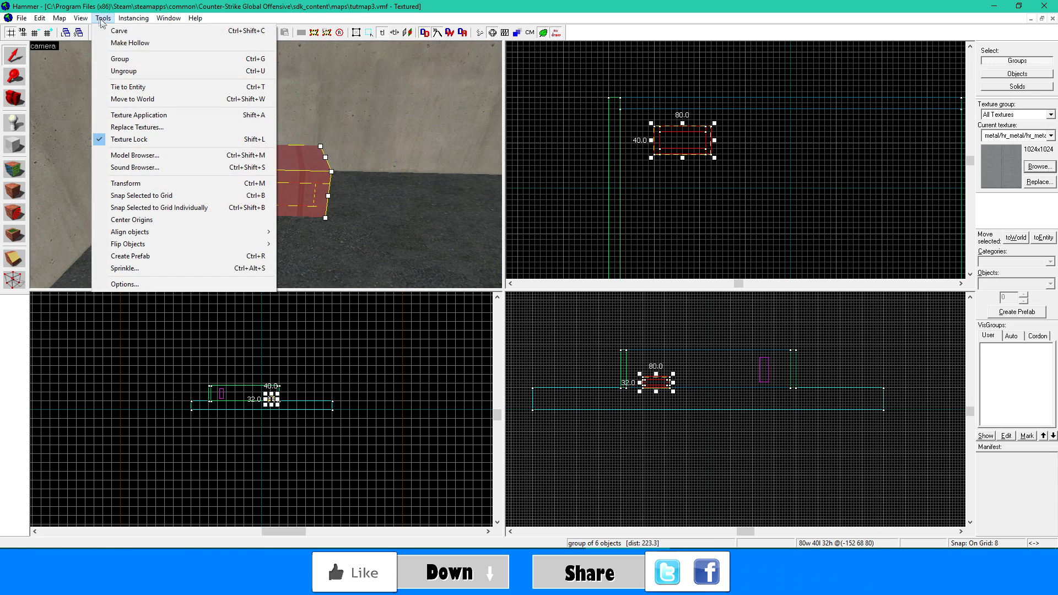
pyautogui.click(145, 71)
pyautogui.click(255, 114)
pyautogui.click(275, 157)
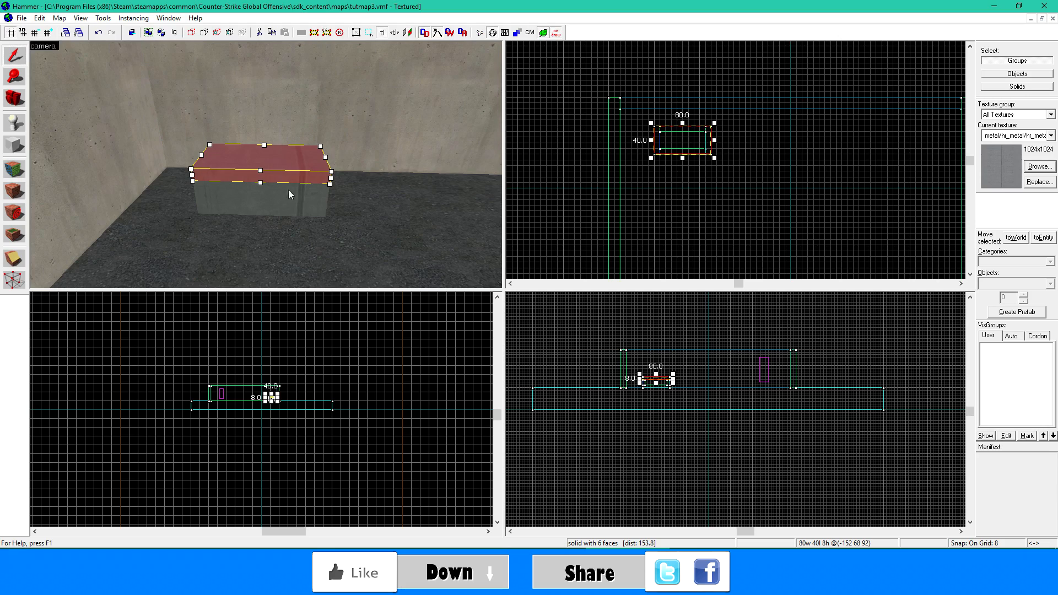
# - Choose metal/metal_plate01 as the current texture for the box's top piece
pyautogui.press('z')
pyautogui.press('w')
pyautogui.press('d')
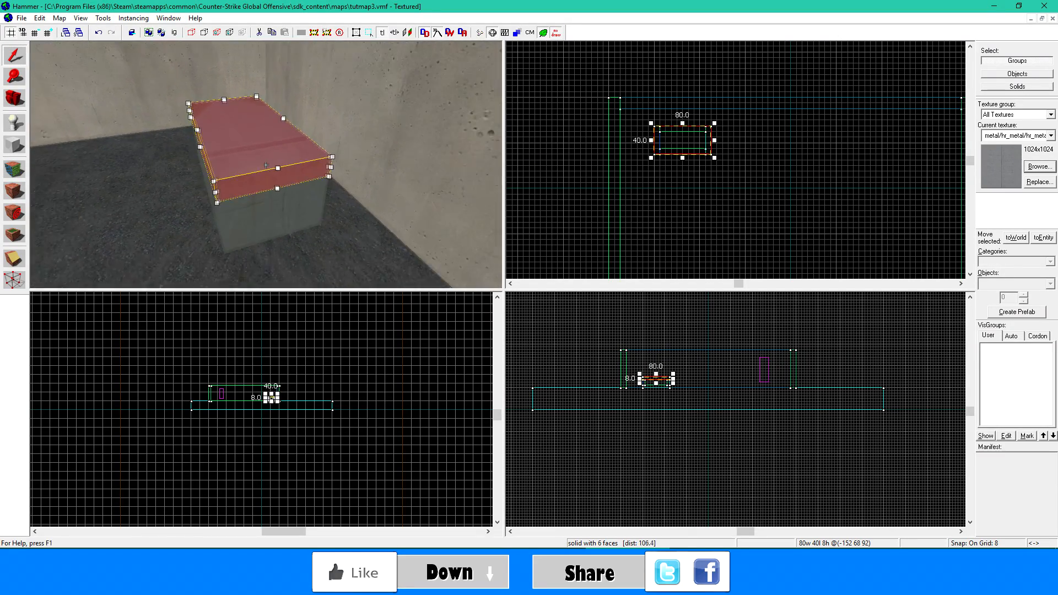
pyautogui.press('a')
pyautogui.press('a')
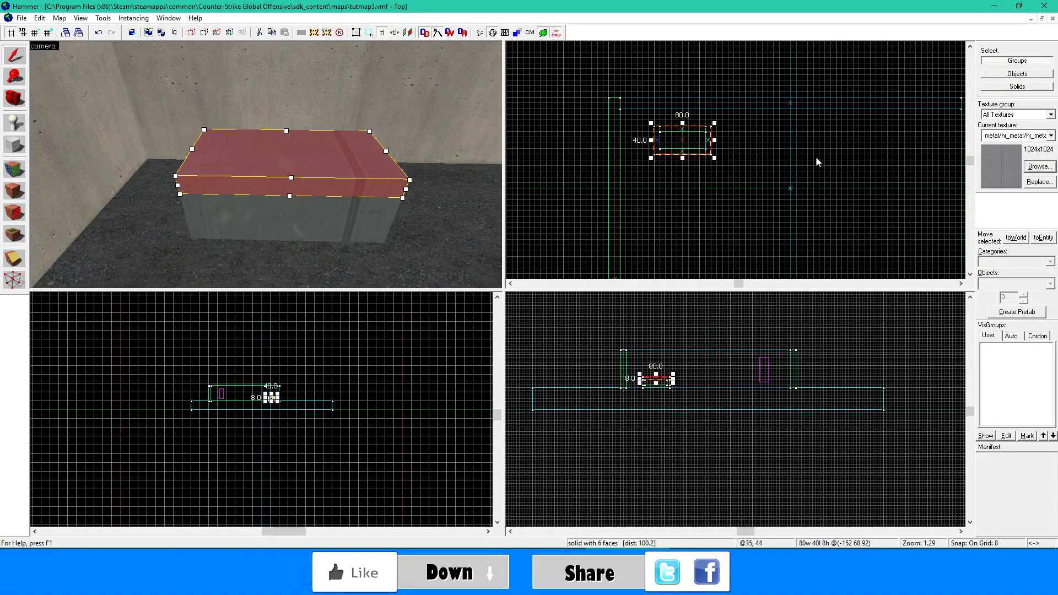
pyautogui.click(1026, 167)
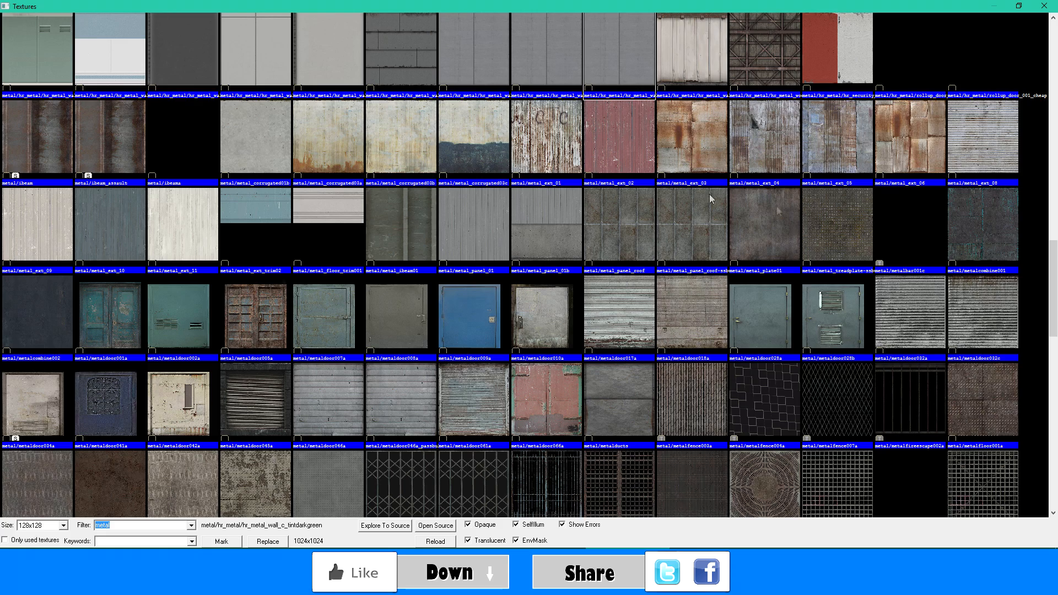
pyautogui.doubleClick(791, 227)
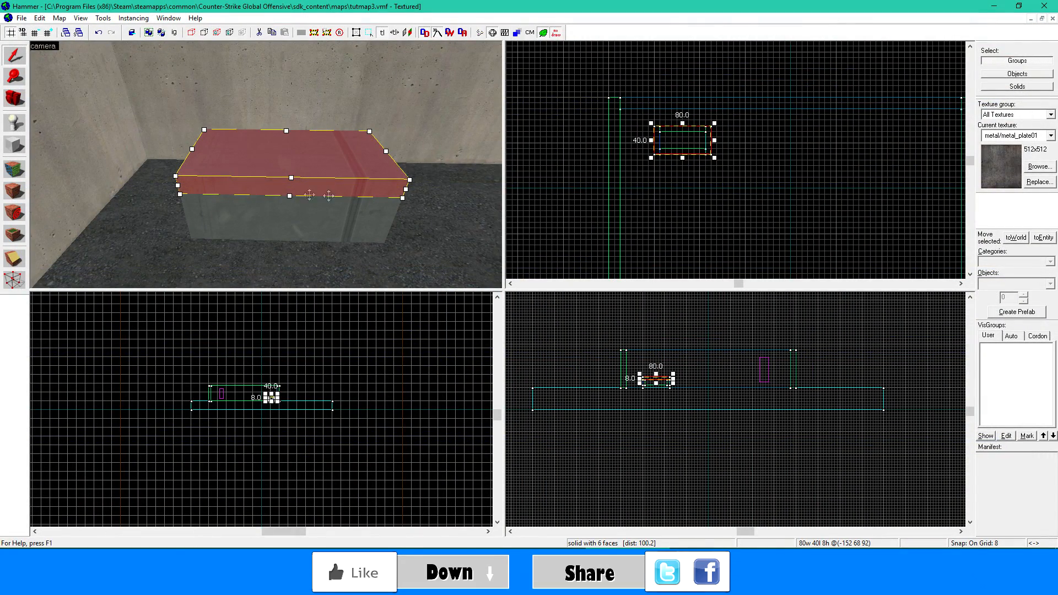
# - Apply the metal/metal_plate01 texture to all faces of the box's top piece and leave texture editing
pyautogui.hotkey('shift', 'a')
pyautogui.click(475, 286)
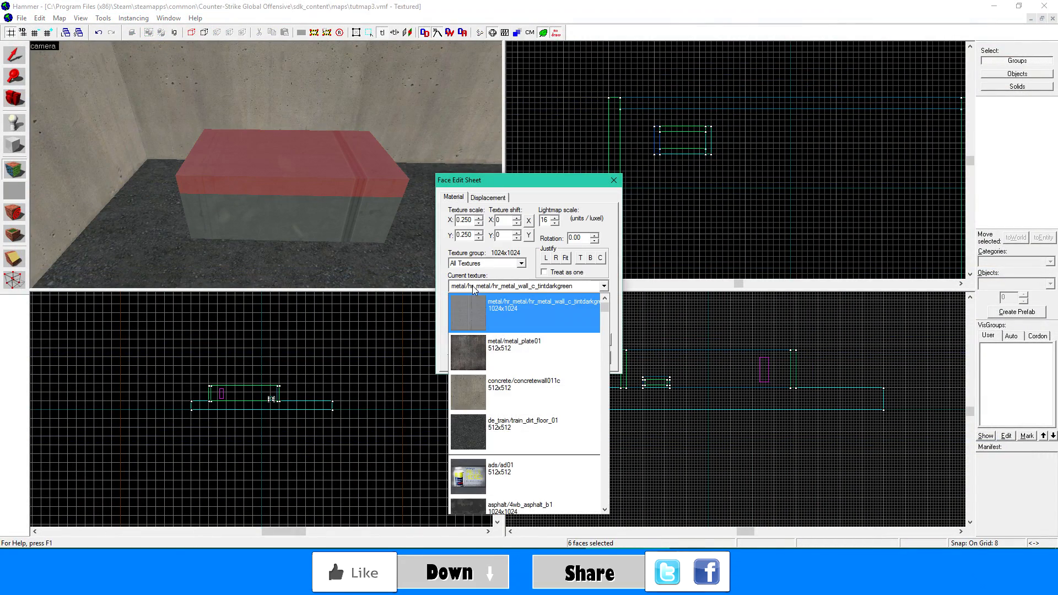
pyautogui.click(494, 343)
pyautogui.click(509, 354)
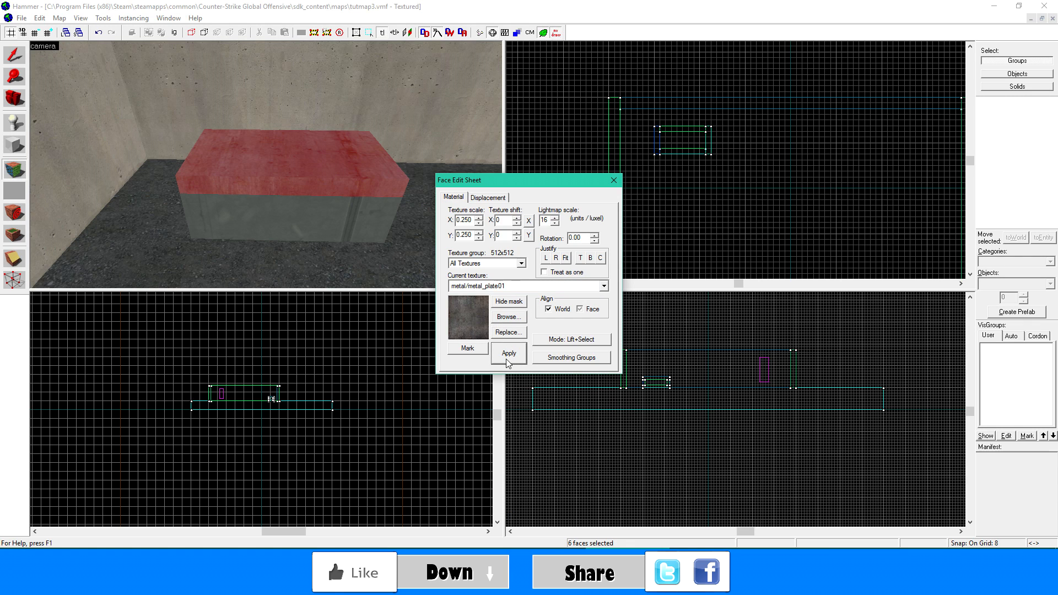
pyautogui.hotkey('shift', 's')
# - Split the box's top piece across its middle into two 40-wide halves with the Clipping Tool, keeping both sides
pyautogui.press('z')
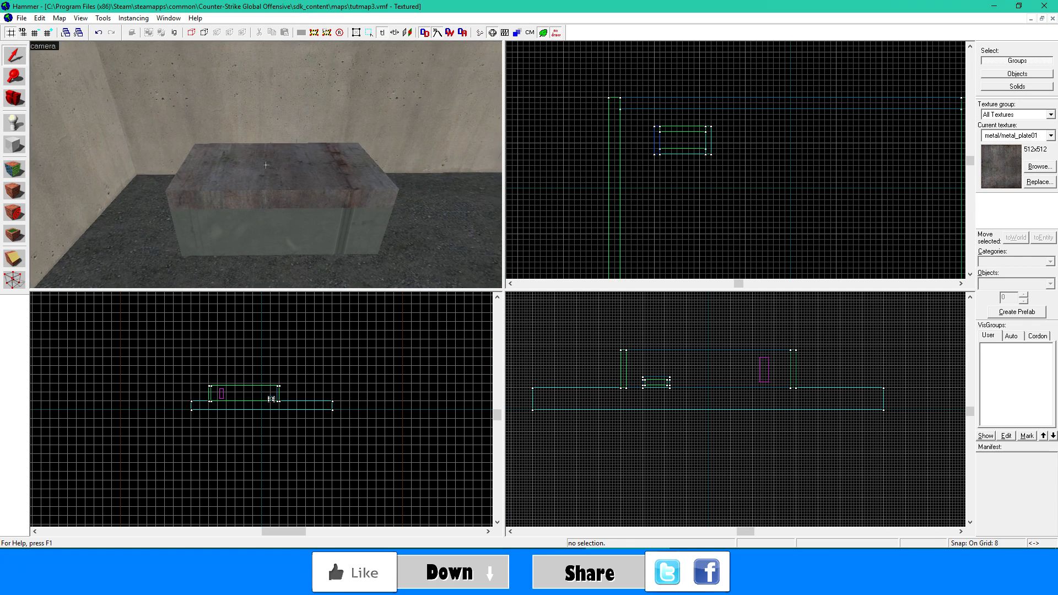
pyautogui.press('d')
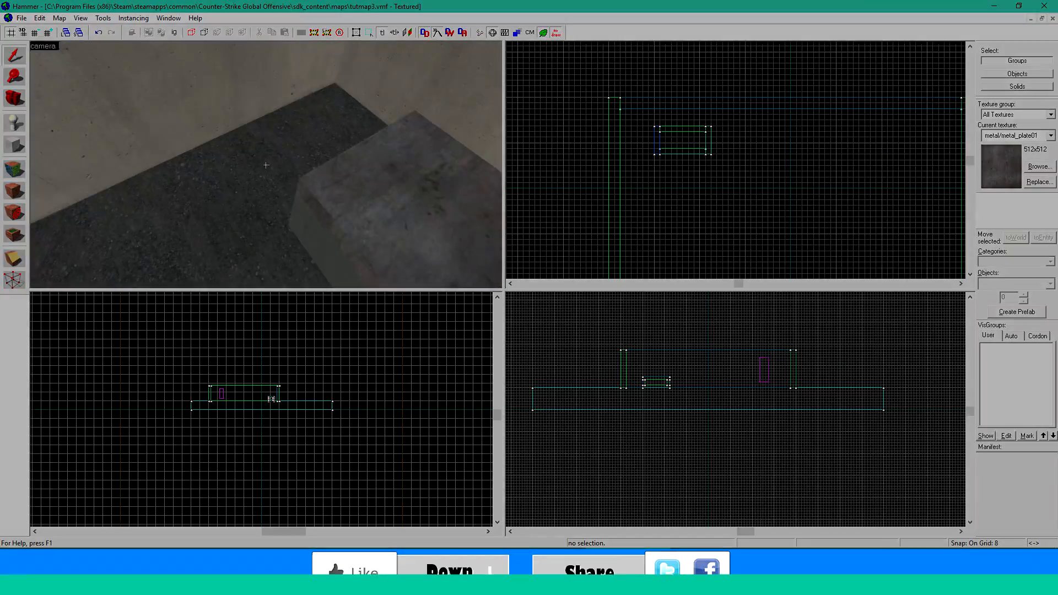
pyautogui.press('z')
pyautogui.click(259, 127)
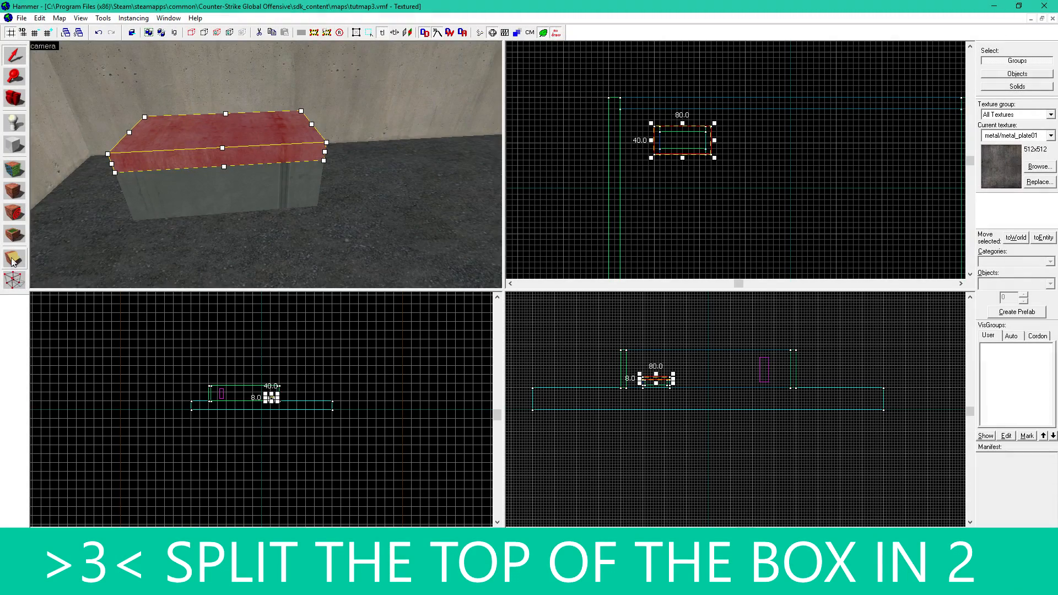
pyautogui.click(15, 259)
pyautogui.scroll(4, 705, 137)
pyautogui.scroll(1, 693, 124)
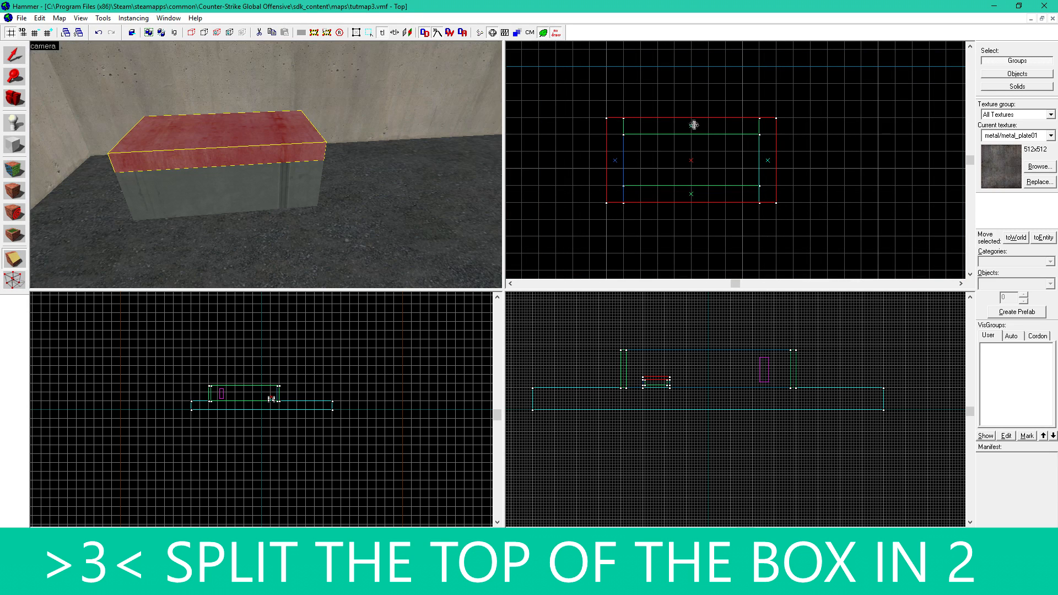
pyautogui.moveTo(691, 117); pyautogui.dragTo(692, 169)
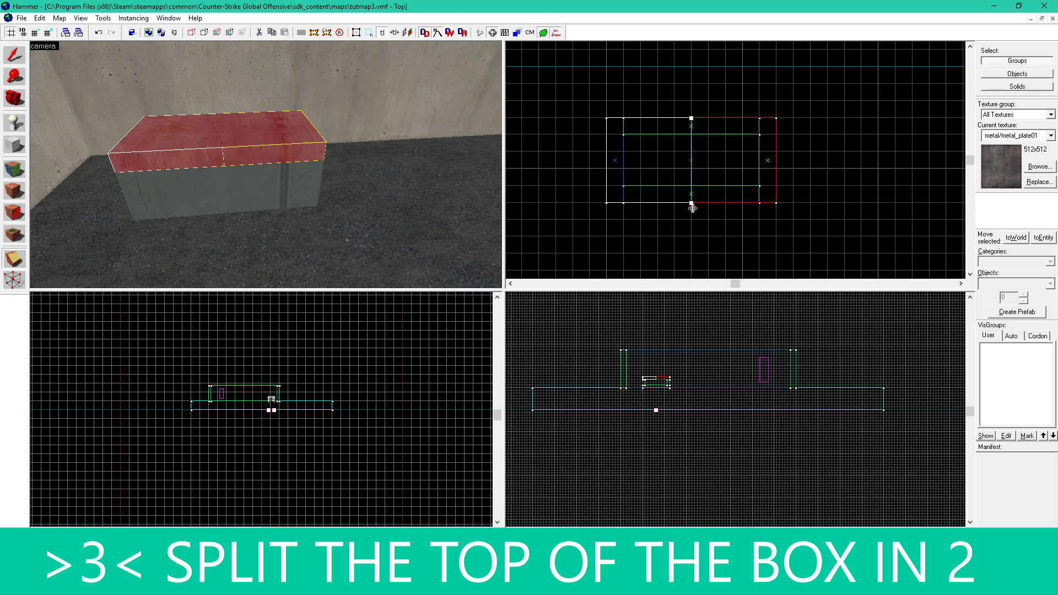
pyautogui.hotkey('shift', 'c')
pyautogui.hotkey('shift', 'c')
pyautogui.press('Return')
# - Select the two lid halves in turn and tie each one to its own entity
pyautogui.click(13, 55)
pyautogui.click(159, 189)
pyautogui.click(181, 137)
pyautogui.click(262, 137)
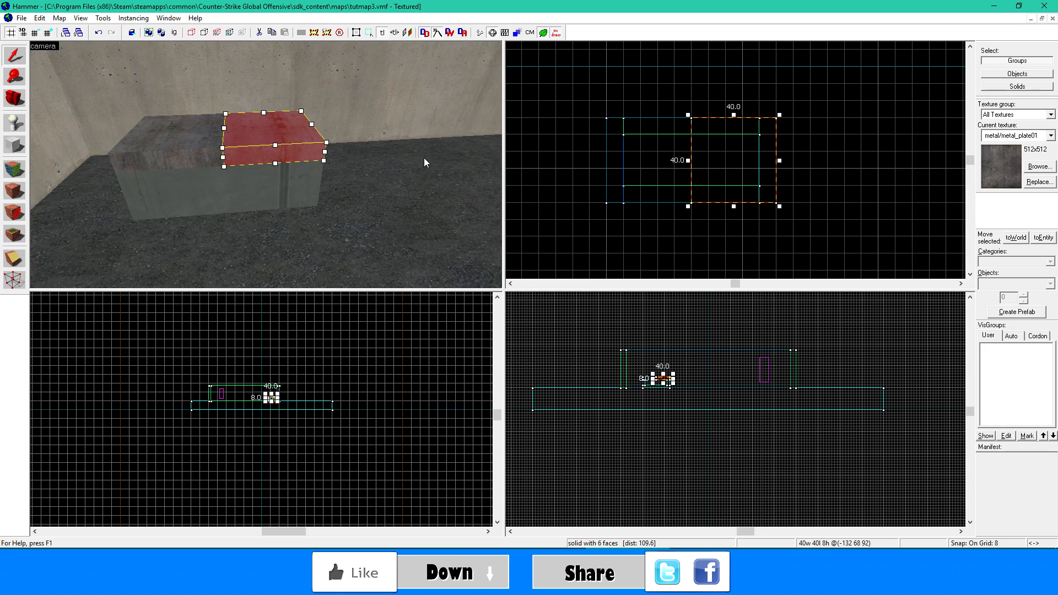
pyautogui.click(181, 150)
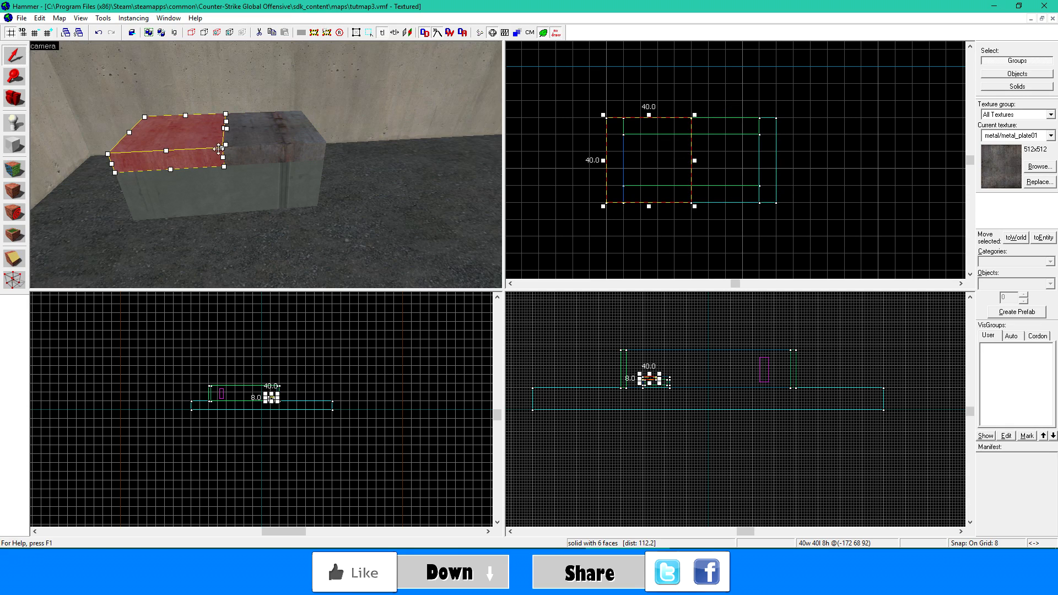
pyautogui.click(253, 147)
pyautogui.click(194, 146)
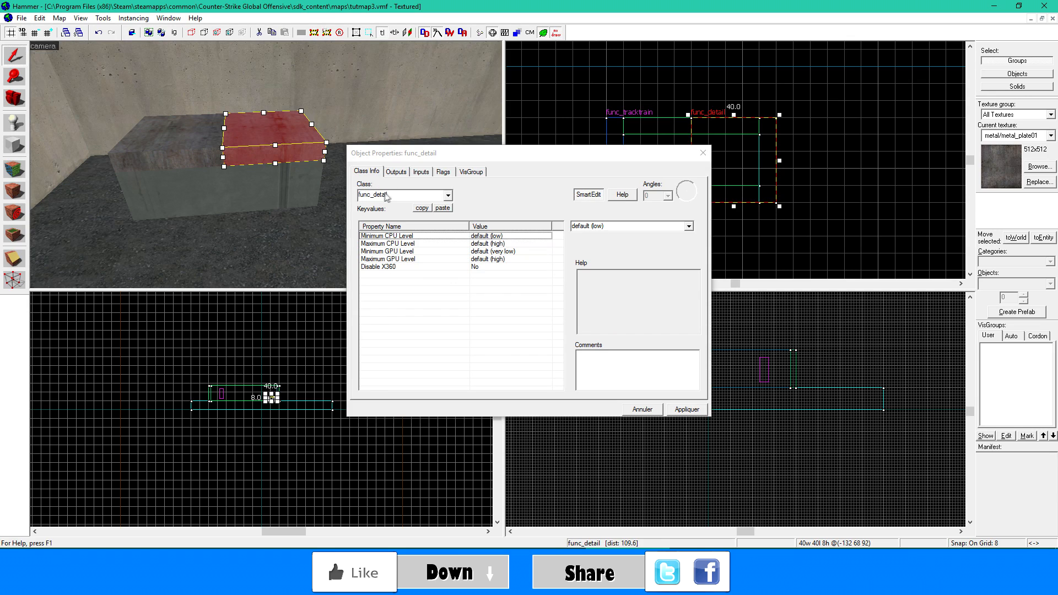
# - Change the entity class of the lid's right half to func_door and apply it
pyautogui.doubleClick(387, 196)
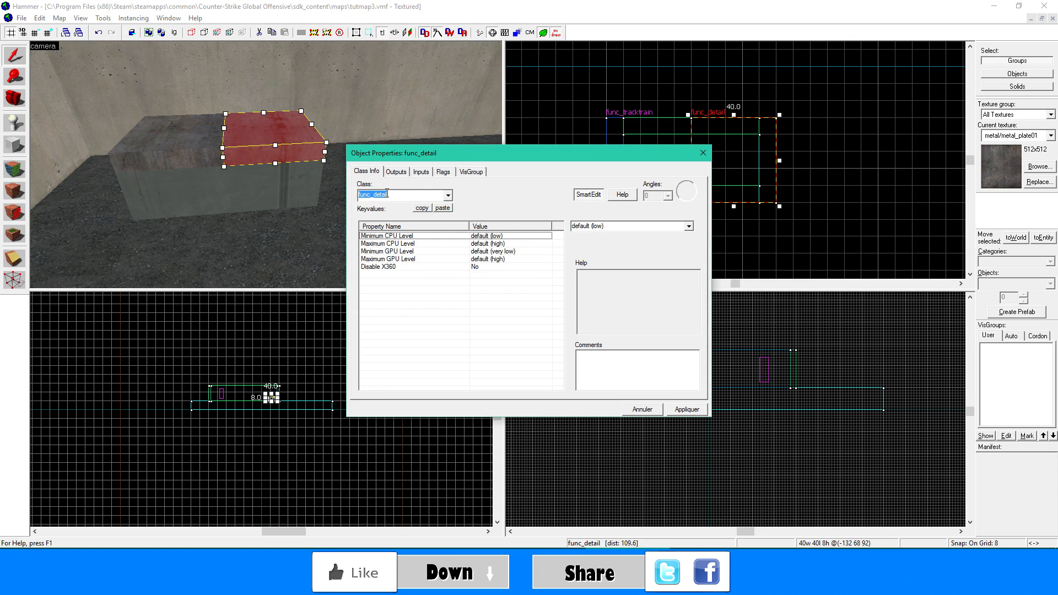
pyautogui.write('doo')
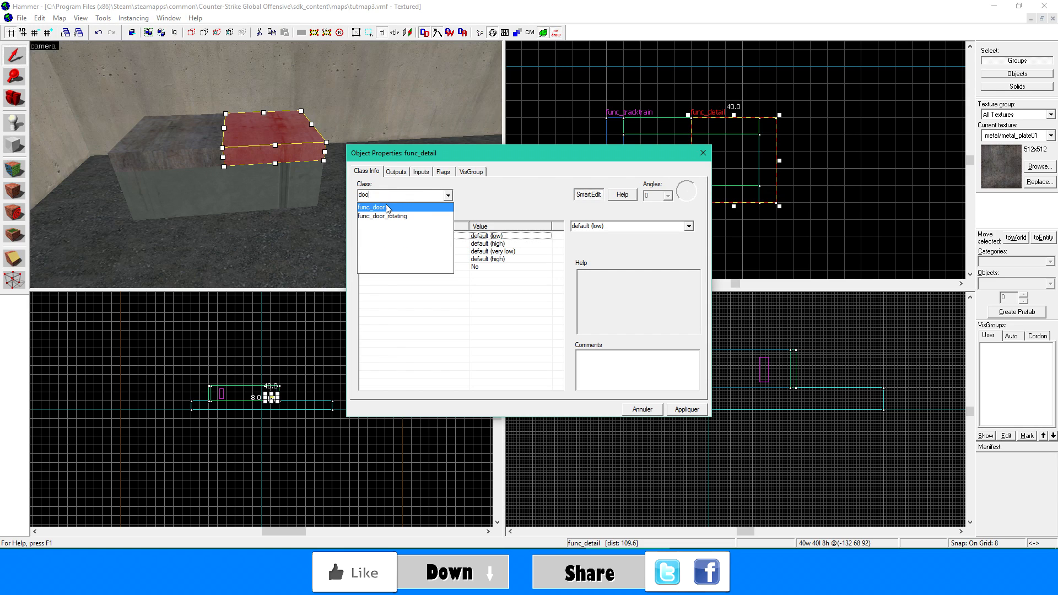
pyautogui.click(374, 207)
pyautogui.click(668, 409)
pyautogui.click(261, 207)
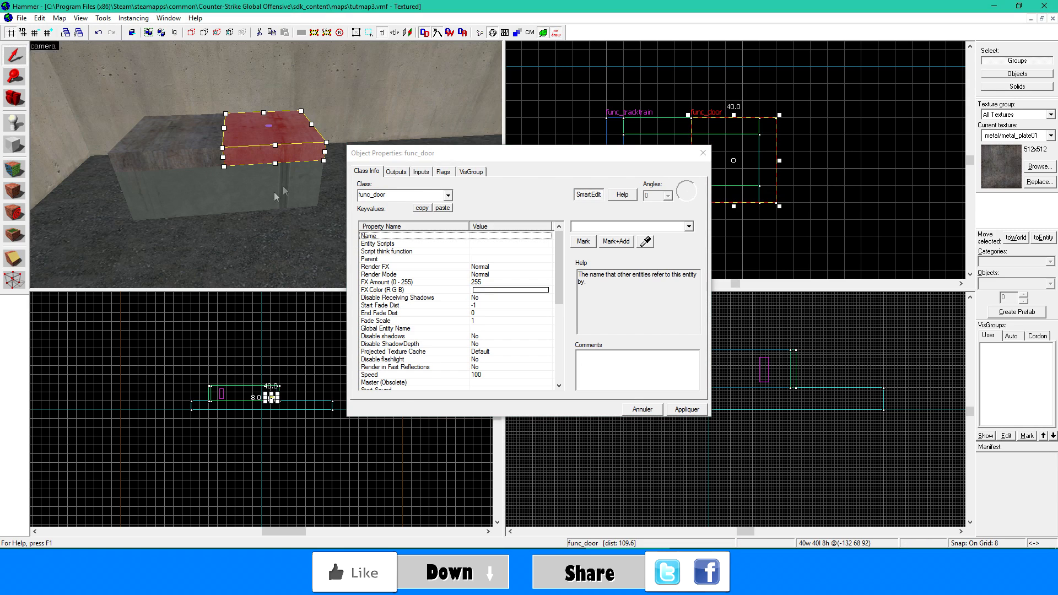
# - Change the entity class of the lid's left half to func_door and close its properties
pyautogui.click(180, 160)
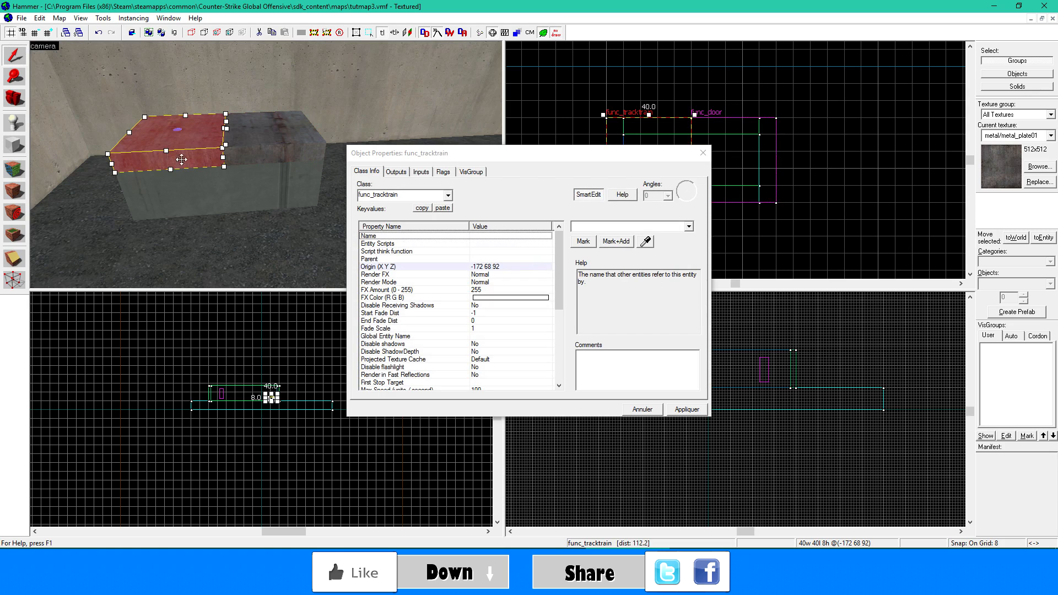
pyautogui.click(405, 207)
pyautogui.write('dooo')
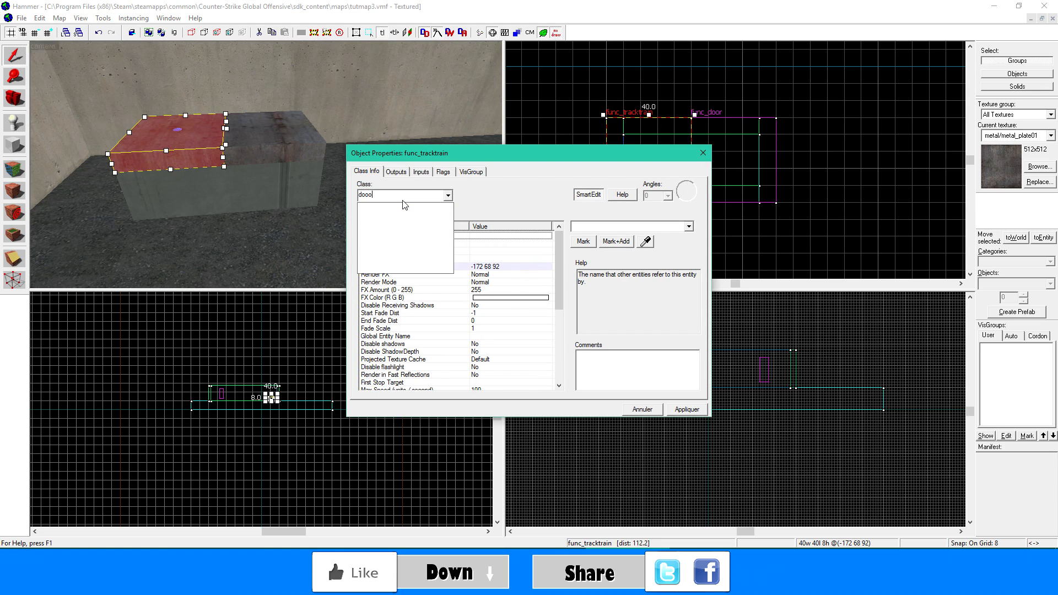
pyautogui.press('BackSpace')
pyautogui.write('r')
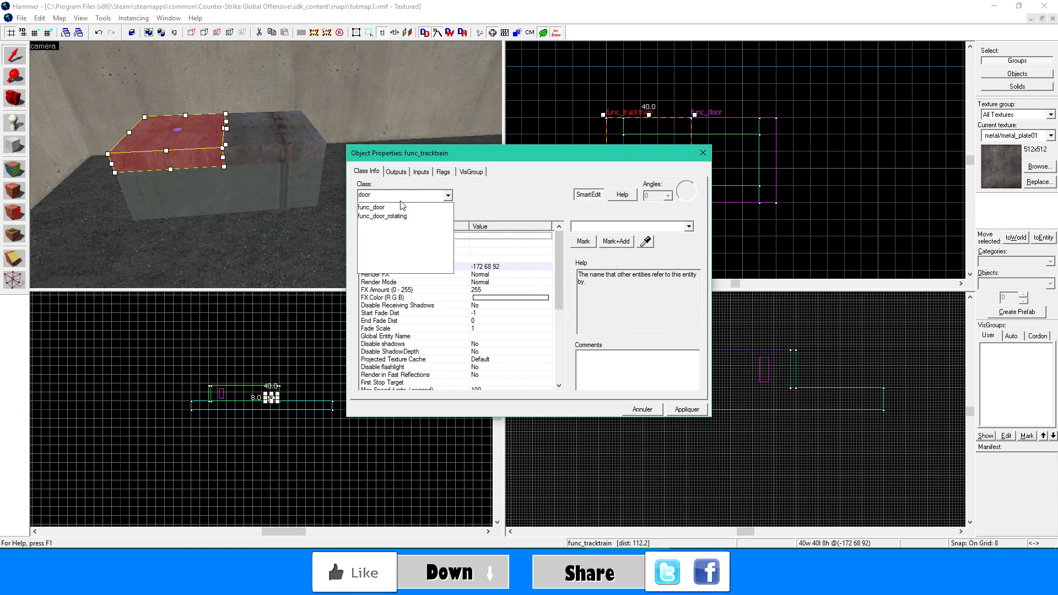
pyautogui.click(401, 206)
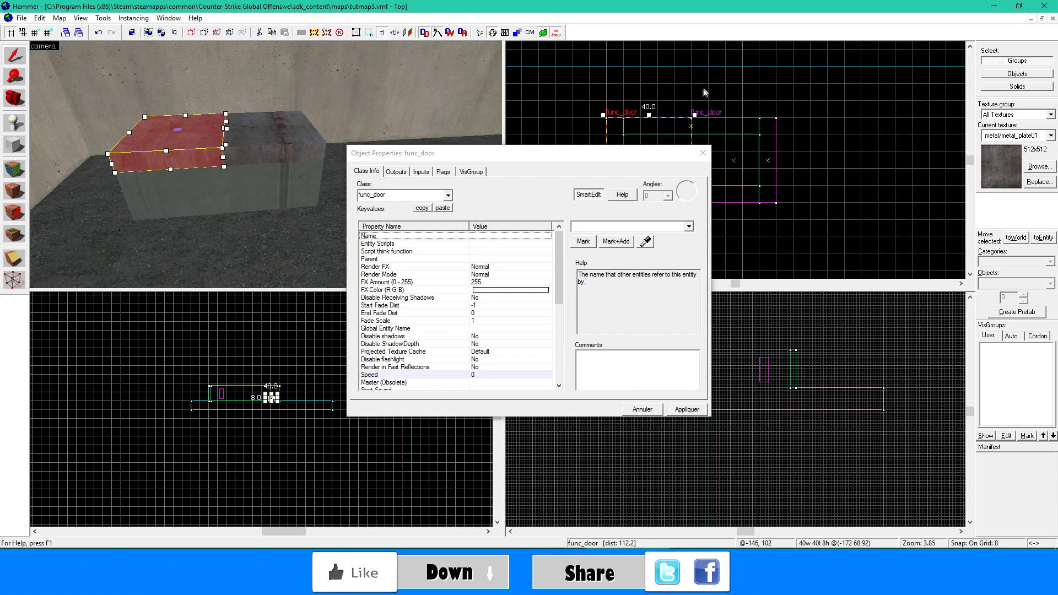
pyautogui.click(702, 150)
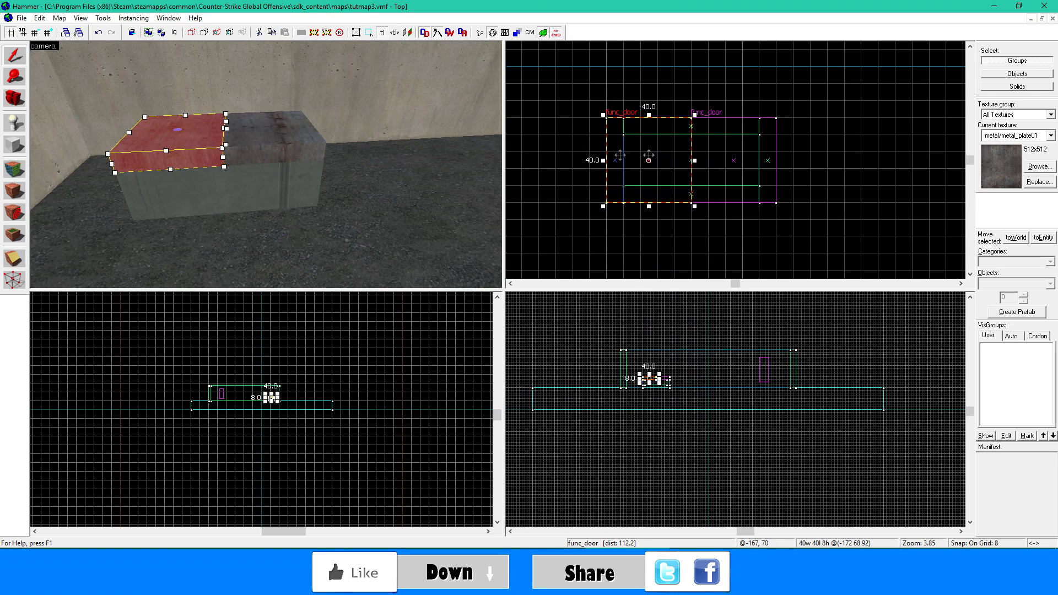
# - Check the right lid half's Move Direction, and set the left half's Move Direction to 0 180 0
pyautogui.click(243, 161)
pyautogui.click(196, 160)
pyautogui.doubleClick(297, 127)
pyautogui.scroll(-3, 534, 310)
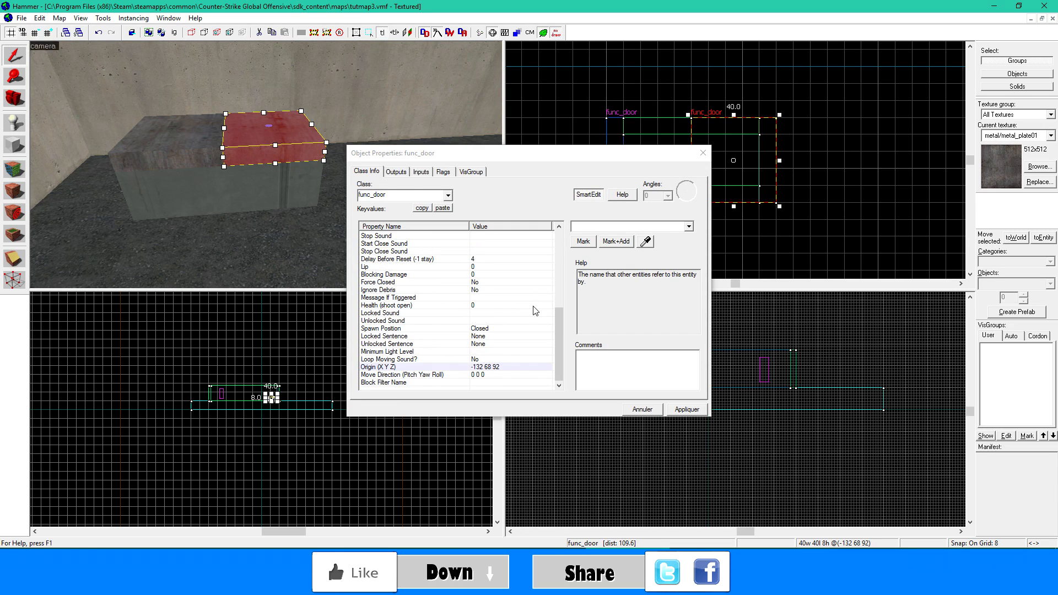
pyautogui.click(509, 374)
pyautogui.click(180, 156)
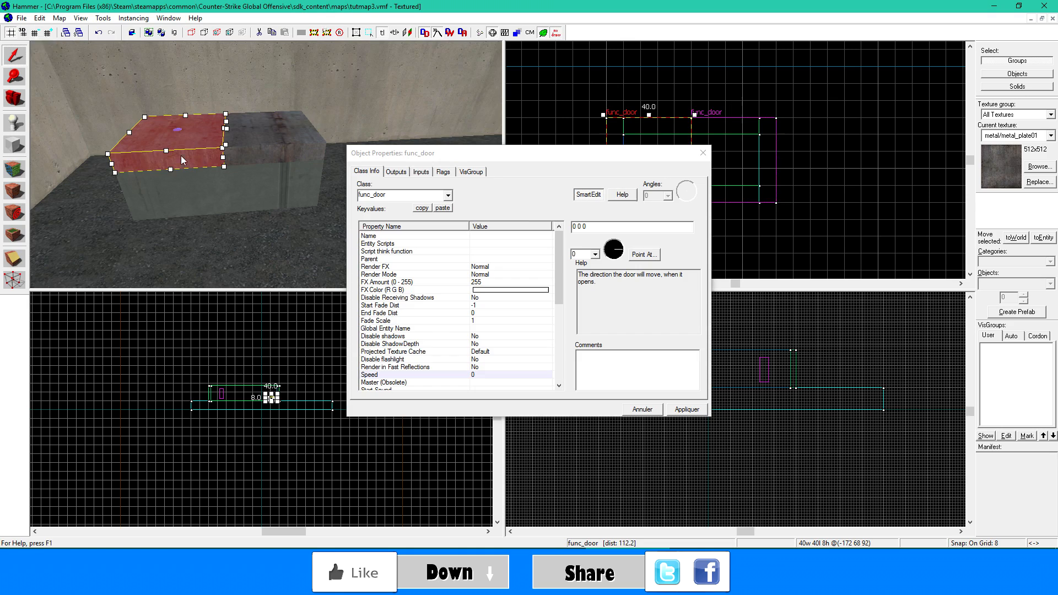
pyautogui.click(596, 254)
pyautogui.click(596, 254)
pyautogui.click(606, 274)
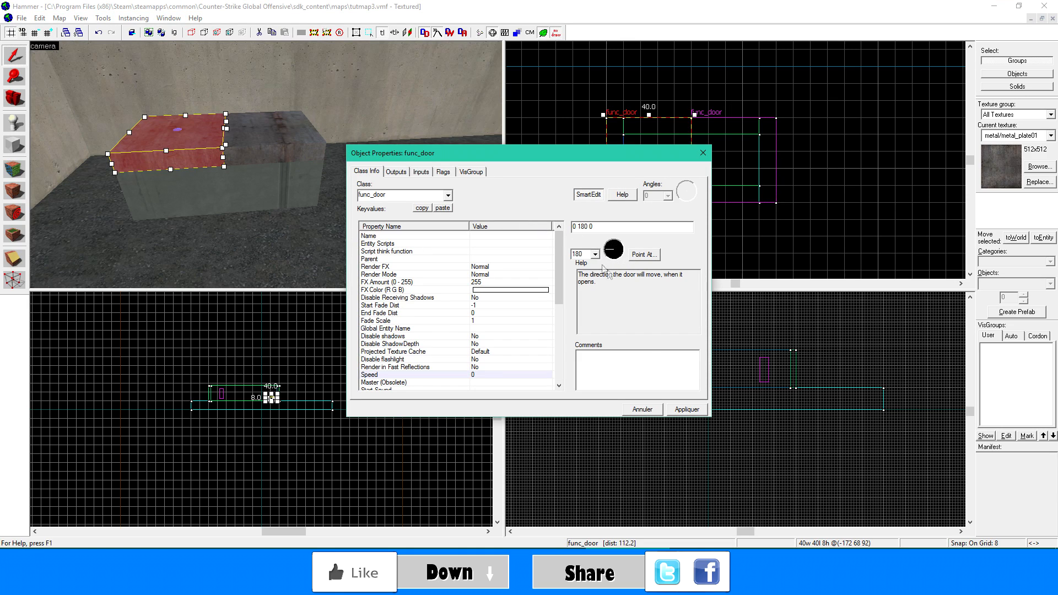
pyautogui.click(678, 410)
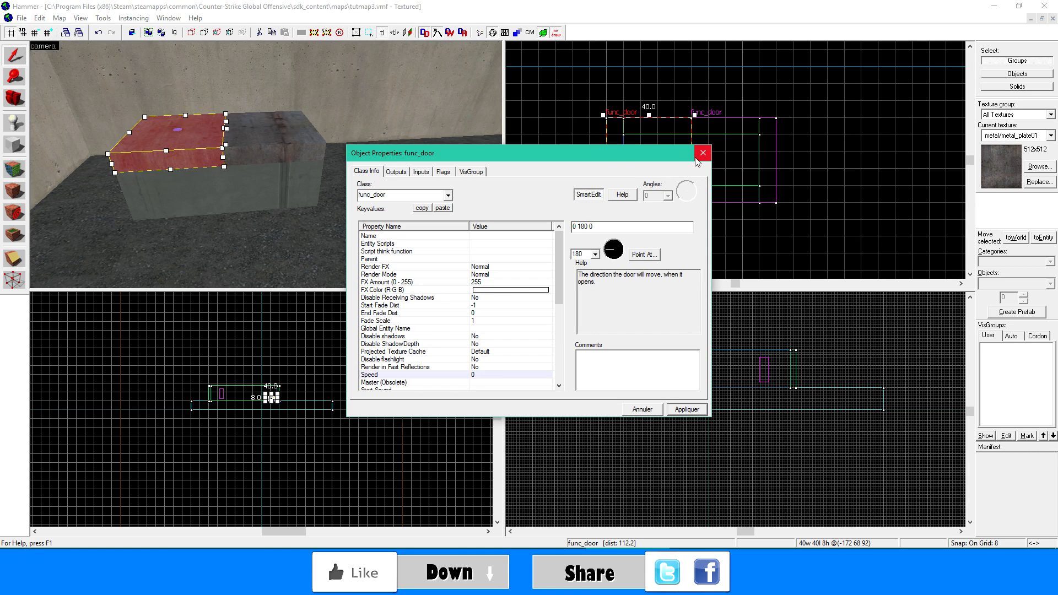
# - Set the door speed of both lid halves to 65
pyautogui.click(494, 374)
pyautogui.write('100')
pyautogui.click(236, 144)
pyautogui.click(244, 140)
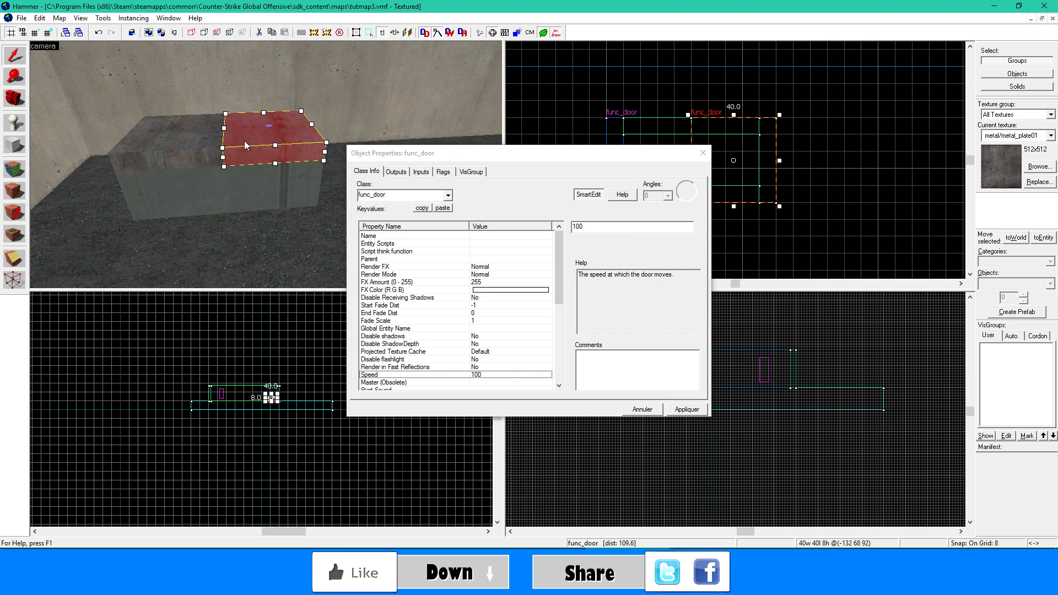
pyautogui.click(183, 151)
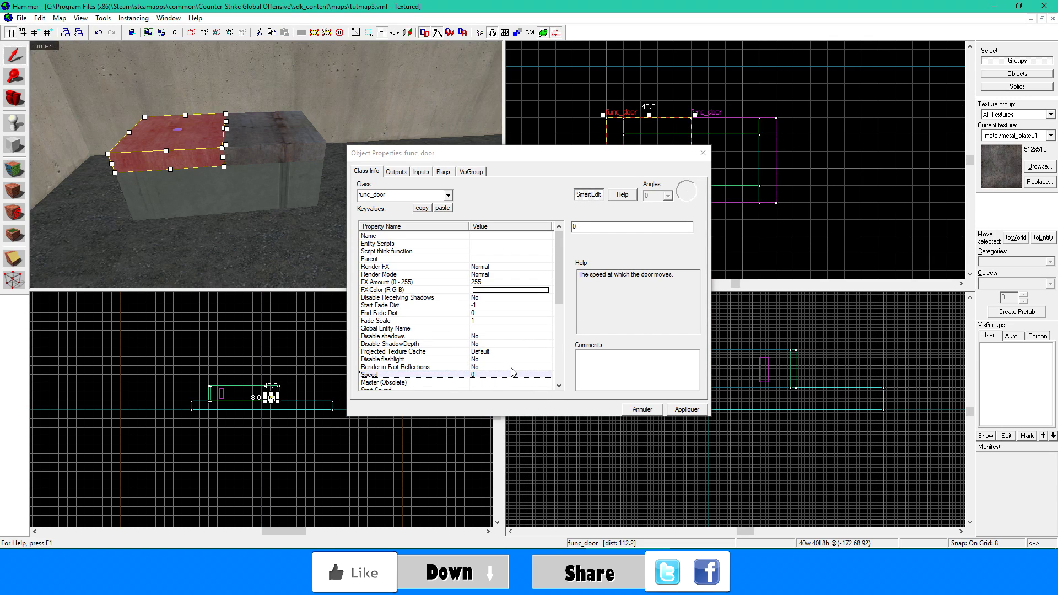
pyautogui.click(568, 268)
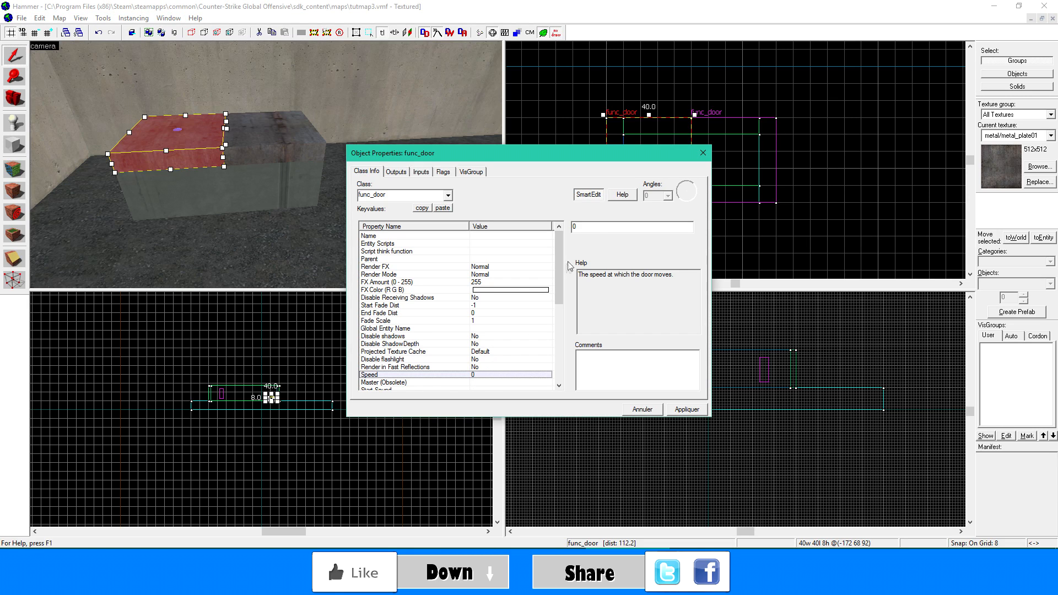
pyautogui.moveTo(587, 229); pyautogui.dragTo(541, 233)
pyautogui.click(328, 154)
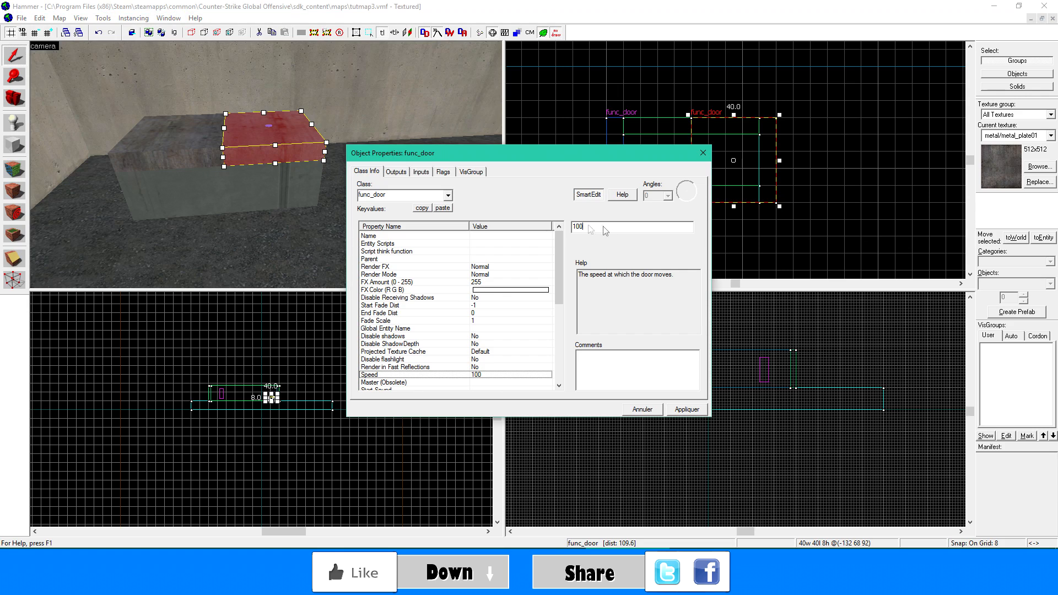
pyautogui.write('65')
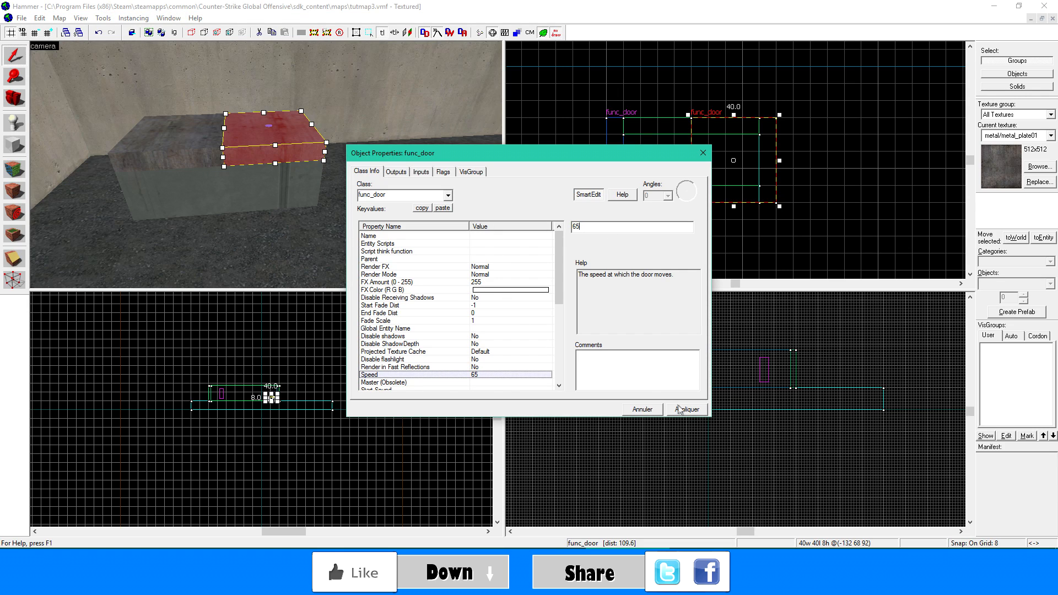
# - Select both lid halves together and name them casedoor
pyautogui.click(185, 164)
pyautogui.keyDown('ctrl'); pyautogui.click(185, 164); pyautogui.keyUp('ctrl')
pyautogui.click(502, 238)
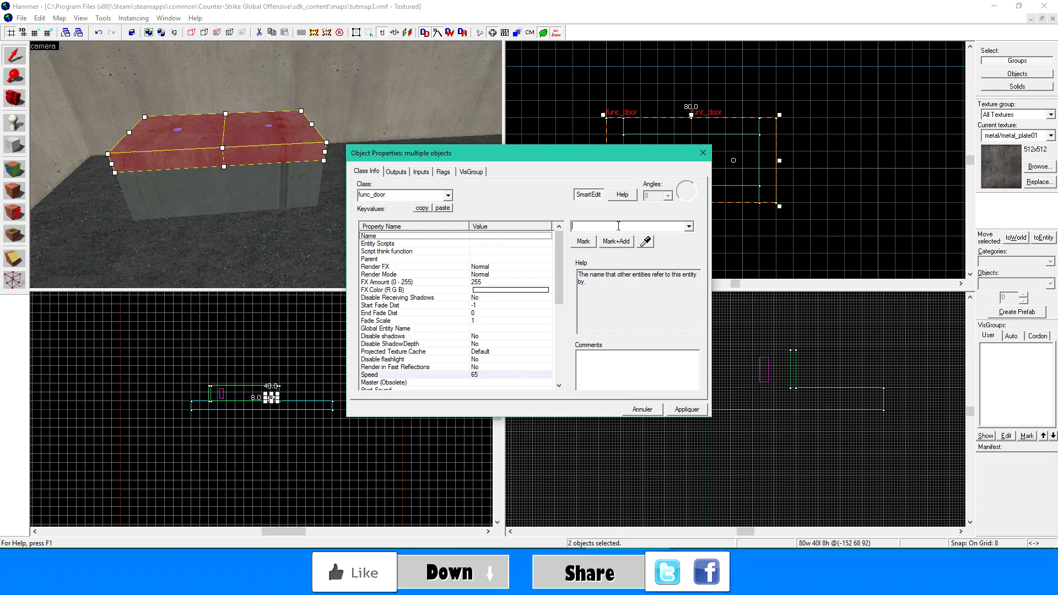
pyautogui.write('casedoor')
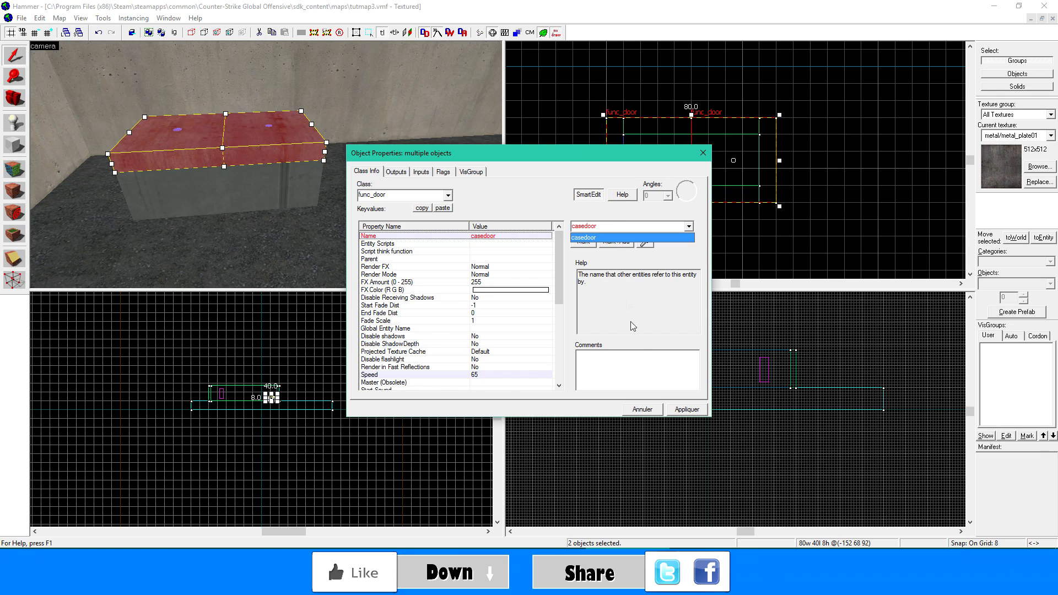
pyautogui.click(681, 412)
pyautogui.click(680, 412)
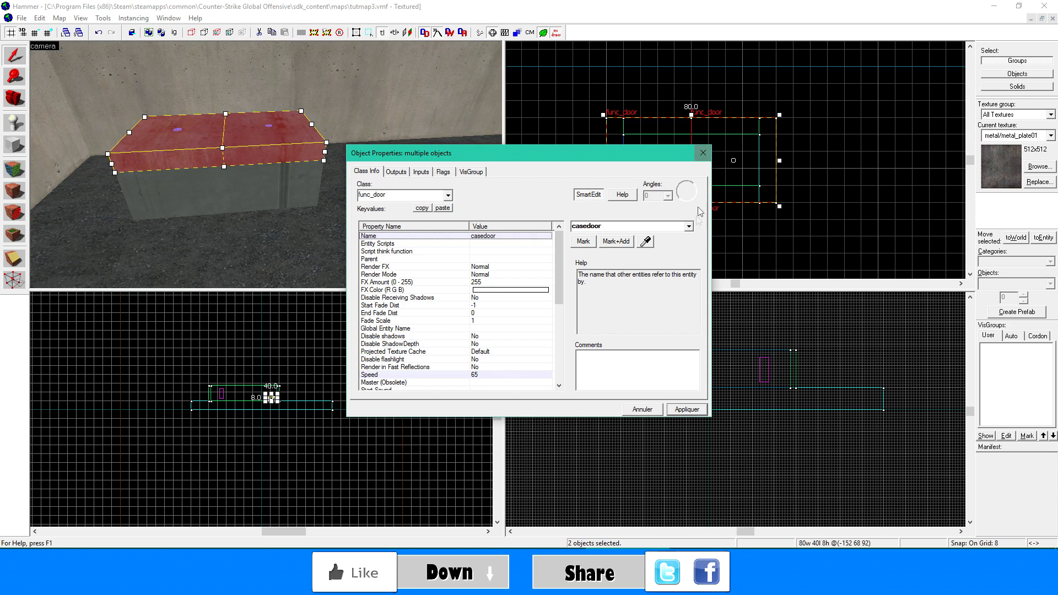
# - Turn off the Touch Opens flag on both casedoor lid halves
pyautogui.click(442, 174)
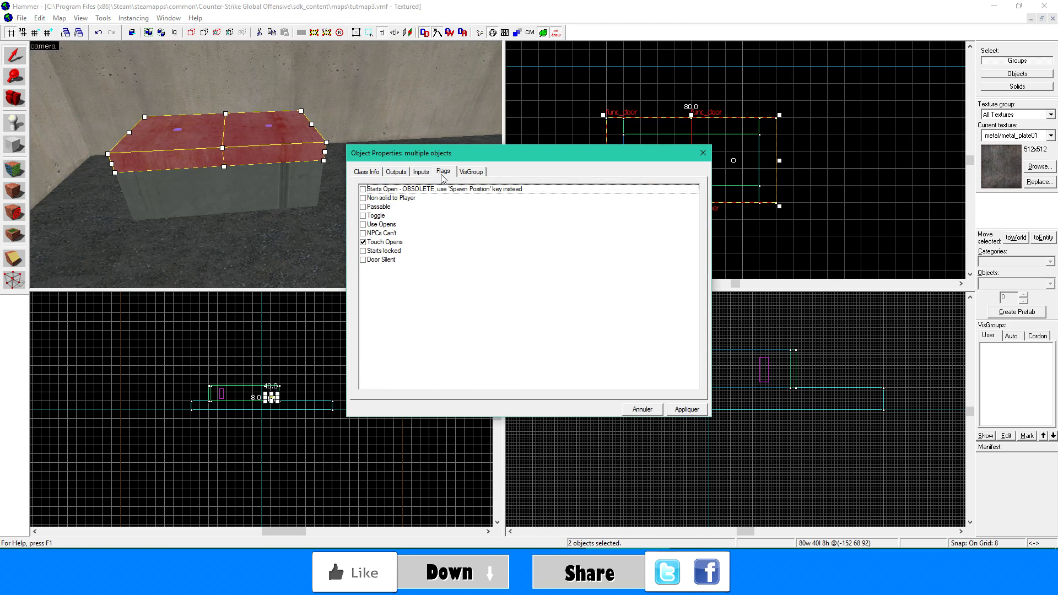
pyautogui.click(365, 244)
pyautogui.click(172, 147)
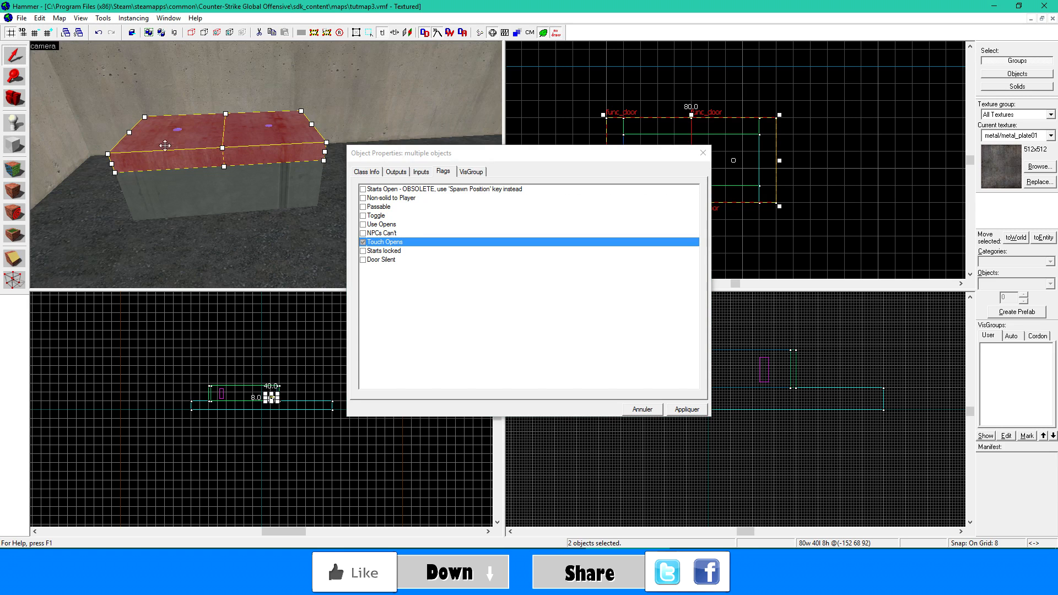
pyautogui.click(276, 194)
pyautogui.click(266, 153)
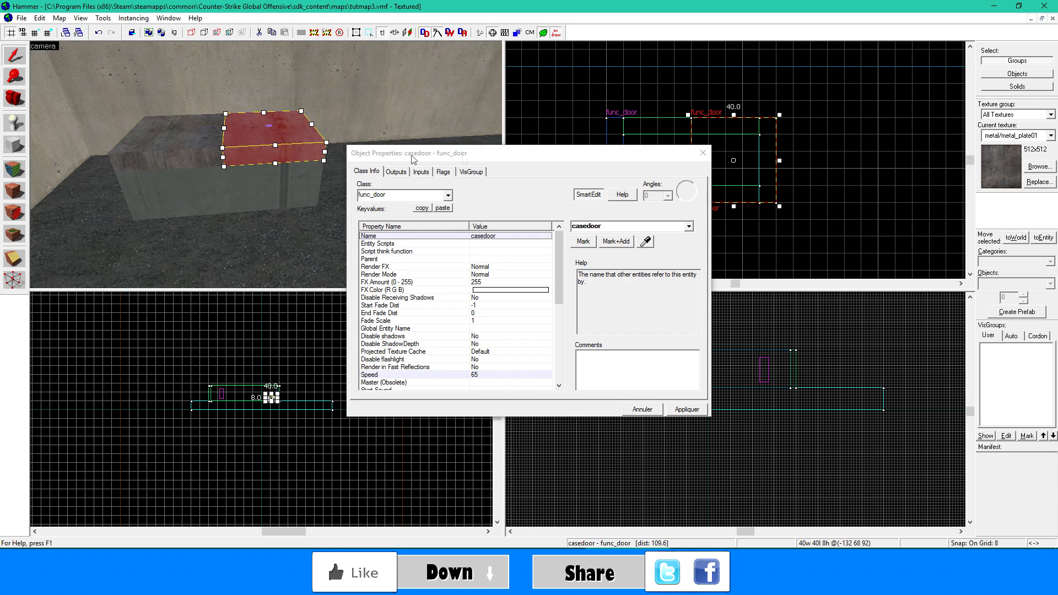
pyautogui.click(444, 172)
pyautogui.click(363, 242)
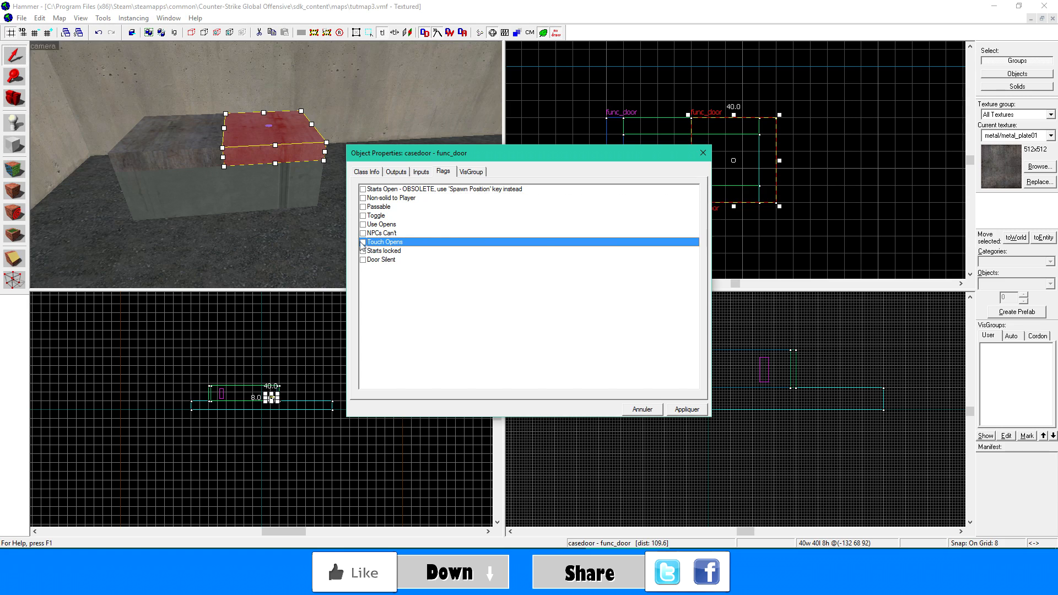
pyautogui.click(210, 154)
pyautogui.click(212, 155)
pyautogui.click(363, 243)
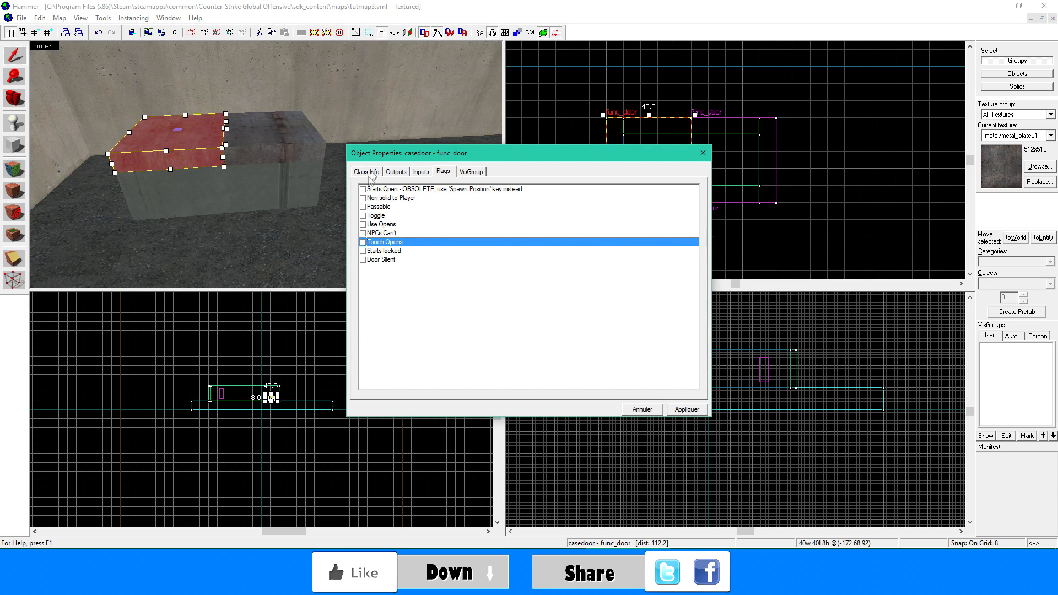
# - Check both lid halves' property lists down to the Start Sound entry, apply the door settings and close the properties
pyautogui.click(430, 172)
pyautogui.click(396, 171)
pyautogui.click(367, 171)
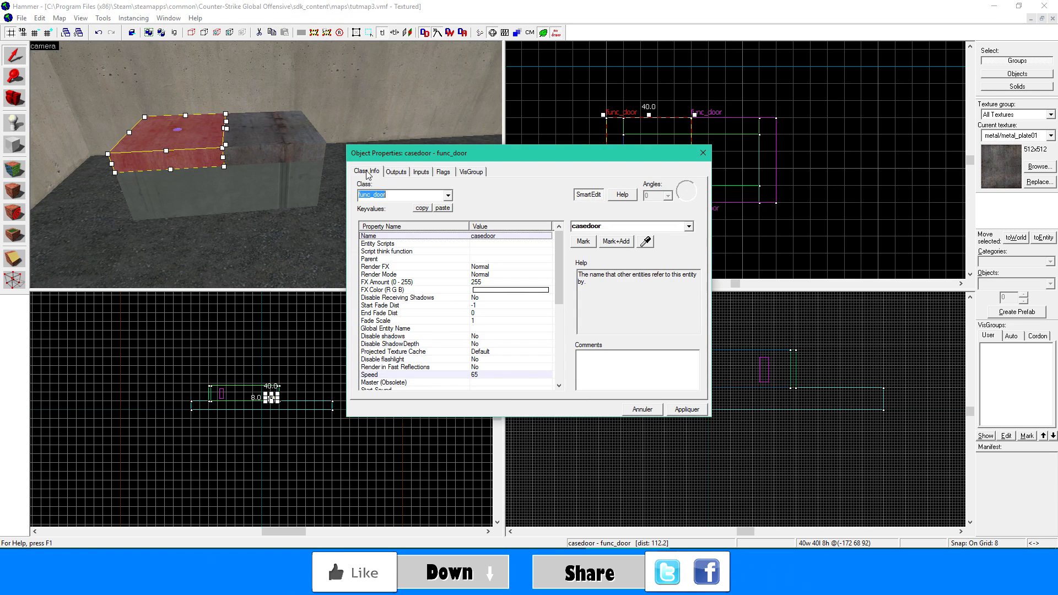
pyautogui.scroll(-4, 555, 341)
pyautogui.scroll(-2, 551, 336)
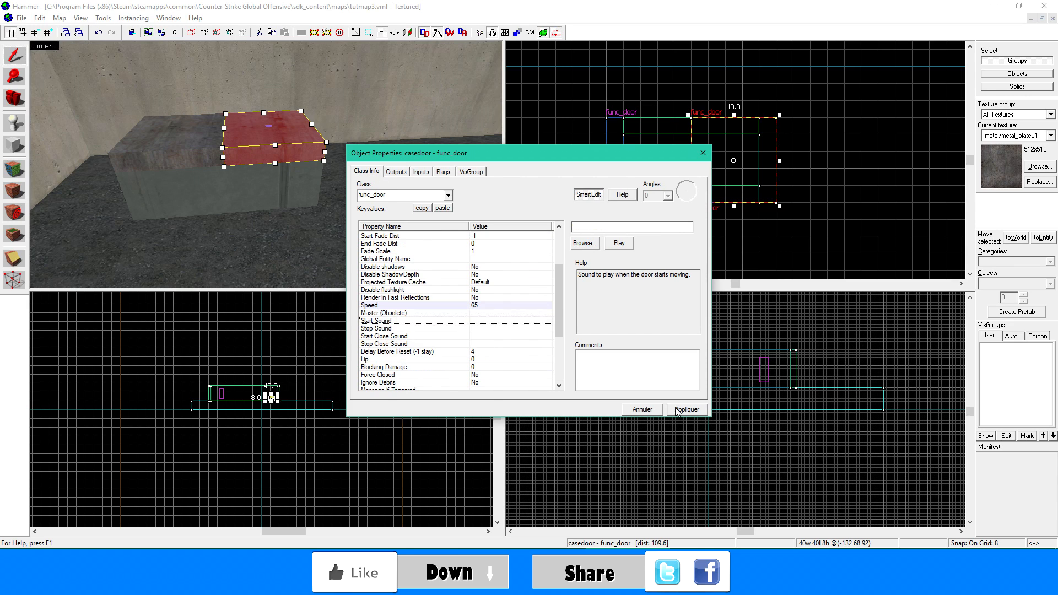
pyautogui.click(686, 409)
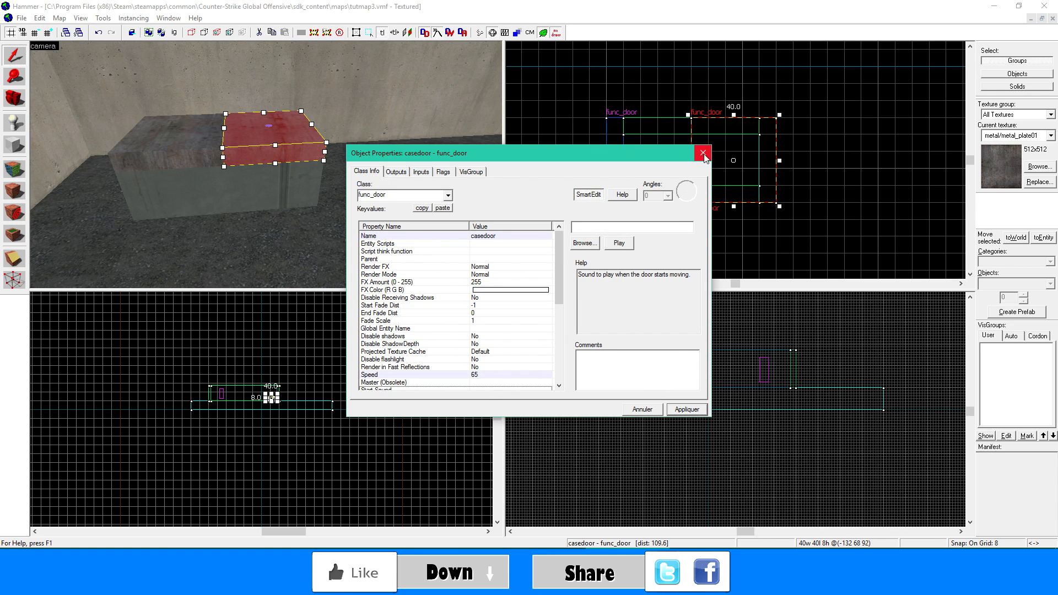
pyautogui.click(702, 153)
pyautogui.click(302, 237)
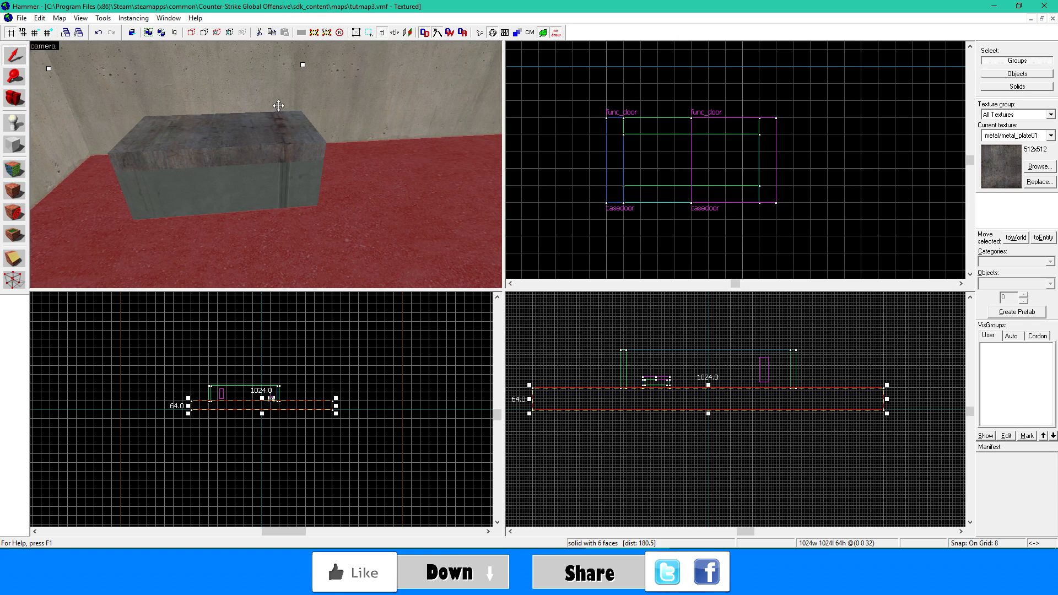
pyautogui.click(297, 82)
pyautogui.click(289, 127)
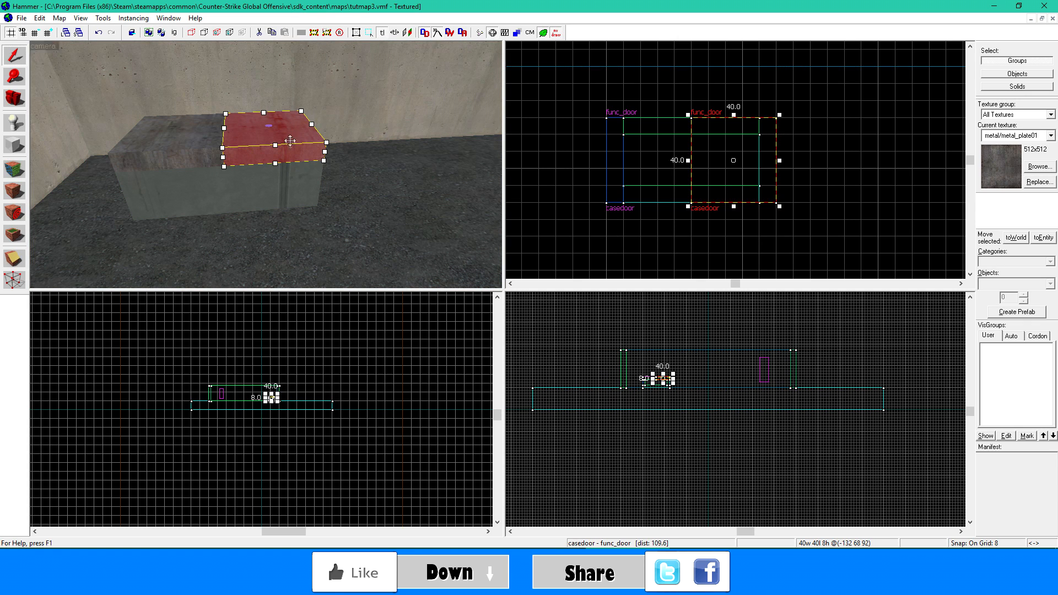
pyautogui.click(194, 150)
pyautogui.press('z')
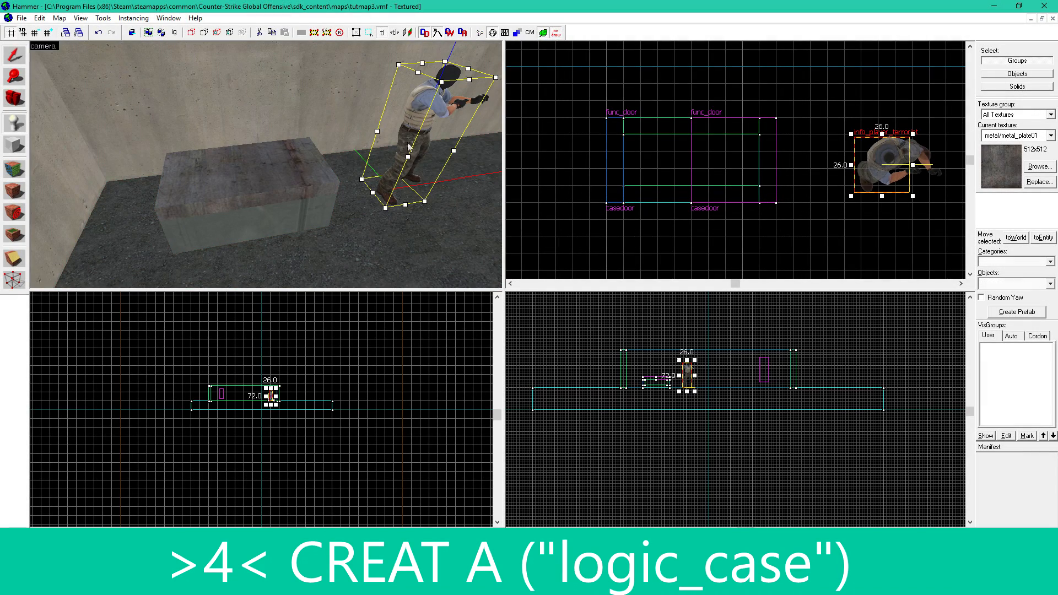
# - Change the class of the info_player_terrorist entity beside the box to logic_case and close its properties
pyautogui.doubleClick(412, 124)
pyautogui.doubleClick(404, 193)
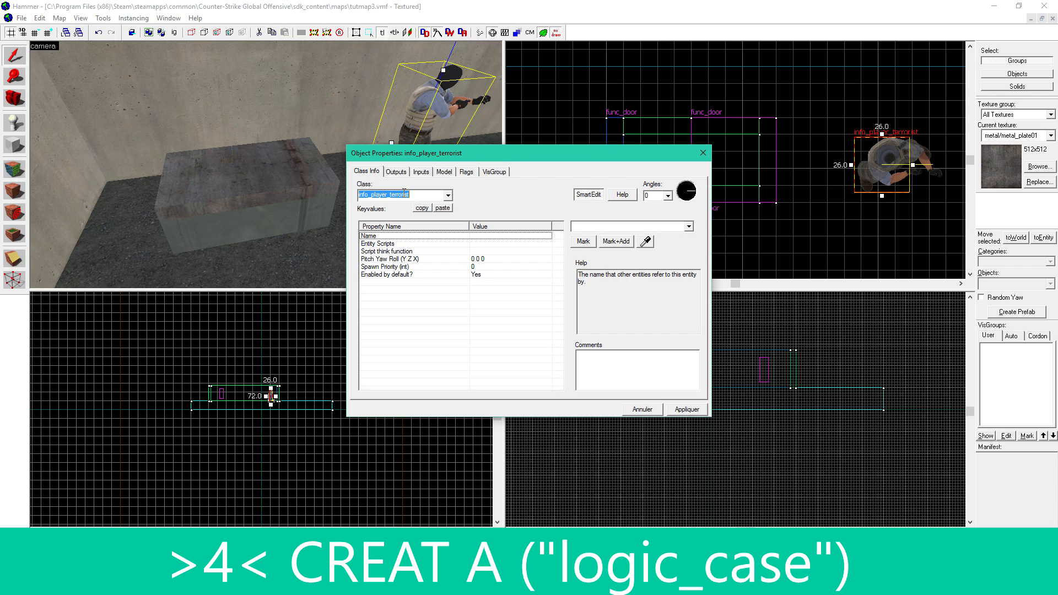
pyautogui.press('BackSpace')
pyautogui.write('lo')
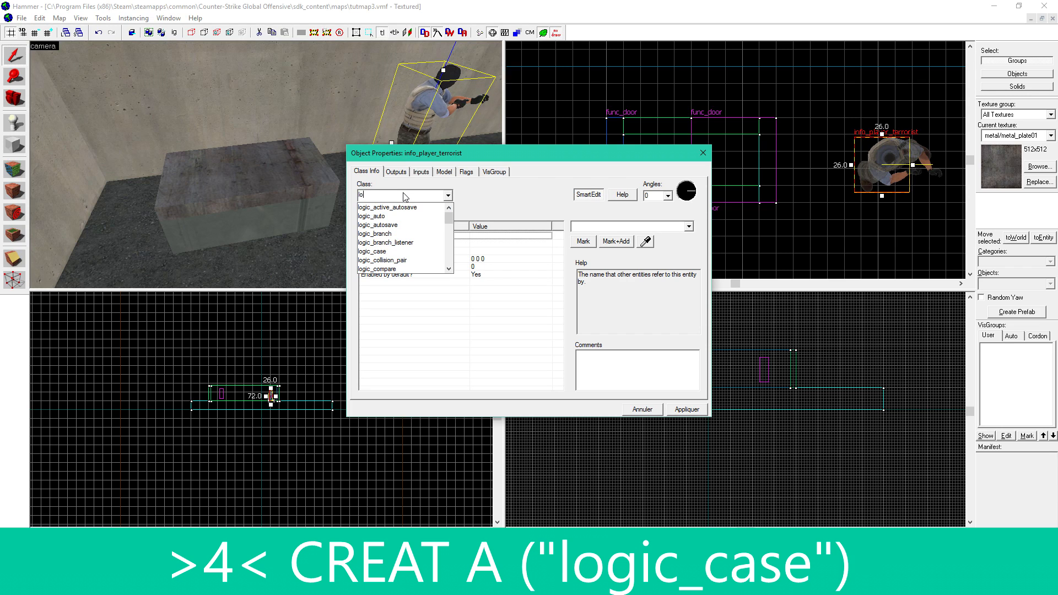
pyautogui.write('gic:')
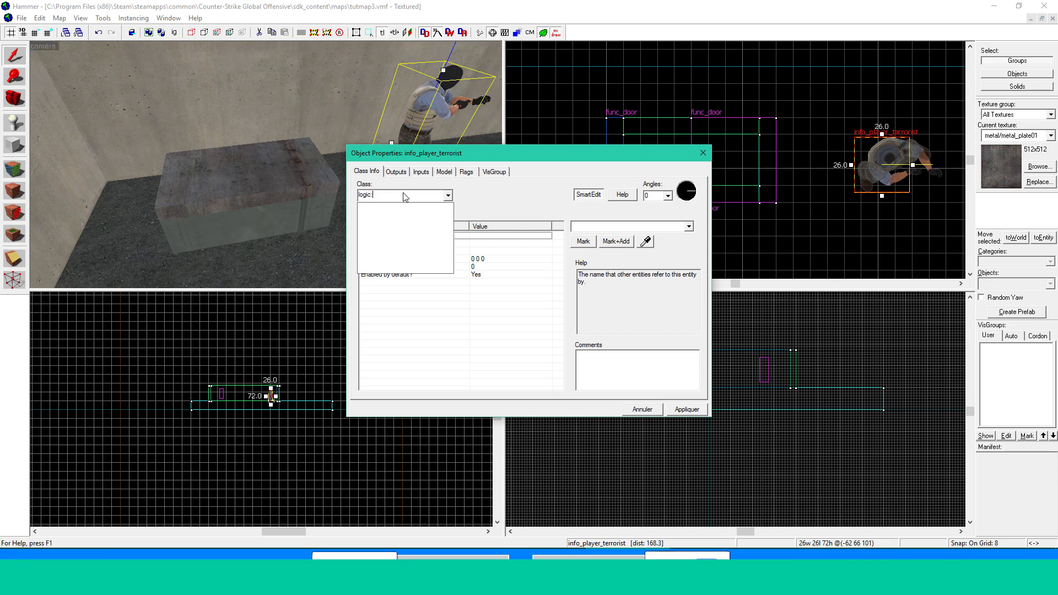
pyautogui.press('BackSpace')
pyautogui.write('_ca')
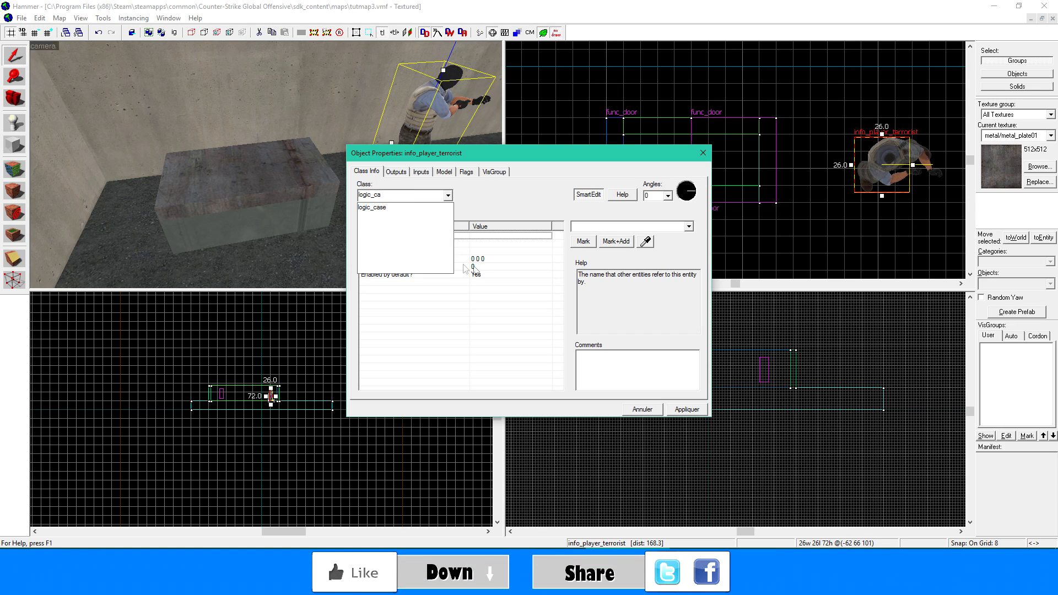
pyautogui.click(411, 213)
pyautogui.click(676, 410)
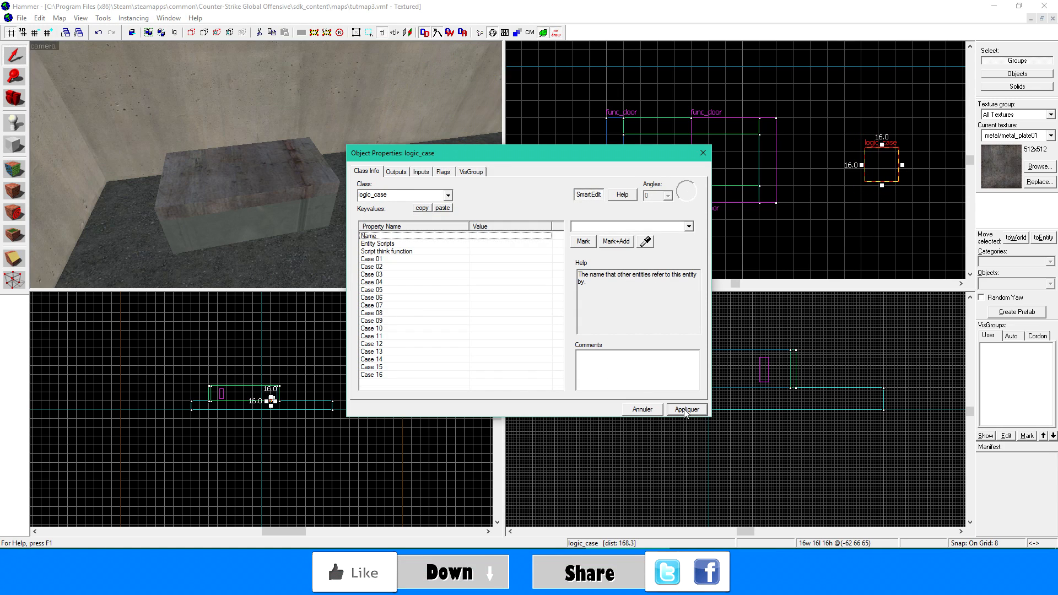
pyautogui.click(703, 155)
# - Move the logic_case entity up slightly and farther from the box, and name it pick
pyautogui.moveTo(397, 192); pyautogui.dragTo(401, 172)
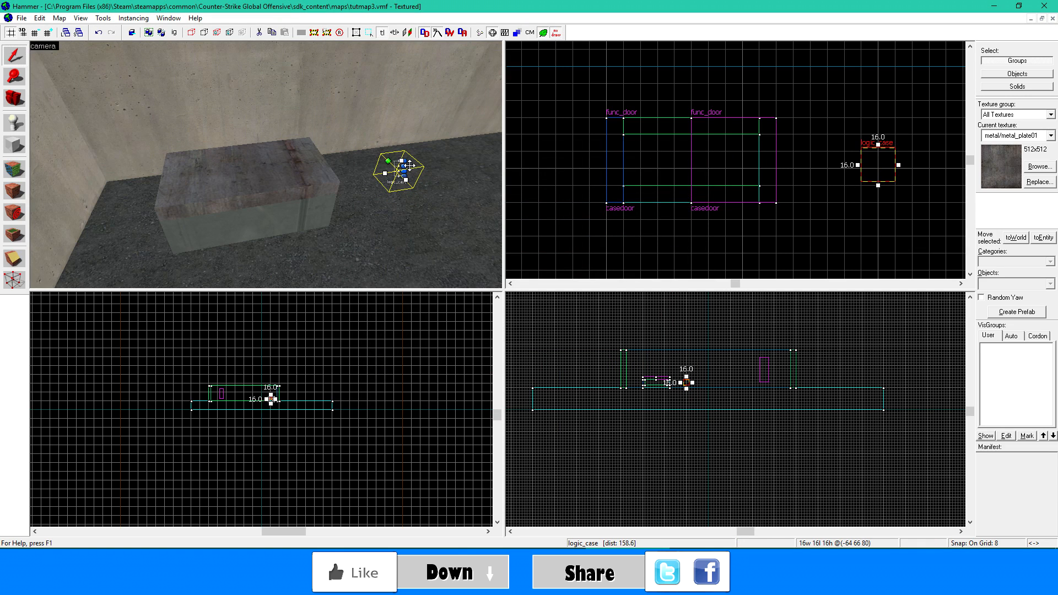
pyautogui.moveTo(409, 166); pyautogui.dragTo(441, 159)
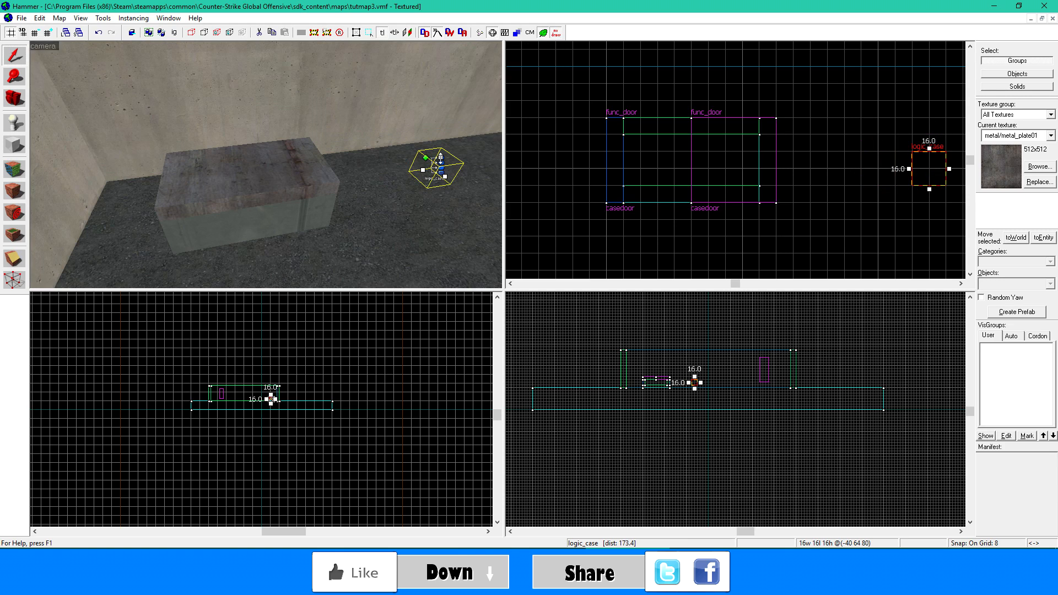
pyautogui.doubleClick(440, 167)
pyautogui.click(498, 235)
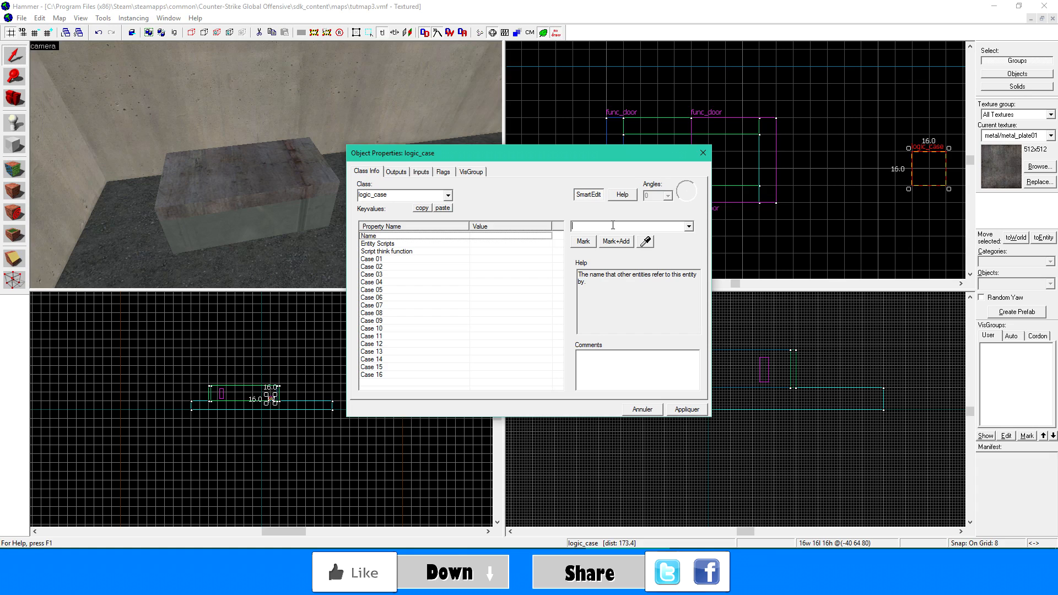
pyautogui.click(612, 226)
pyautogui.write('pick')
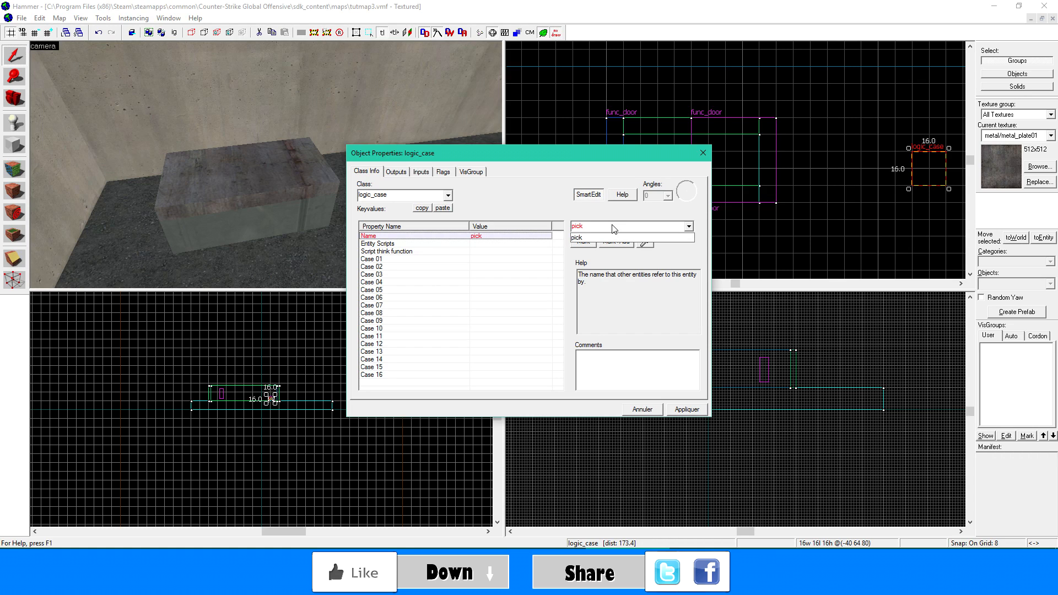
pyautogui.click(686, 409)
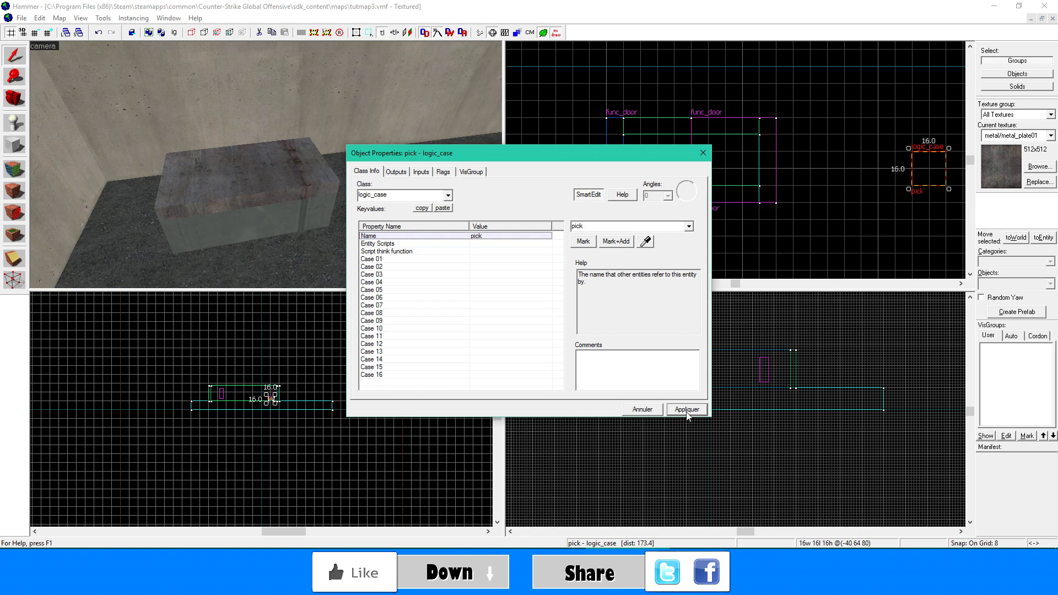
pyautogui.click(702, 154)
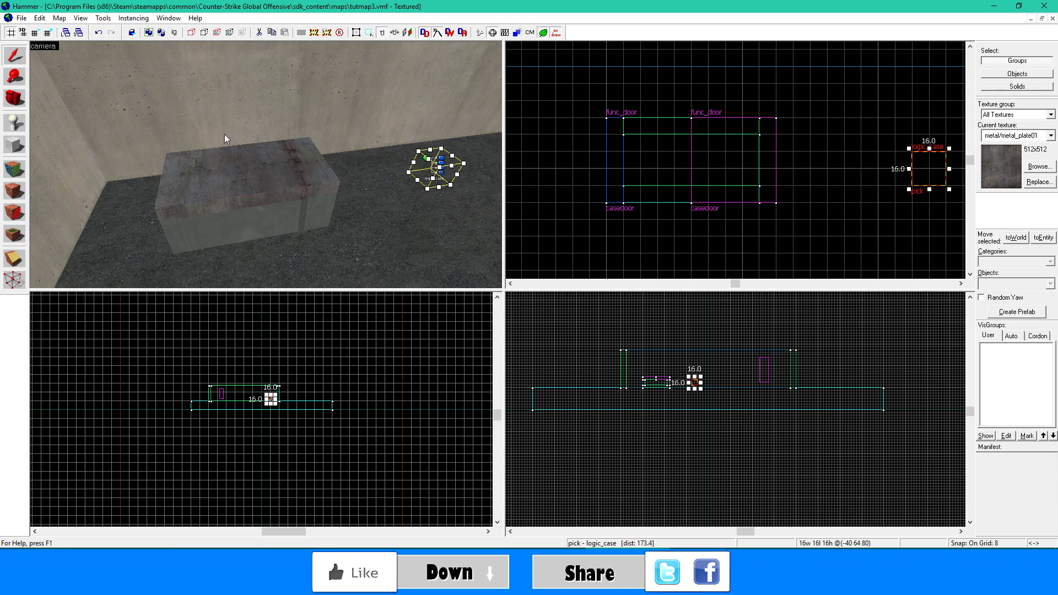
# - Place a point entity on the lid's left half and change its class to env_entity_maker
pyautogui.hotkey('shift', 'e')
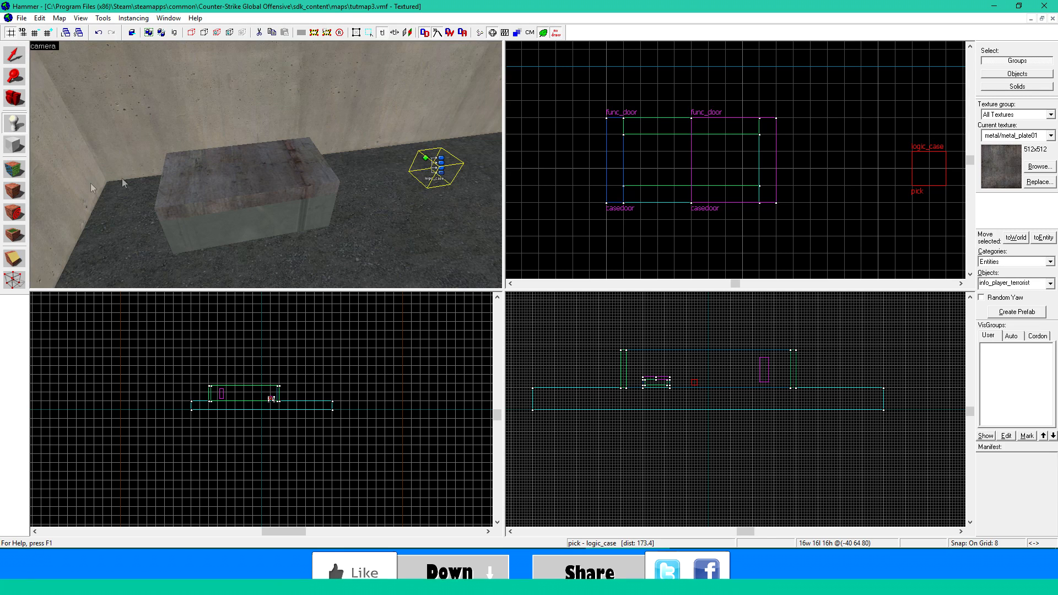
pyautogui.click(189, 168)
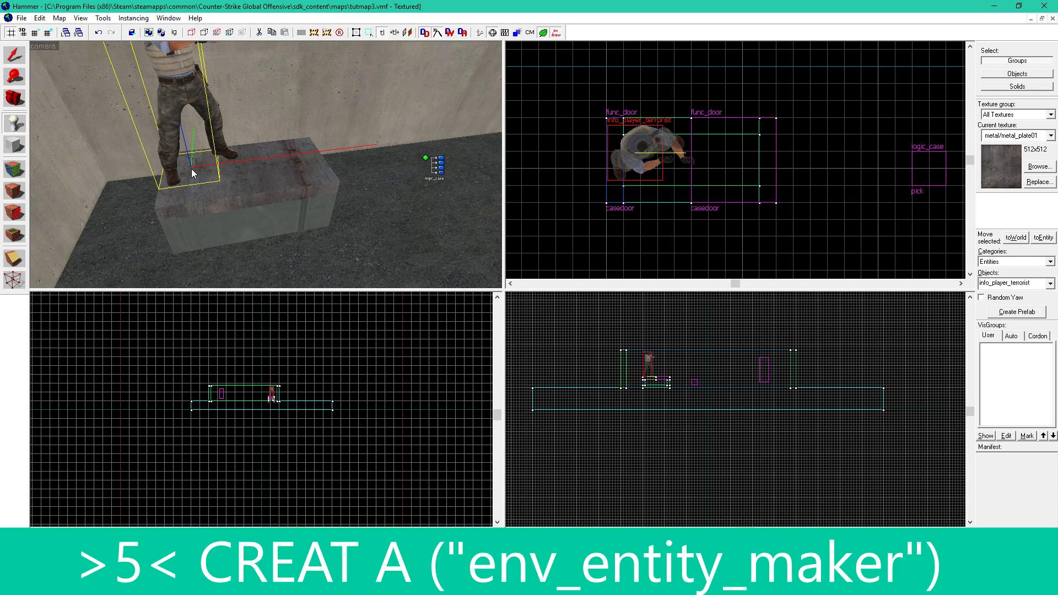
pyautogui.click(12, 59)
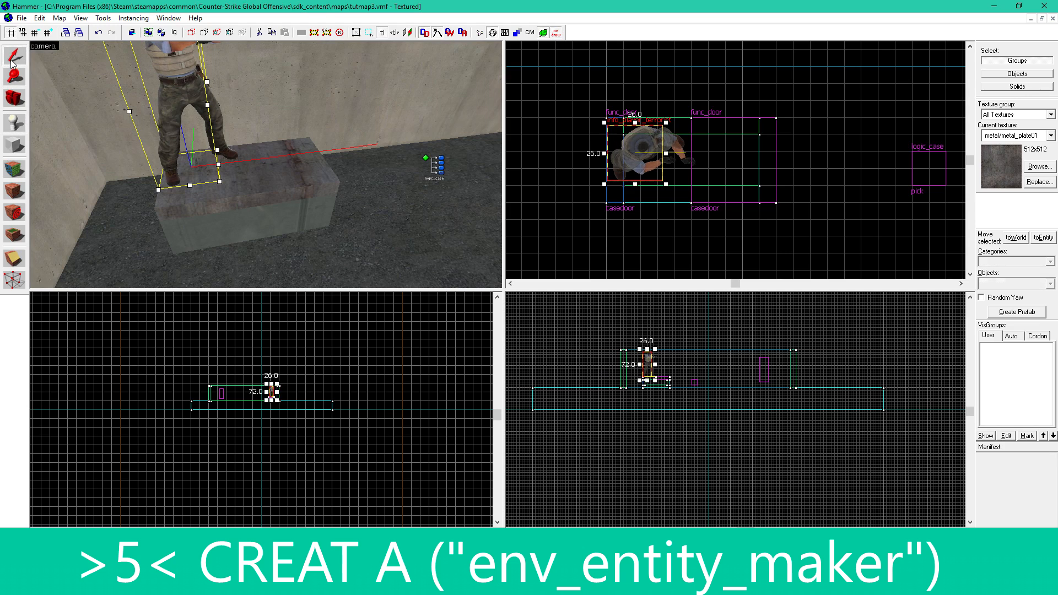
pyautogui.doubleClick(167, 77)
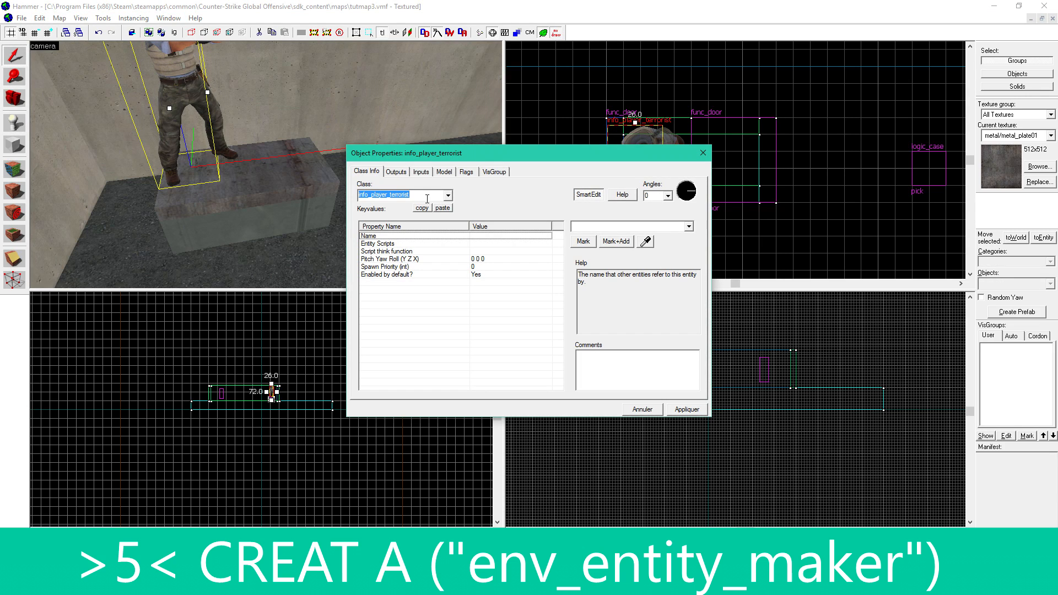
pyautogui.write('env')
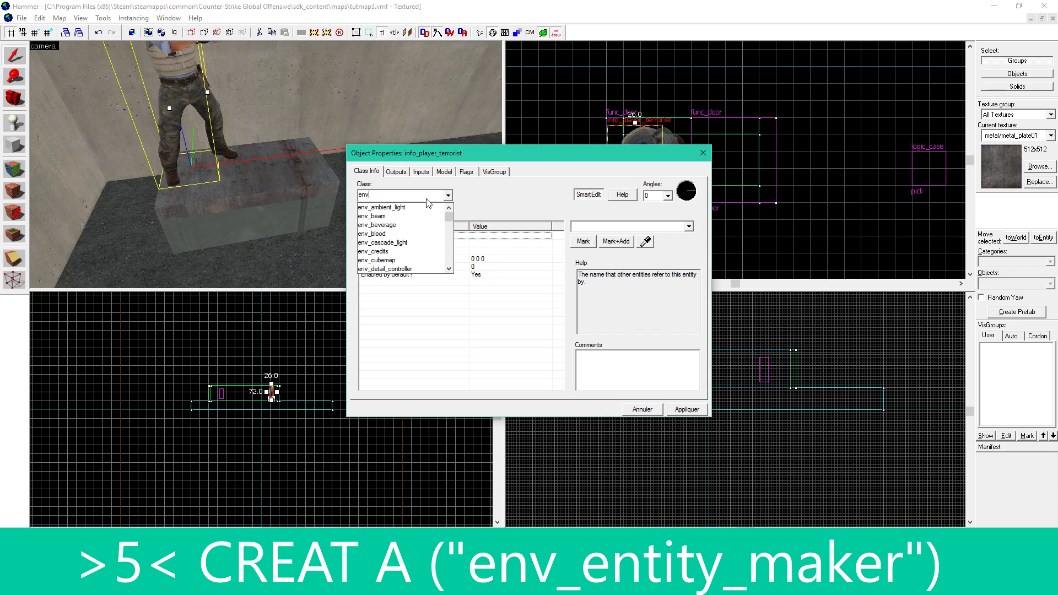
pyautogui.write('_')
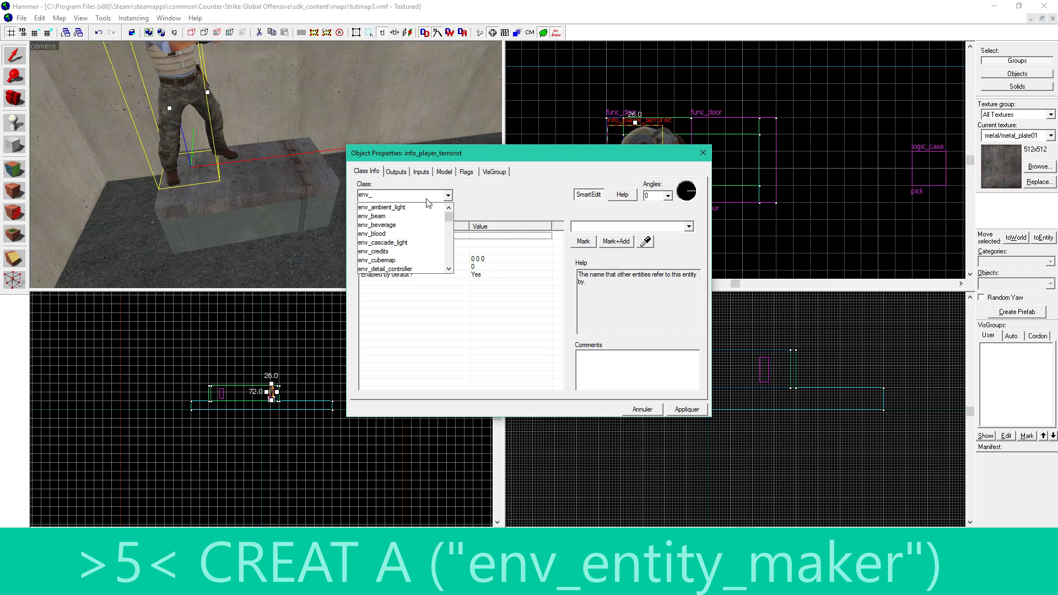
pyautogui.write('e')
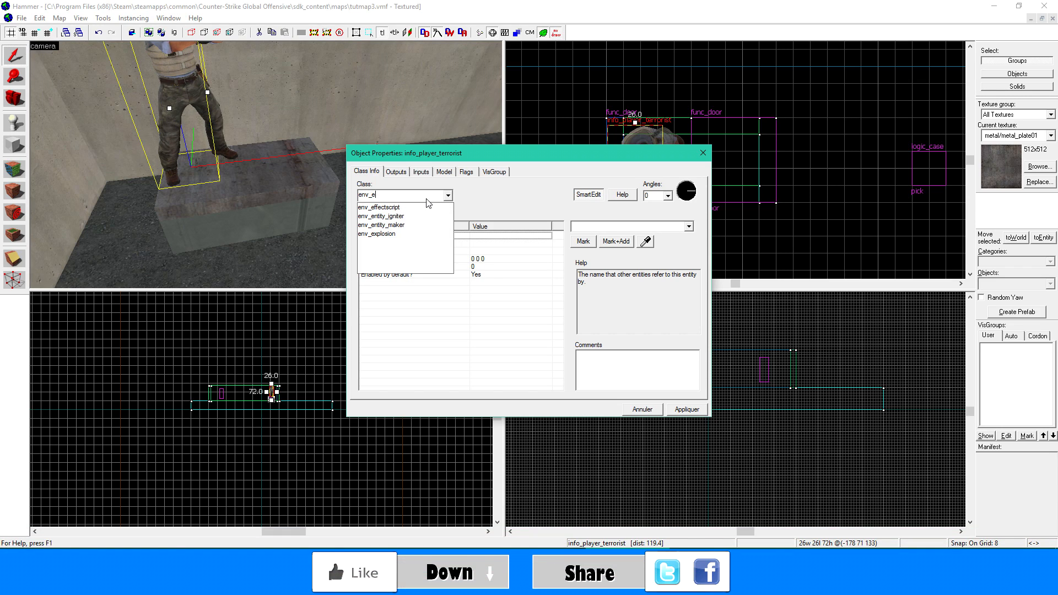
pyautogui.press('Down')
pyautogui.press('Down')
pyautogui.press('Down')
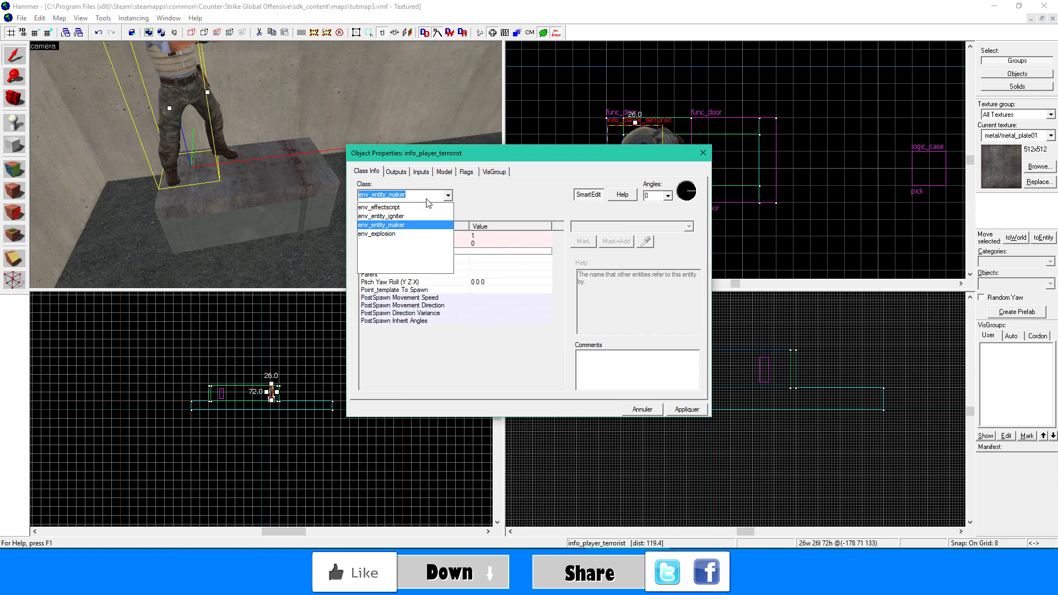
pyautogui.click(420, 226)
pyautogui.click(676, 408)
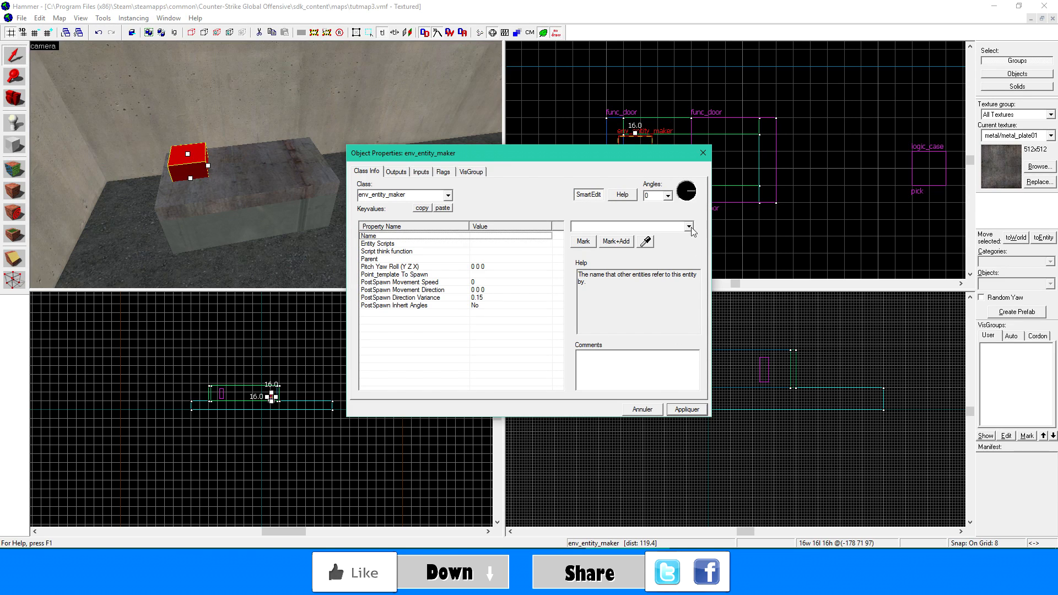
pyautogui.click(703, 153)
# - Move the env_entity_maker up off the lid's left half, then delete it and undo the deletion
pyautogui.moveTo(187, 161)
pyautogui.keyDown('shift'); pyautogui.mouseDown()
pyautogui.moveTo(182, 117)
pyautogui.moveTo(161, 117)
pyautogui.mouseUp(); pyautogui.keyUp('shift')
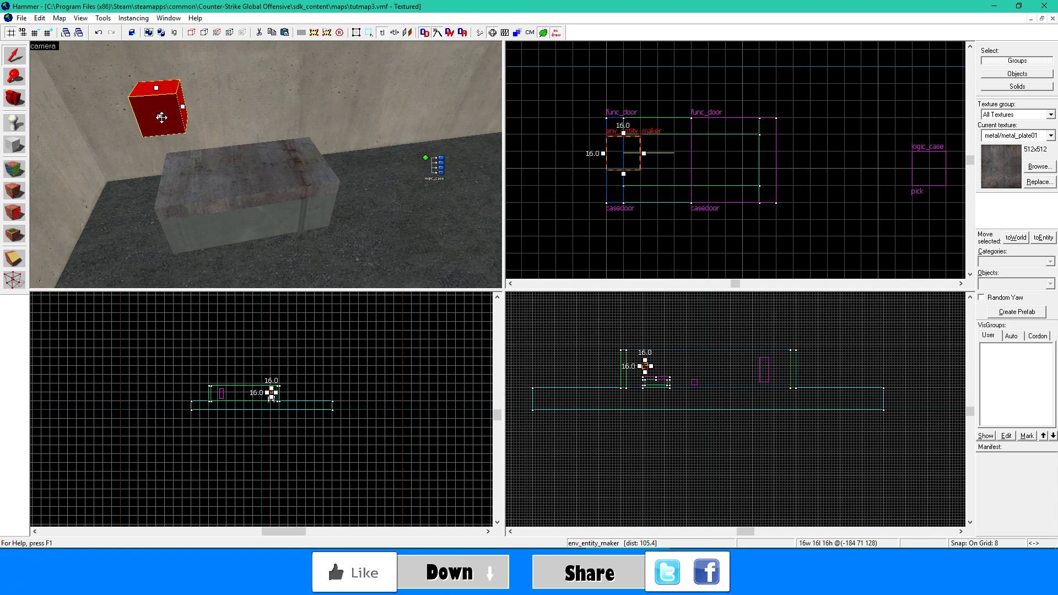
pyautogui.press('Delete')
pyautogui.press('z')
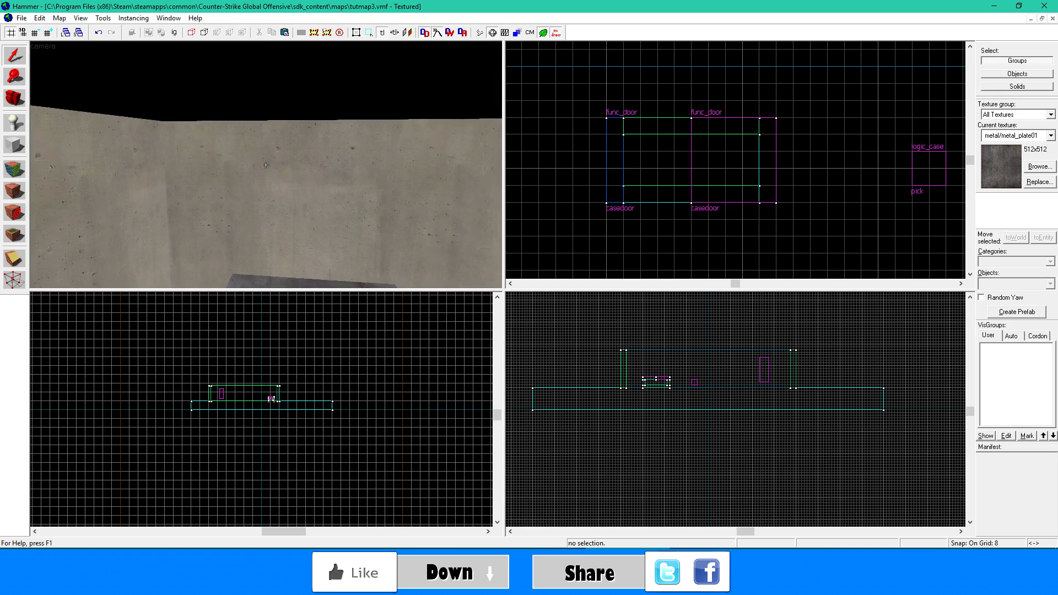
pyautogui.hotkey('ctrl', 'z')
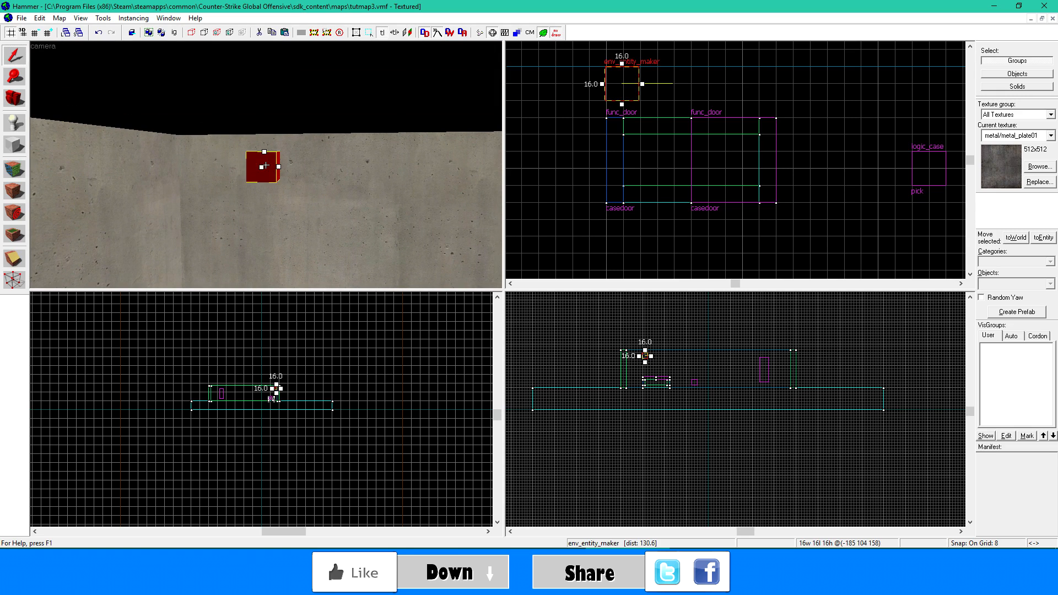
pyautogui.press('z')
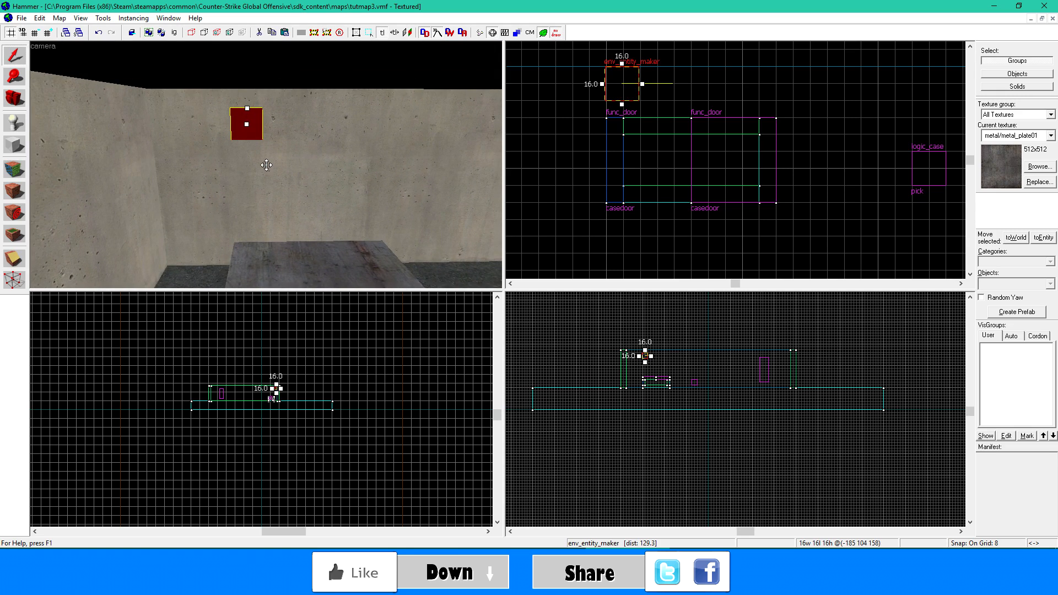
# - Place a point entity near the env_entity_maker, change its class to point_template, and close its properties
pyautogui.click(14, 123)
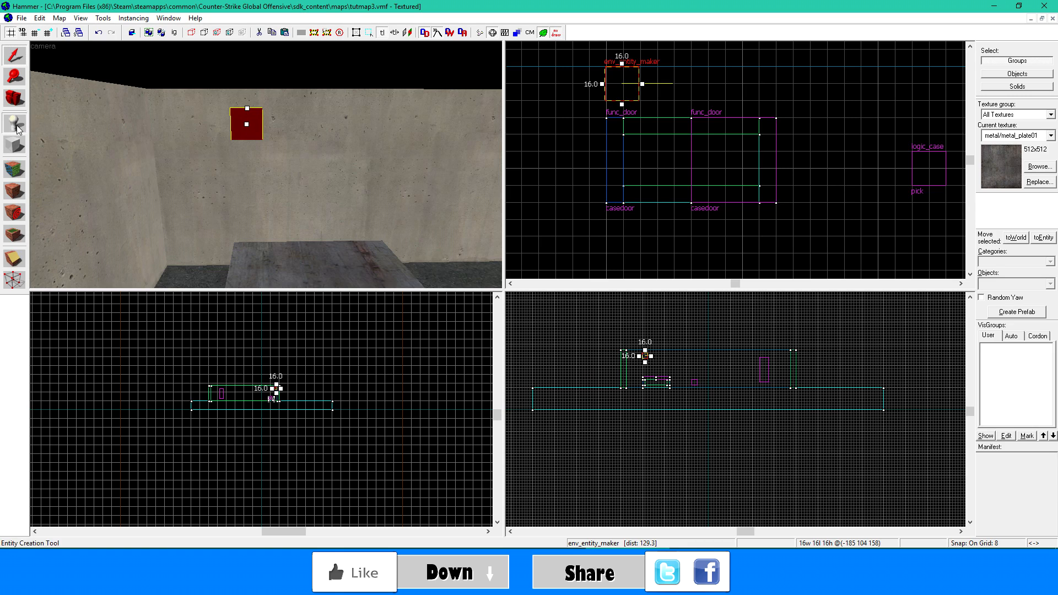
pyautogui.click(282, 128)
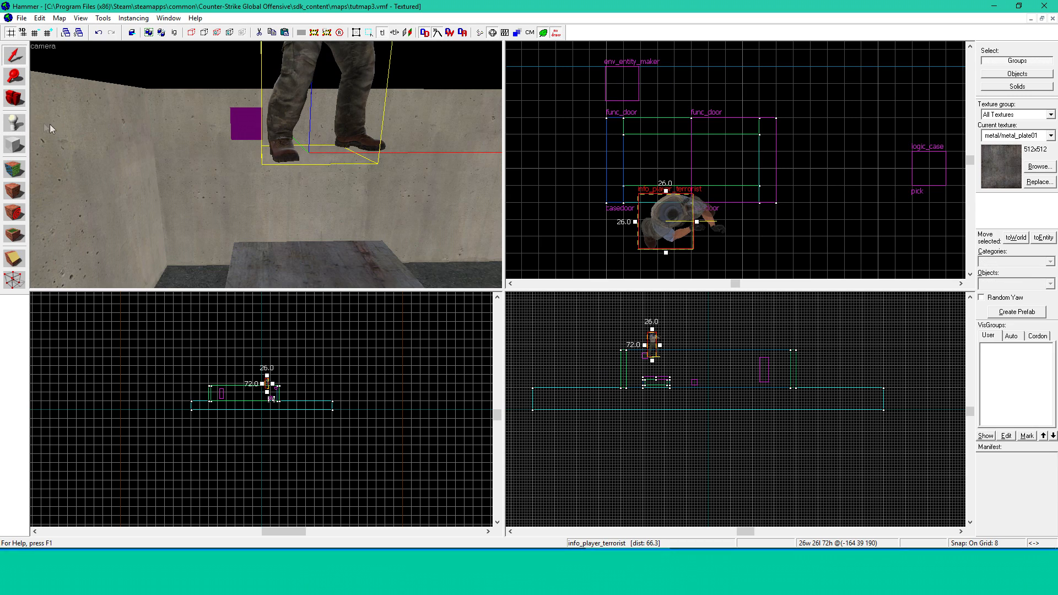
pyautogui.click(14, 55)
pyautogui.hotkey('alt', 'Return')
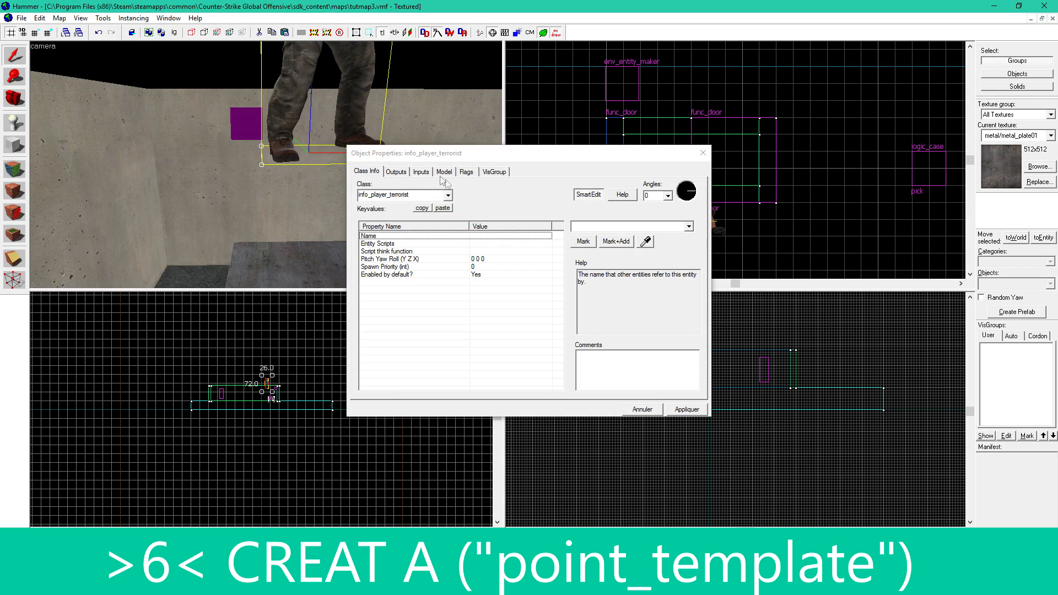
pyautogui.click(430, 197)
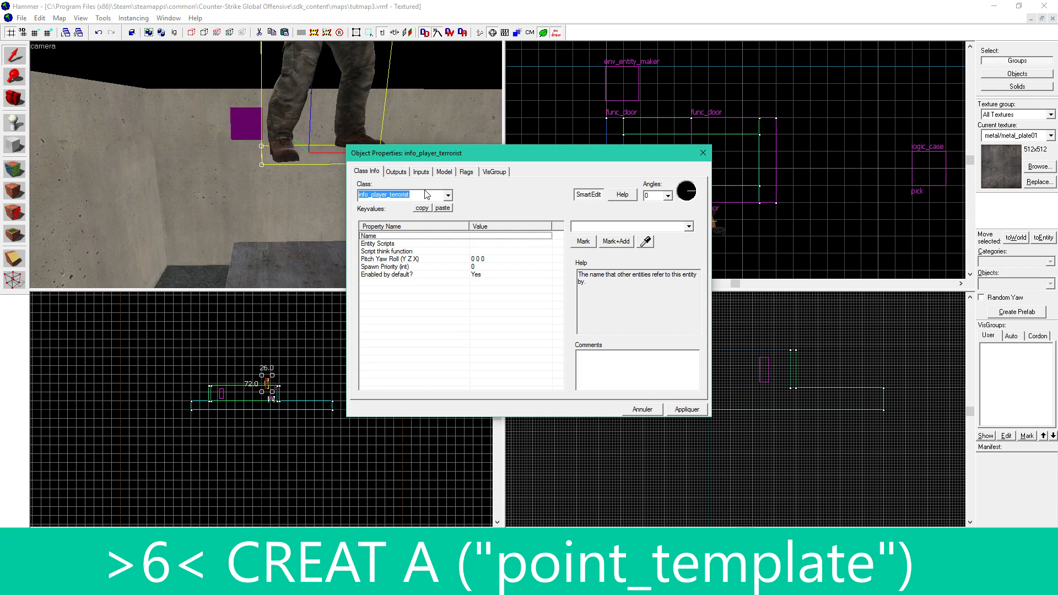
pyautogui.write('templ')
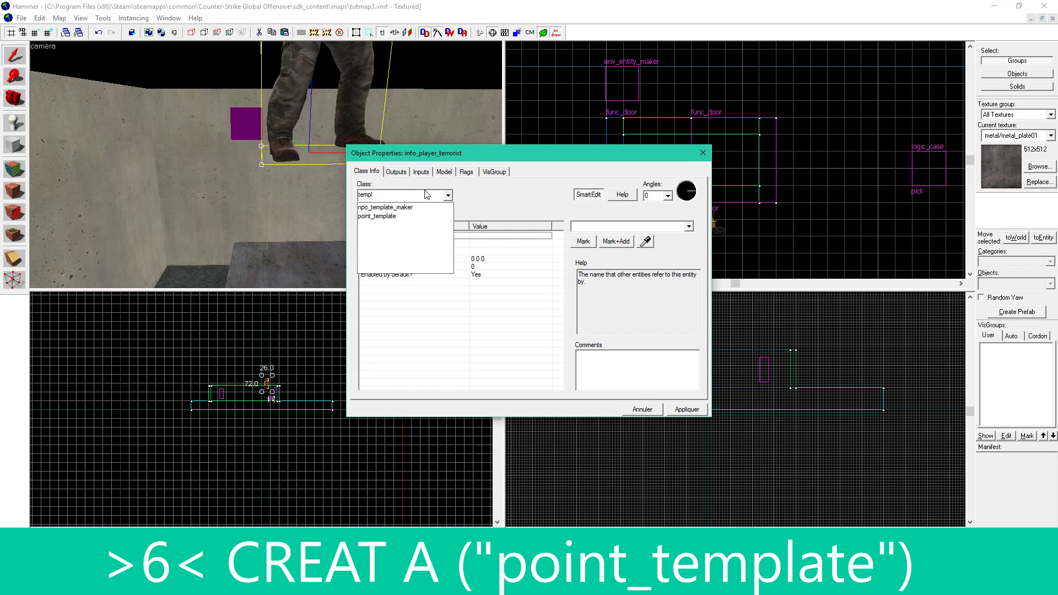
pyautogui.click(386, 217)
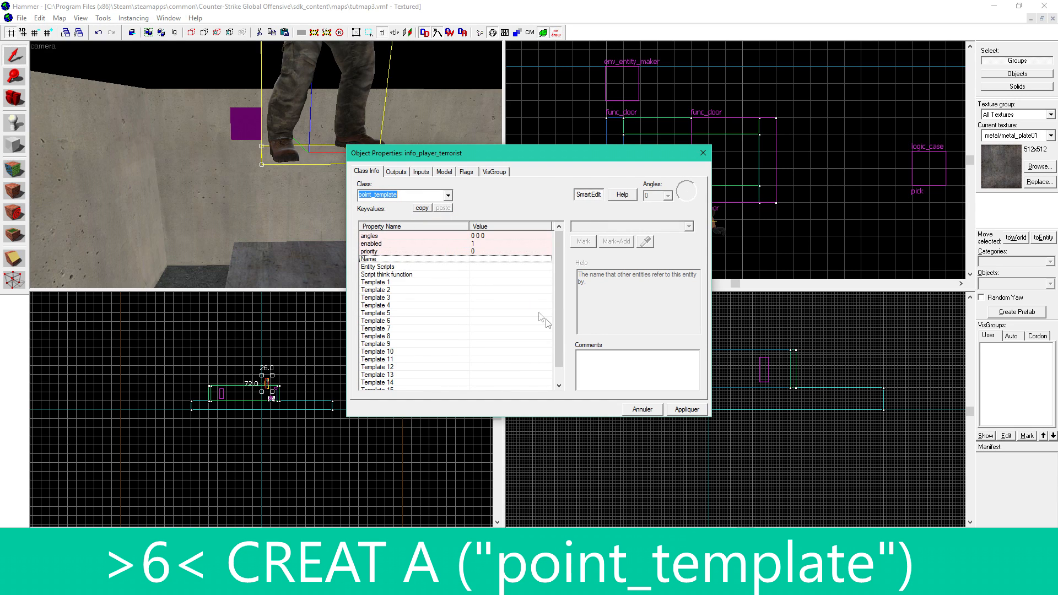
pyautogui.click(687, 408)
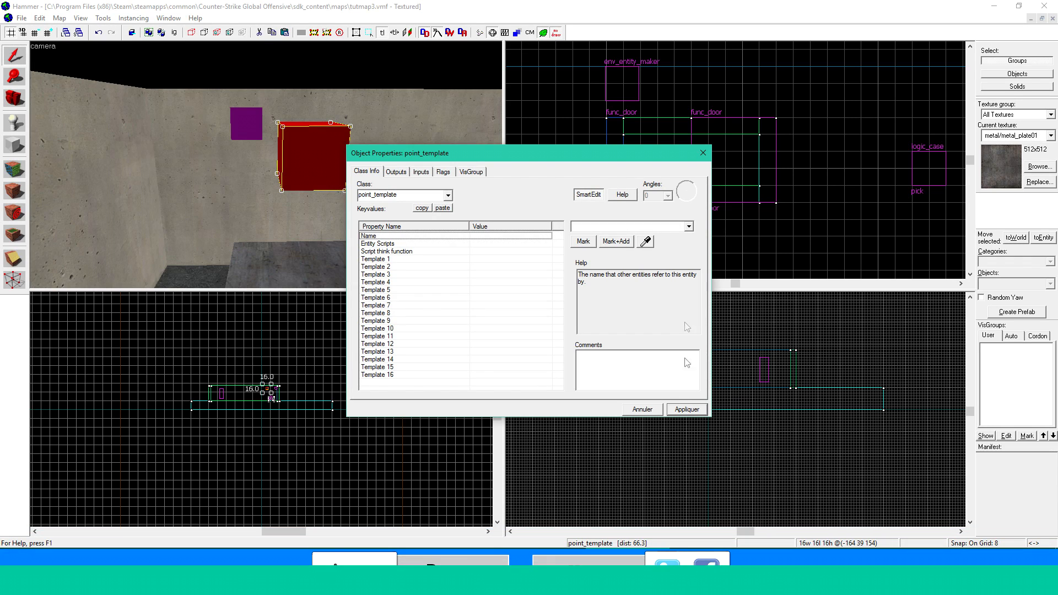
pyautogui.click(702, 153)
# - Move the point_template level with the env_entity_maker on the wall and shift the env_entity_maker sideways, leaving a gap of about 8 units
pyautogui.press('Delete')
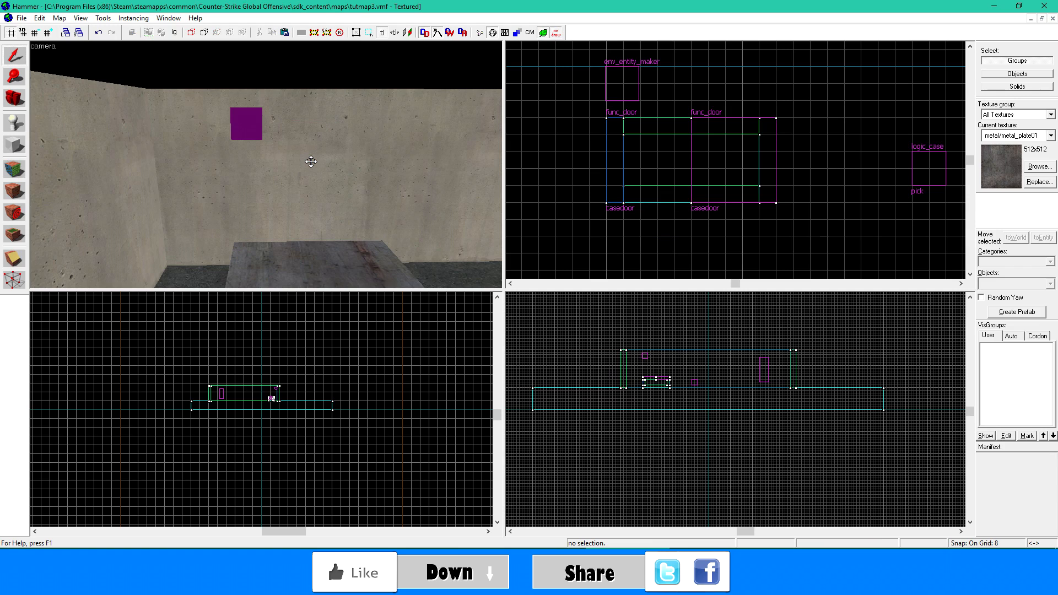
pyautogui.hotkey('ctrl', 'z')
pyautogui.moveTo(284, 133); pyautogui.dragTo(286, 128)
pyautogui.click(248, 122)
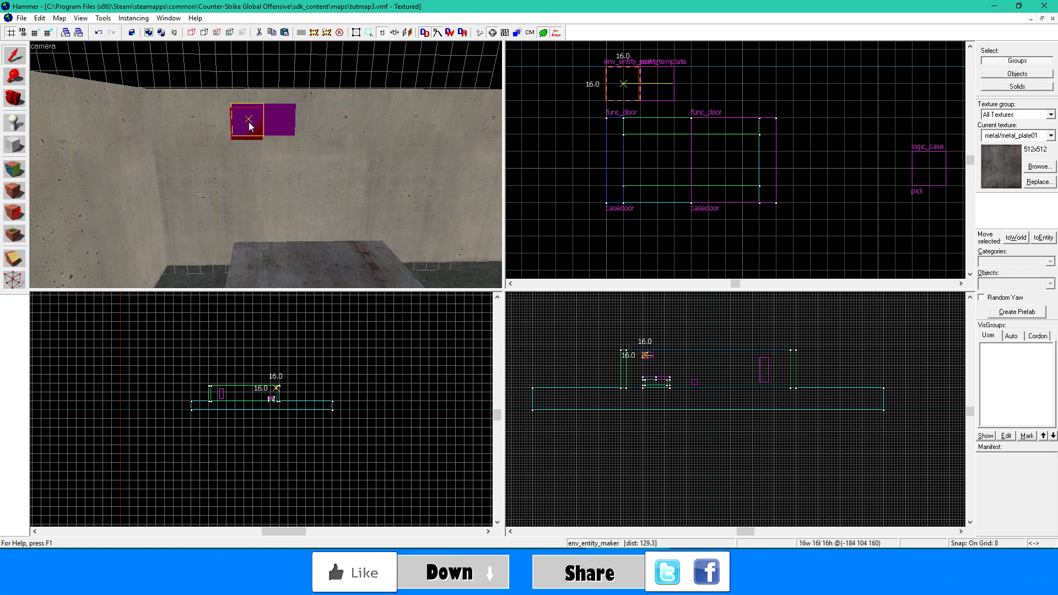
pyautogui.press('z')
pyautogui.click(266, 165)
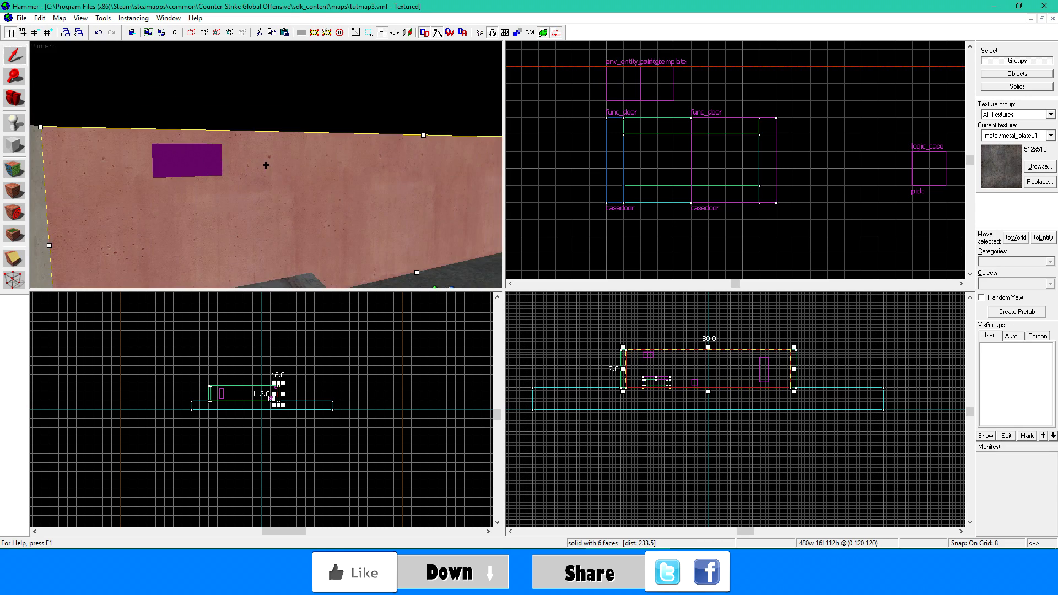
pyautogui.press('w')
pyautogui.click(266, 165)
pyautogui.moveTo(259, 164); pyautogui.dragTo(254, 171)
pyautogui.press('s')
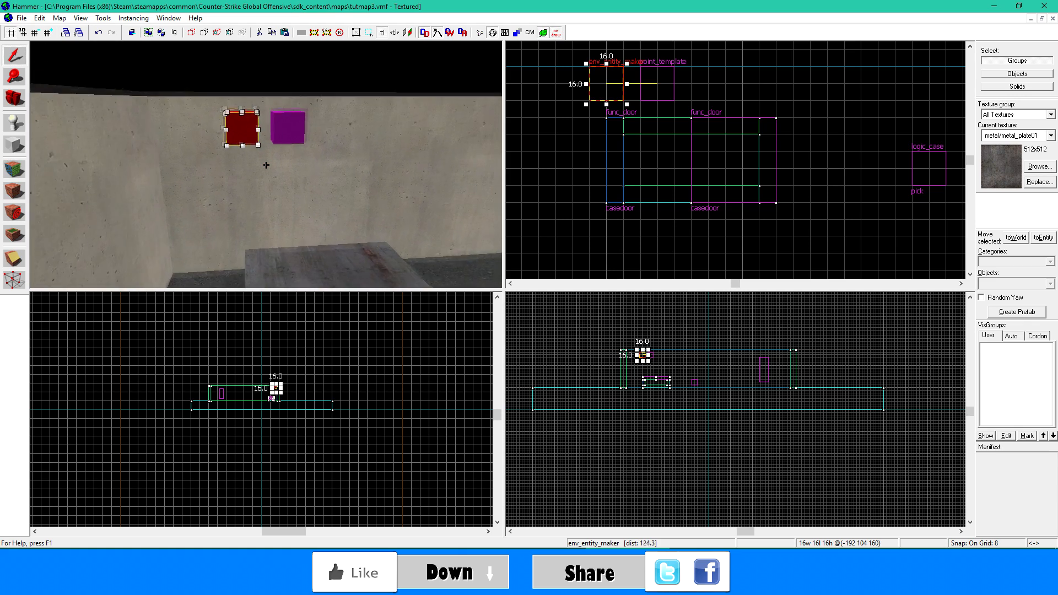
# - Name the point_template entity Gun1
pyautogui.click(266, 165)
pyautogui.press('w')
pyautogui.click(266, 164)
pyautogui.press('z')
pyautogui.doubleClick(311, 171)
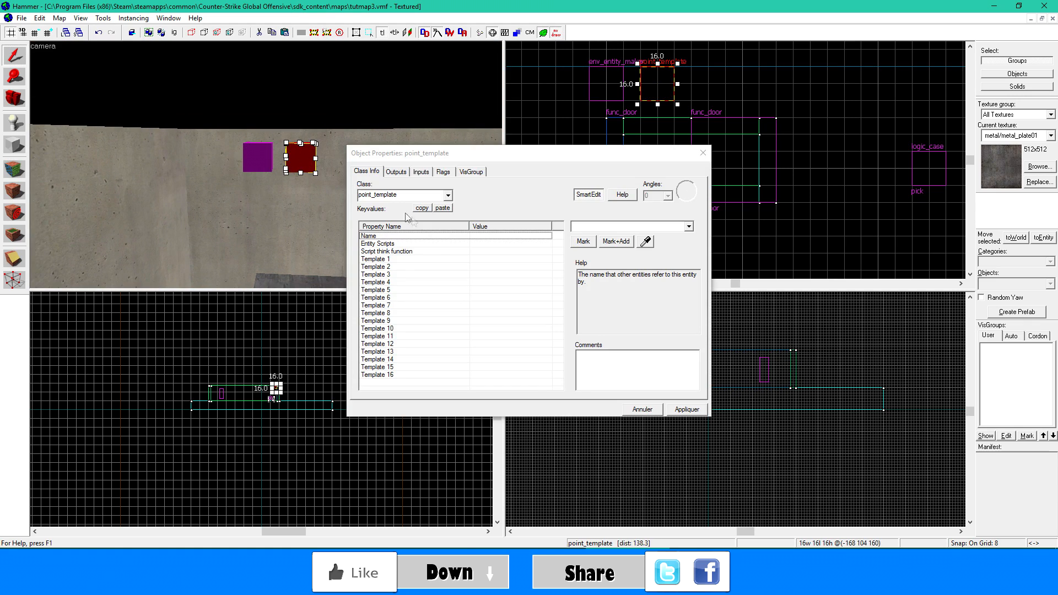
pyautogui.click(626, 227)
pyautogui.write('Gun1')
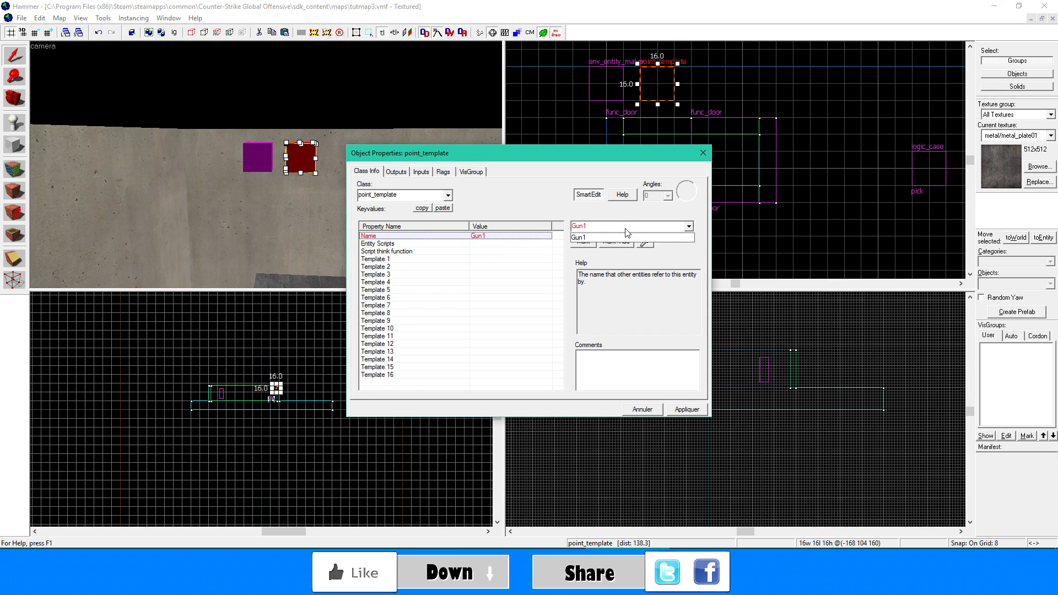
pyautogui.click(607, 296)
pyautogui.click(699, 411)
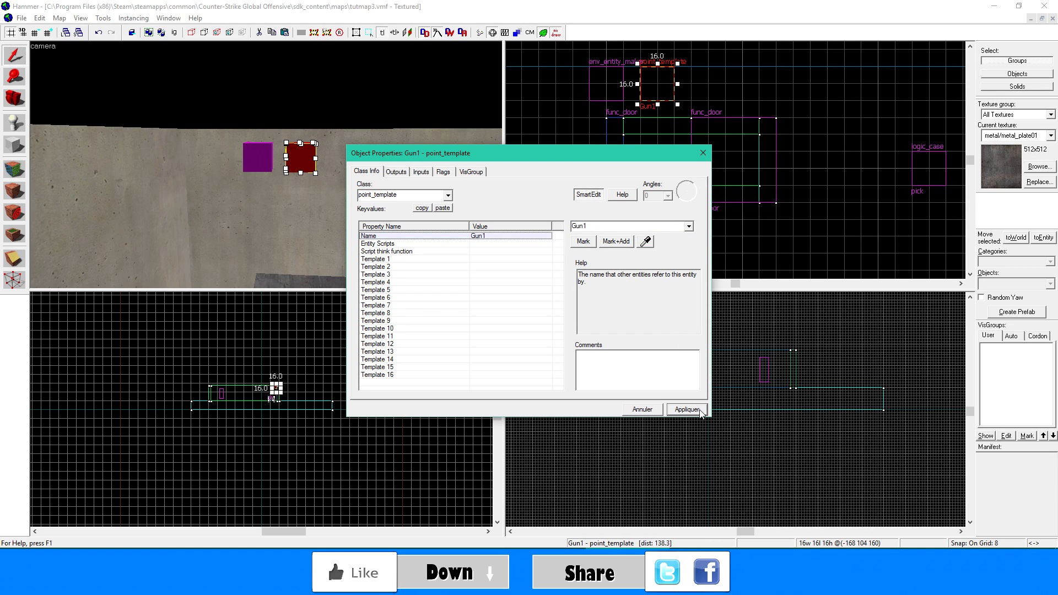
# - Name the env_entity_maker entity Gun1_spawn and close its properties
pyautogui.click(245, 152)
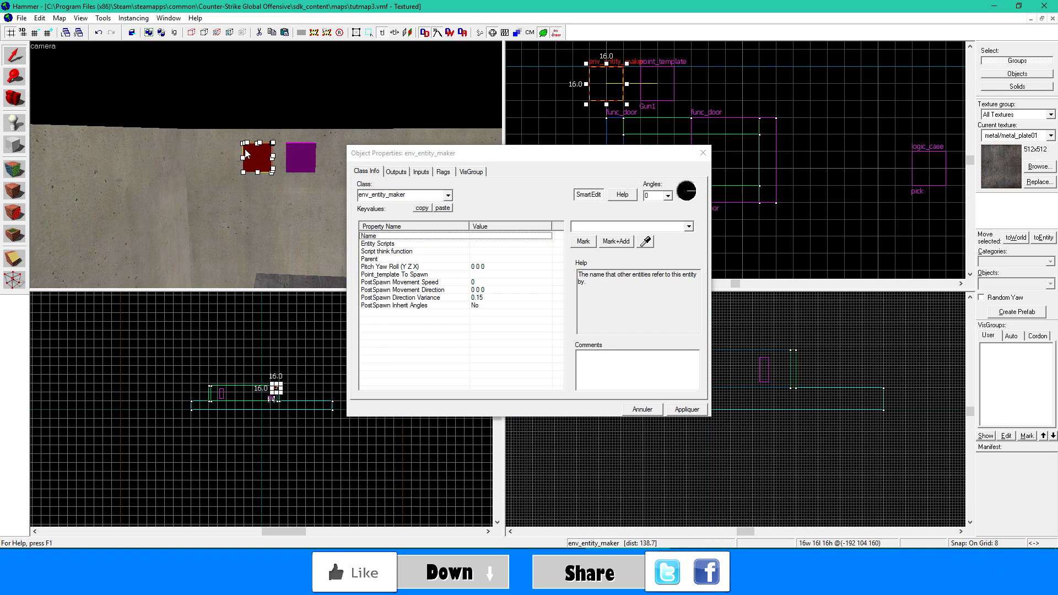
pyautogui.click(491, 235)
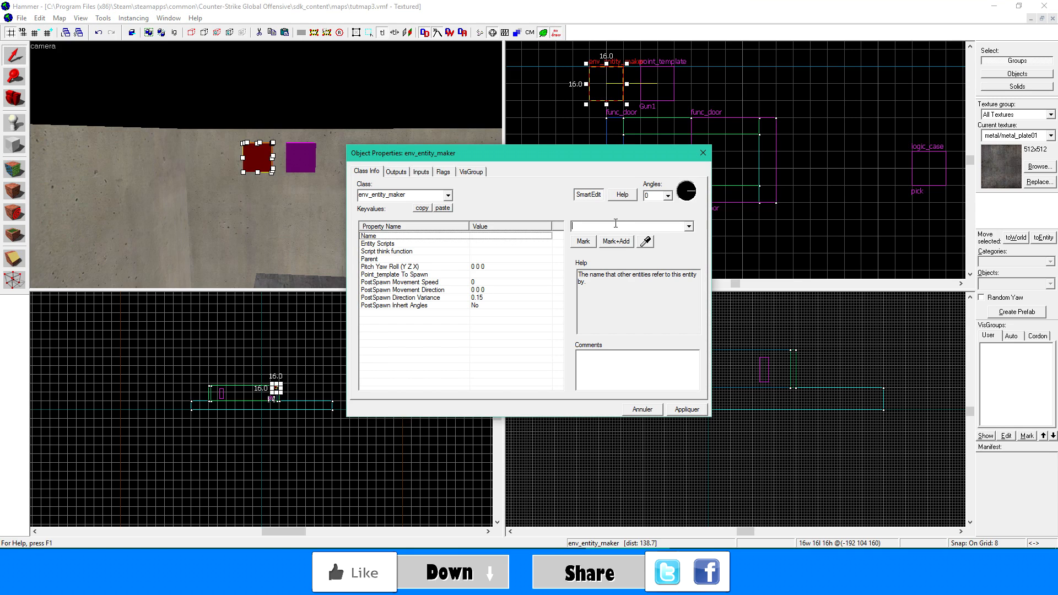
pyautogui.write('Gun1')
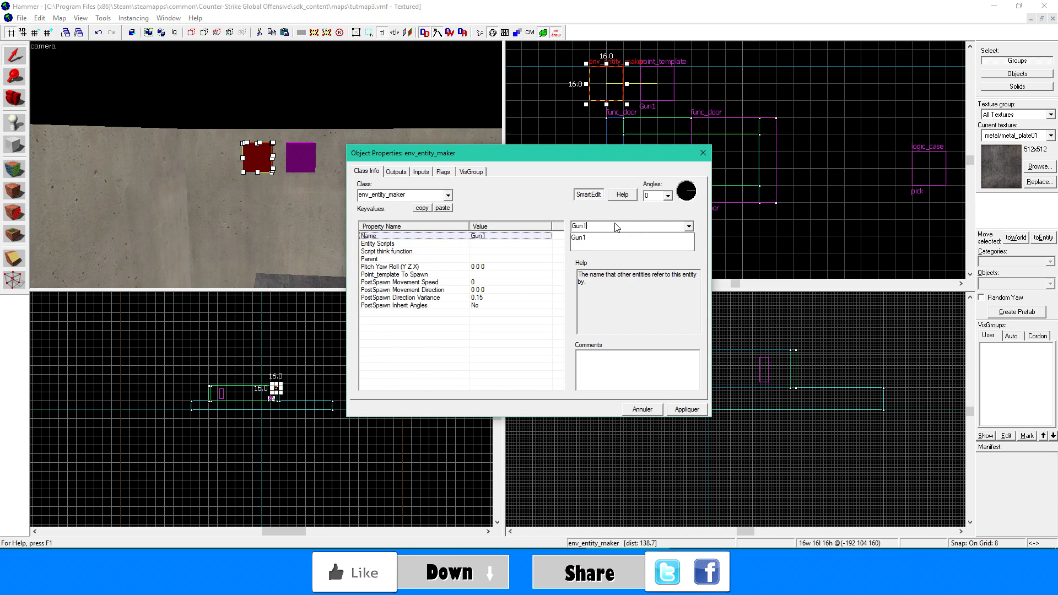
pyautogui.write(' cr')
pyautogui.click(597, 238)
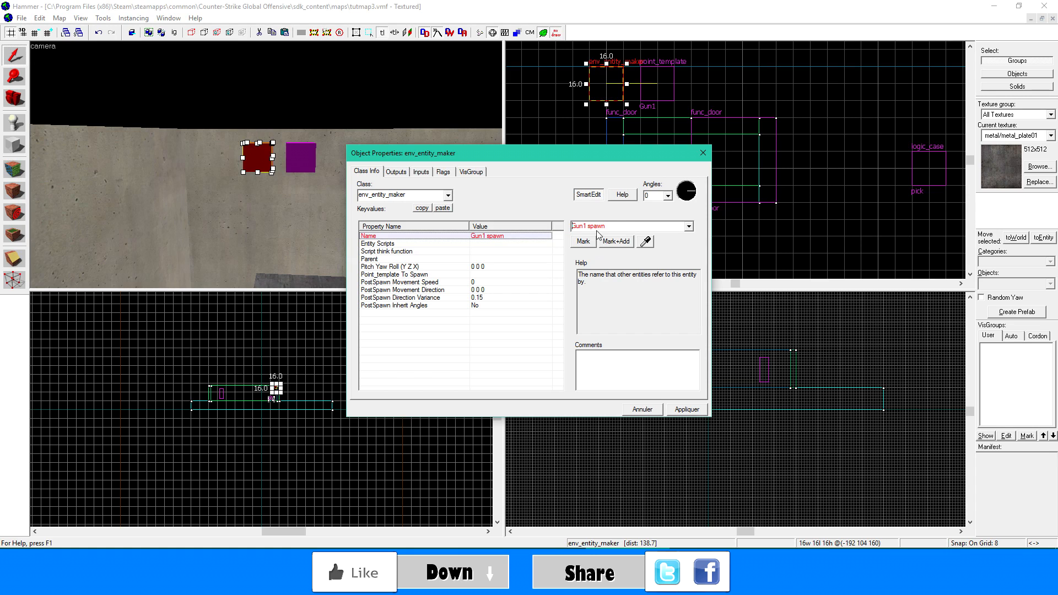
pyautogui.press('BackSpace')
pyautogui.write(':')
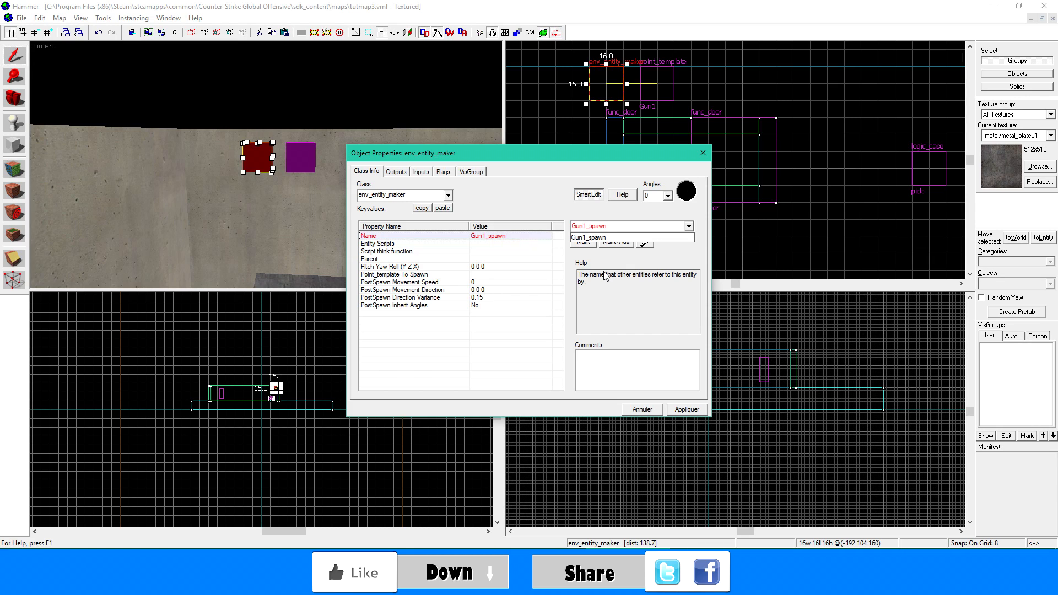
pyautogui.click(681, 407)
pyautogui.click(681, 407)
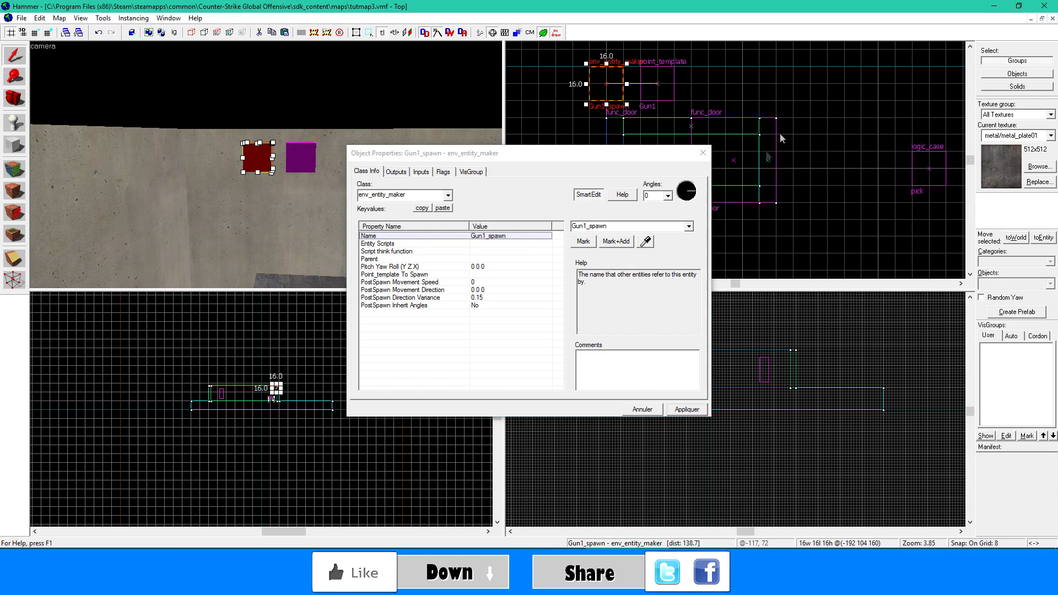
pyautogui.click(703, 153)
# - Duplicate the env_entity_maker and point_template pair about 24 units below the originals
pyautogui.keyDown('ctrl'); pyautogui.click(298, 162); pyautogui.keyUp('ctrl')
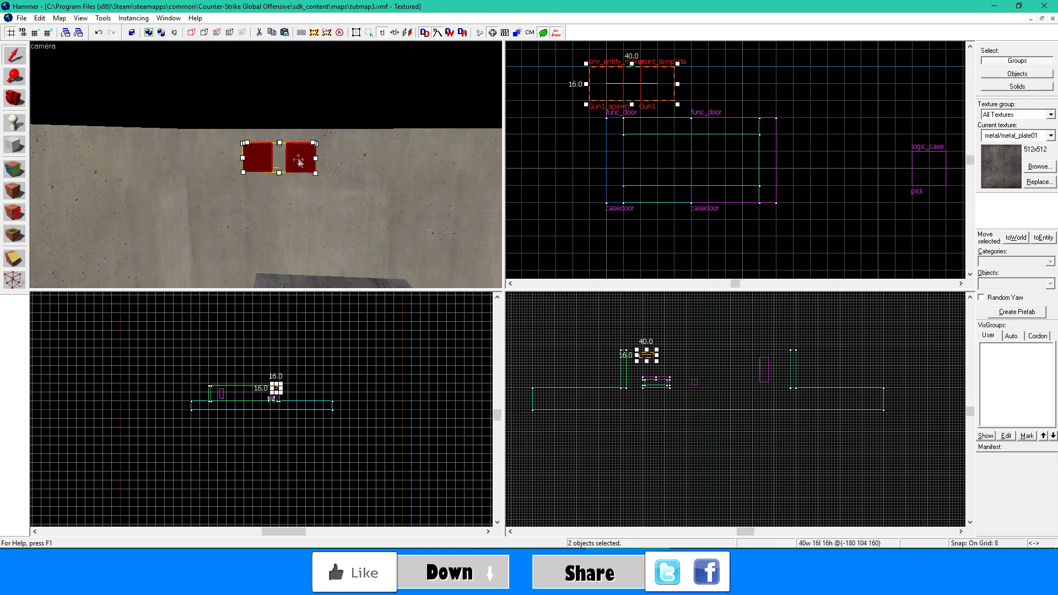
pyautogui.keyDown('shift'); pyautogui.moveTo(298, 160); pyautogui.dragTo(298, 194); pyautogui.keyUp('shift')
pyautogui.click(338, 193)
# - Name the duplicated env_entity_maker and point_template in the second row Gun2_spawn
pyautogui.doubleClick(259, 198)
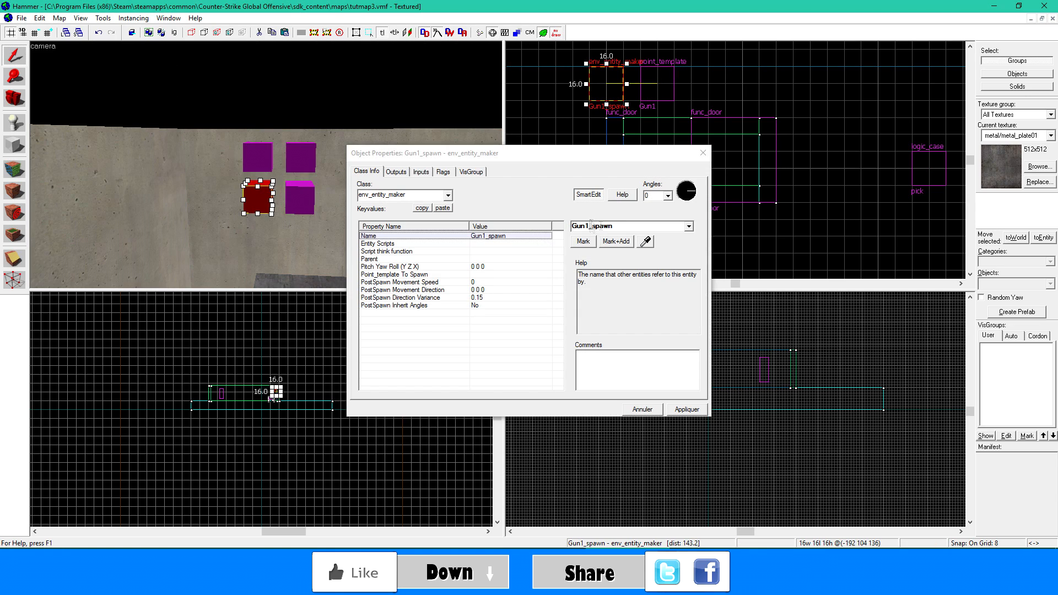
pyautogui.press('BackSpace')
pyautogui.write('2')
pyautogui.press('BackSpace')
pyautogui.write('2')
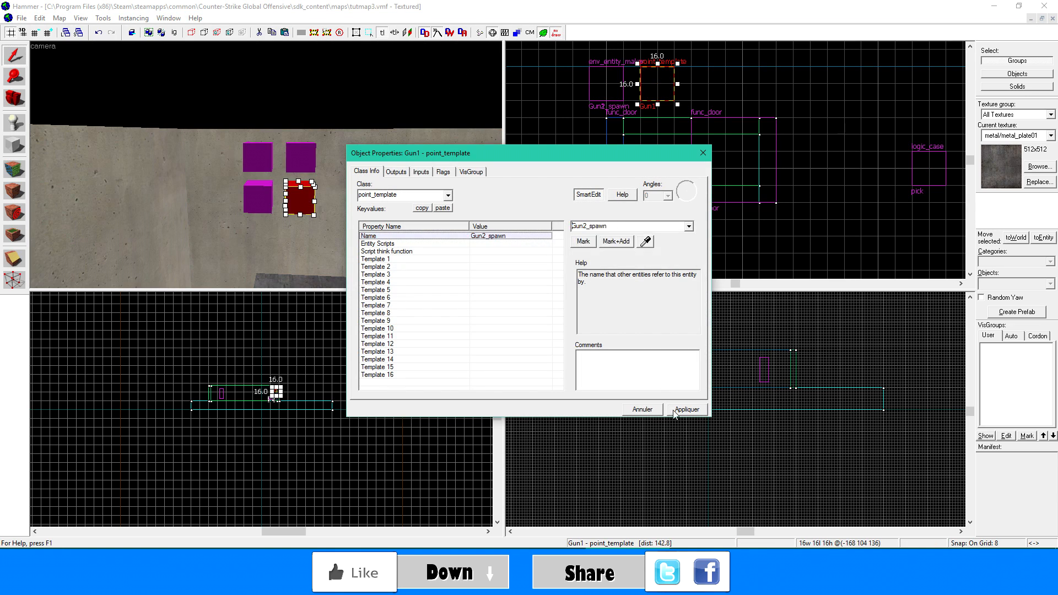
pyautogui.click(683, 410)
pyautogui.click(702, 153)
# - Duplicate the second-row pair about 24 units below and name the new env_entity_maker Gun3_spawn
pyautogui.click(258, 199)
pyautogui.keyDown('ctrl'); pyautogui.click(300, 201); pyautogui.keyUp('ctrl')
pyautogui.keyDown('shift'); pyautogui.moveTo(301, 201); pyautogui.dragTo(302, 241); pyautogui.keyUp('shift')
pyautogui.doubleClick(302, 239)
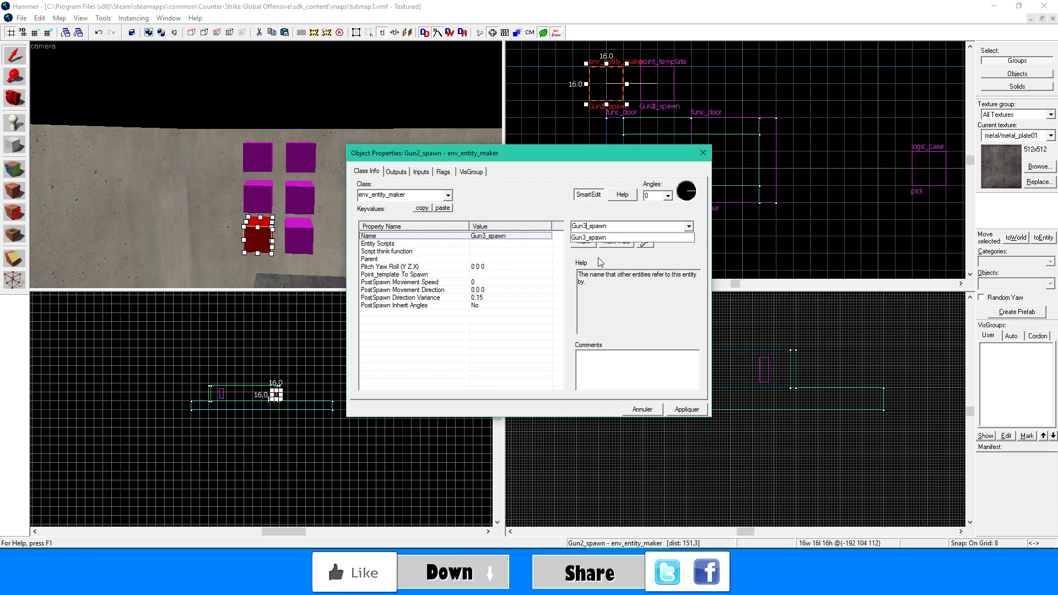
pyautogui.click(686, 409)
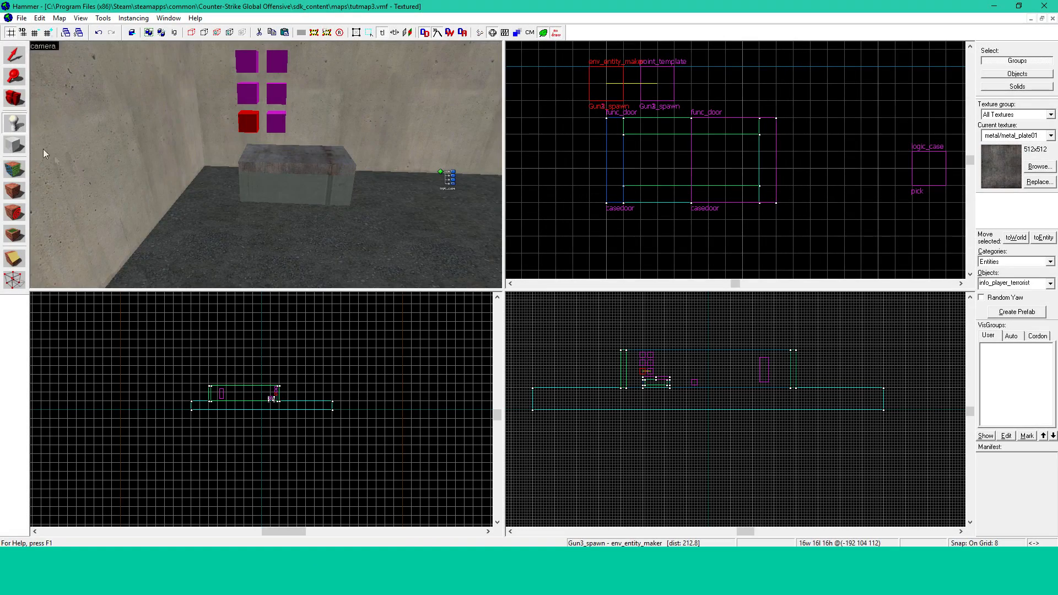
# - Place a point entity on the floor in front of the case and change its class to weapon_ak47
pyautogui.click(280, 237)
pyautogui.hotkey('shift', 's')
pyautogui.doubleClick(290, 159)
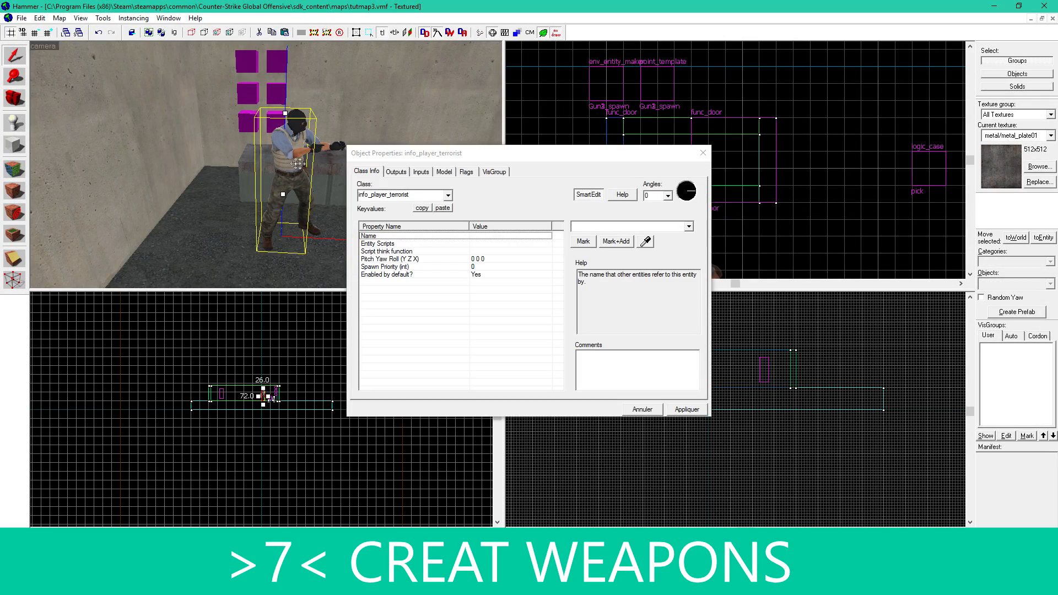
pyautogui.write('weapion')
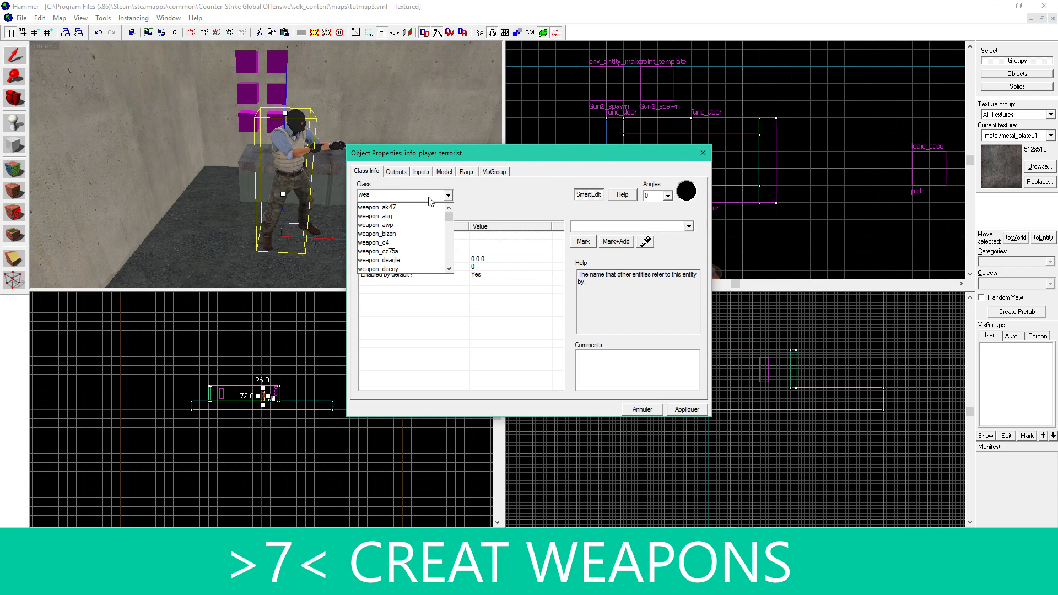
pyautogui.press('BackSpace')
pyautogui.press('BackSpace')
pyautogui.write('on')
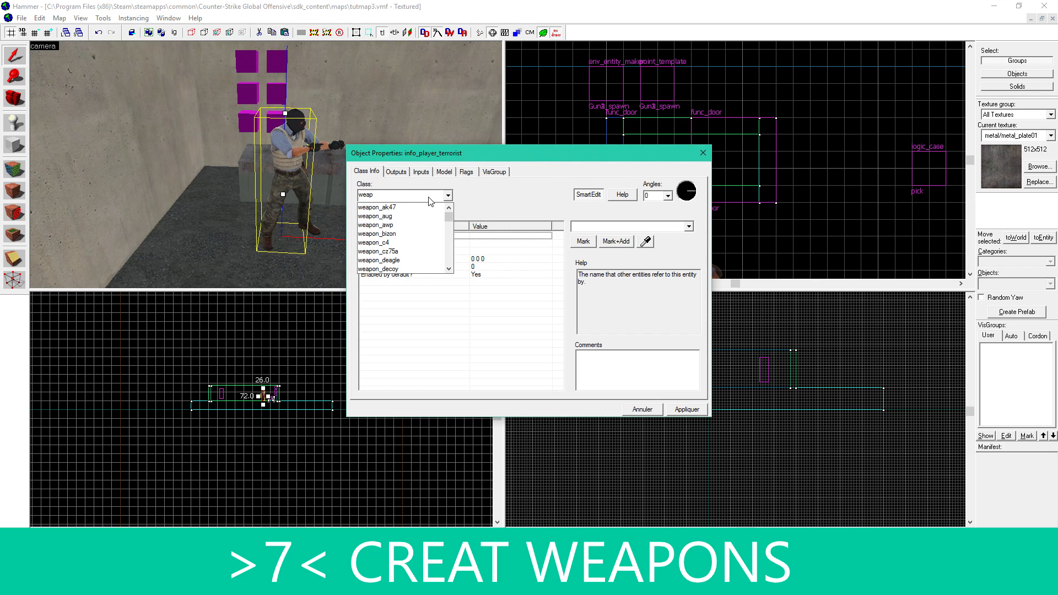
pyautogui.click(420, 208)
pyautogui.click(682, 410)
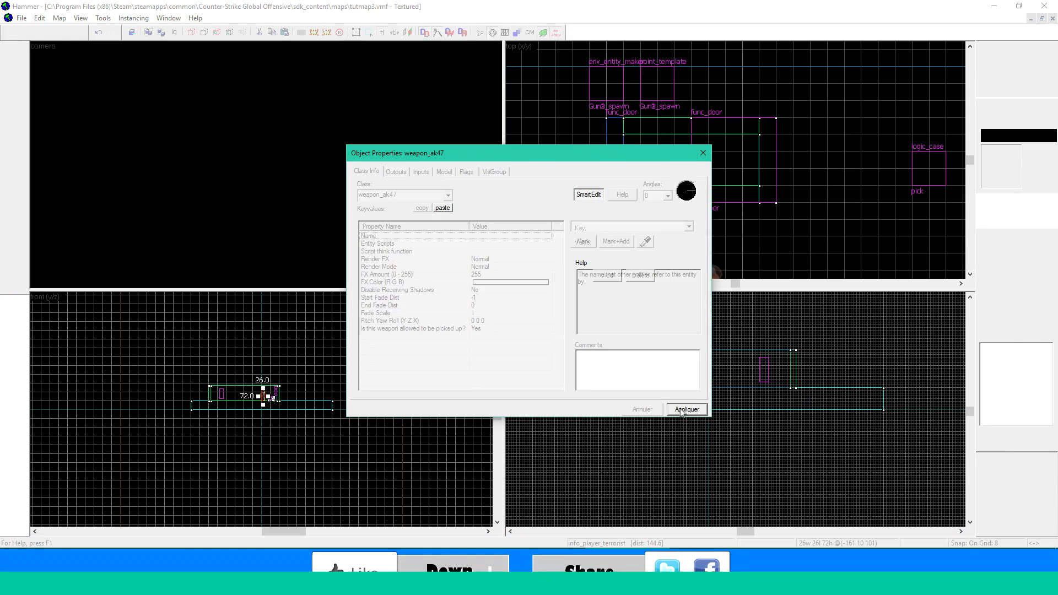
pyautogui.click(703, 154)
# - Adjust the weapon_ak47's position in front of the case and name it AK
pyautogui.moveTo(284, 232); pyautogui.dragTo(288, 217)
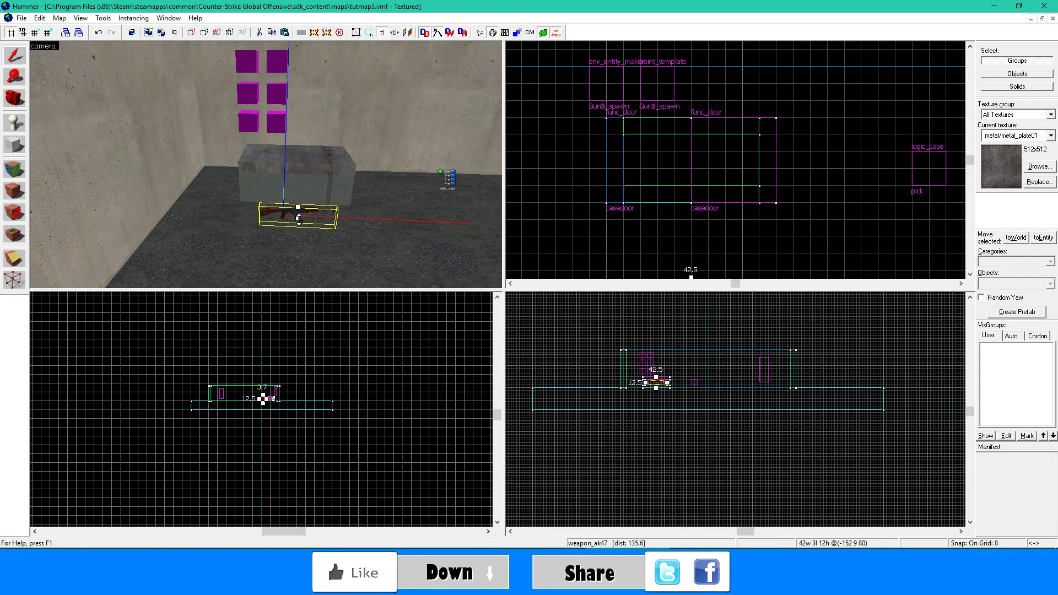
pyautogui.doubleClick(287, 211)
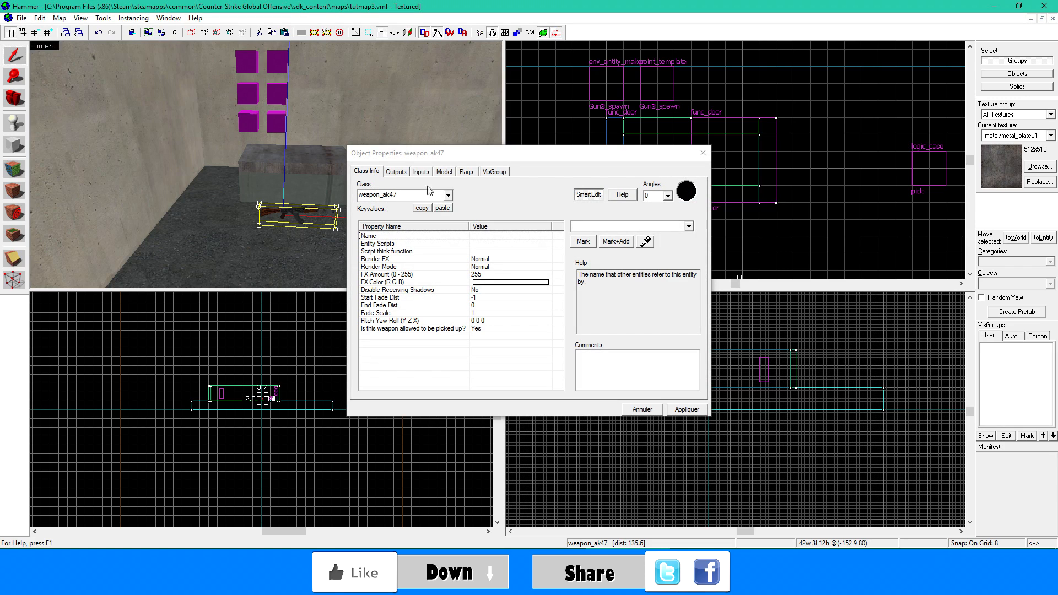
pyautogui.click(488, 234)
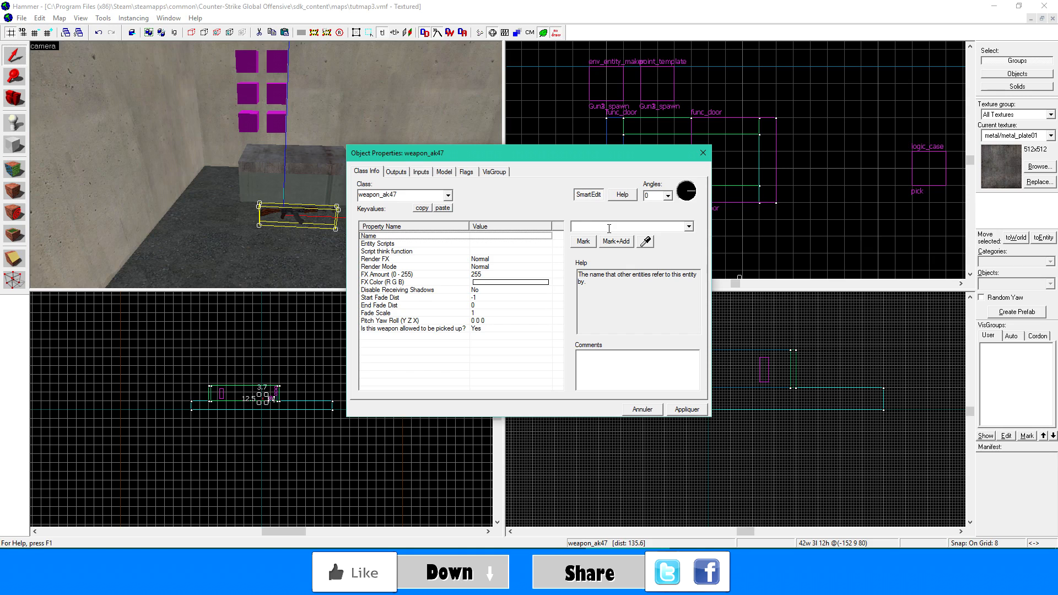
pyautogui.click(609, 227)
pyautogui.write('AK')
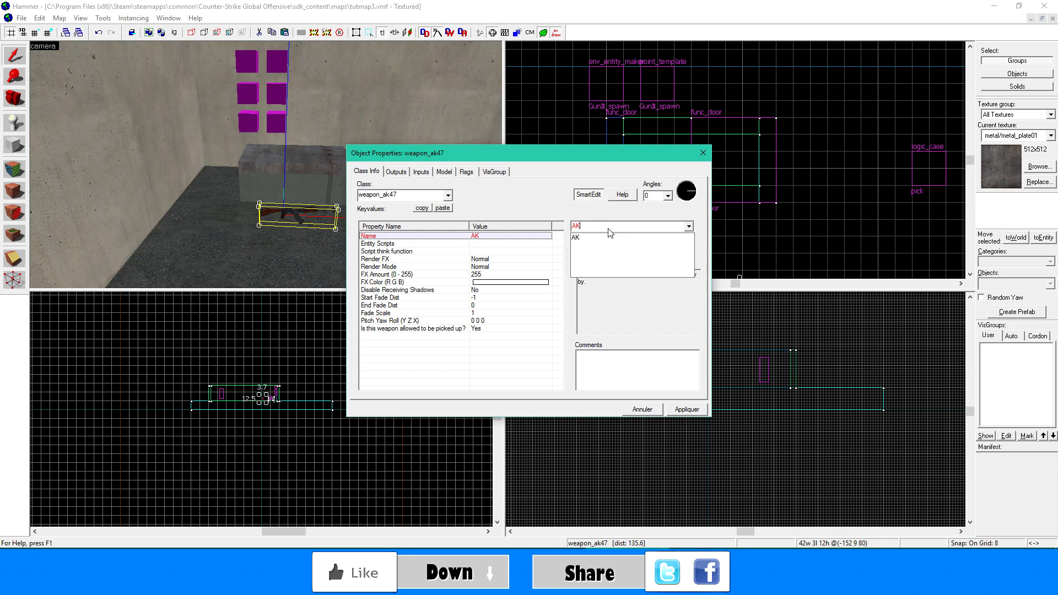
pyautogui.click(683, 409)
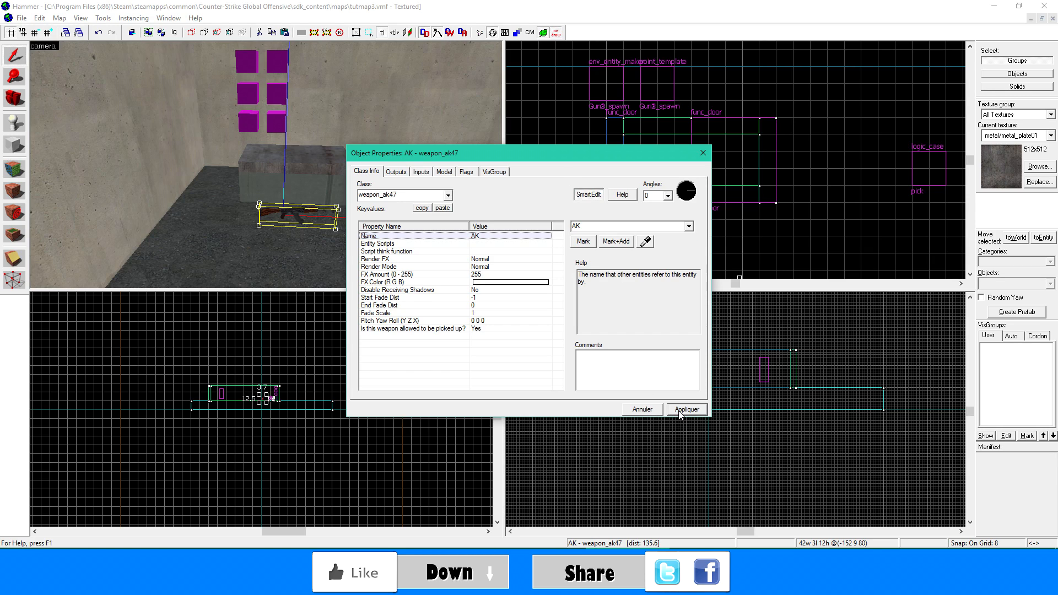
pyautogui.click(702, 154)
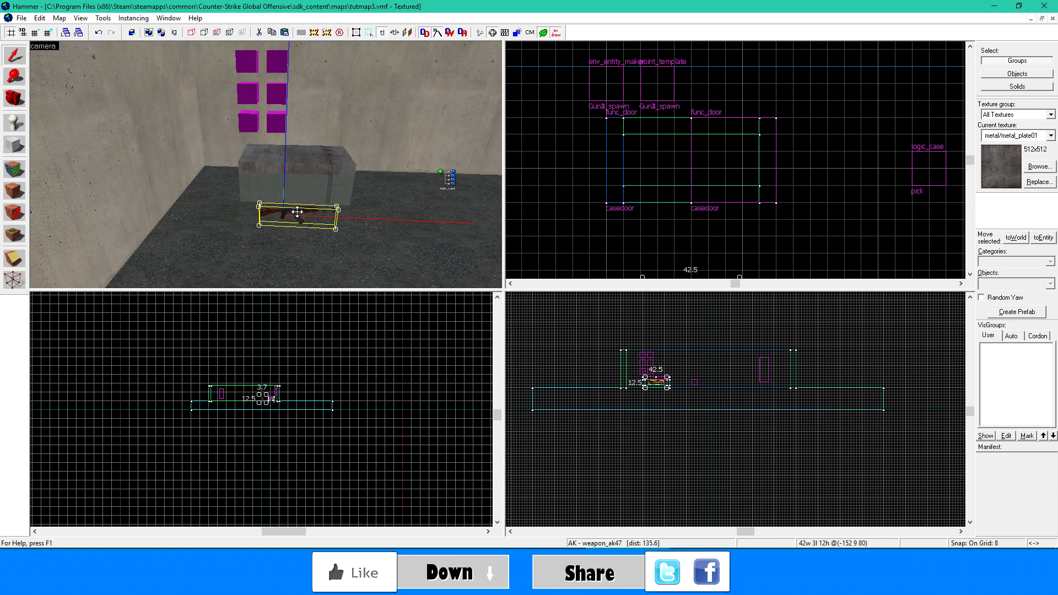
# - Duplicate the AK weapon about 16 units above the original and change the copy's class to weapon_famas
pyautogui.keyDown('shift'); pyautogui.moveTo(296, 213); pyautogui.dragTo(299, 185); pyautogui.keyUp('shift')
pyautogui.doubleClick(299, 185)
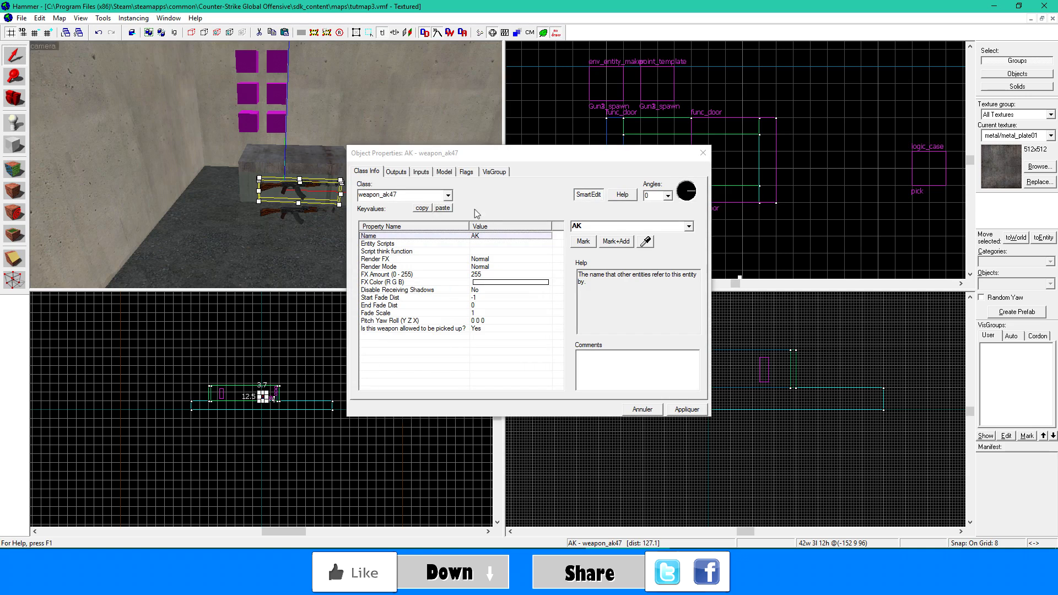
pyautogui.press('BackSpace')
pyautogui.press('BackSpace')
pyautogui.press('BackSpace')
pyautogui.press('BackSpace')
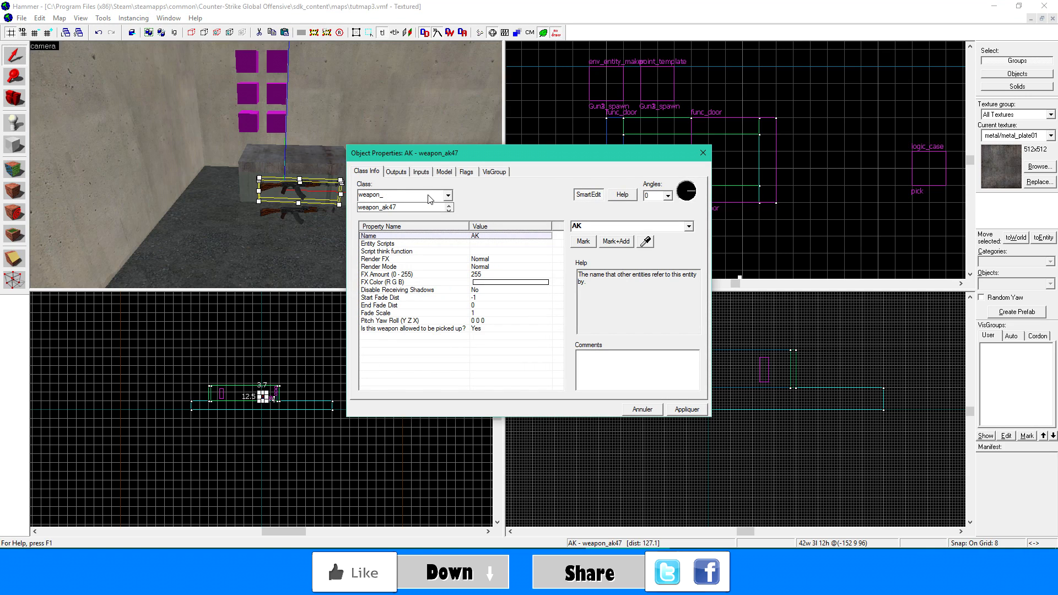
pyautogui.click(448, 195)
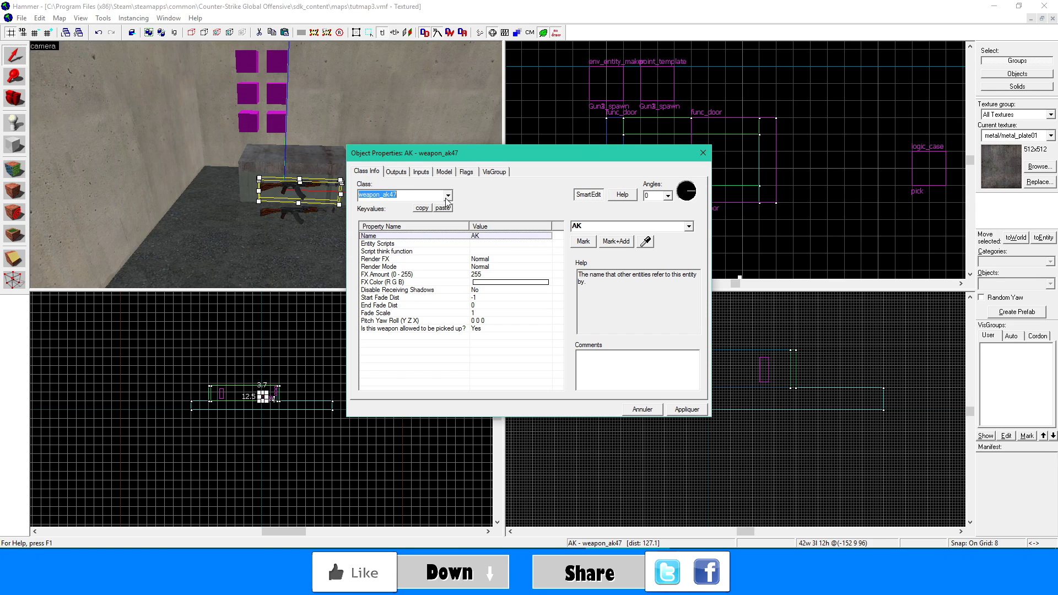
pyautogui.scroll(-1, 395, 251)
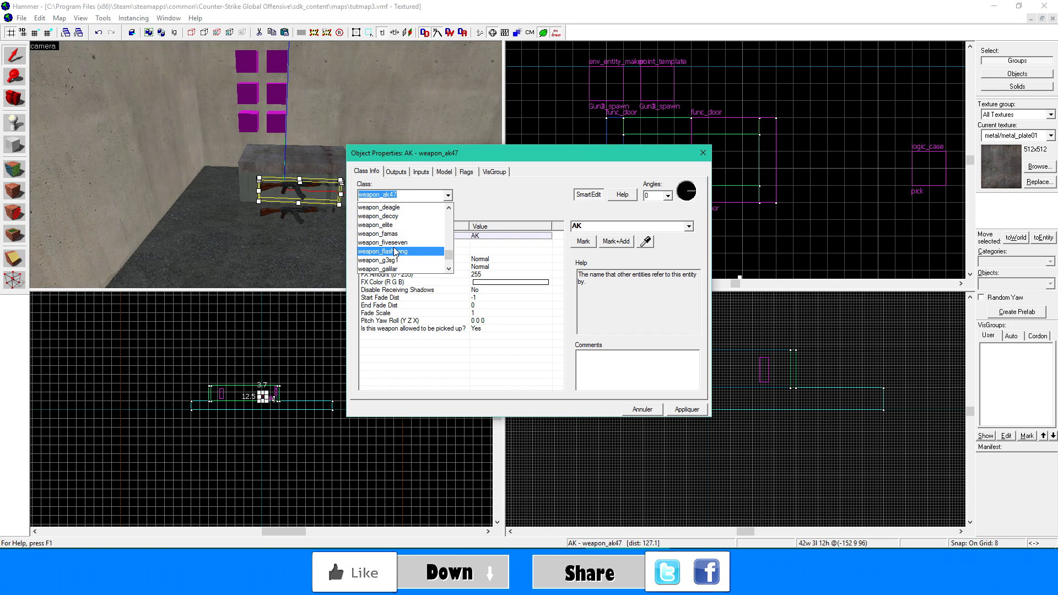
pyautogui.click(397, 235)
pyautogui.click(685, 406)
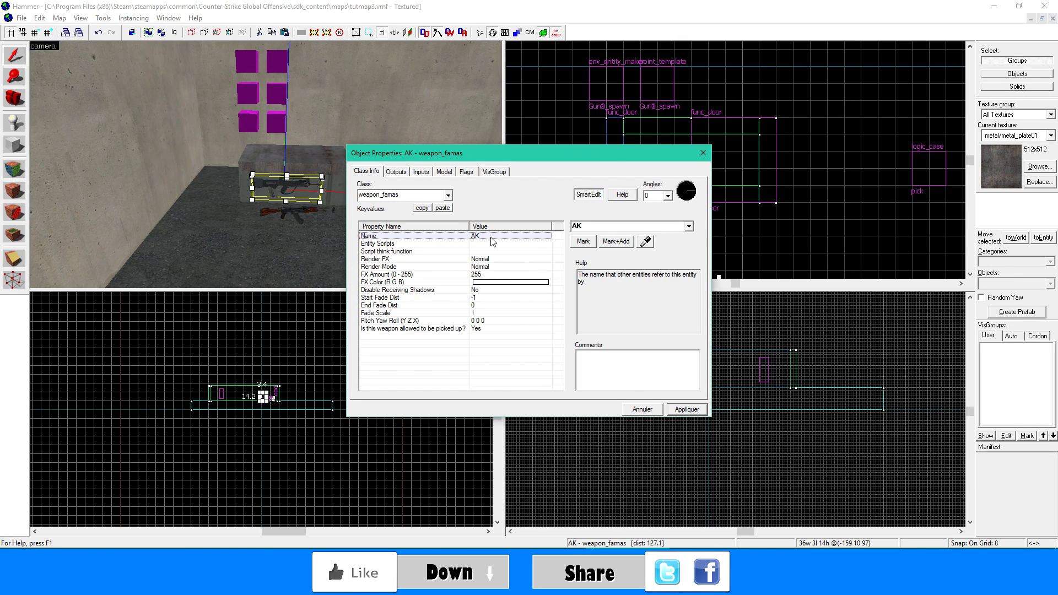
# - Name the weapon_famas entity FAMAS
pyautogui.moveTo(634, 227); pyautogui.dragTo(508, 225)
pyautogui.write('FAMAS')
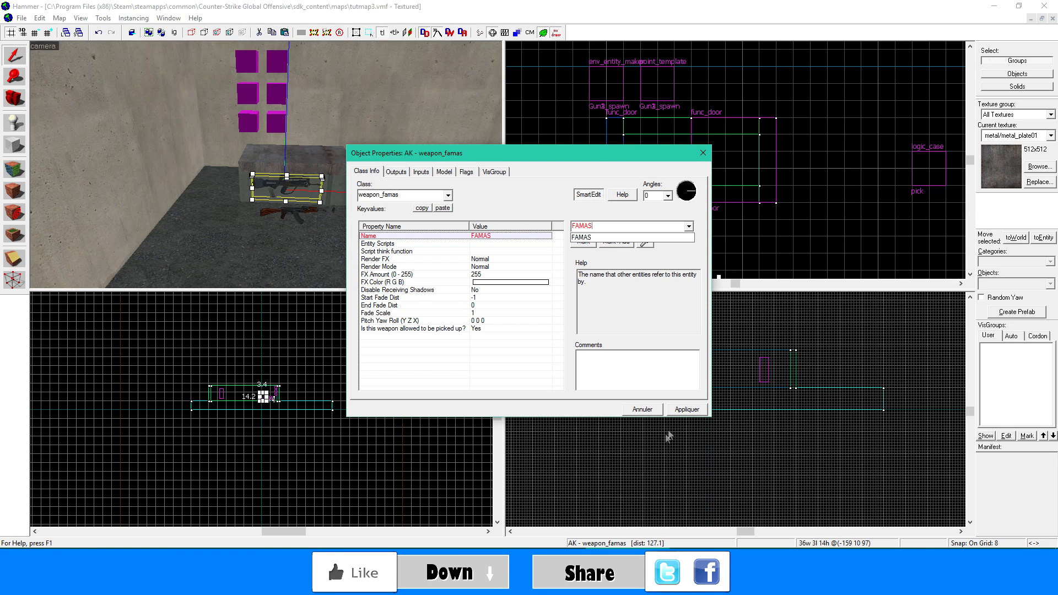
pyautogui.click(687, 409)
pyautogui.click(700, 156)
# - Duplicate the FAMAS weapon about 16 units above the original and change the copy's class to weapon_m249
pyautogui.moveTo(276, 185); pyautogui.dragTo(277, 151)
pyautogui.doubleClick(277, 151)
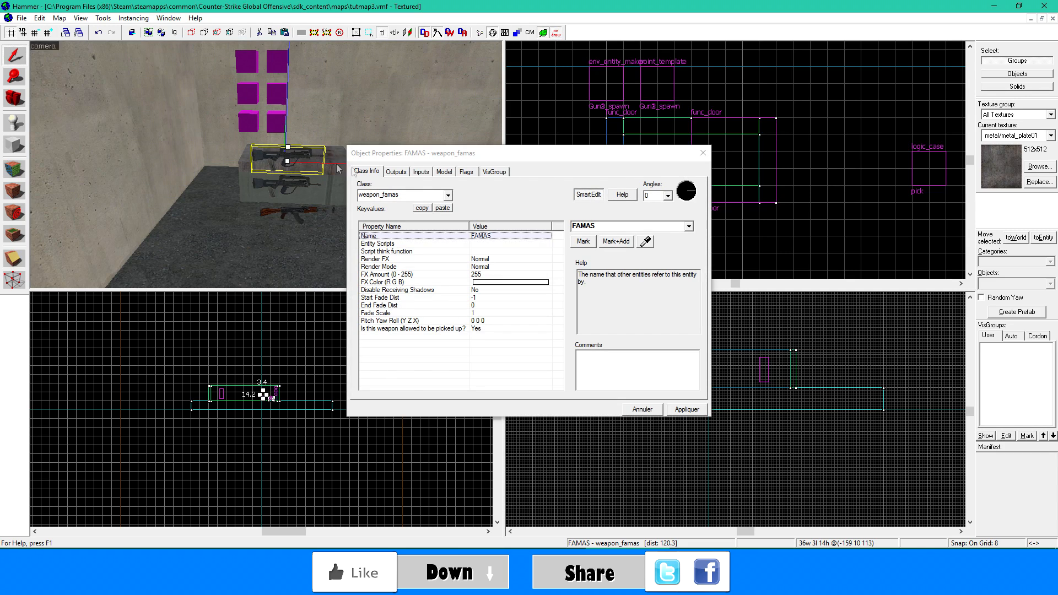
pyautogui.click(610, 227)
pyautogui.click(380, 194)
pyautogui.click(447, 195)
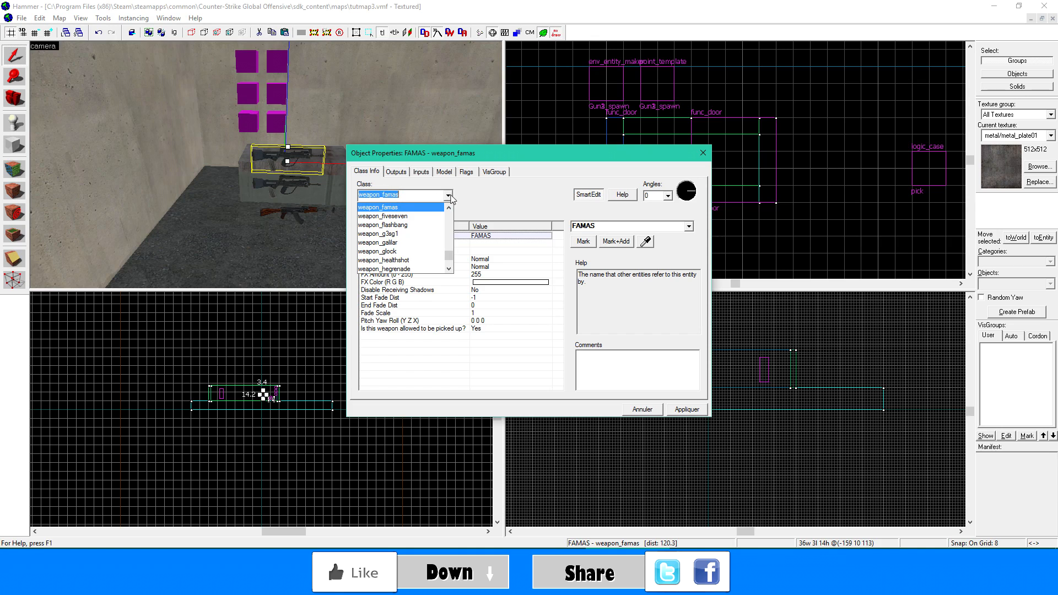
pyautogui.scroll(-2, 433, 231)
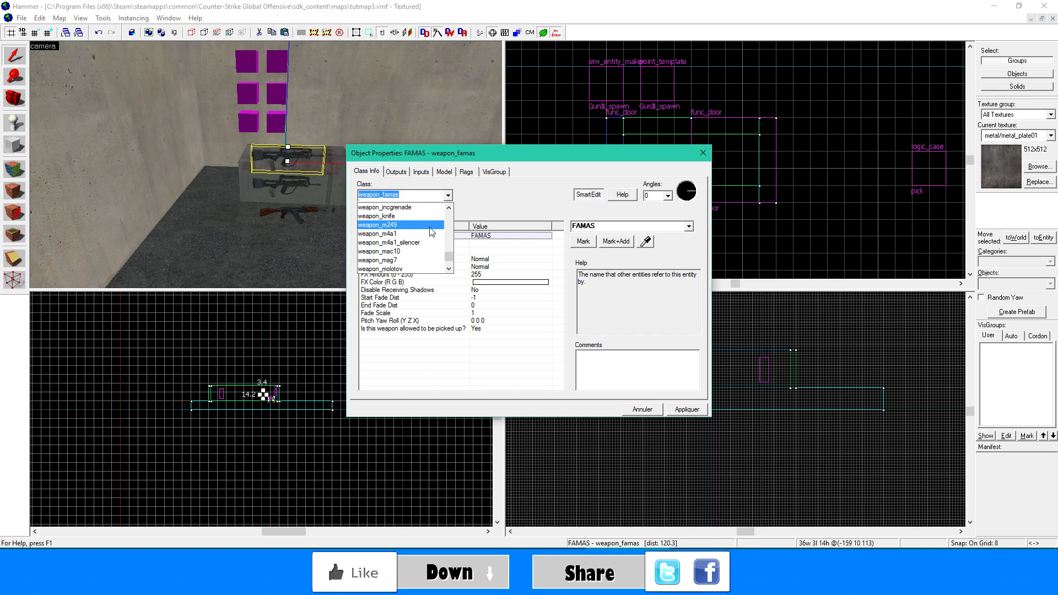
pyautogui.click(431, 226)
pyautogui.click(686, 408)
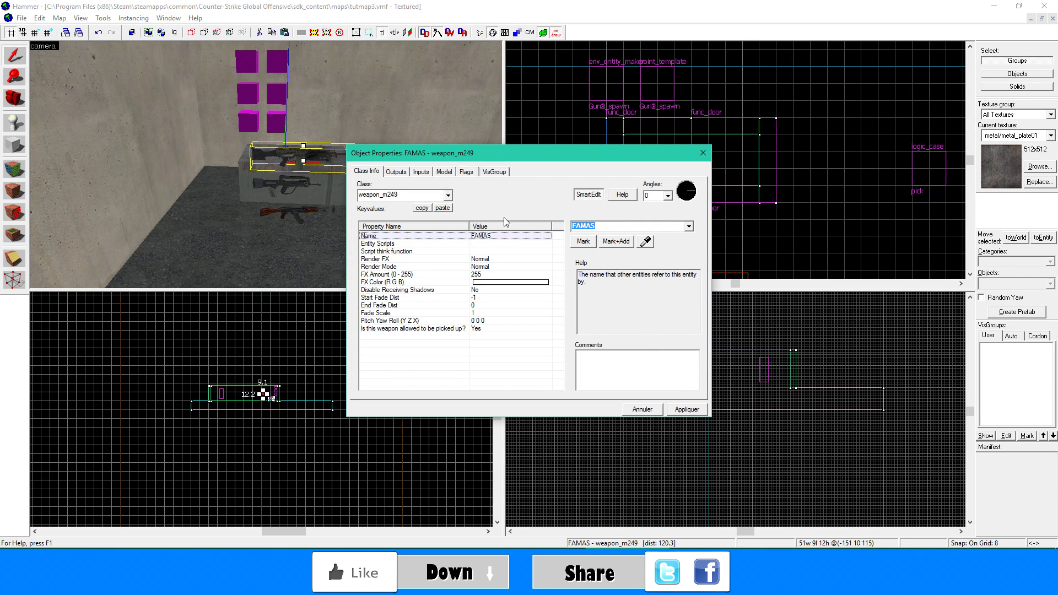
# - Name the weapon_m249 entity M249
pyautogui.write('M249')
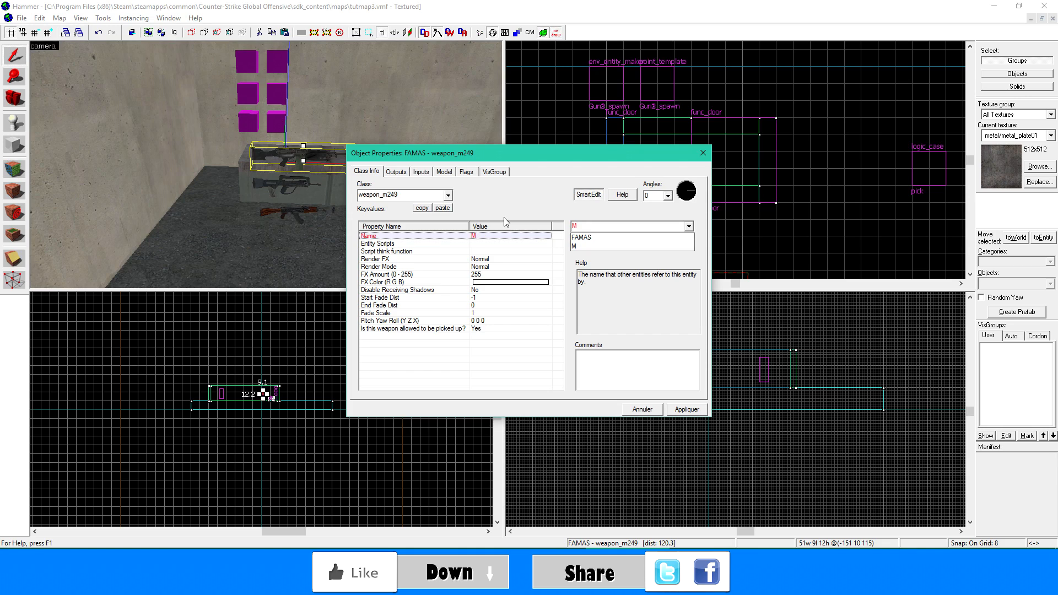
pyautogui.click(696, 413)
pyautogui.click(703, 152)
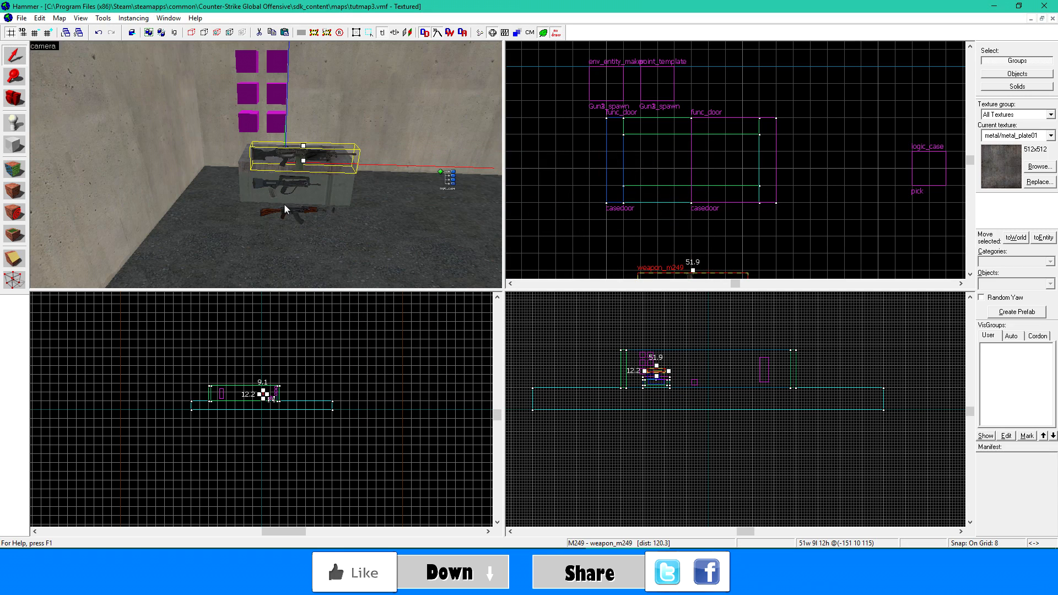
# - Raise the FAMAS and AK weapons to the M249's height so all three overlap in front of the case
pyautogui.click(287, 209)
pyautogui.click(289, 162)
pyautogui.moveTo(288, 185); pyautogui.dragTo(290, 159)
pyautogui.moveTo(291, 209); pyautogui.dragTo(294, 166)
pyautogui.scroll(3, 286, 214)
pyautogui.scroll(-3, 286, 214)
pyautogui.press('z')
pyautogui.press('w')
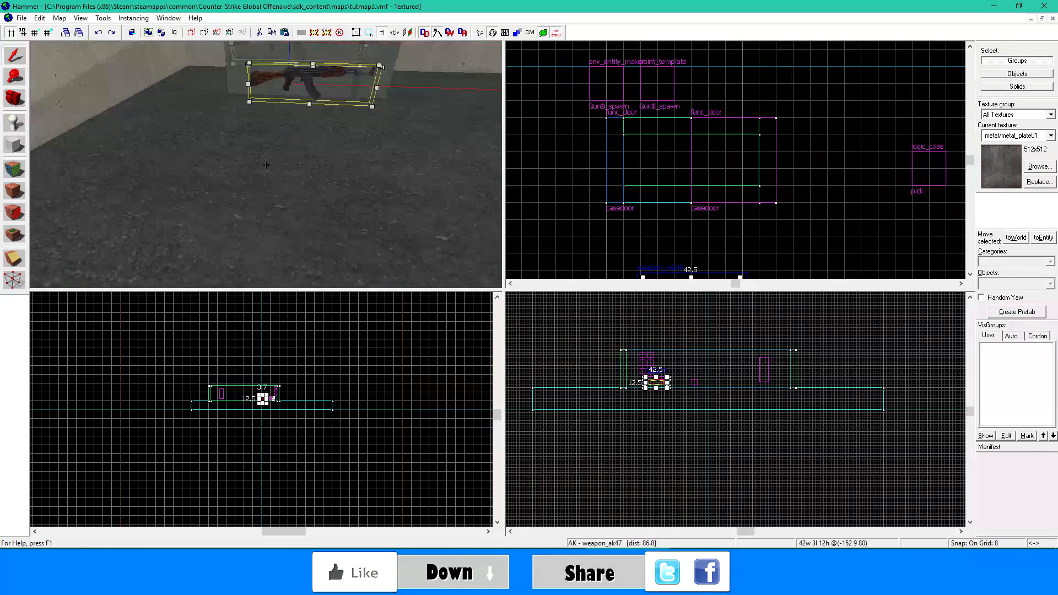
pyautogui.moveTo(286, 193); pyautogui.dragTo(289, 105)
pyautogui.press('z')
pyautogui.press('w')
pyautogui.press('w')
# - Select the three overlapping weapons together and cut them from in front of the case
pyautogui.keyDown('ctrl'); pyautogui.click(266, 164); pyautogui.keyUp('ctrl')
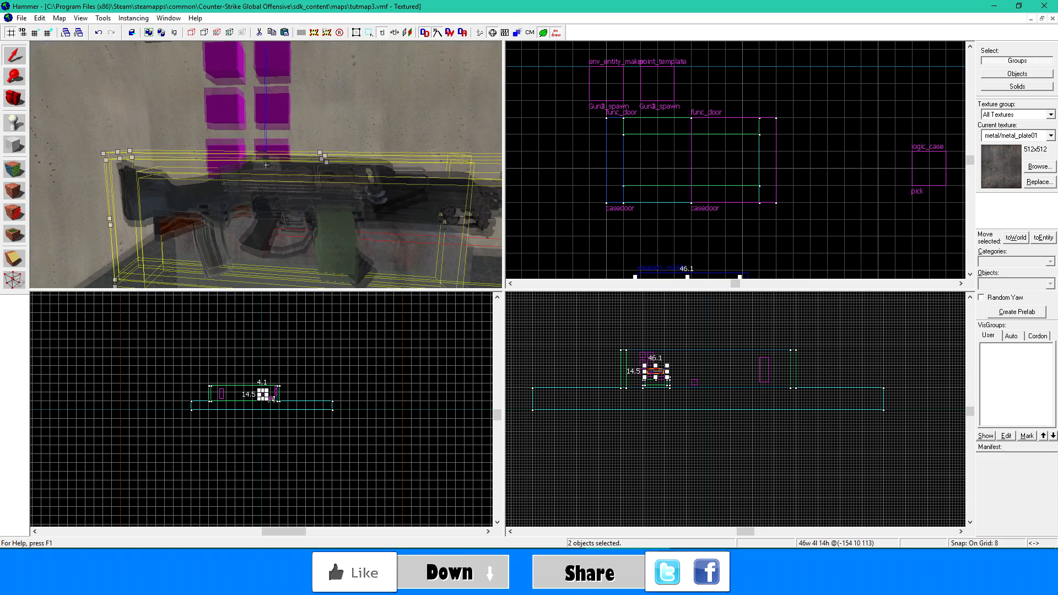
pyautogui.press('w')
pyautogui.click(266, 165)
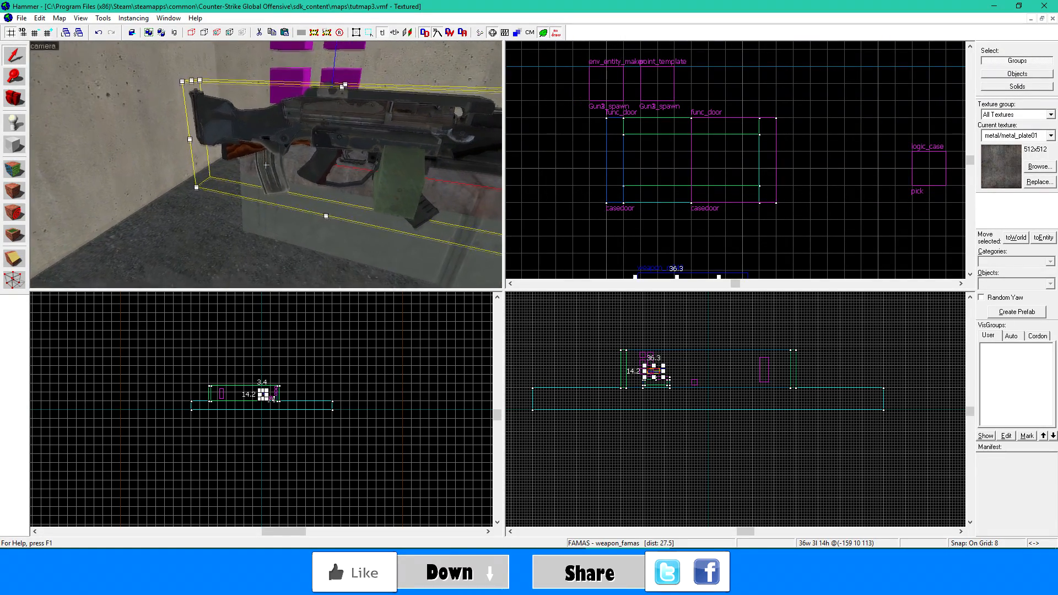
pyautogui.click(266, 165)
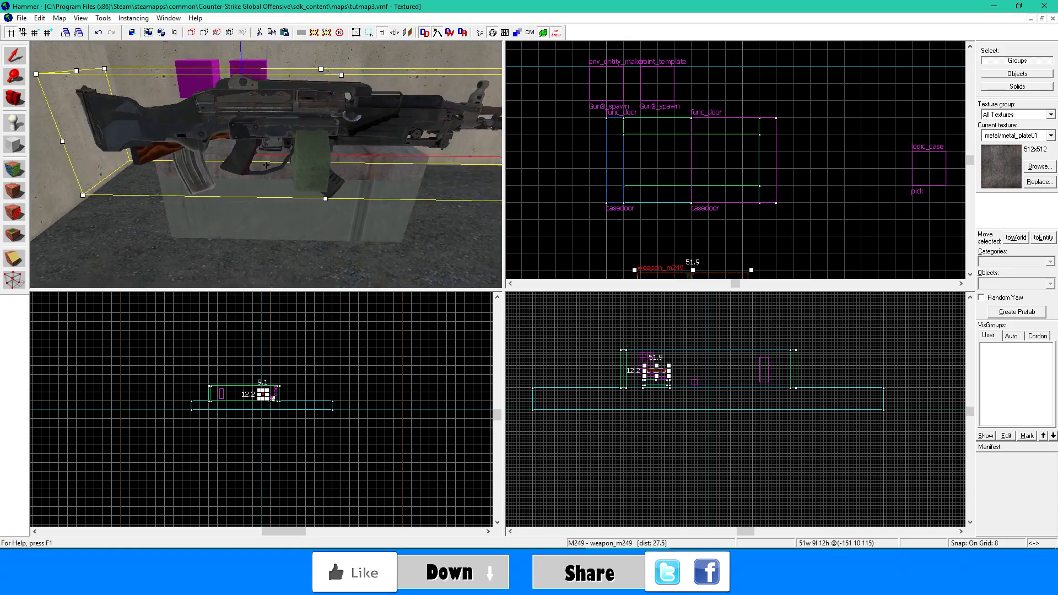
pyautogui.keyDown('ctrl'); pyautogui.click(266, 164); pyautogui.keyUp('ctrl')
pyautogui.keyDown('ctrl'); pyautogui.click(266, 165); pyautogui.keyUp('ctrl')
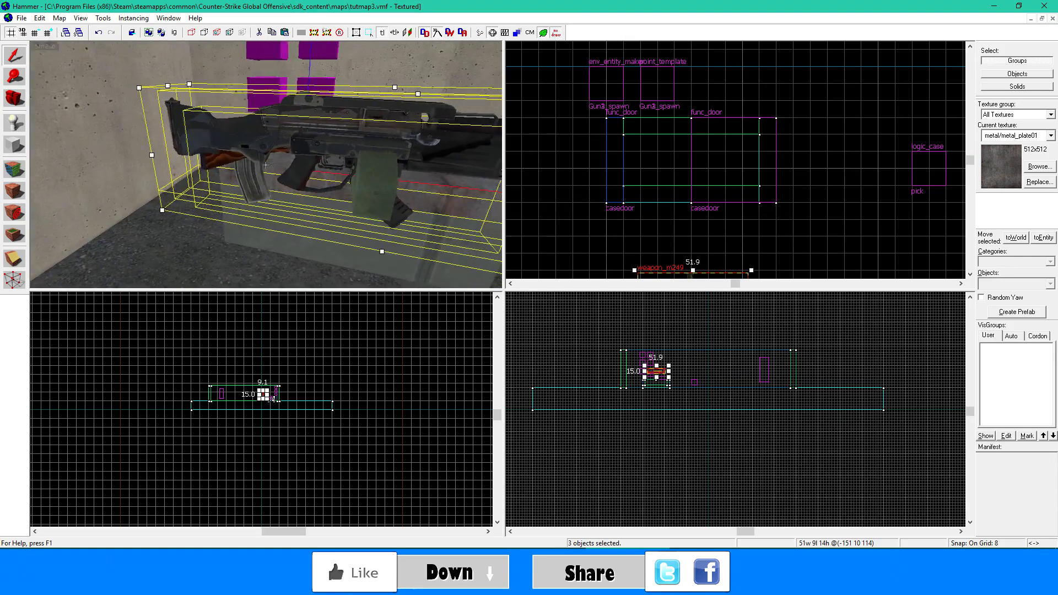
pyautogui.press('s')
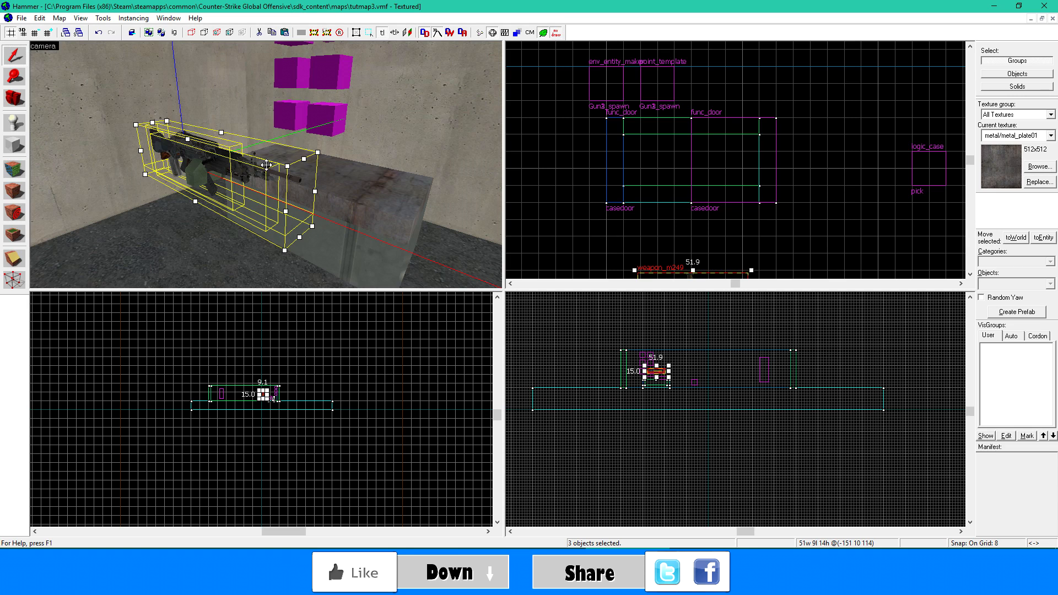
pyautogui.press('Delete')
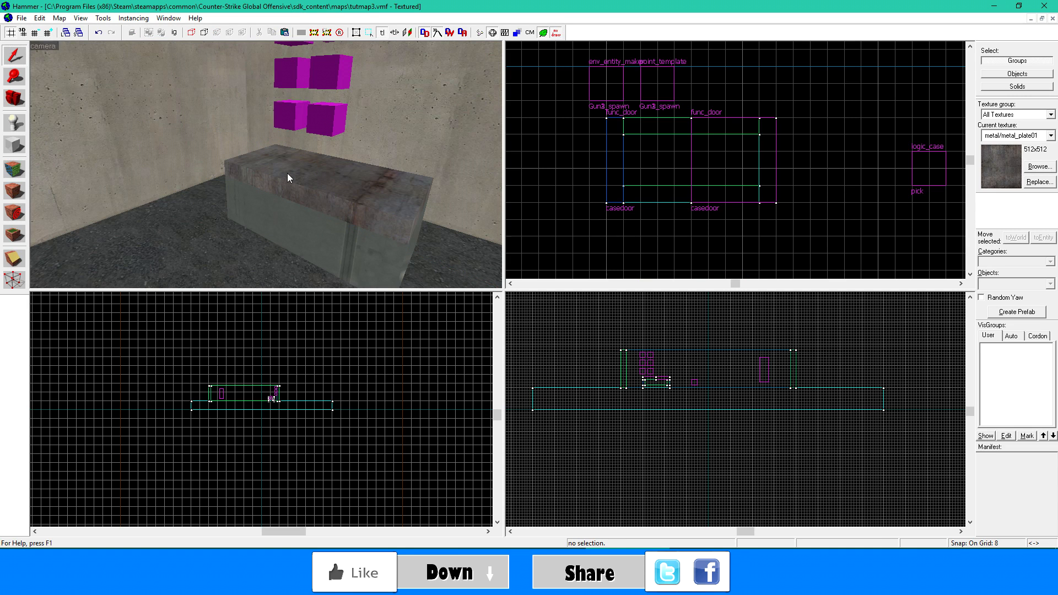
# - Paste the three weapons inside the metal case and shift them together to centre them under the lid
pyautogui.press('z')
pyautogui.press('w')
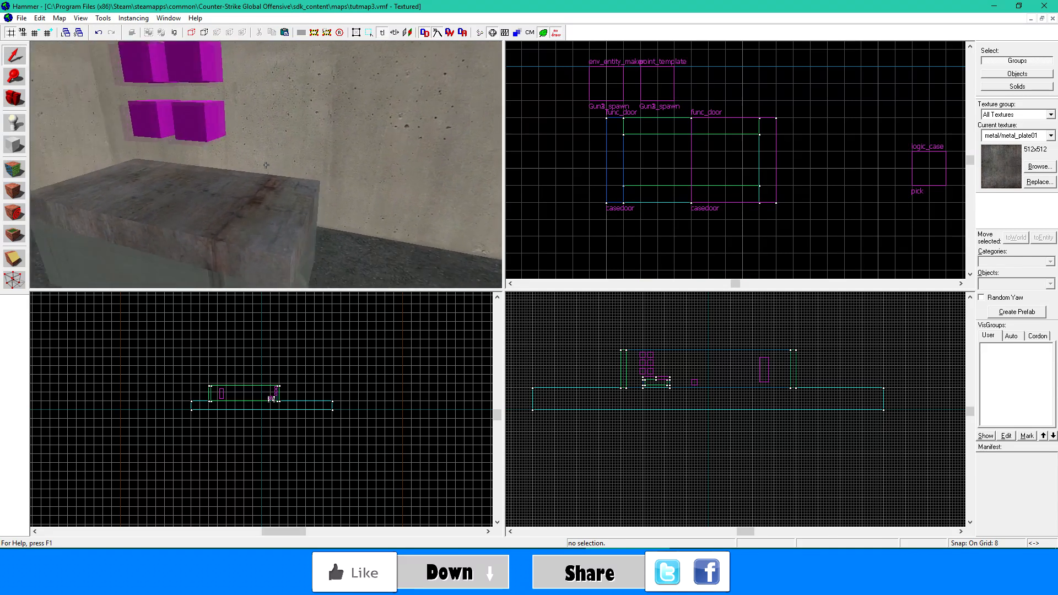
pyautogui.press('w')
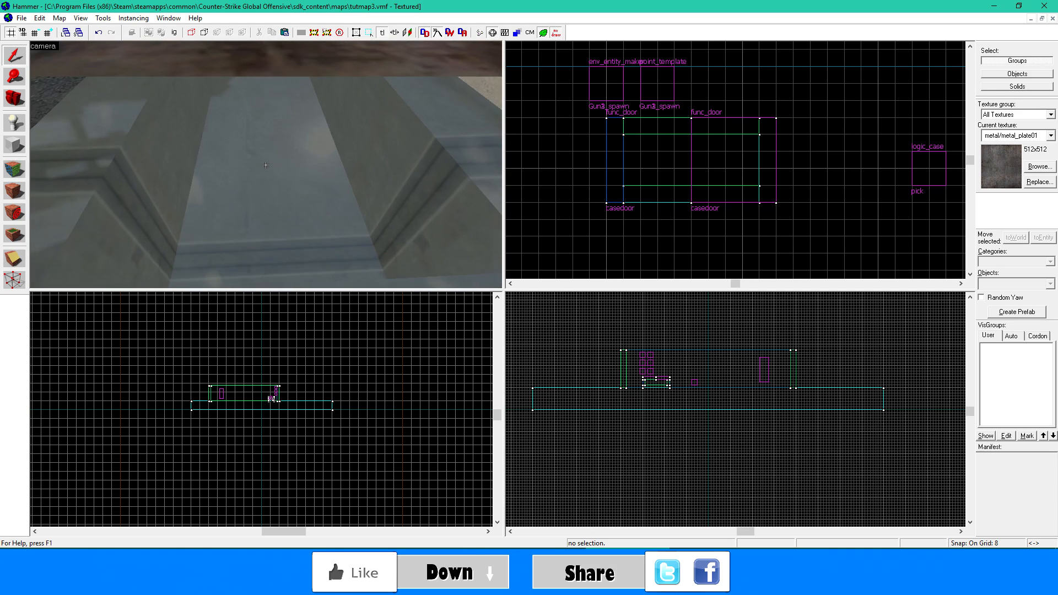
pyautogui.hotkey('ctrl', 'z')
pyautogui.press('s')
pyautogui.press('w')
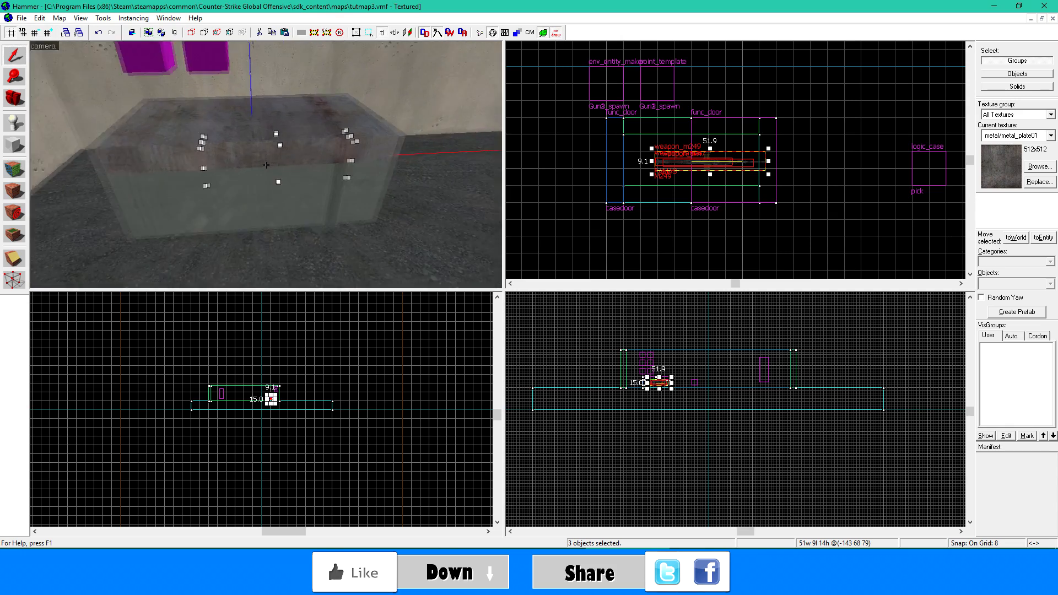
pyautogui.press('w')
pyautogui.press('s')
pyautogui.press('w')
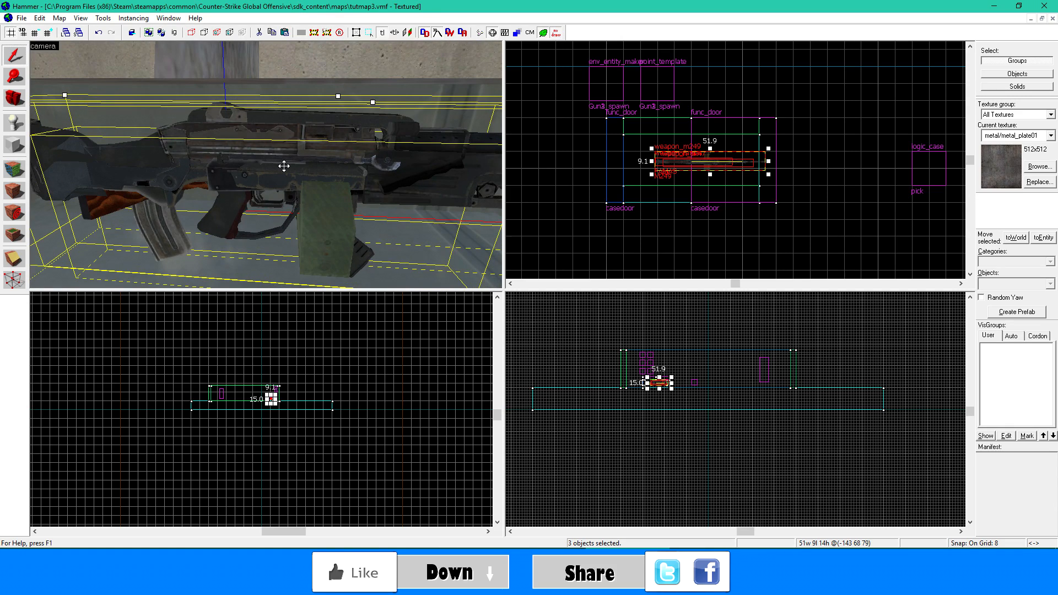
pyautogui.moveTo(284, 166); pyautogui.dragTo(199, 203)
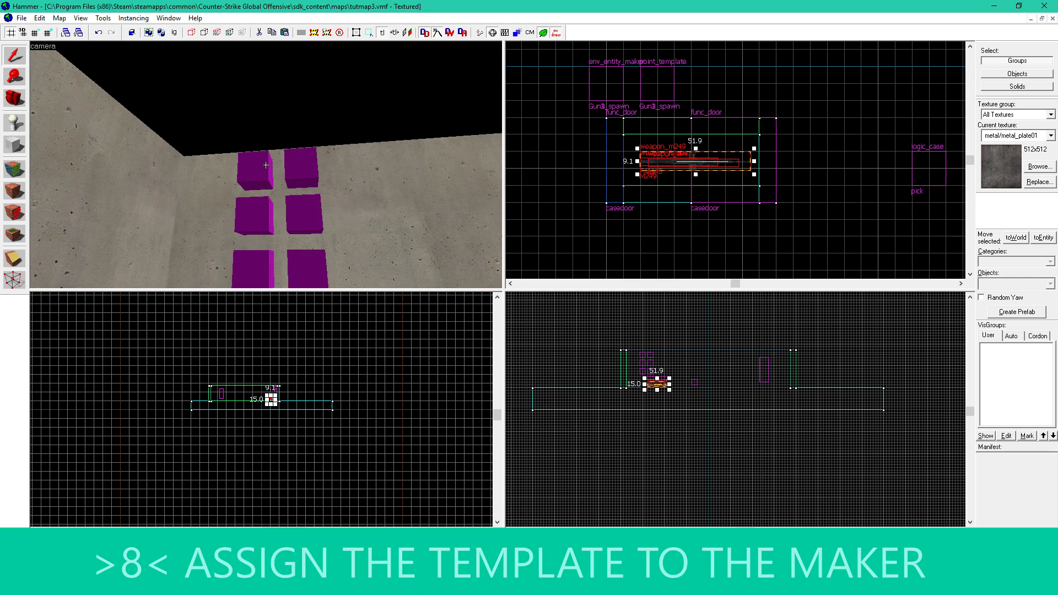
# - Set each env_entity_maker's Point_template To Spawn to the point_template in its own row: Gun1_spawn, Gun2_spawn and Gun3_spawn
pyautogui.doubleClick(266, 165)
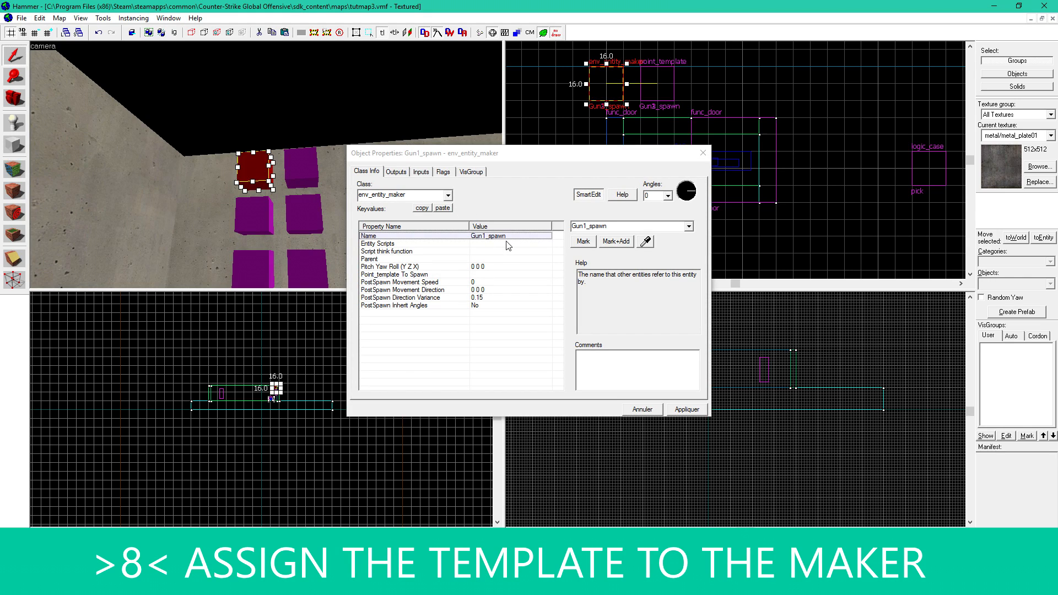
pyautogui.click(488, 274)
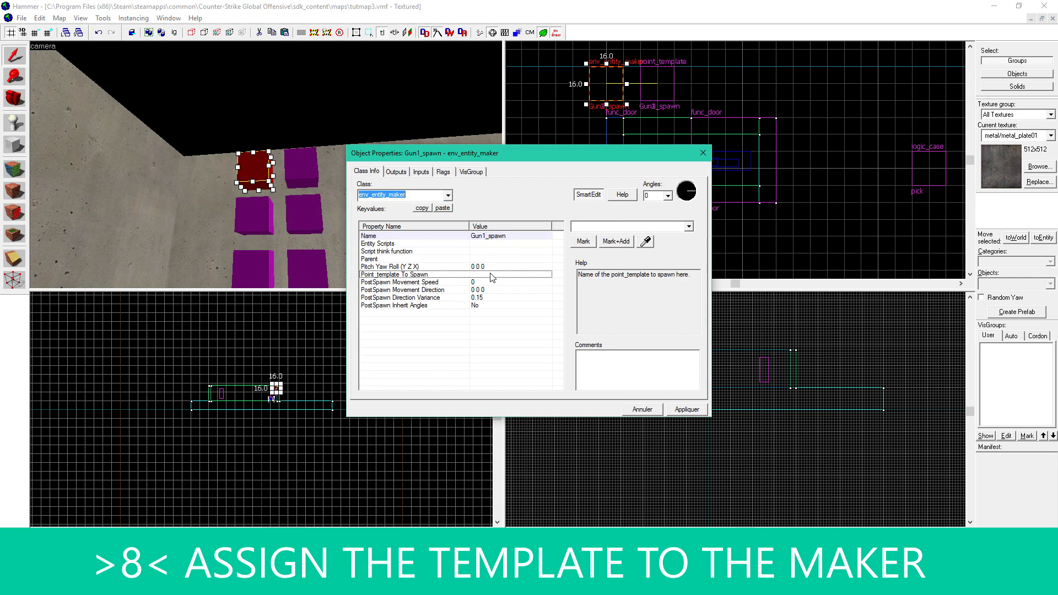
pyautogui.click(646, 242)
pyautogui.click(301, 164)
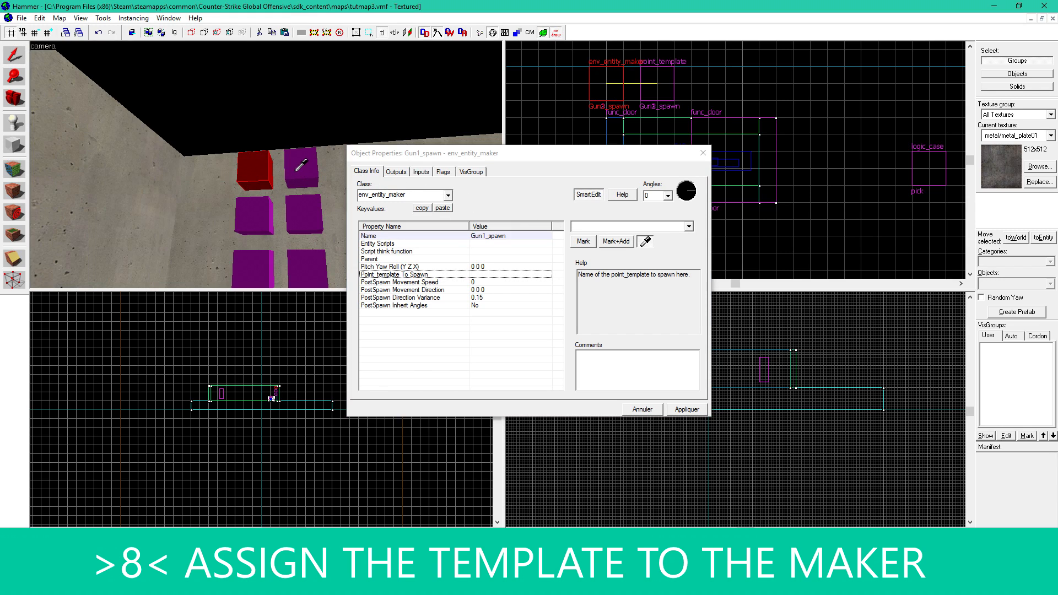
pyautogui.click(263, 213)
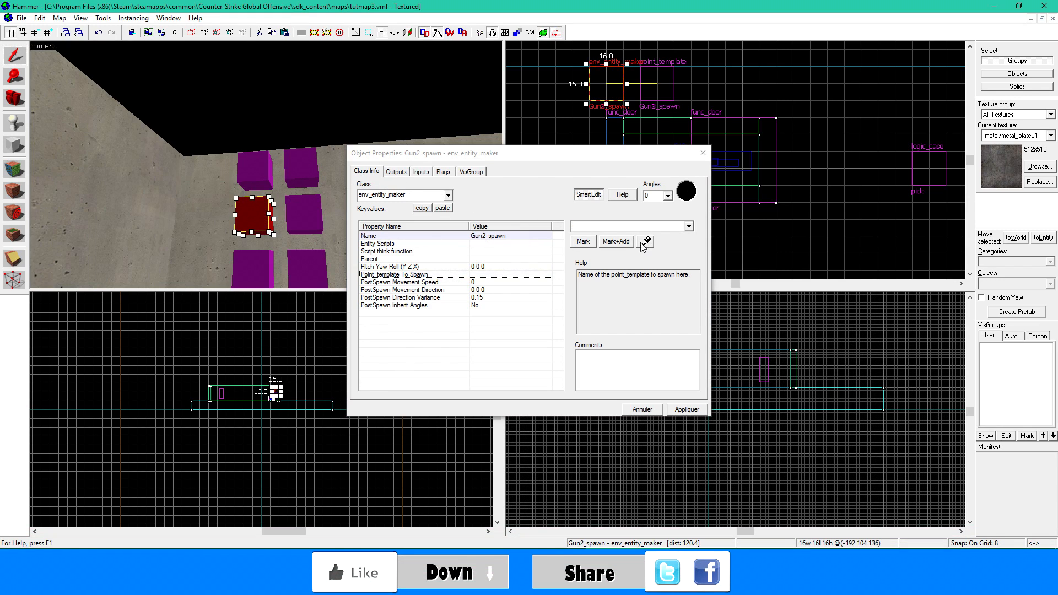
pyautogui.click(261, 264)
pyautogui.click(646, 242)
pyautogui.click(303, 264)
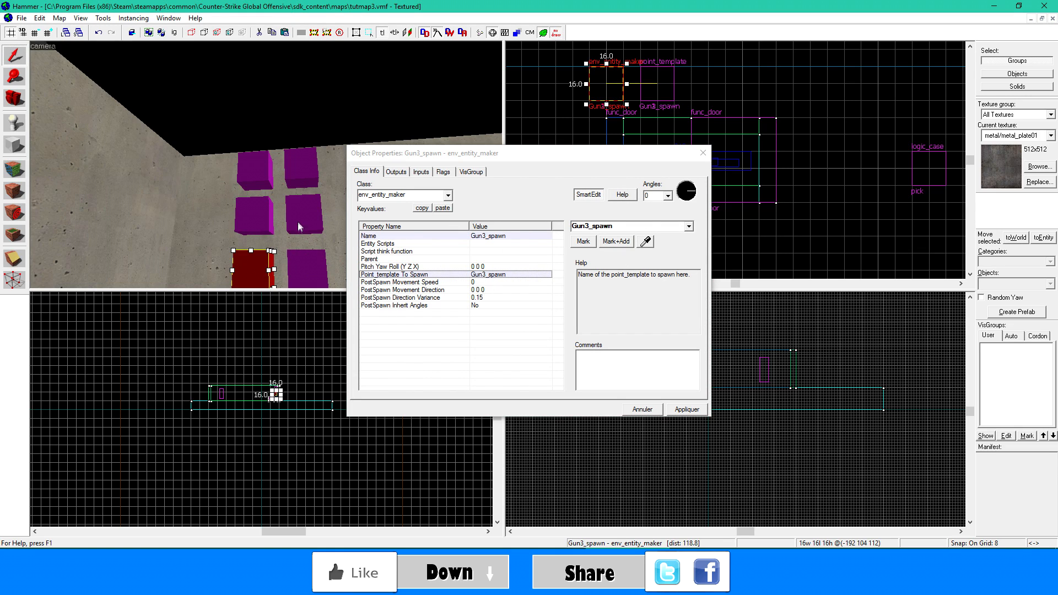
# - Rename the three point_templates Gun1, Gun2 and Gun3 from the upper row to the lower one
pyautogui.click(302, 217)
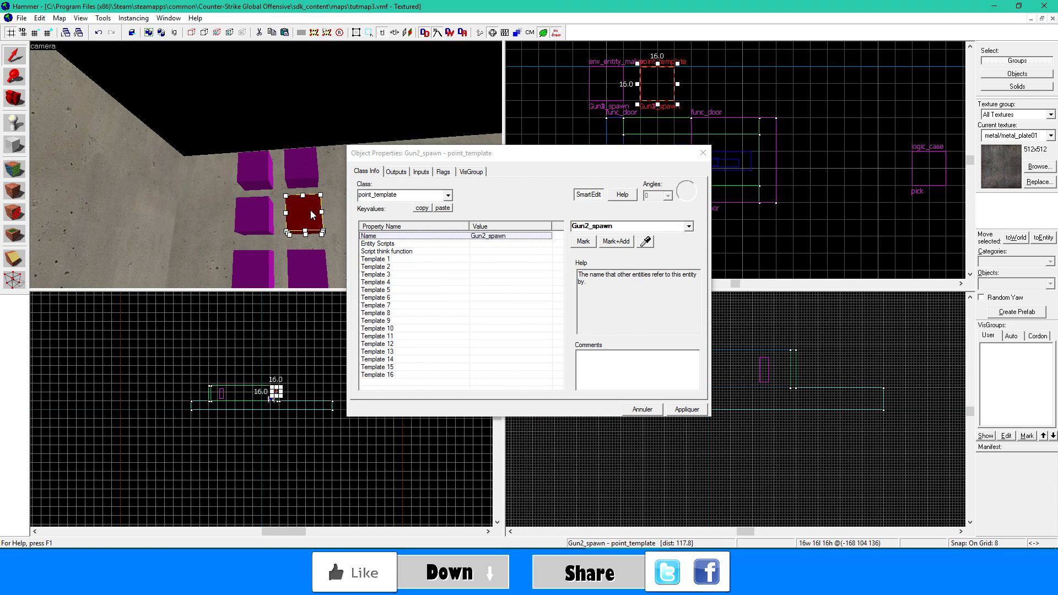
pyautogui.click(298, 165)
pyautogui.click(306, 212)
pyautogui.click(643, 227)
pyautogui.press('BackSpace')
pyautogui.press('BackSpace')
pyautogui.press('BackSpace')
pyautogui.press('BackSpace')
pyautogui.click(253, 215)
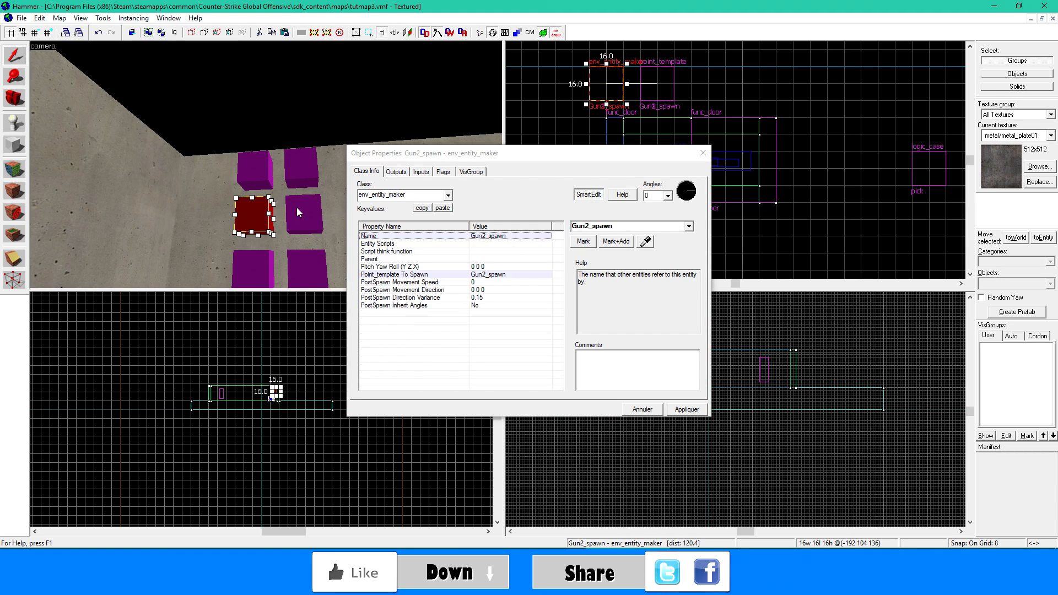
pyautogui.click(303, 215)
pyautogui.moveTo(588, 227); pyautogui.dragTo(612, 226)
pyautogui.press('BackSpace')
pyautogui.click(696, 410)
pyautogui.click(307, 267)
pyautogui.press('BackSpace')
pyautogui.click(687, 410)
# - Reassign the env_entity_makers' Point_template To Spawn to the renamed point_template of the same row, such as Gun3 for Gun3_spawn
pyautogui.click(270, 270)
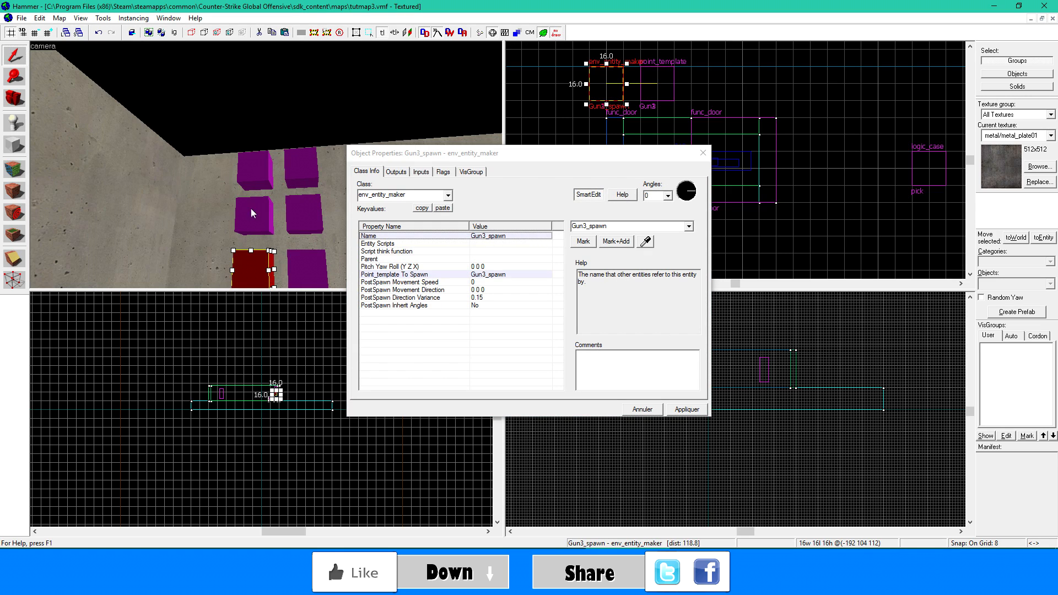
pyautogui.click(255, 172)
pyautogui.click(260, 210)
pyautogui.click(495, 274)
pyautogui.click(645, 242)
pyautogui.click(303, 215)
pyautogui.click(250, 265)
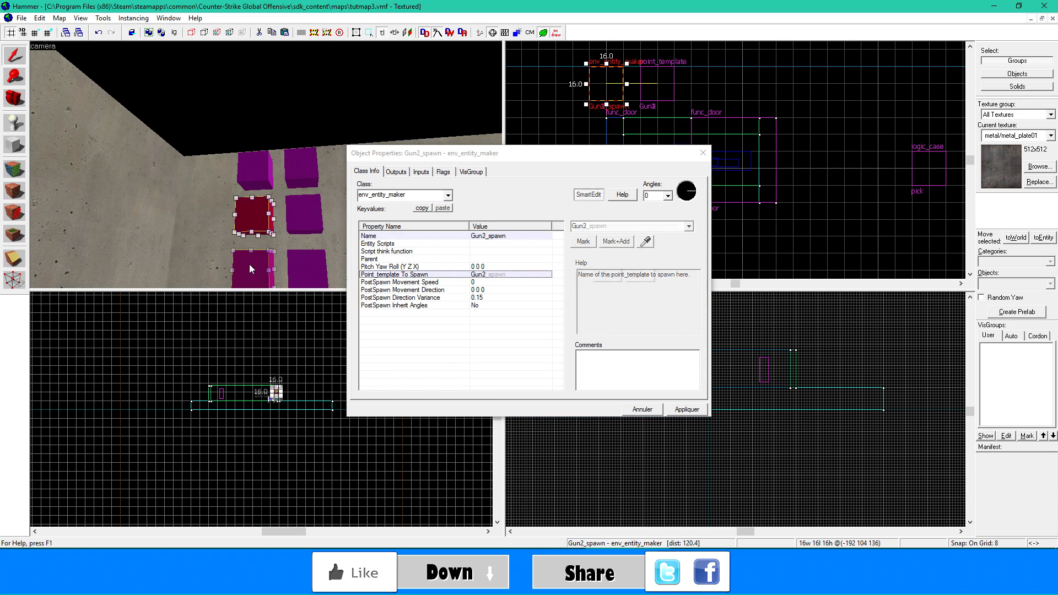
pyautogui.click(700, 159)
# - Set Template 1 of the Gun1 point_template to the AK weapon entity and apply it
pyautogui.press('z')
pyautogui.press('z')
pyautogui.click(310, 110)
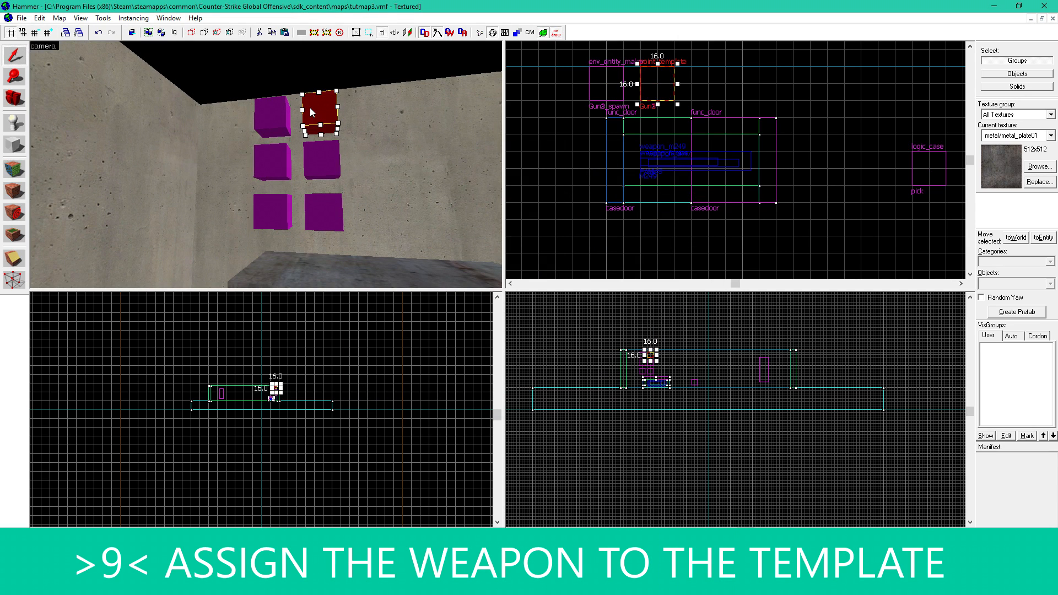
pyautogui.hotkey('alt', 'Return')
pyautogui.click(490, 259)
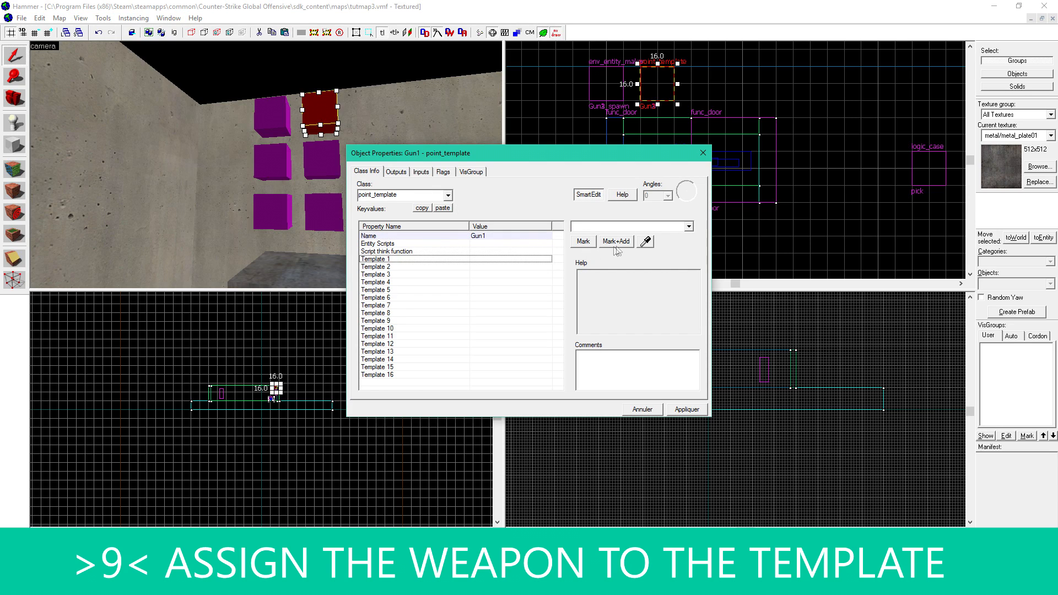
pyautogui.write('AK')
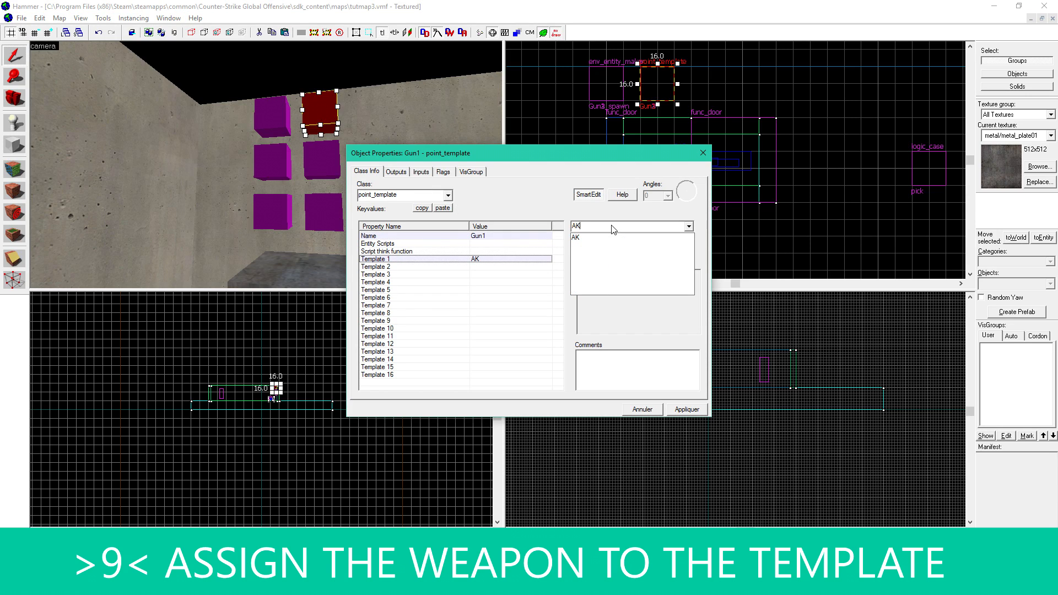
pyautogui.click(610, 238)
pyautogui.click(688, 429)
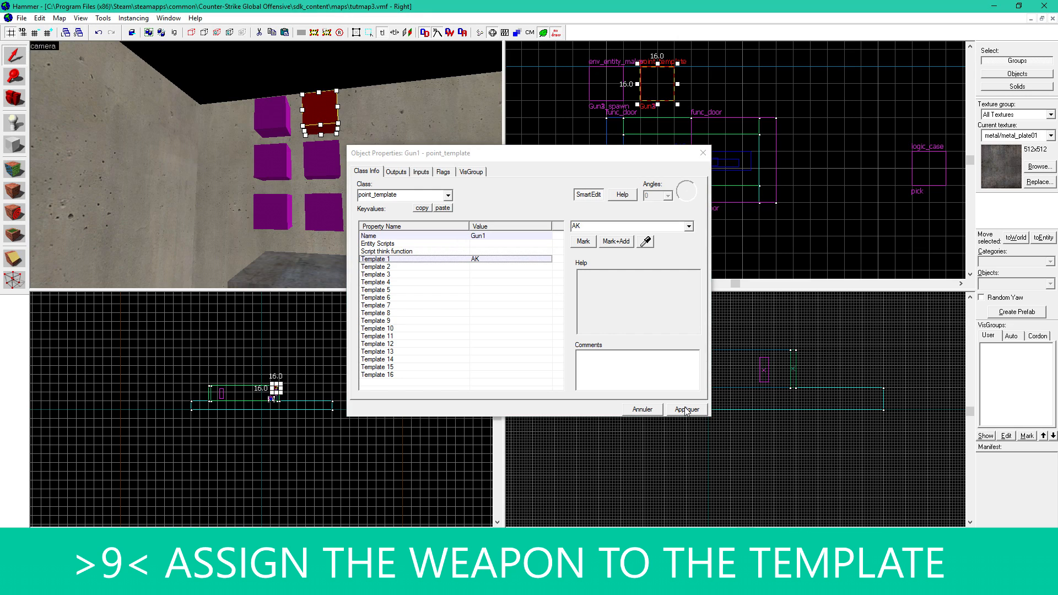
pyautogui.click(703, 153)
# - Assign the M249 weapon entity as Template 1 of the Gun2 point_template
pyautogui.click(312, 155)
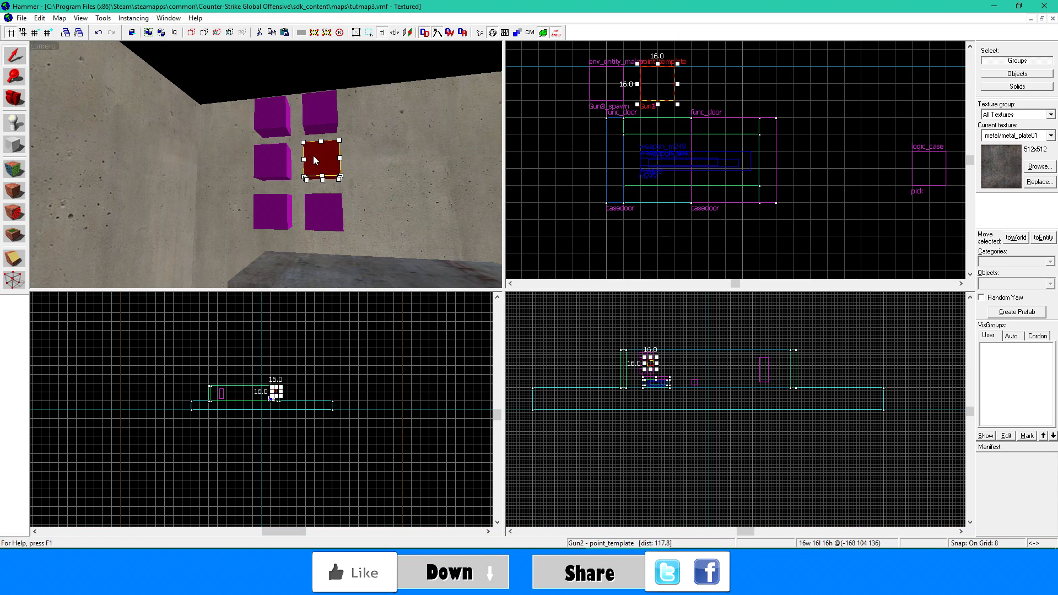
pyautogui.doubleClick(315, 160)
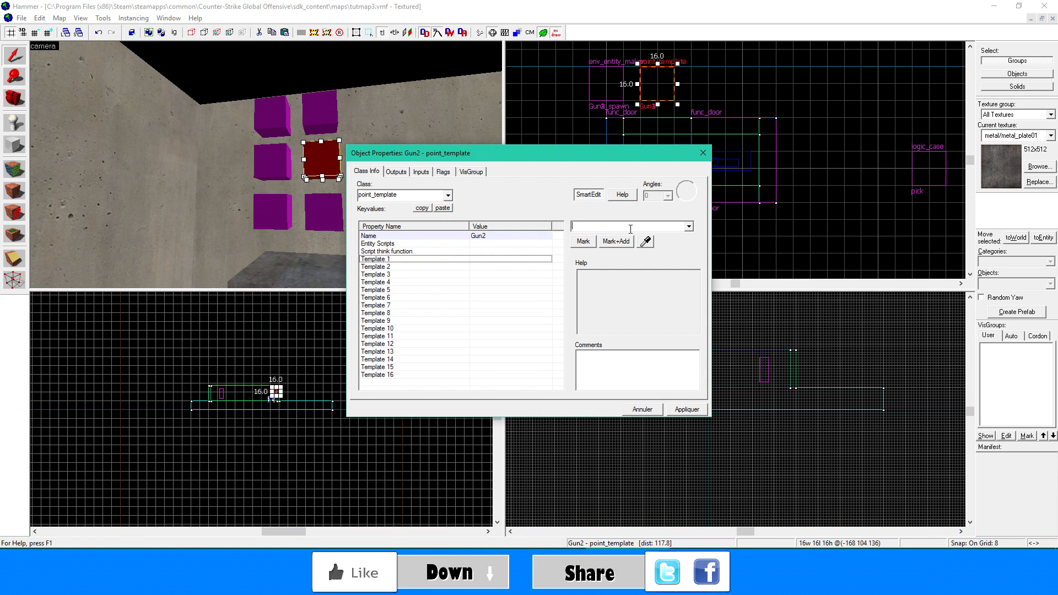
pyautogui.write('M')
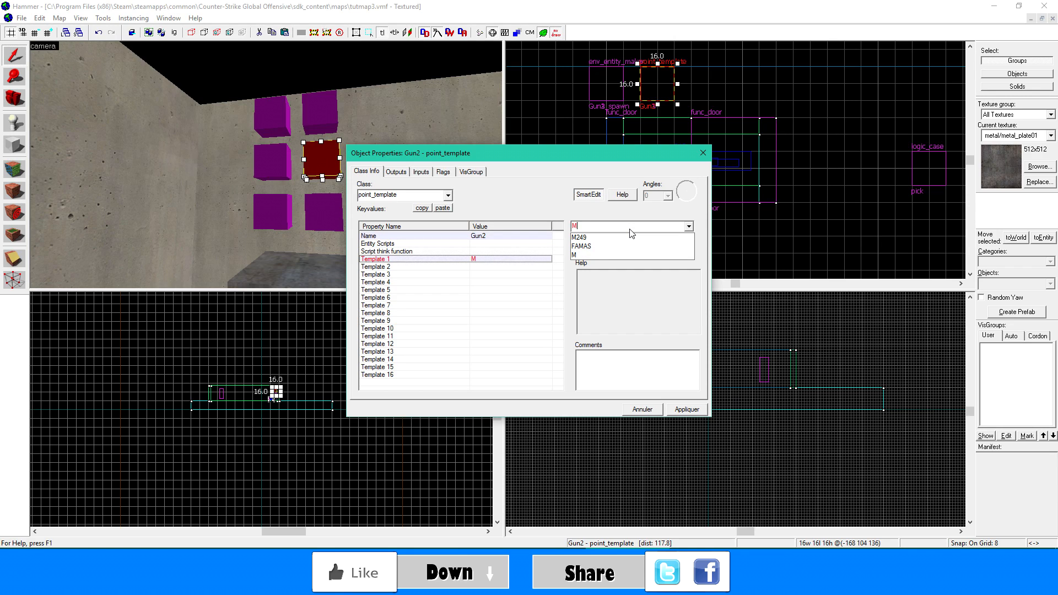
pyautogui.click(607, 239)
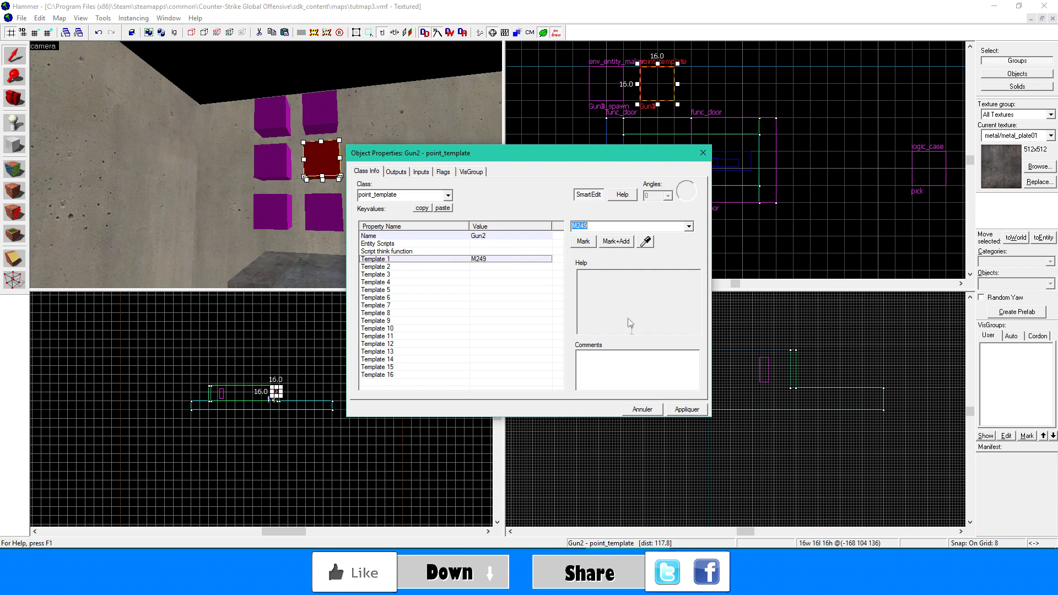
pyautogui.click(686, 409)
# - Link the Gun3 point_template's Template 1 to the FAMAS entity and close its properties
pyautogui.click(323, 208)
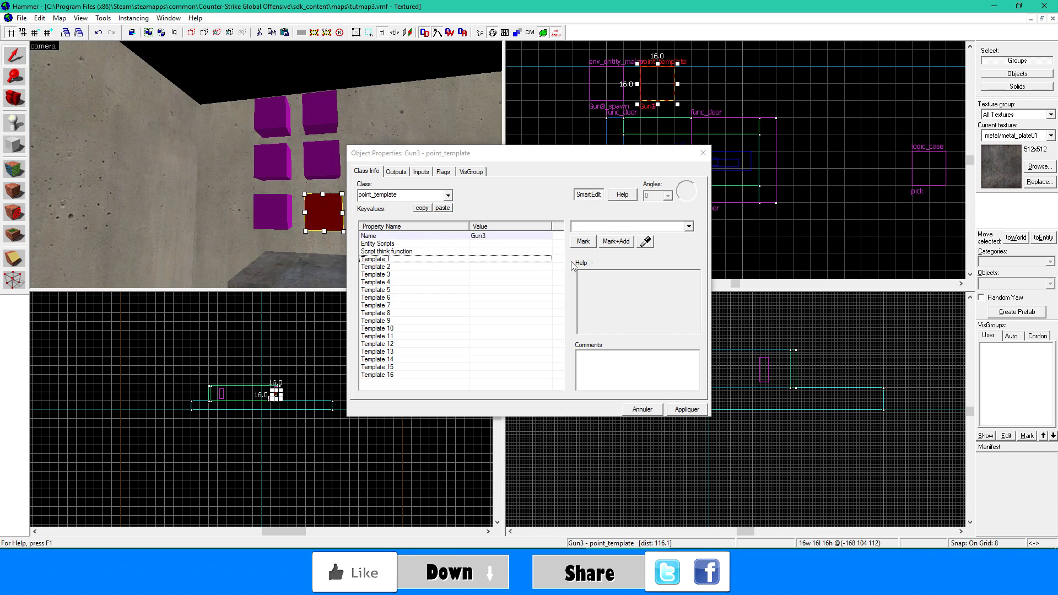
pyautogui.click(591, 236)
pyautogui.write('FAS')
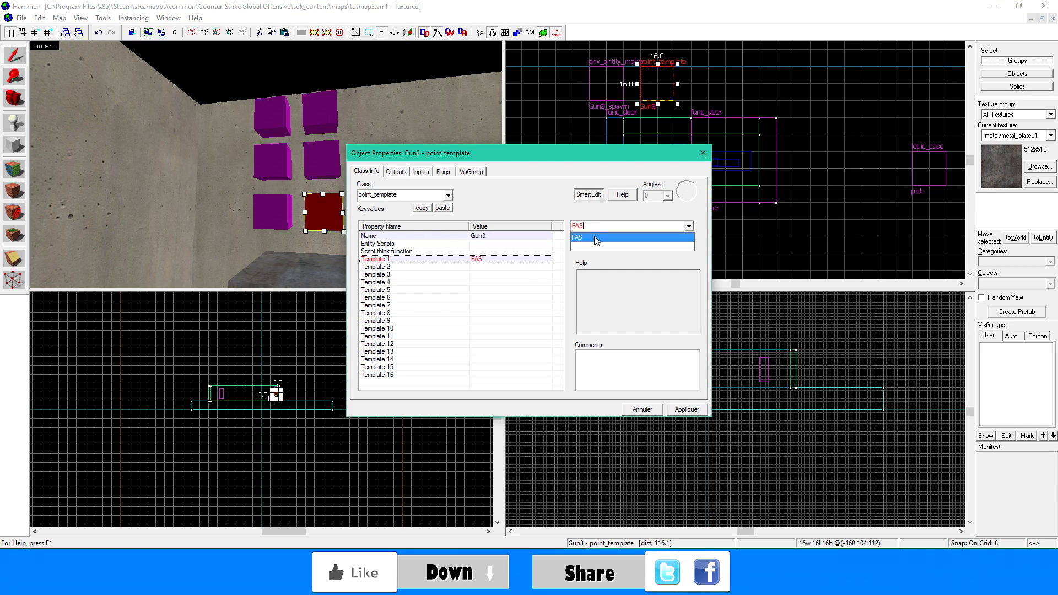
pyautogui.press('BackSpace')
pyautogui.click(594, 237)
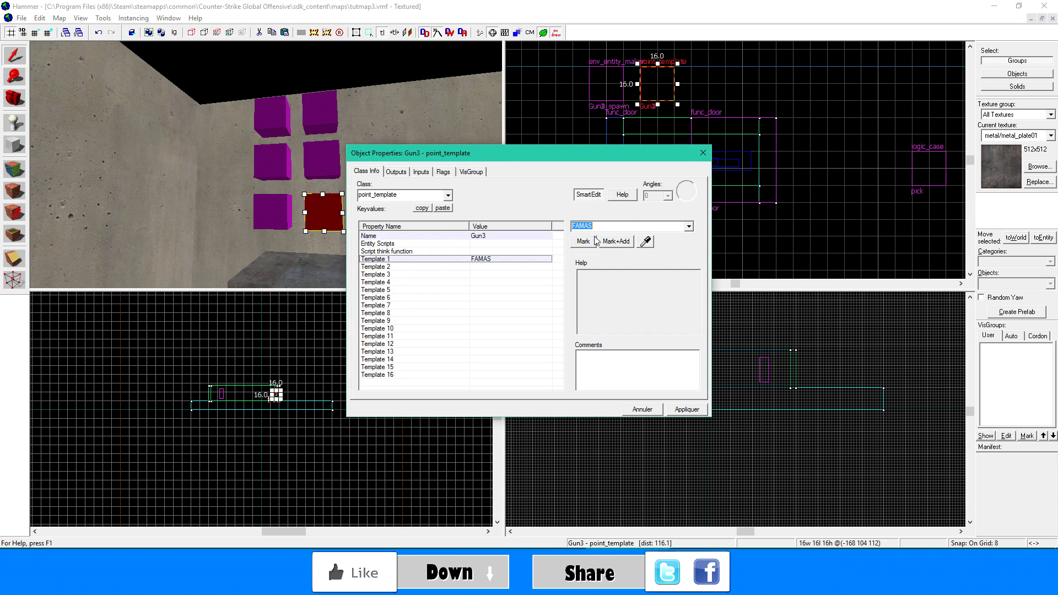
pyautogui.click(686, 408)
pyautogui.click(703, 152)
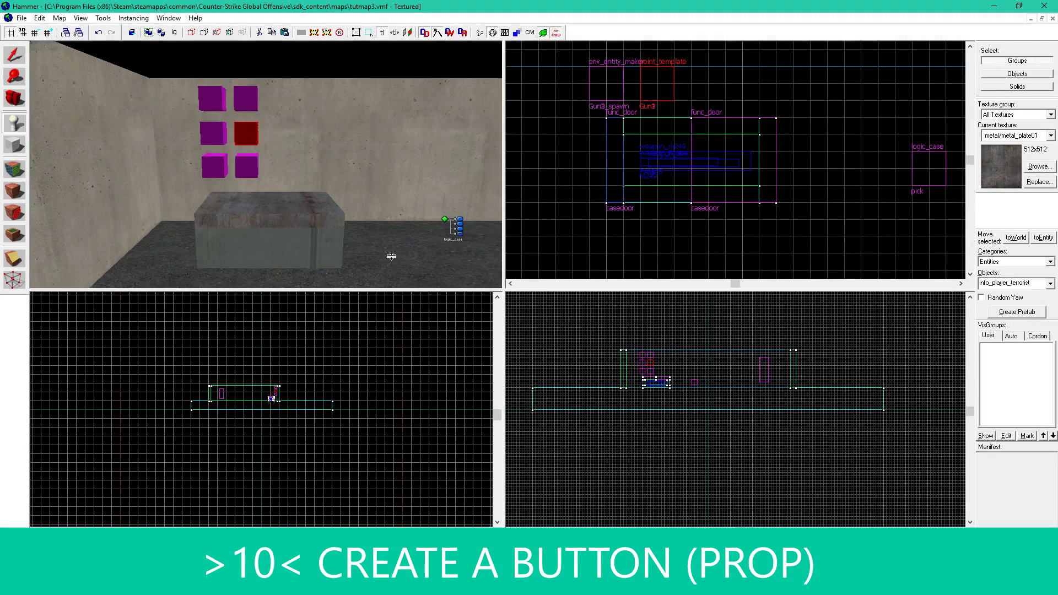
# - Place a new entity on the floor beside the metal case and change its class to prop_dynamic
pyautogui.click(391, 256)
pyautogui.hotkey('shift', 's')
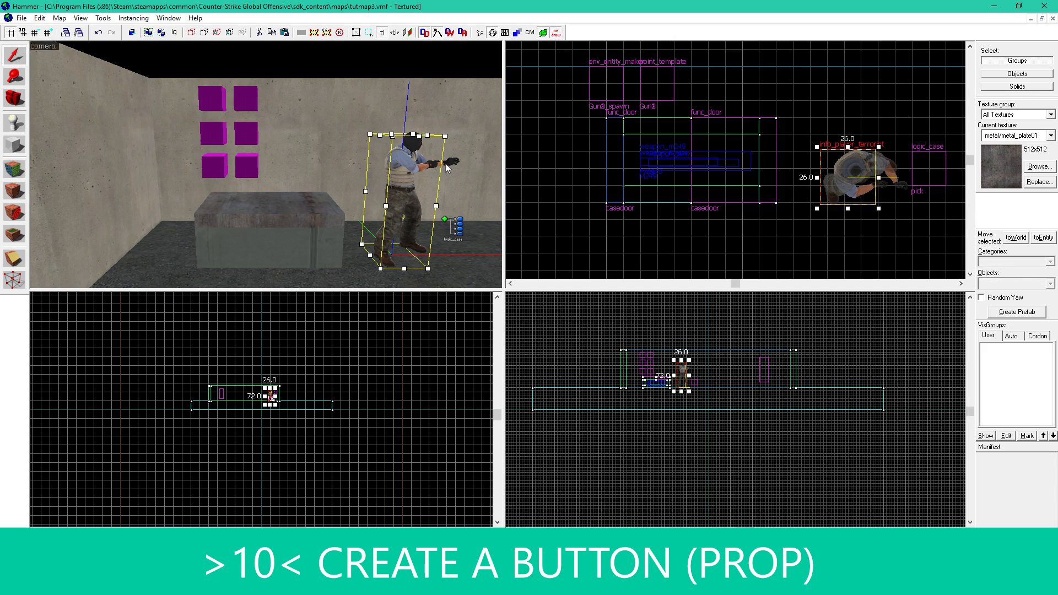
pyautogui.doubleClick(402, 170)
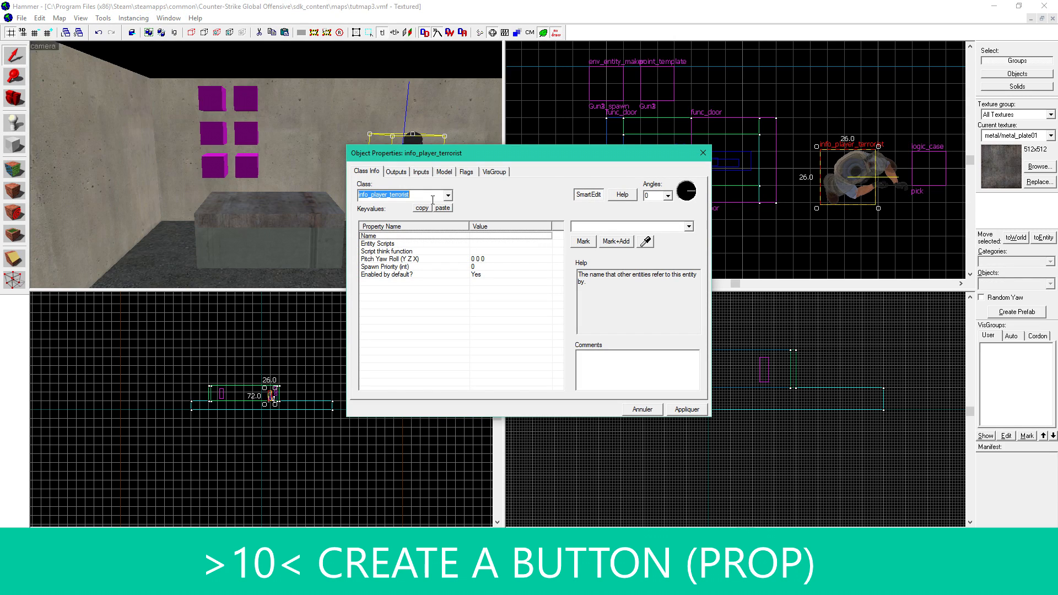
pyautogui.write('prop_s')
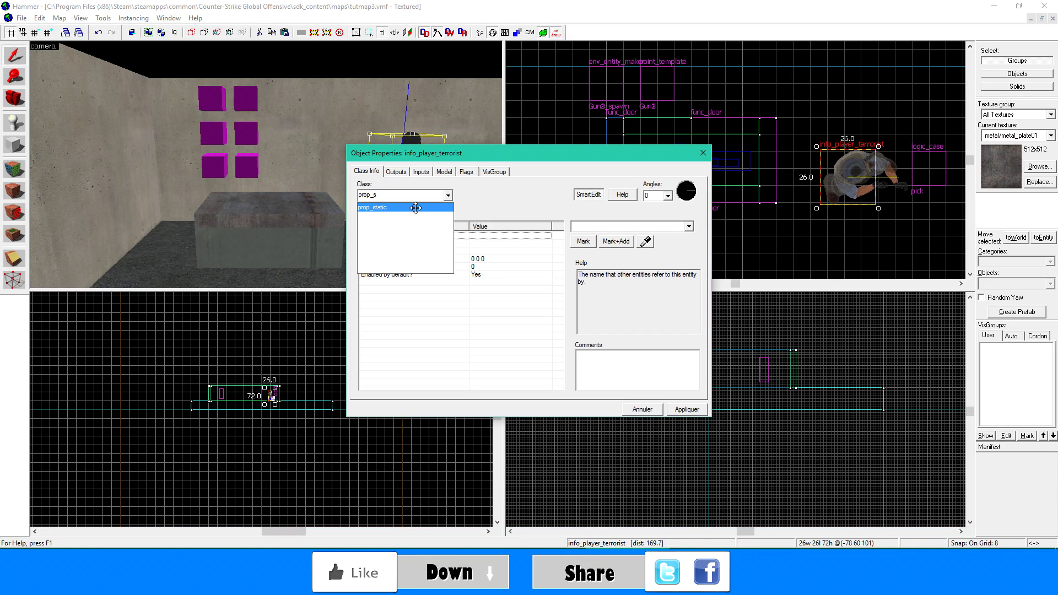
pyautogui.press('BackSpace')
pyautogui.write('dynamic')
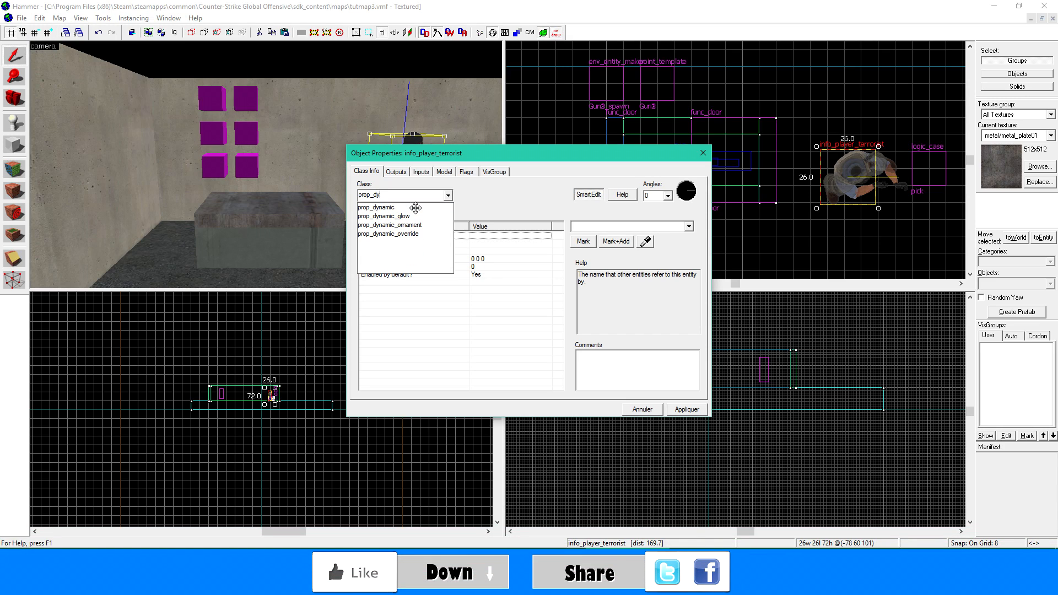
pyautogui.click(416, 207)
pyautogui.click(687, 409)
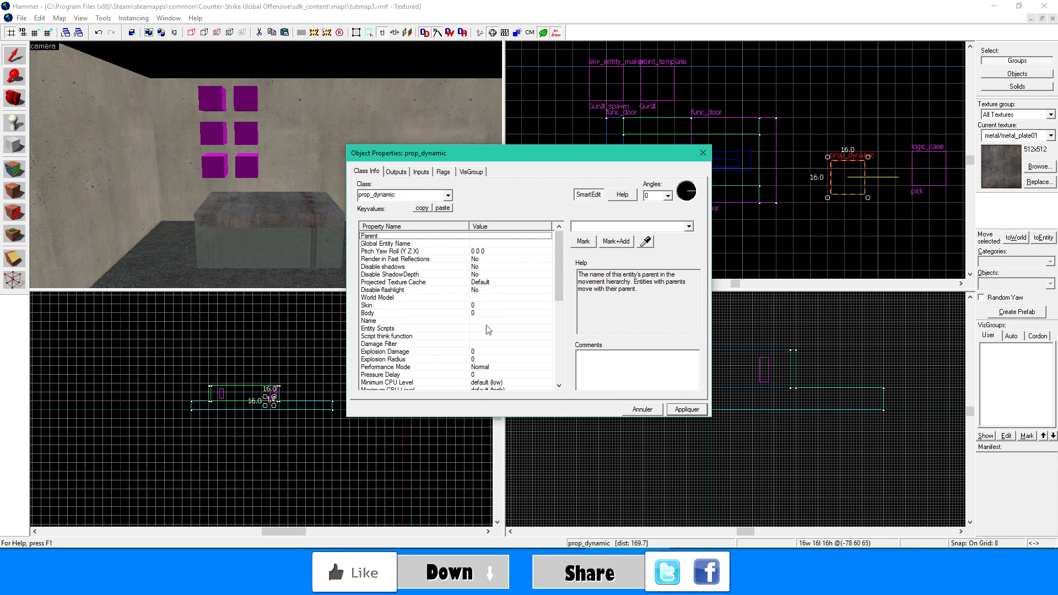
# - Browse for the prop_dynamic's World Model and filter all MDL files by "button"
pyautogui.click(492, 298)
pyautogui.doubleClick(494, 298)
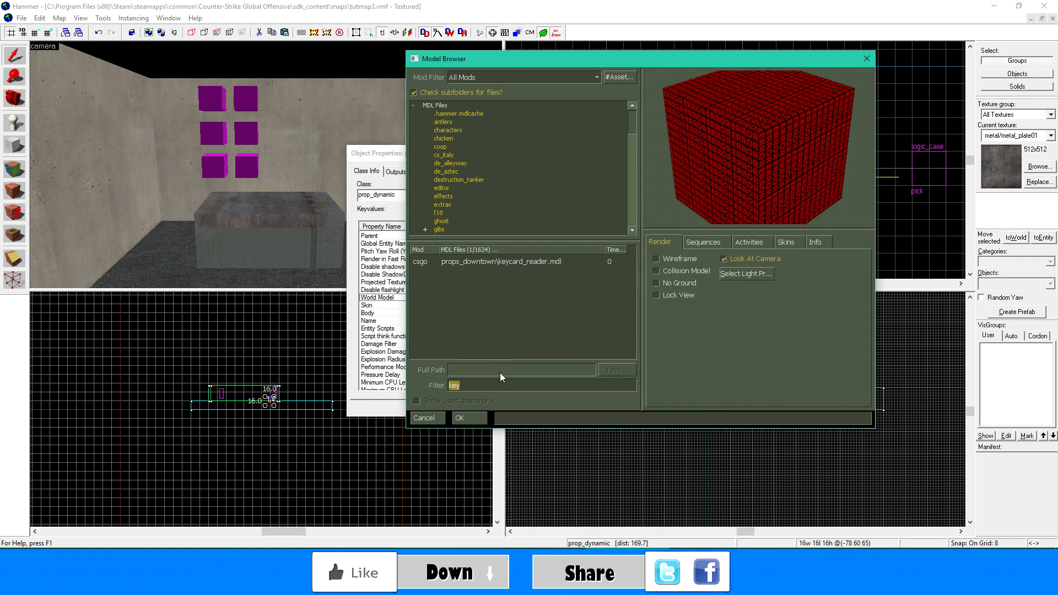
pyautogui.write('but')
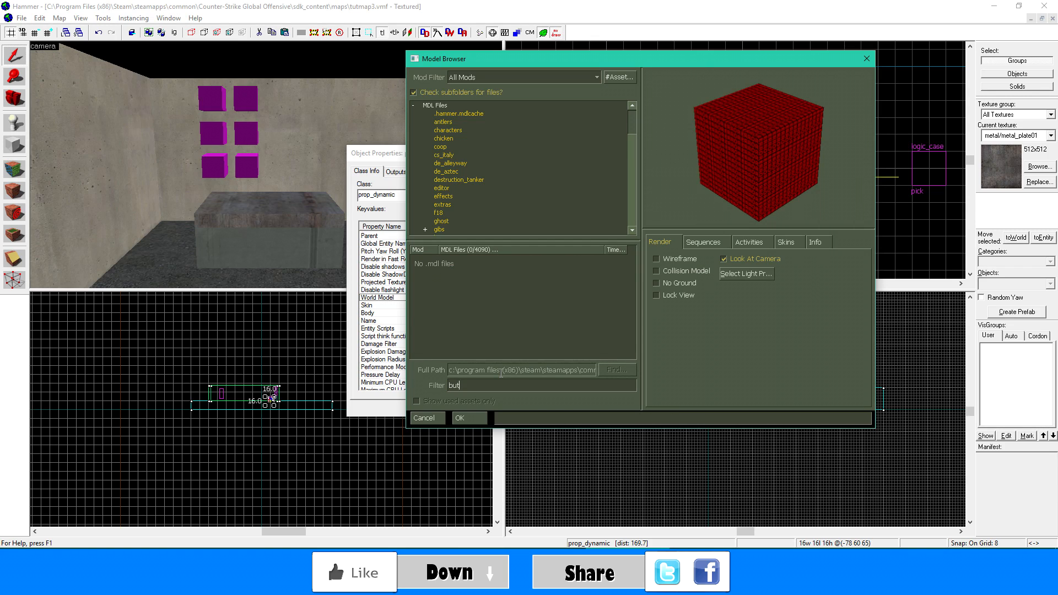
pyautogui.write('ton')
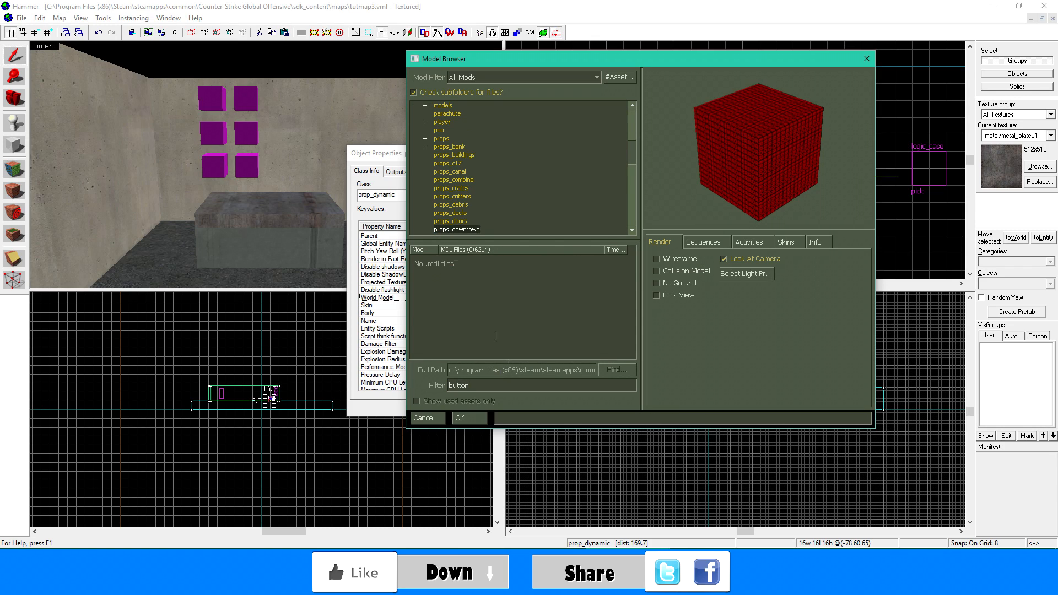
pyautogui.scroll(10, 432, 144)
pyautogui.click(435, 106)
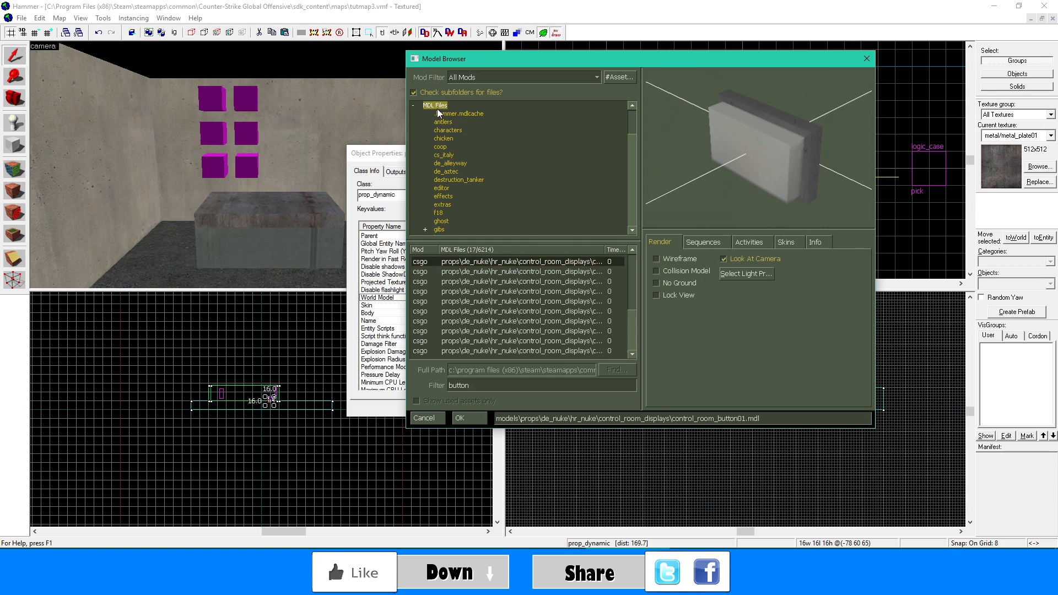
# - Compare the control room button models and choose control_room_button_panel02.mdl as the World Model
pyautogui.press('Down')
pyautogui.press('Down')
pyautogui.press('Down')
pyautogui.press('Down')
pyautogui.press('Down')
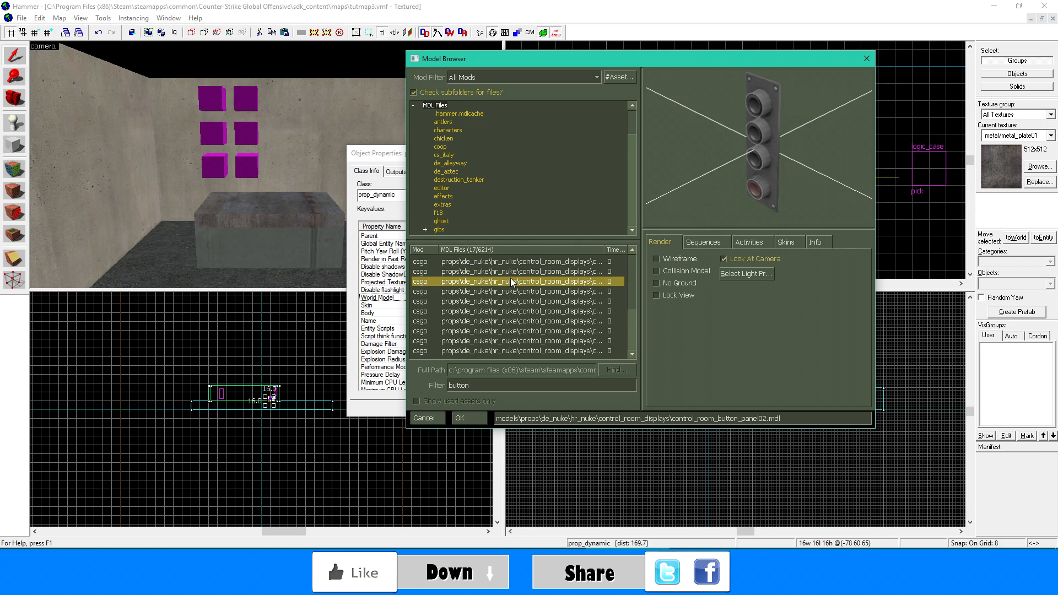
pyautogui.press('Down')
pyautogui.press('Up')
pyautogui.press('Up')
pyautogui.press('Up')
pyautogui.press('Up')
pyautogui.press('Up')
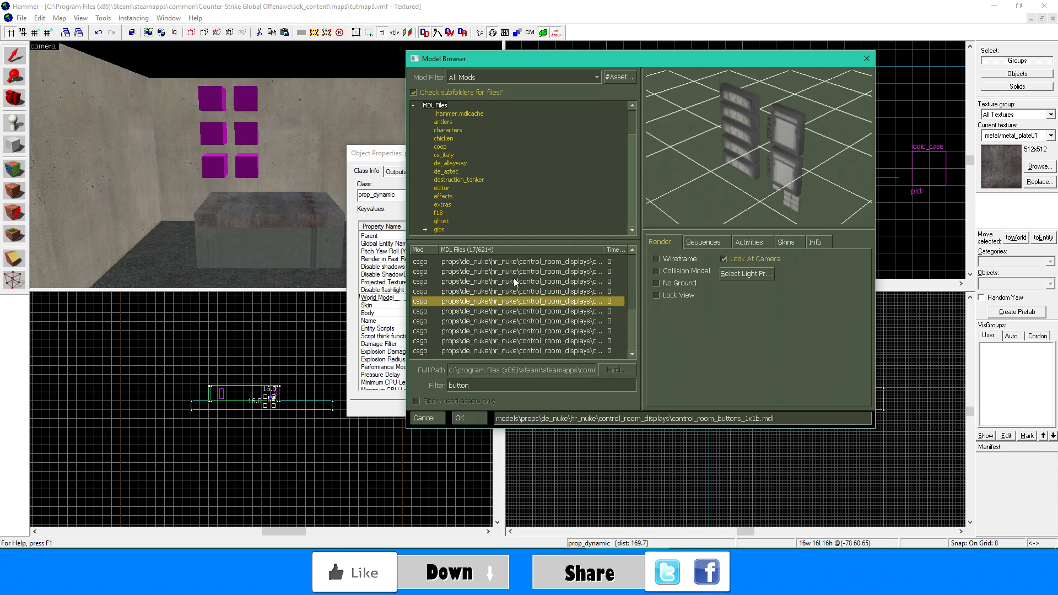
pyautogui.press('Up')
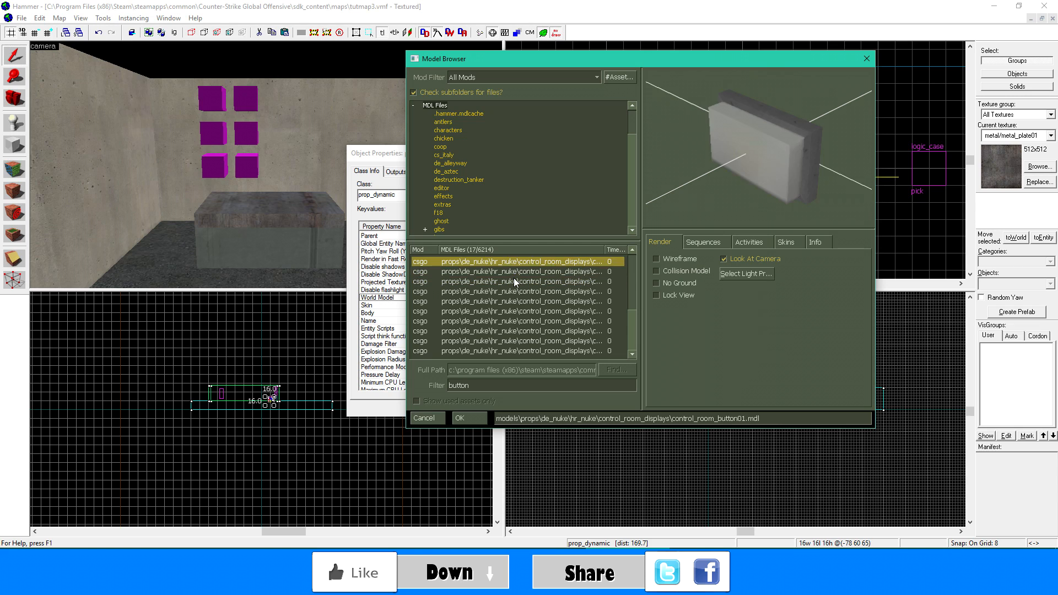
pyautogui.press('Down')
pyautogui.press('Down')
pyautogui.doubleClick(514, 281)
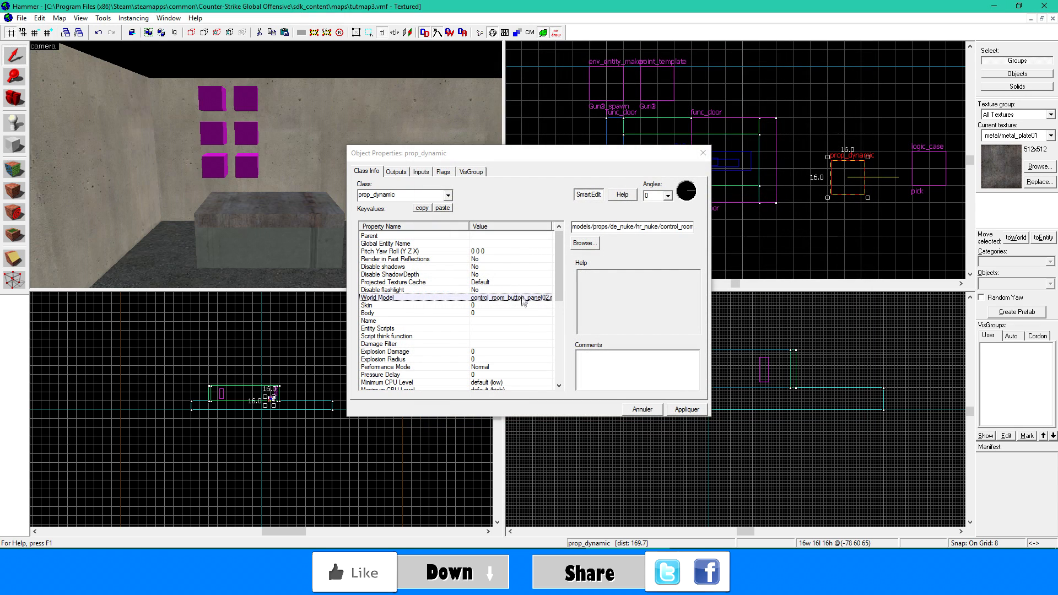
# - Look up the available skins and animation sequences of the chosen button panel model
pyautogui.click(585, 243)
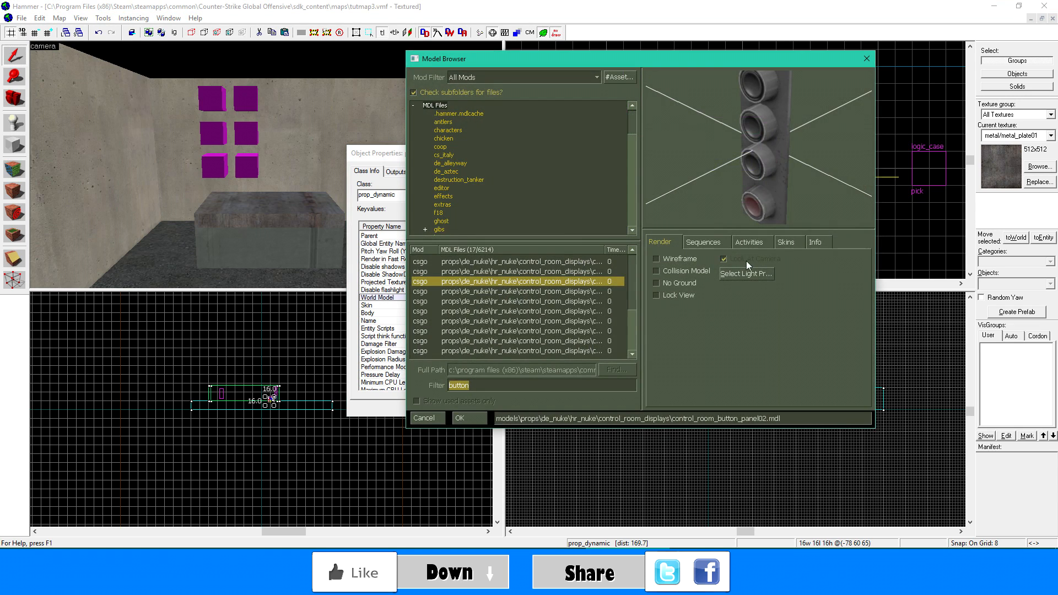
pyautogui.click(780, 243)
pyautogui.click(721, 242)
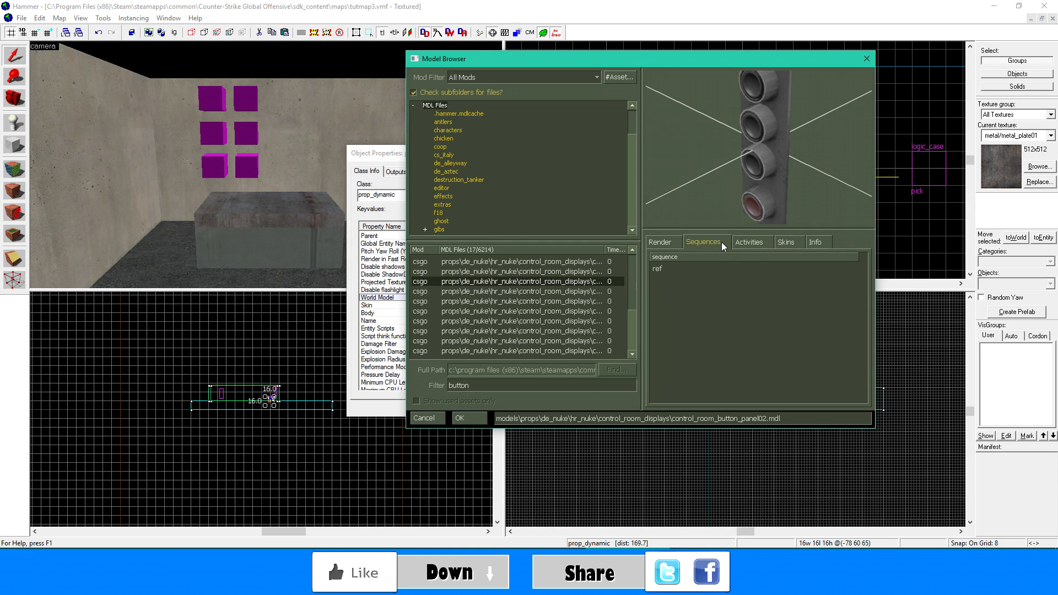
pyautogui.click(658, 270)
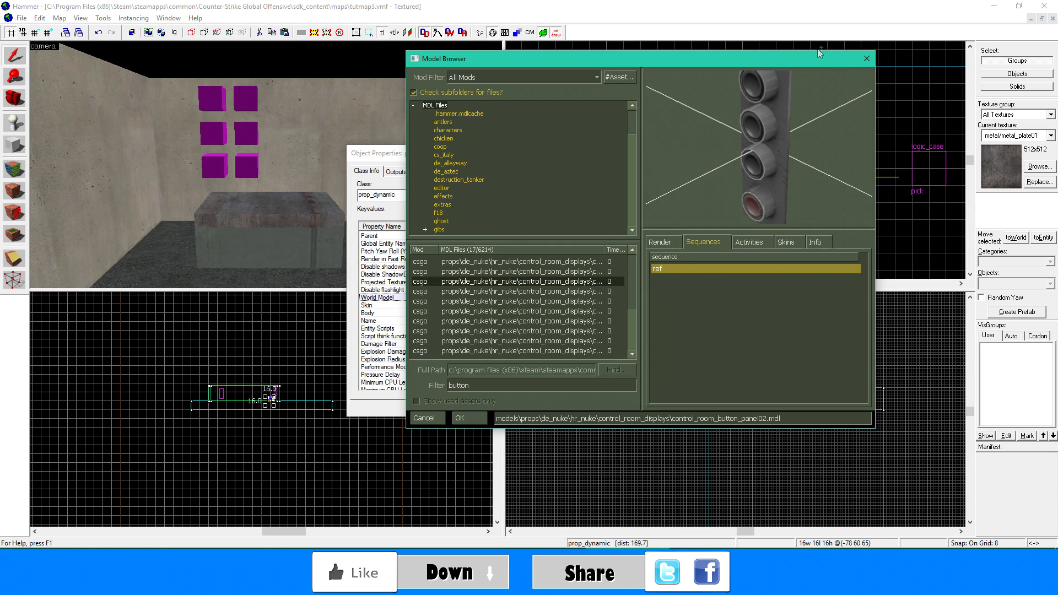
pyautogui.click(866, 59)
# - Set the prop_dynamic's Default Animation to the model's ref sequence
pyautogui.scroll(-5, 463, 359)
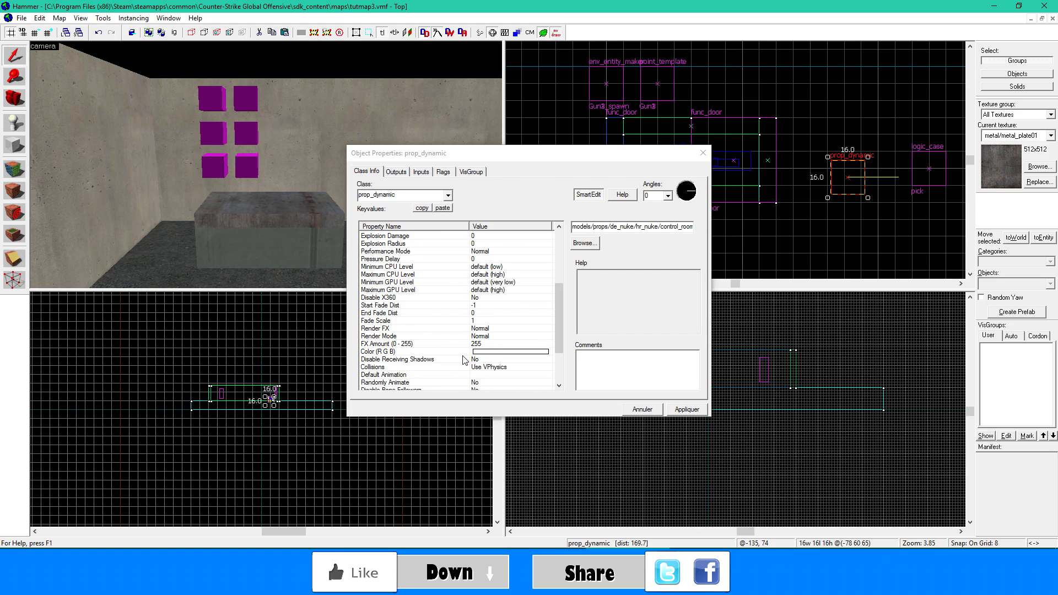
pyautogui.scroll(2, 482, 376)
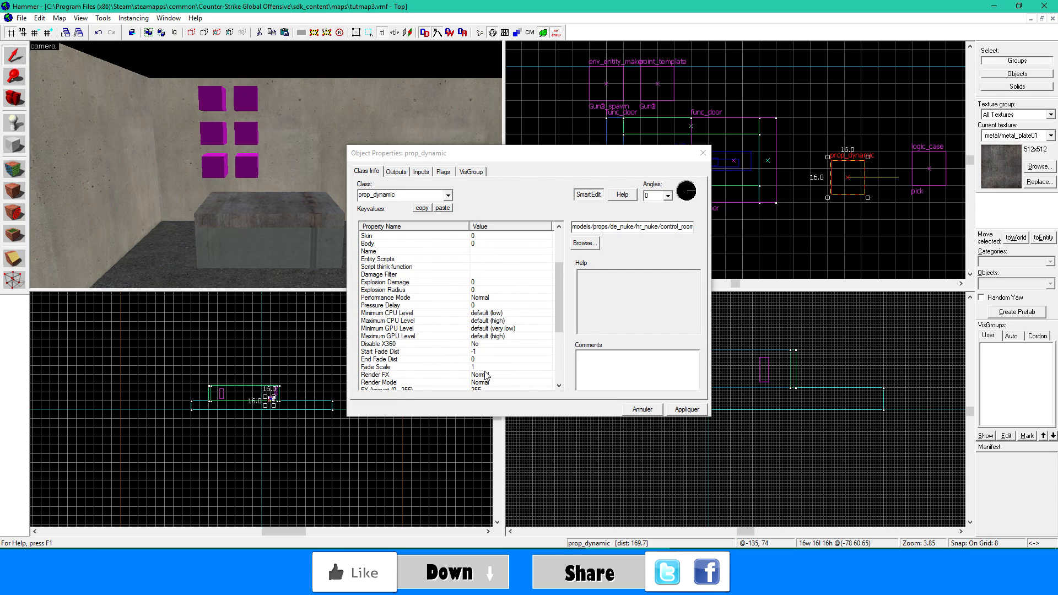
pyautogui.click(435, 260)
pyautogui.scroll(-5, 435, 269)
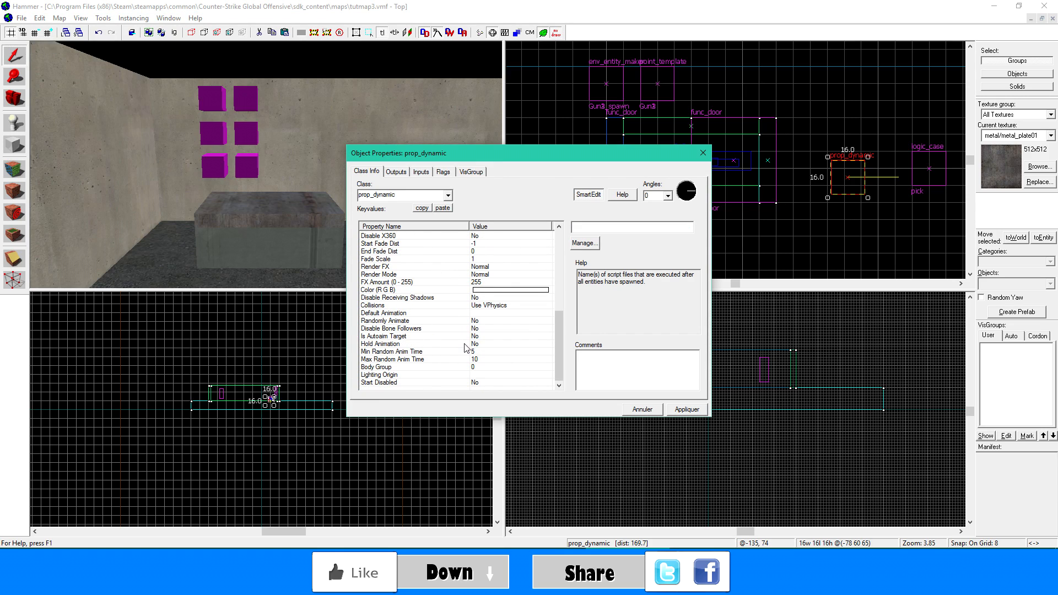
pyautogui.click(485, 314)
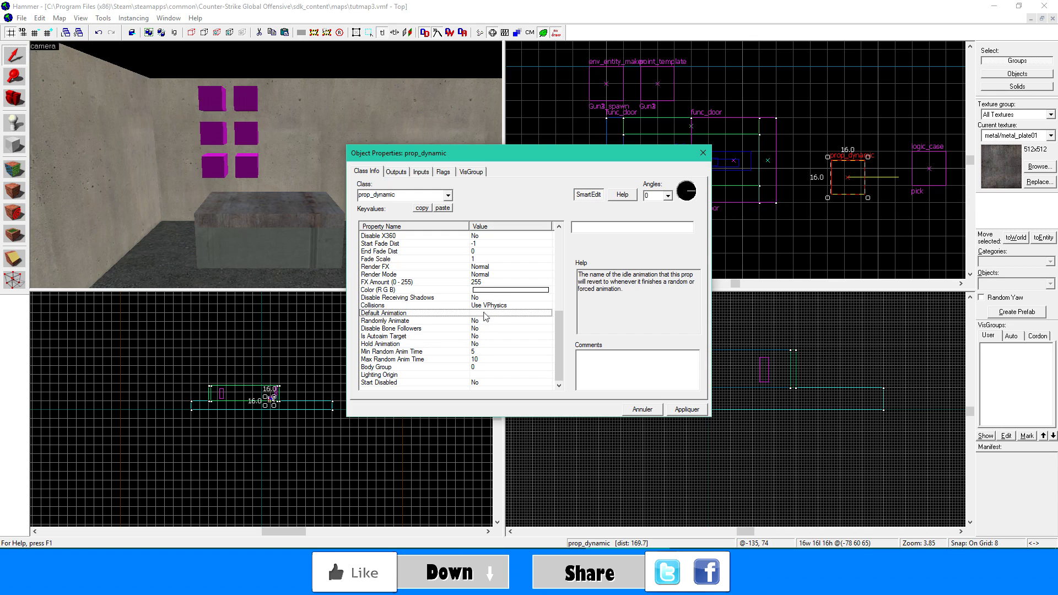
pyautogui.write('r')
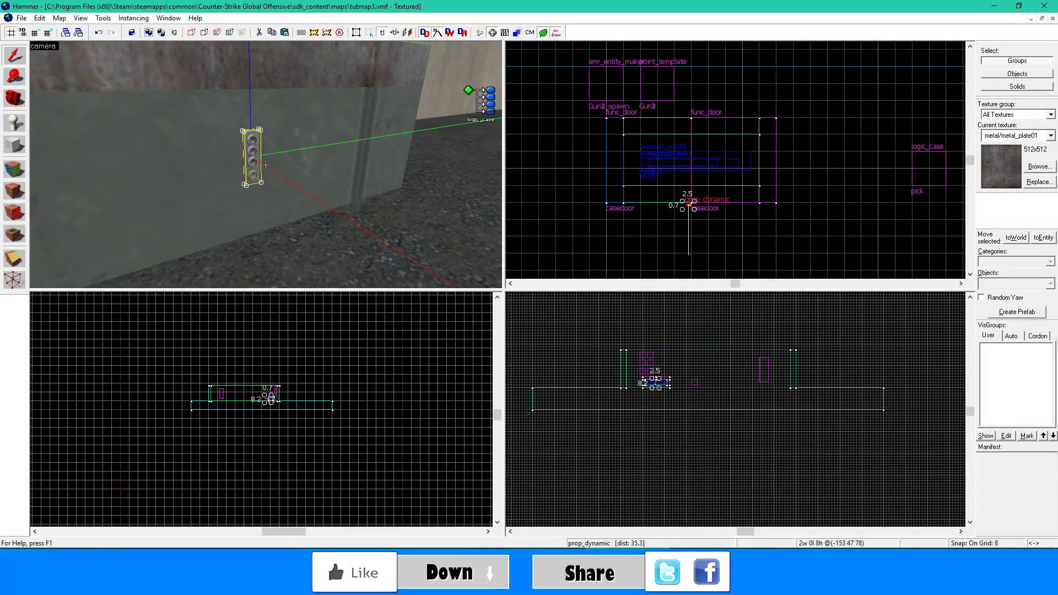
pyautogui.press('a')
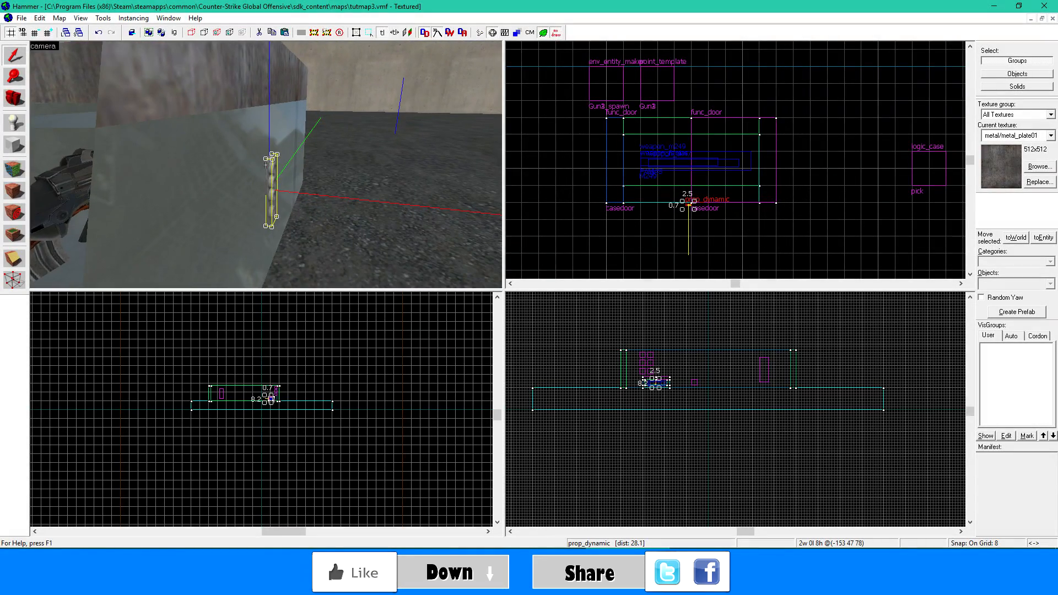
pyautogui.press('d')
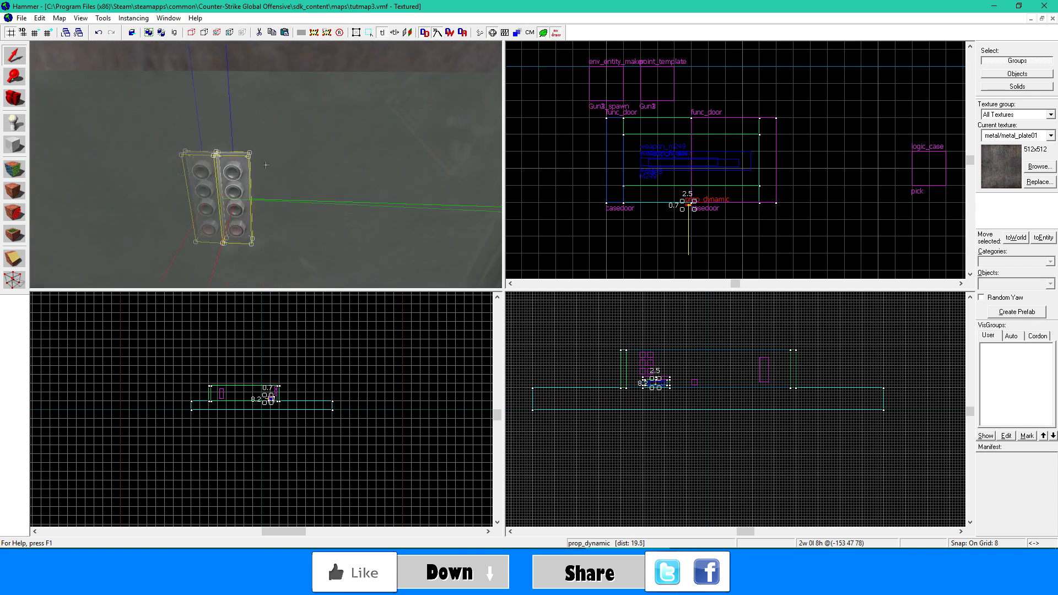
# - Examine the button panel's placement on the front of the case from several angles in the 3D view
pyautogui.press('d')
pyautogui.press('a')
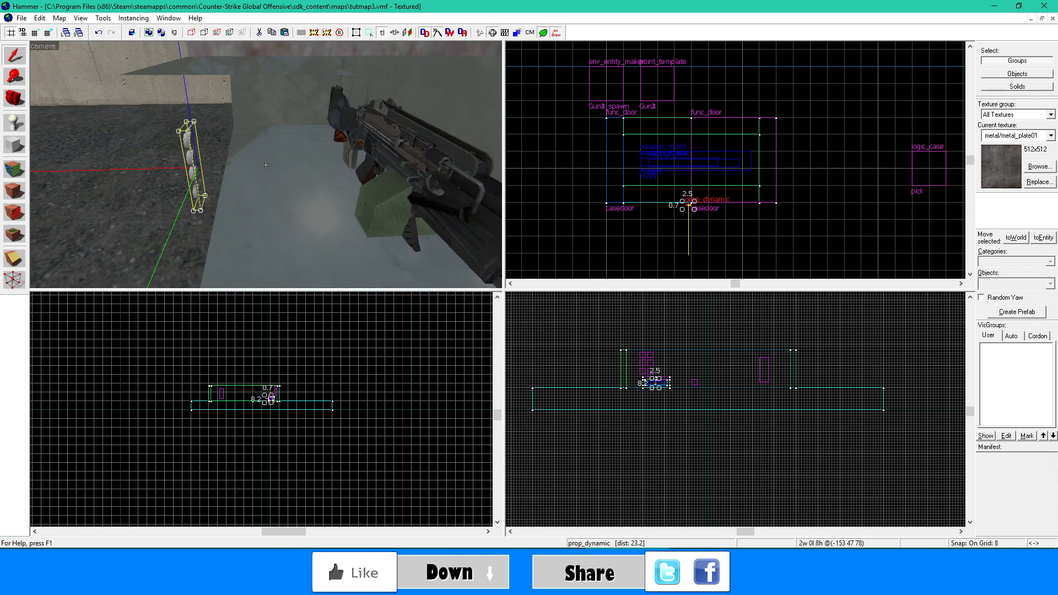
pyautogui.press('a')
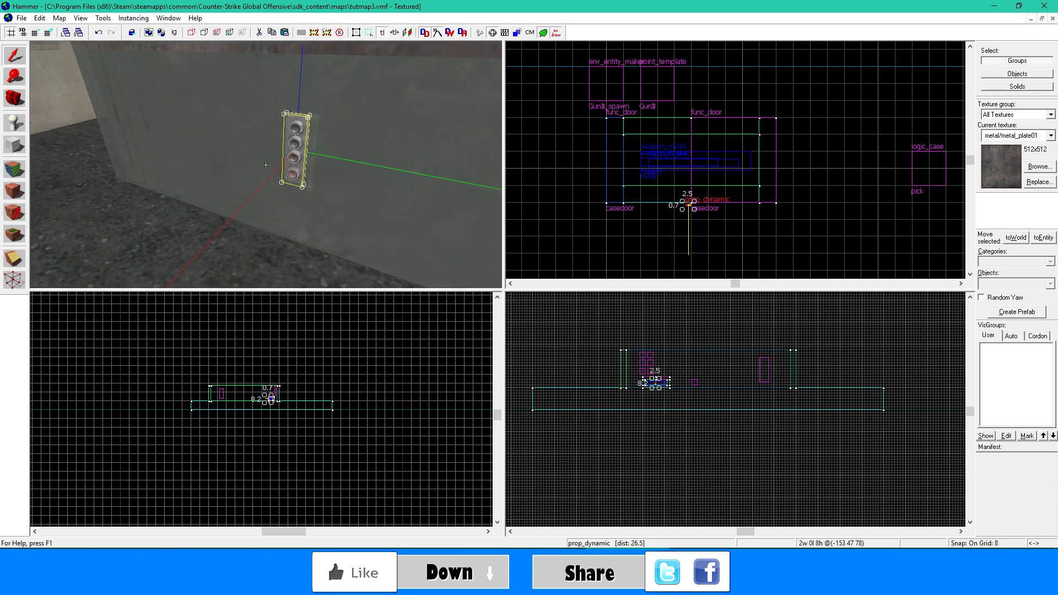
pyautogui.press('s')
pyautogui.press('s')
pyautogui.click(265, 165)
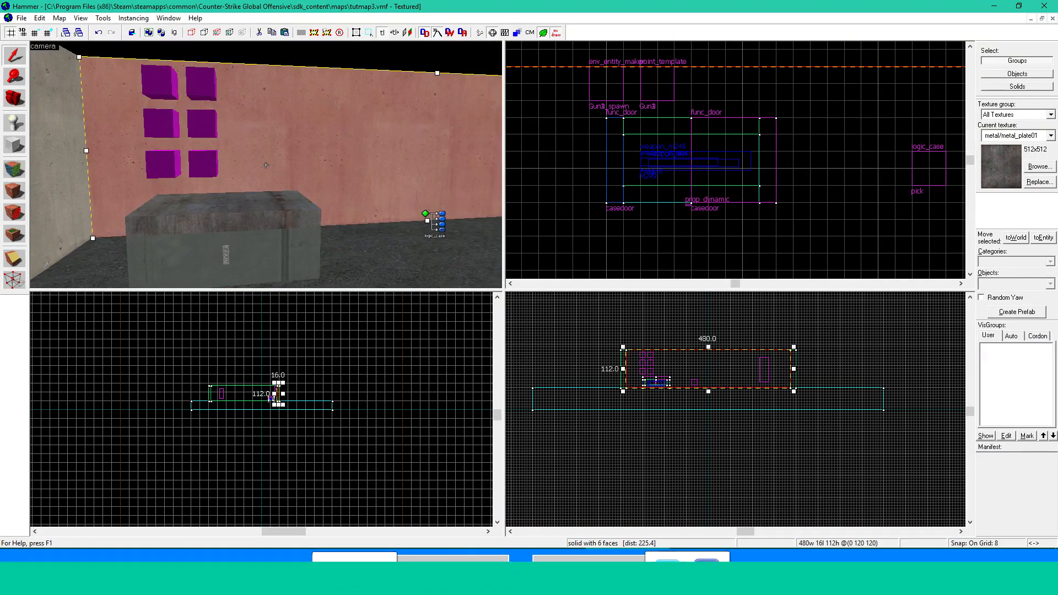
pyautogui.press('w')
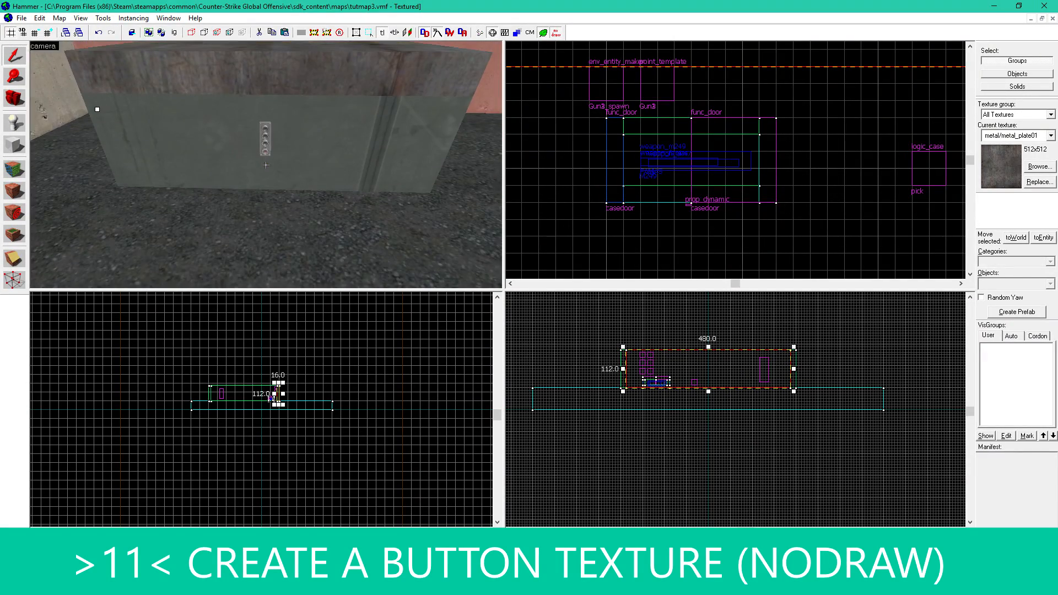
pyautogui.press('s')
# - Filter the textures by "nodra" and make tools/toolsnodraw the current texture
pyautogui.click(1034, 166)
pyautogui.write('noth')
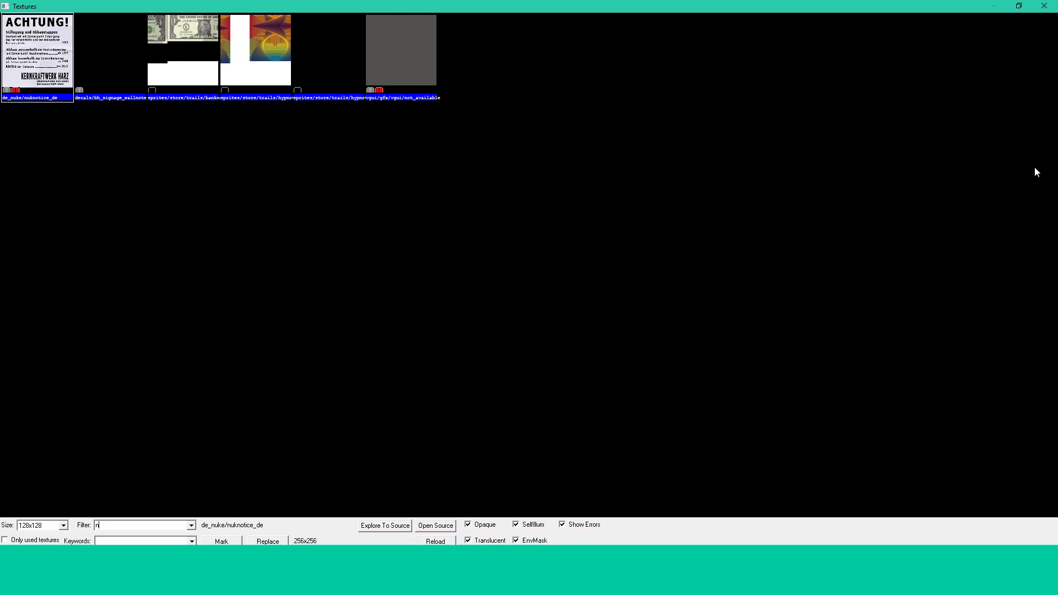
pyautogui.write('dra')
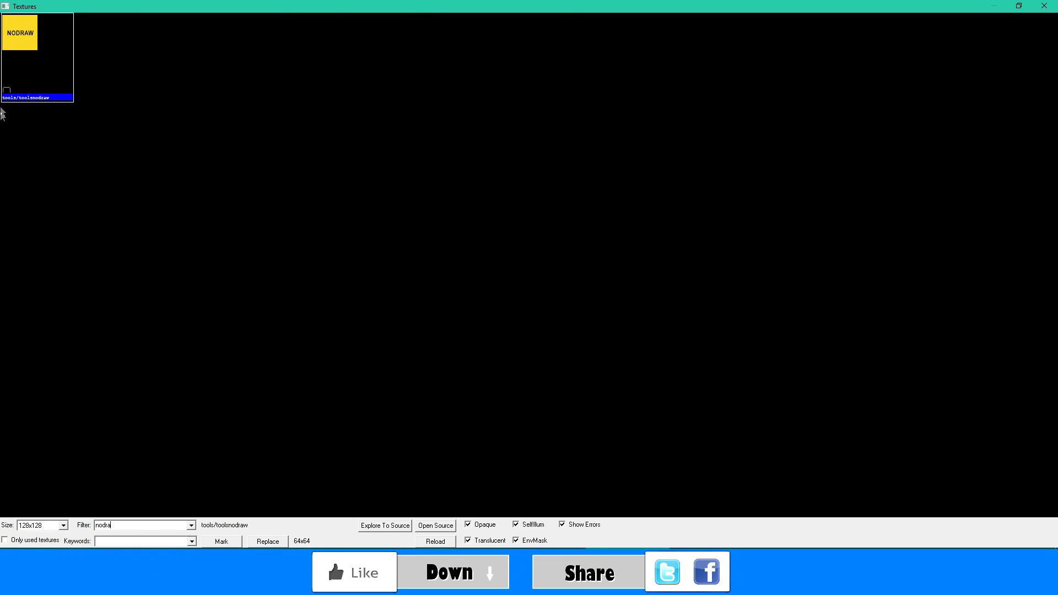
pyautogui.doubleClick(19, 38)
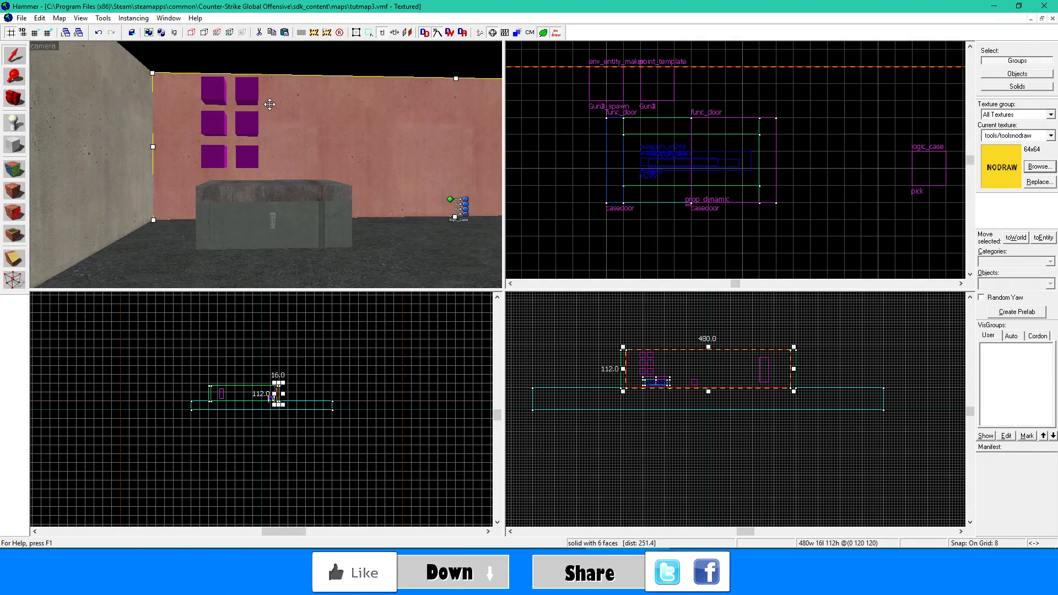
# - Create a nodraw block about 16 wide, 8 deep and 14 units high around the button panel on the case front
pyautogui.click(273, 221)
pyautogui.click(13, 145)
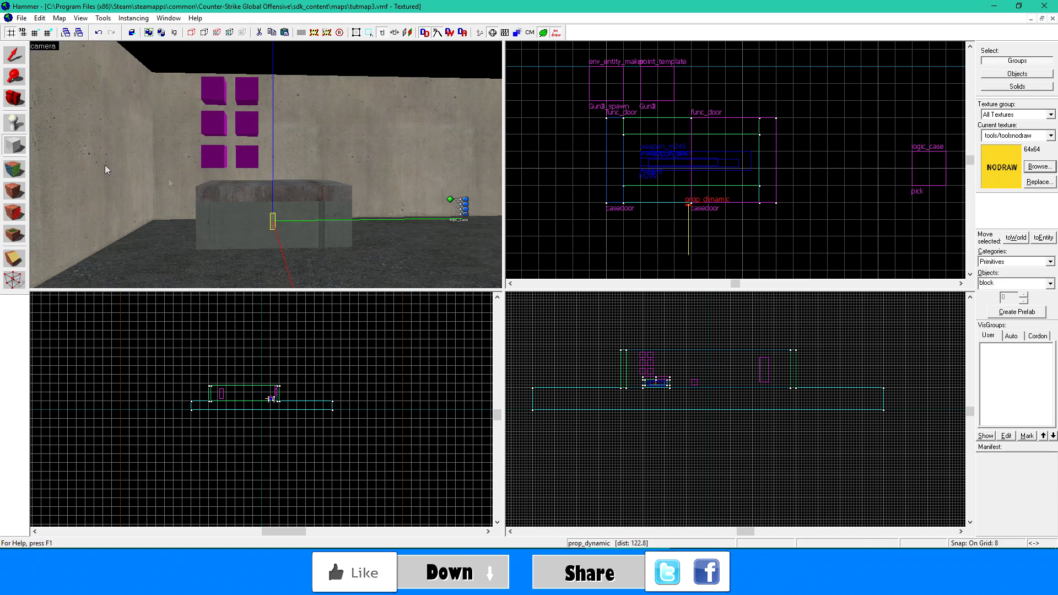
pyautogui.scroll(4, 655, 221)
pyautogui.moveTo(668, 204)
pyautogui.mouseDown()
pyautogui.moveTo(678, 220)
pyautogui.moveTo(726, 232)
pyautogui.mouseUp()
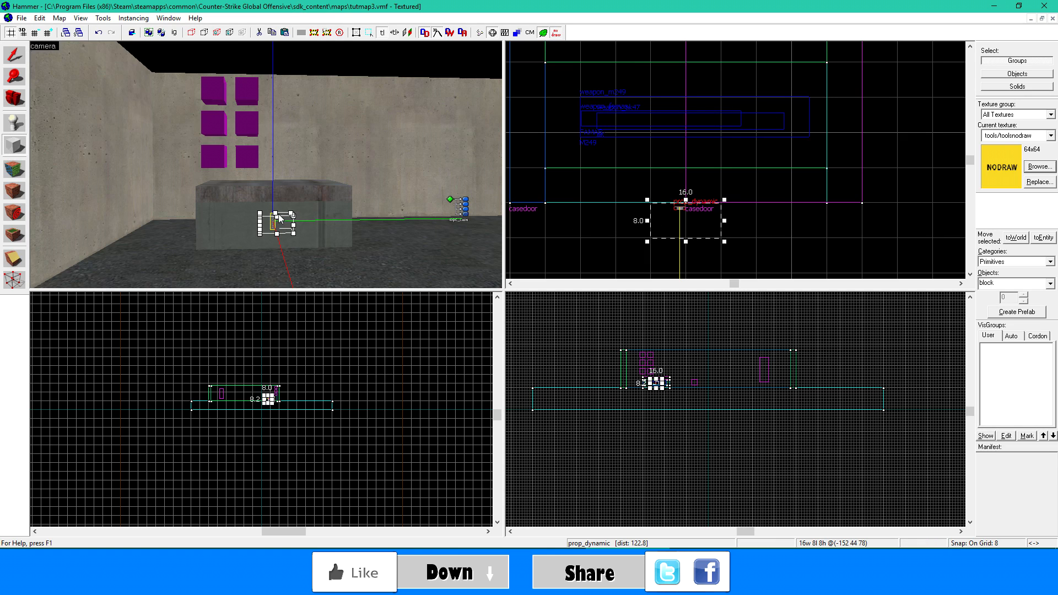
pyautogui.scroll(3, 656, 380)
pyautogui.scroll(10, 659, 357)
pyautogui.moveTo(710, 380); pyautogui.dragTo(715, 368)
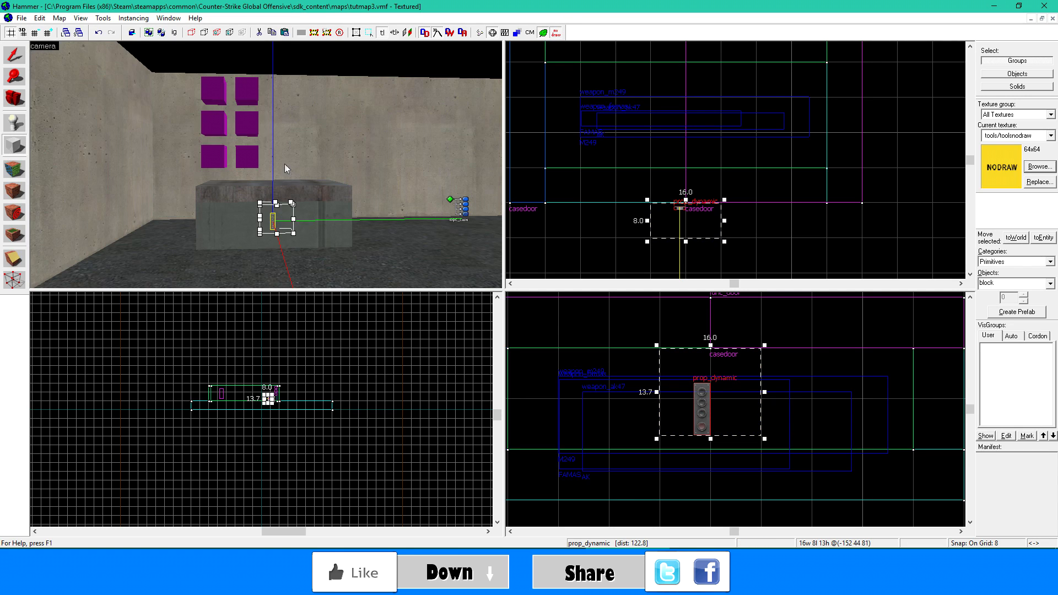
pyautogui.press('Return')
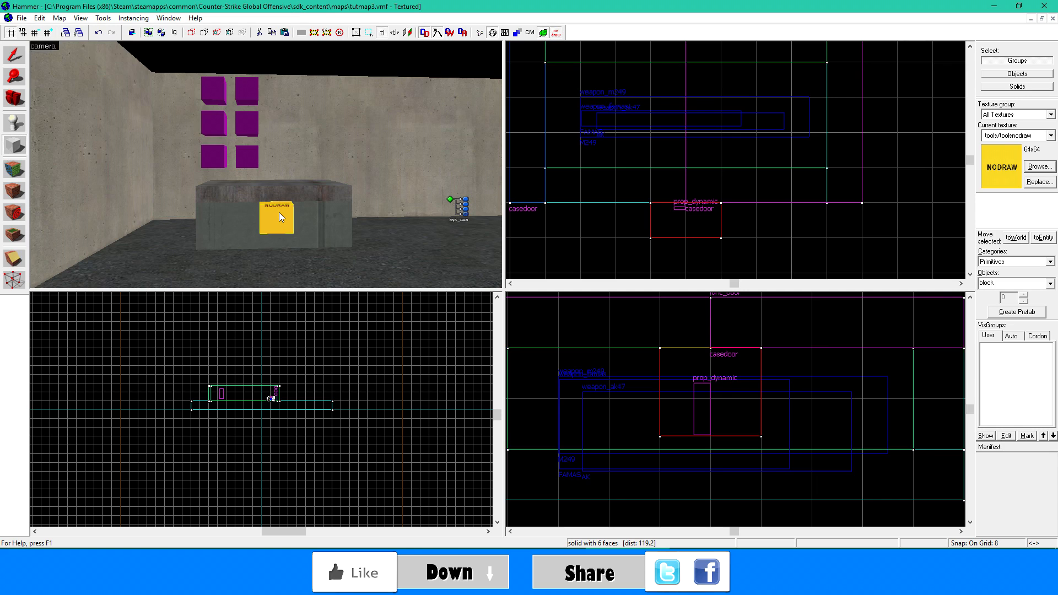
# - Tie the nodraw block to an entity and set its class to func_button
pyautogui.hotkey('ctrl', 't')
pyautogui.doubleClick(395, 199)
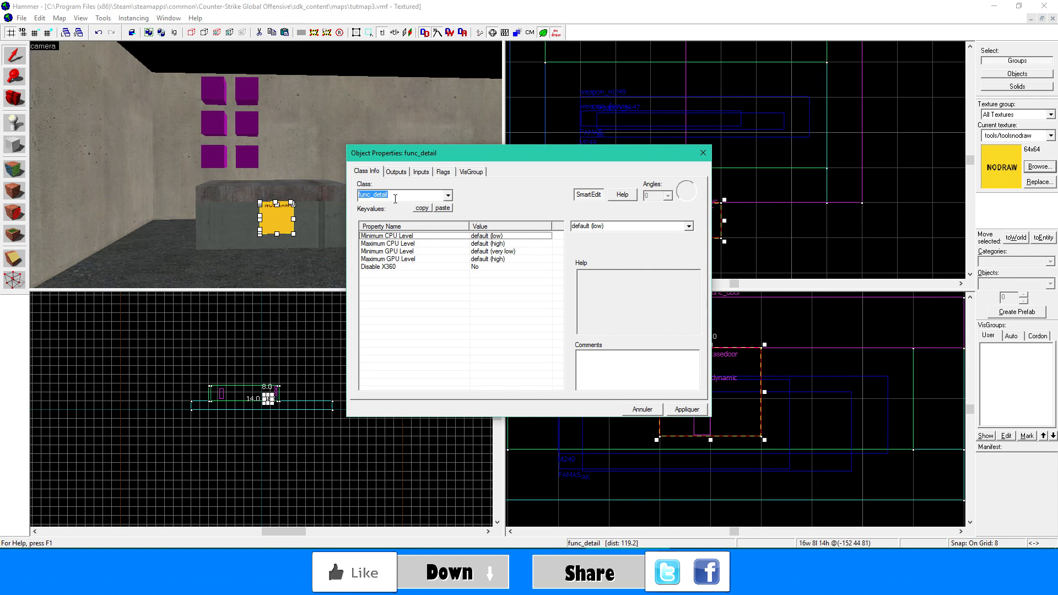
pyautogui.write('button')
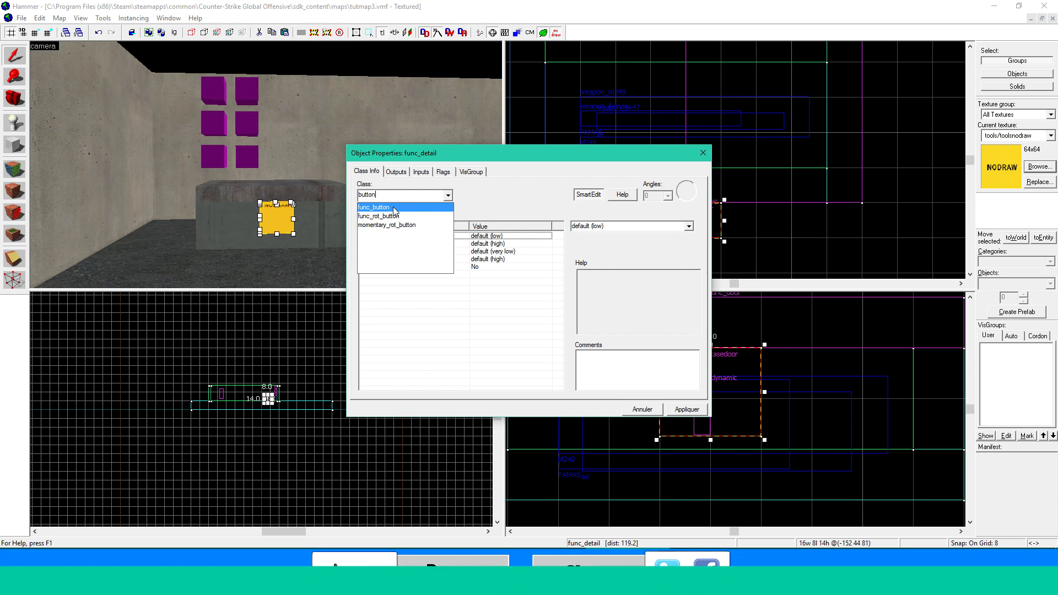
pyautogui.click(375, 207)
pyautogui.click(684, 410)
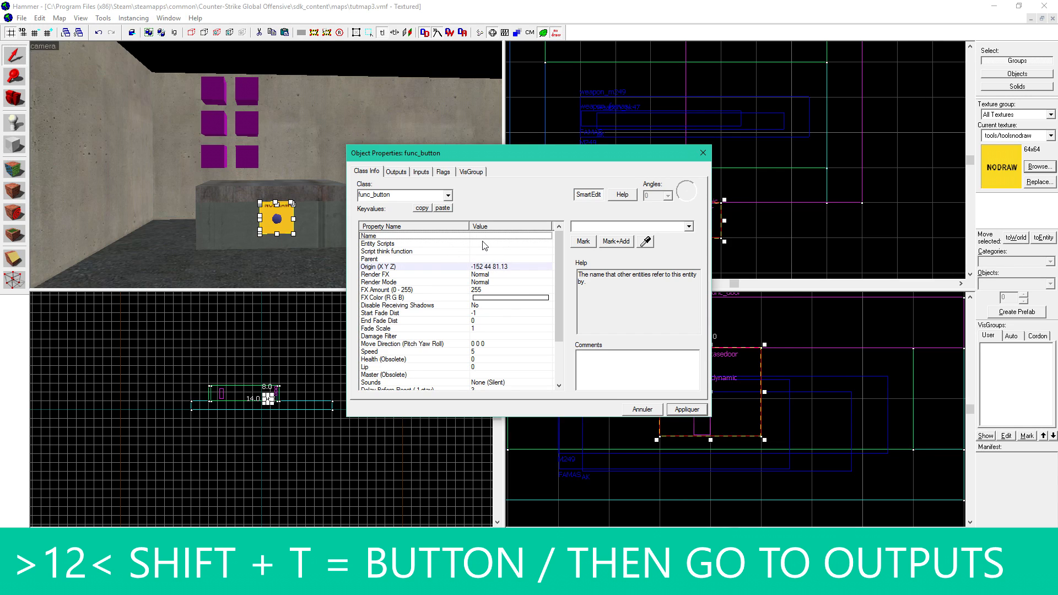
# - Add an OnPressed output to the func_button that targets casedoor with the Open input, and apply it
pyautogui.click(345, 175)
pyautogui.click(392, 173)
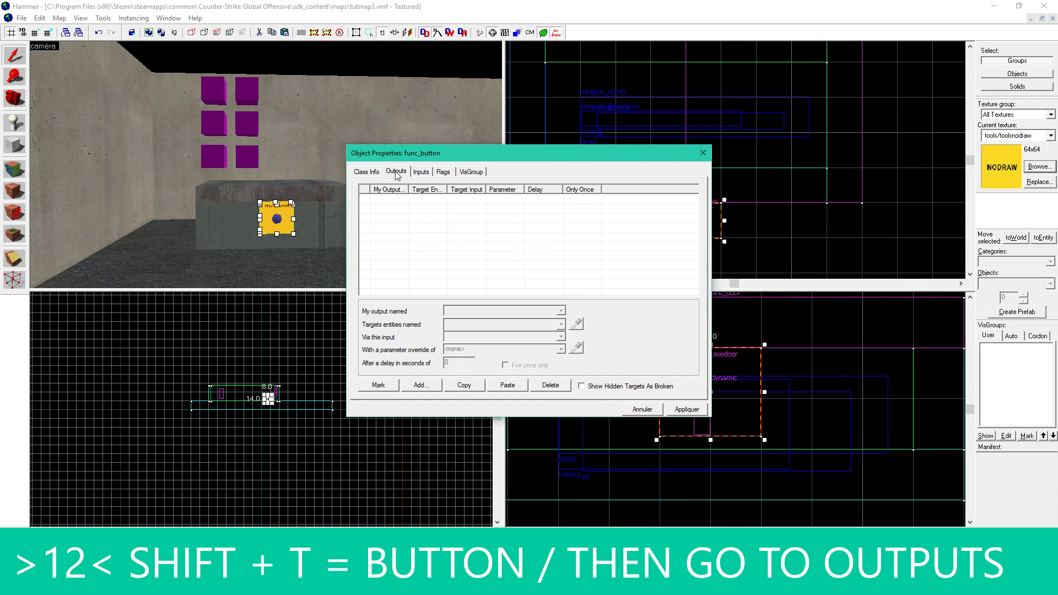
pyautogui.click(421, 385)
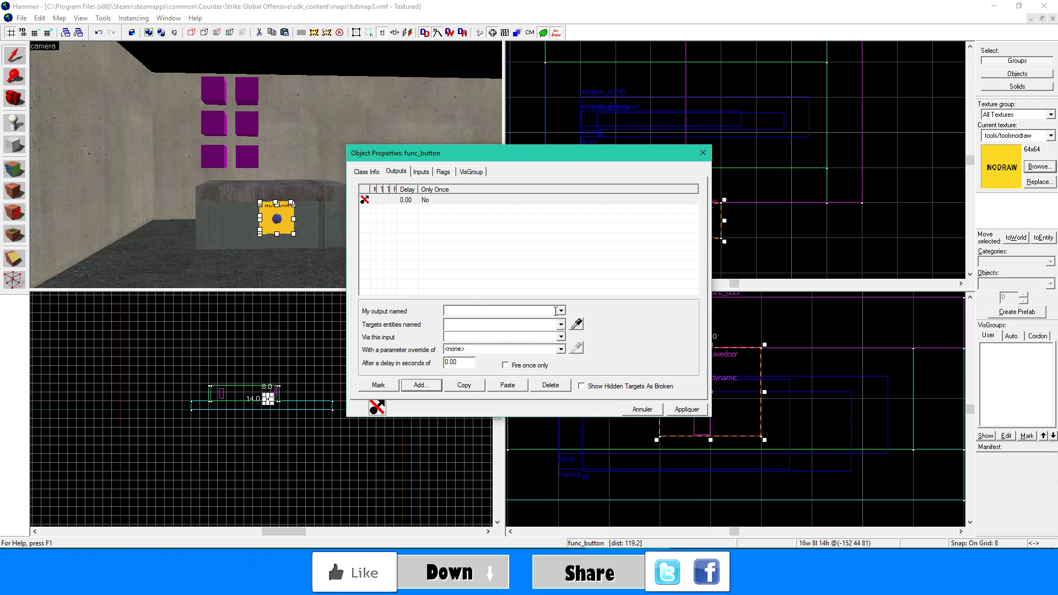
pyautogui.write('OnPressed')
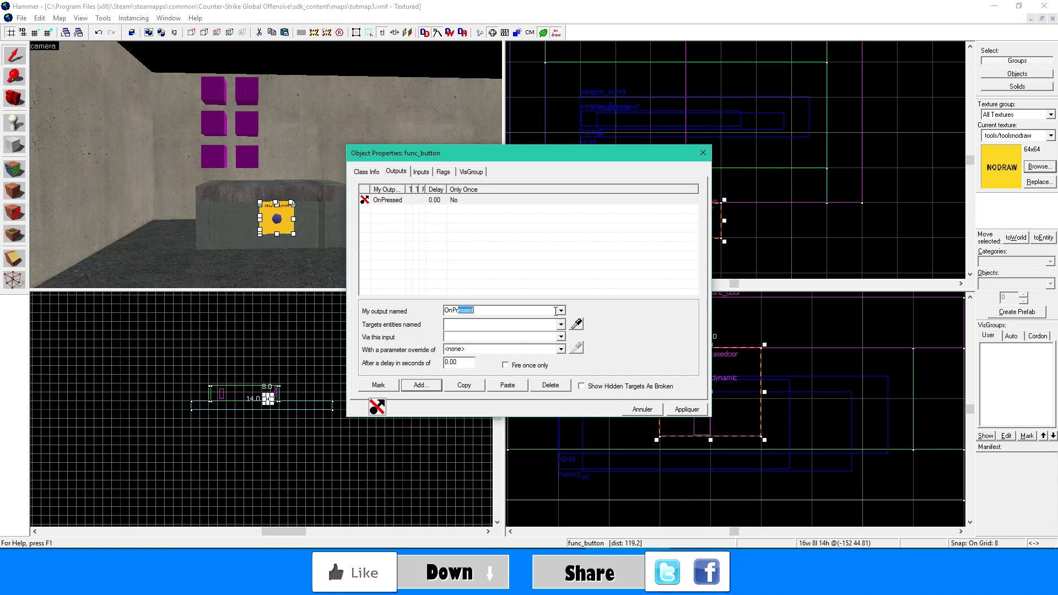
pyautogui.click(576, 324)
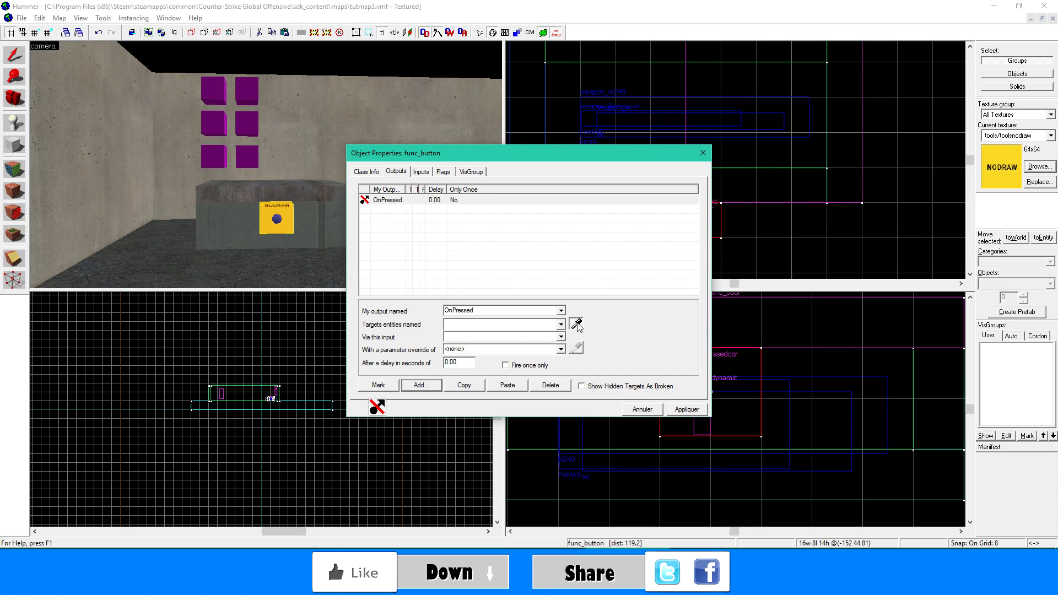
pyautogui.click(291, 189)
pyautogui.click(468, 336)
pyautogui.write('Open')
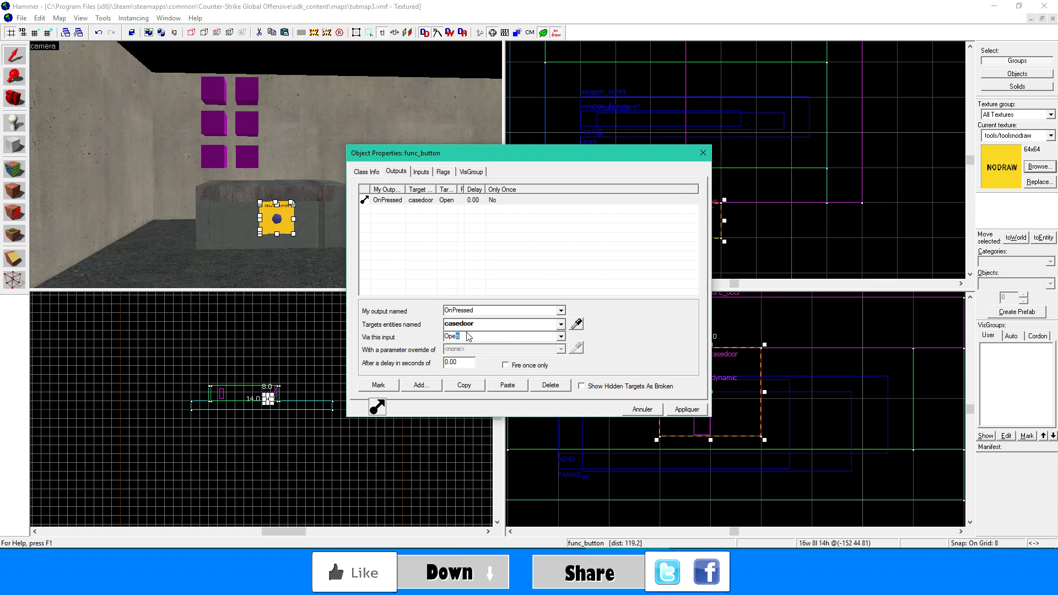
pyautogui.click(686, 409)
# - Add a second output to the func_button, with OnPressed as its triggering event
pyautogui.click(421, 384)
pyautogui.click(560, 310)
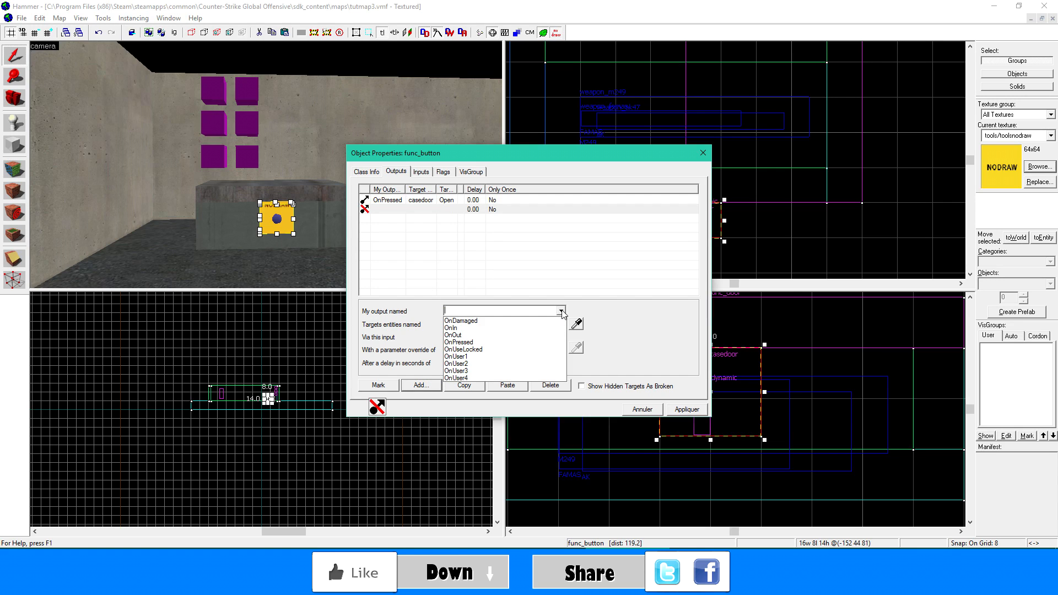
pyautogui.click(531, 339)
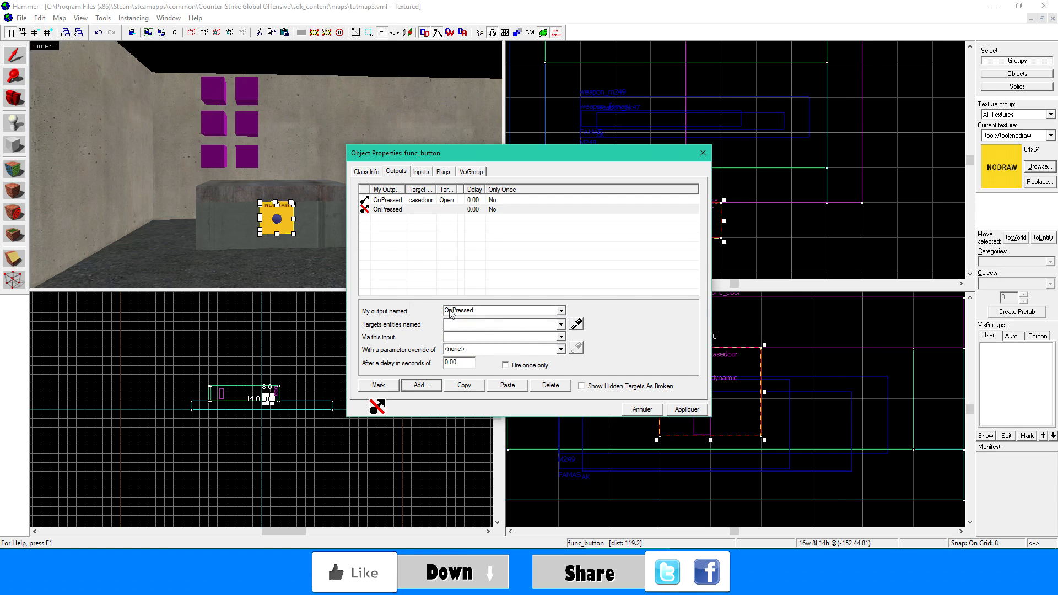
pyautogui.click(283, 260)
pyautogui.press('d')
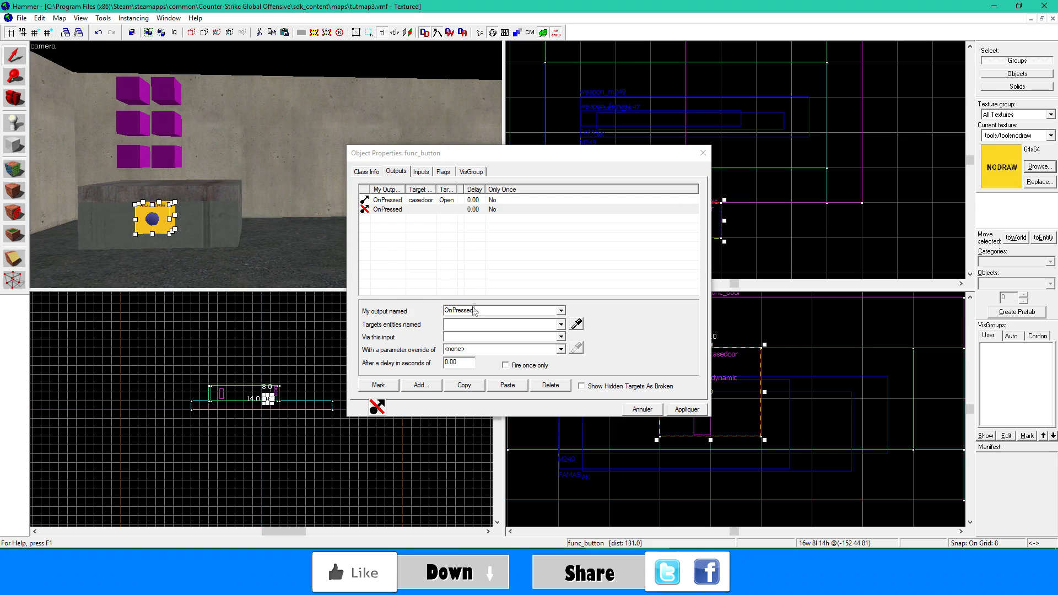
pyautogui.click(476, 324)
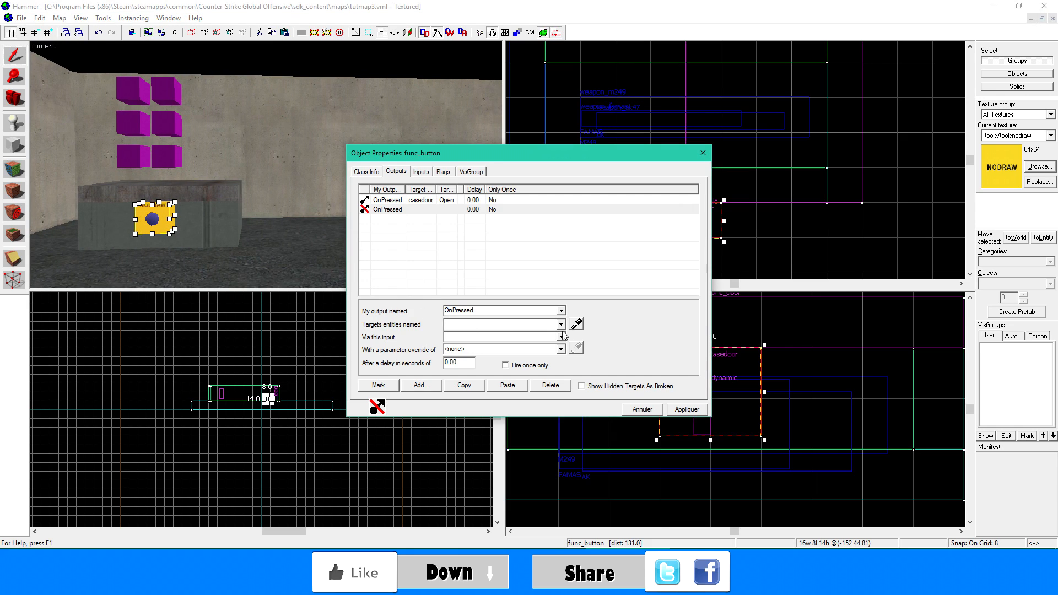
pyautogui.write('d')
pyautogui.press('BackSpace')
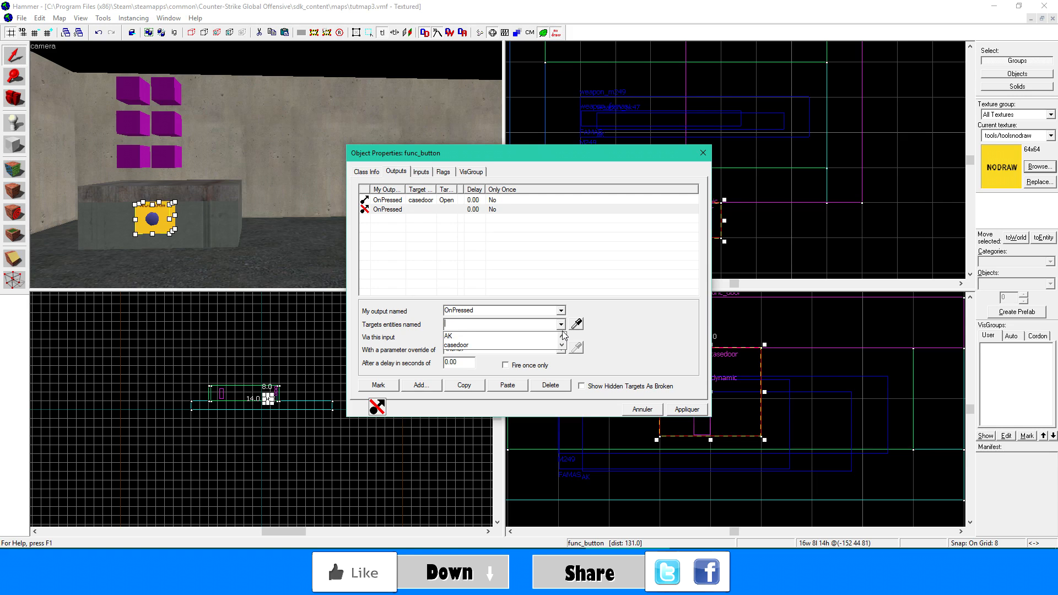
# - Target the logic_case pick with the PickRandom input in the second OnPressed output, then apply and close the button's properties
pyautogui.click(576, 324)
pyautogui.click(270, 398)
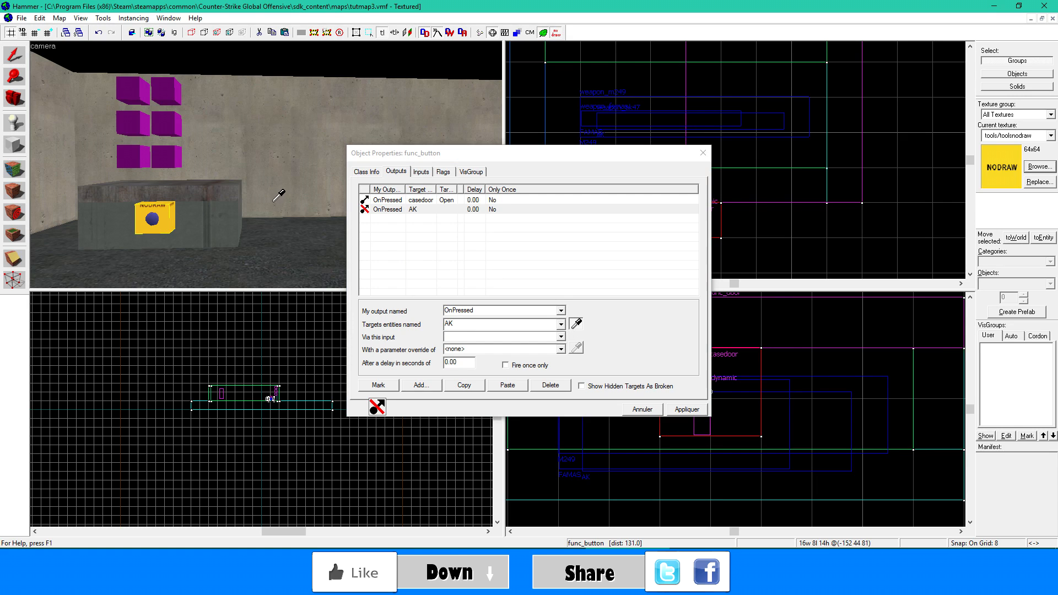
pyautogui.click(269, 398)
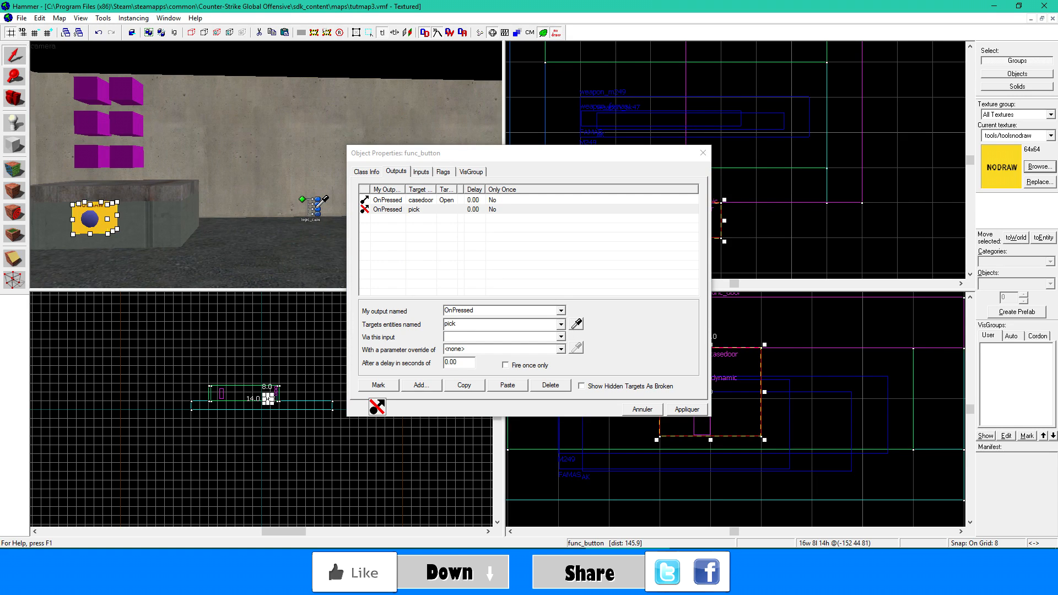
pyautogui.press('a')
pyautogui.click(488, 337)
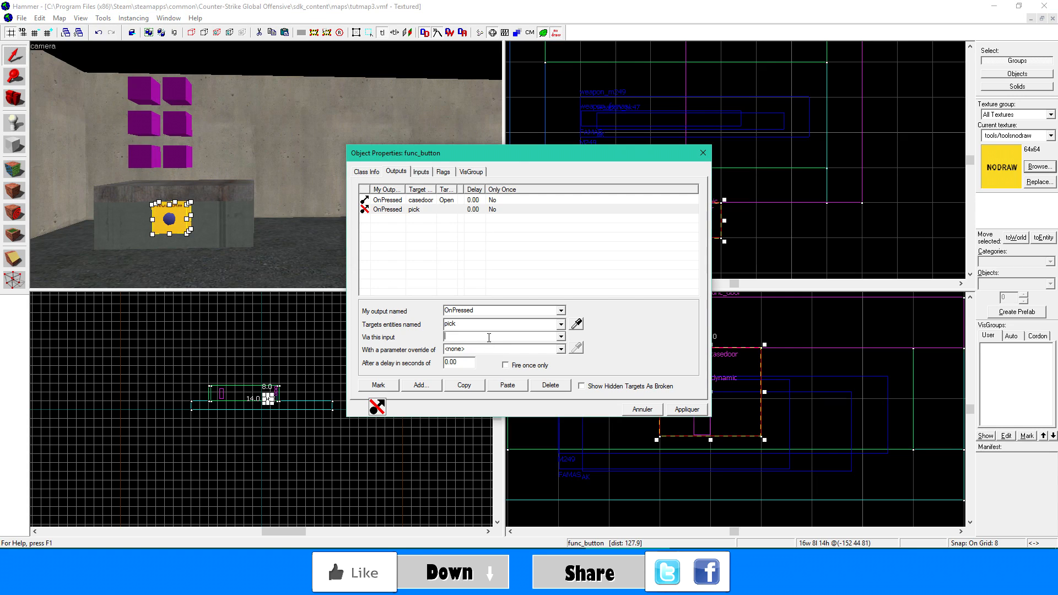
pyautogui.write('PickRandom')
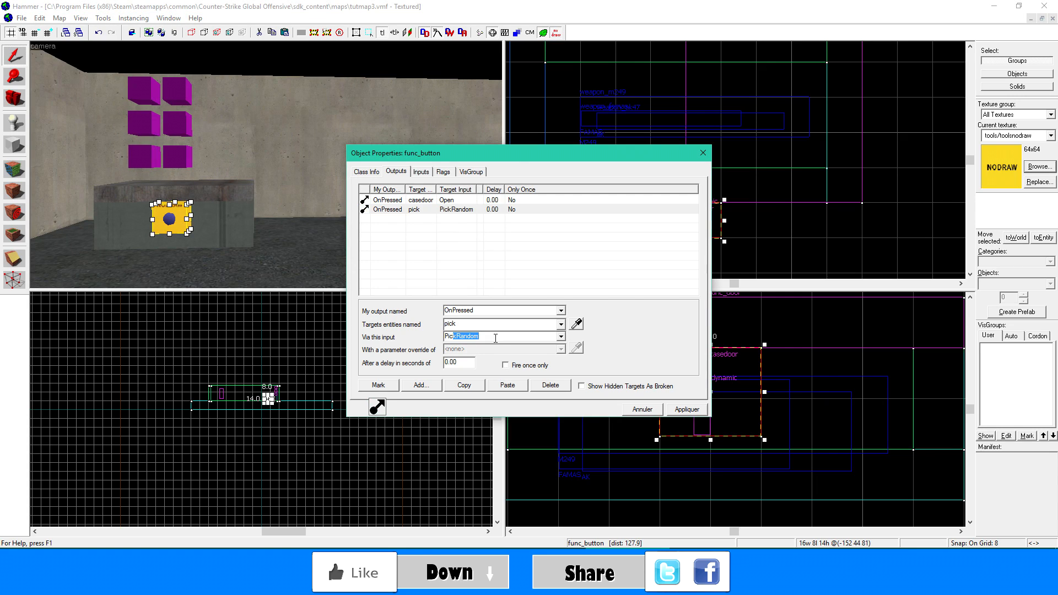
pyautogui.click(689, 410)
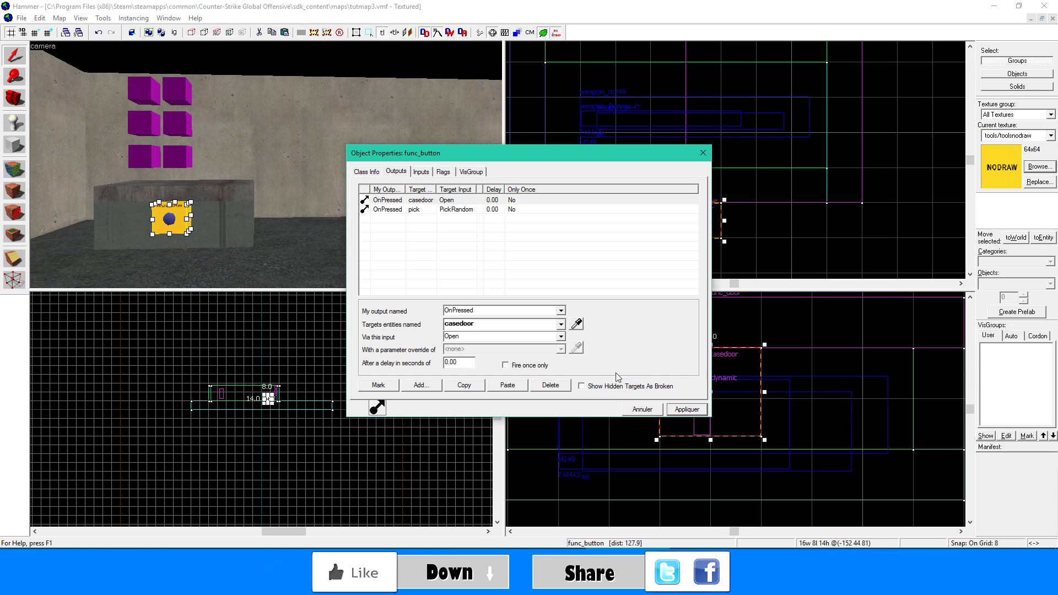
pyautogui.click(466, 210)
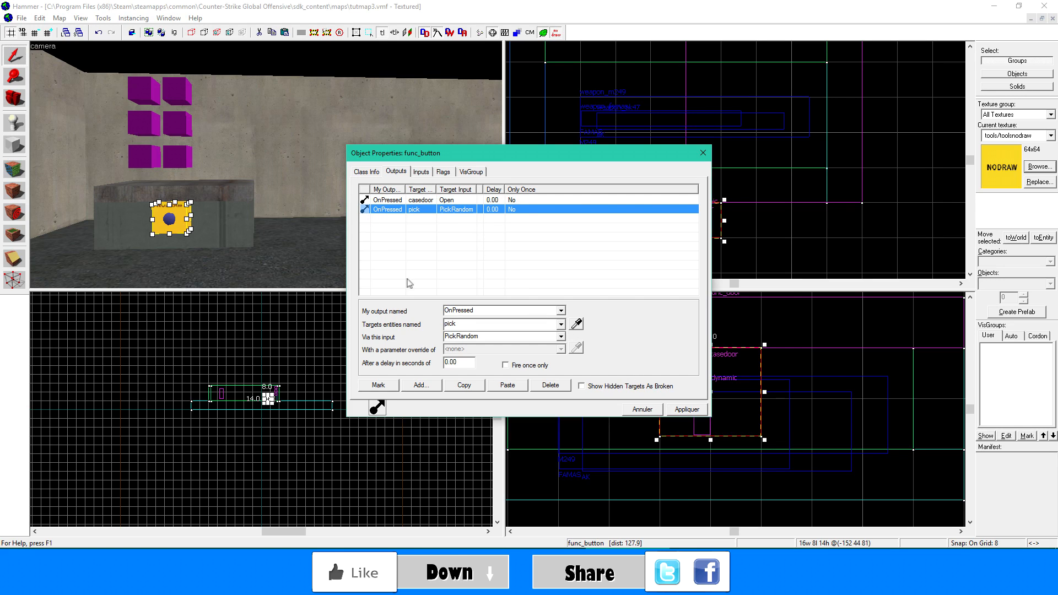
pyautogui.press('a')
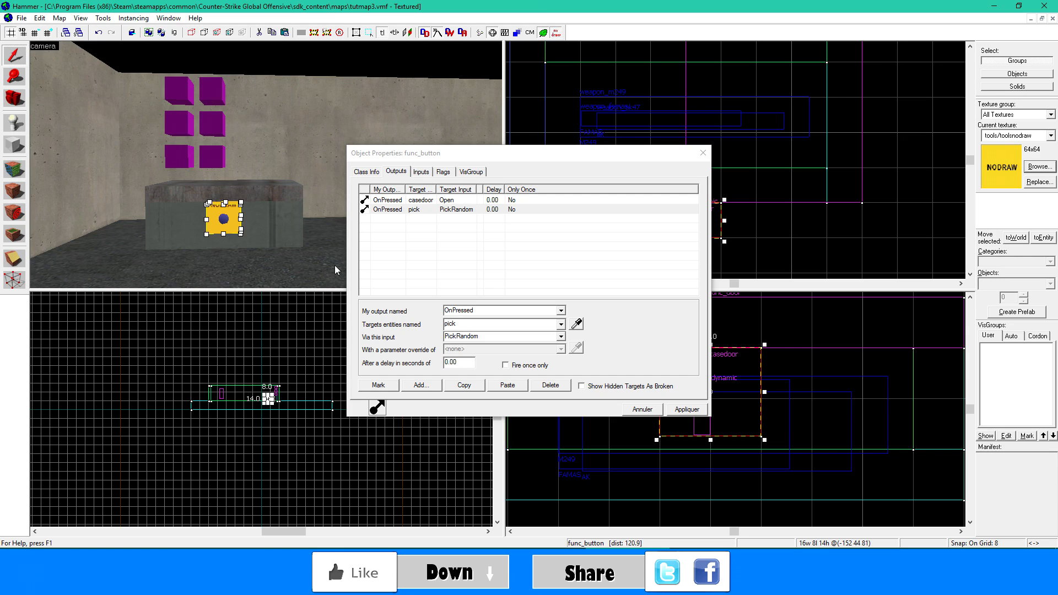
pyautogui.click(688, 410)
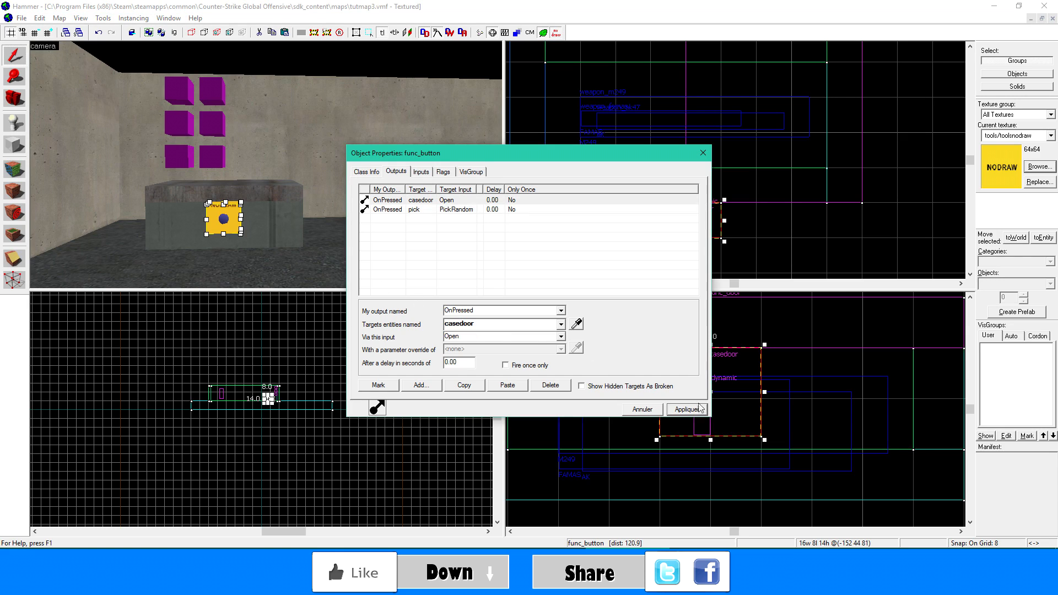
pyautogui.click(703, 153)
# - Add an OnCase01 output to the pick logic_case that sends ForceSpawn to Gun1_spawn, and apply it
pyautogui.click(423, 206)
pyautogui.doubleClick(423, 205)
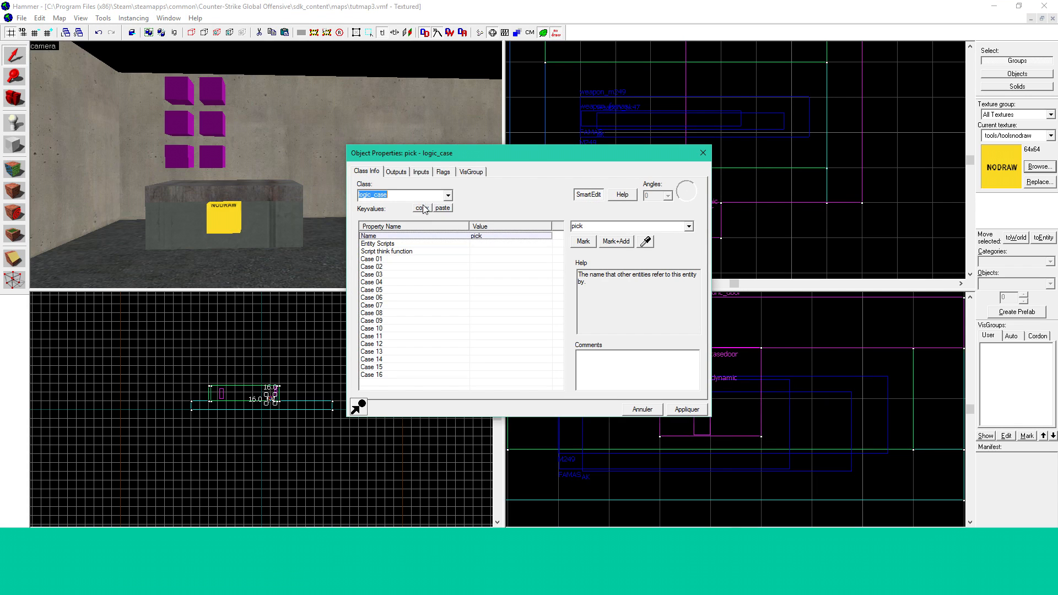
pyautogui.click(403, 172)
pyautogui.click(422, 385)
pyautogui.click(560, 311)
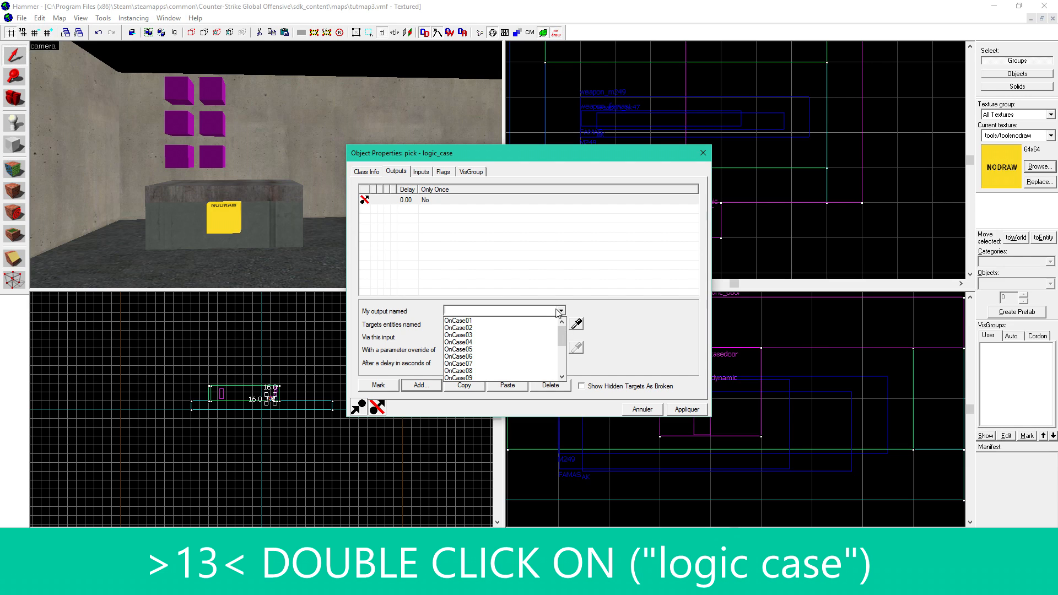
pyautogui.click(537, 320)
pyautogui.click(576, 323)
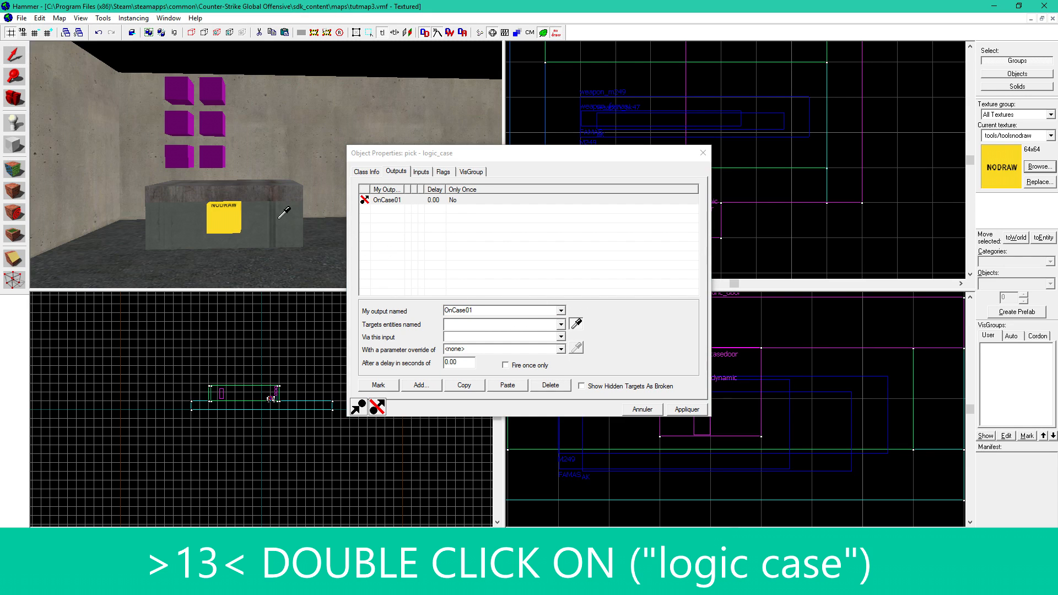
pyautogui.click(186, 88)
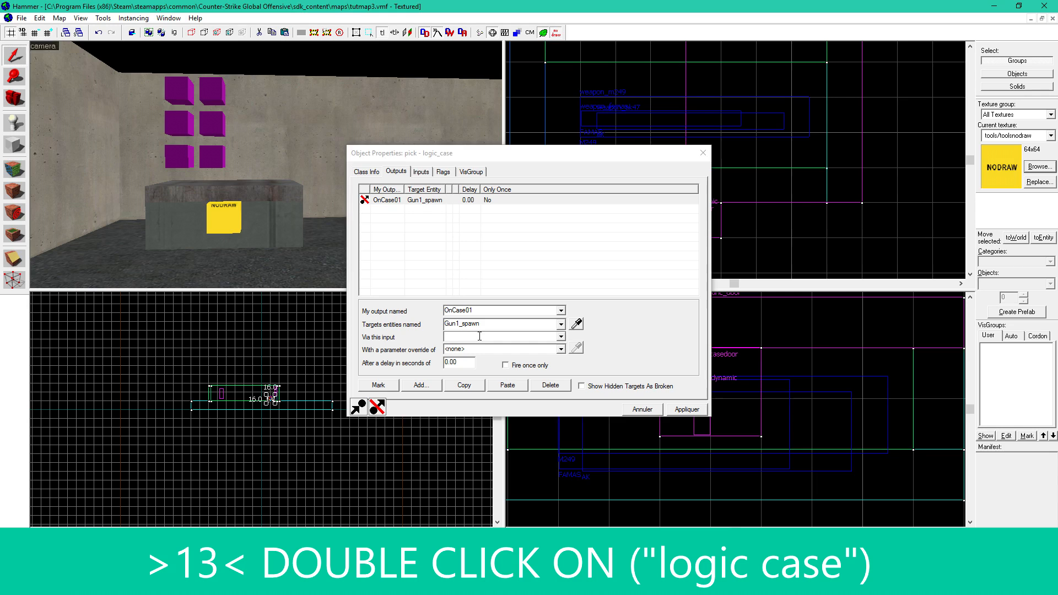
pyautogui.click(561, 338)
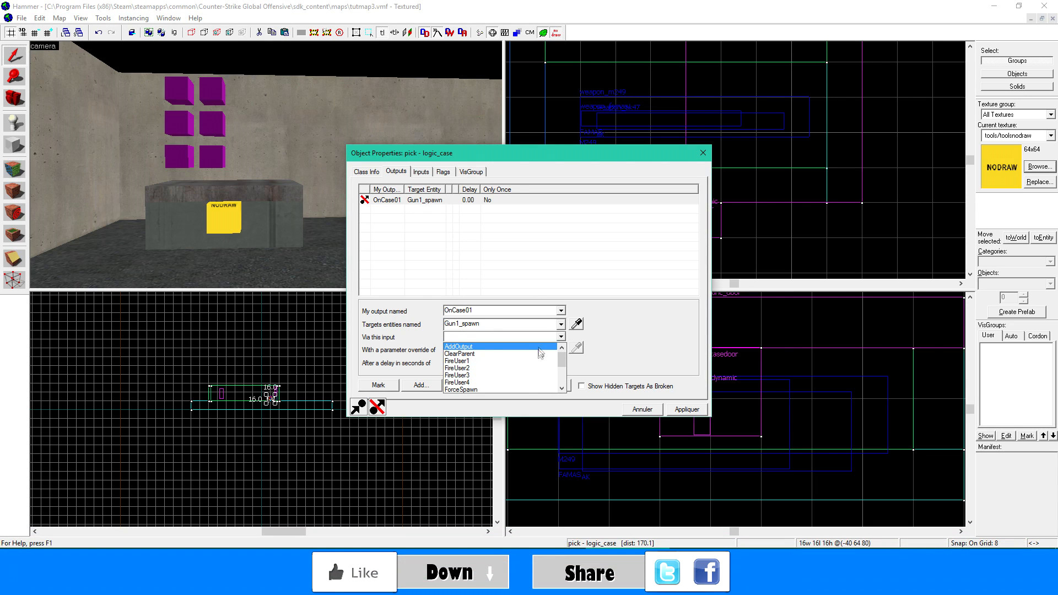
pyautogui.click(514, 389)
pyautogui.click(679, 410)
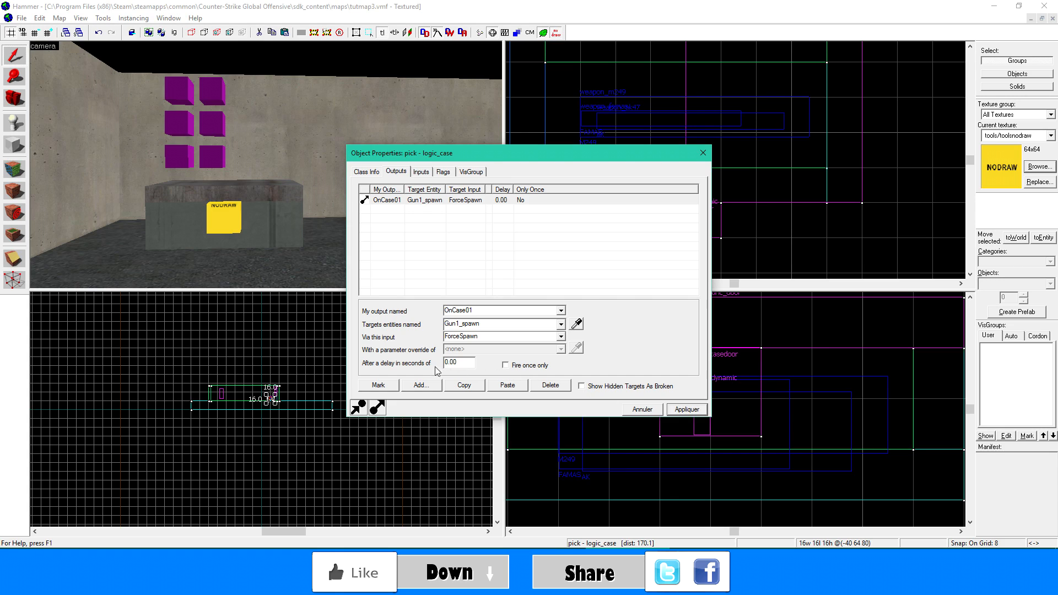
# - Add an OnCase02 output to the logic_case that sends ForceSpawn to Gun2_spawn, and apply it
pyautogui.click(428, 385)
pyautogui.click(560, 311)
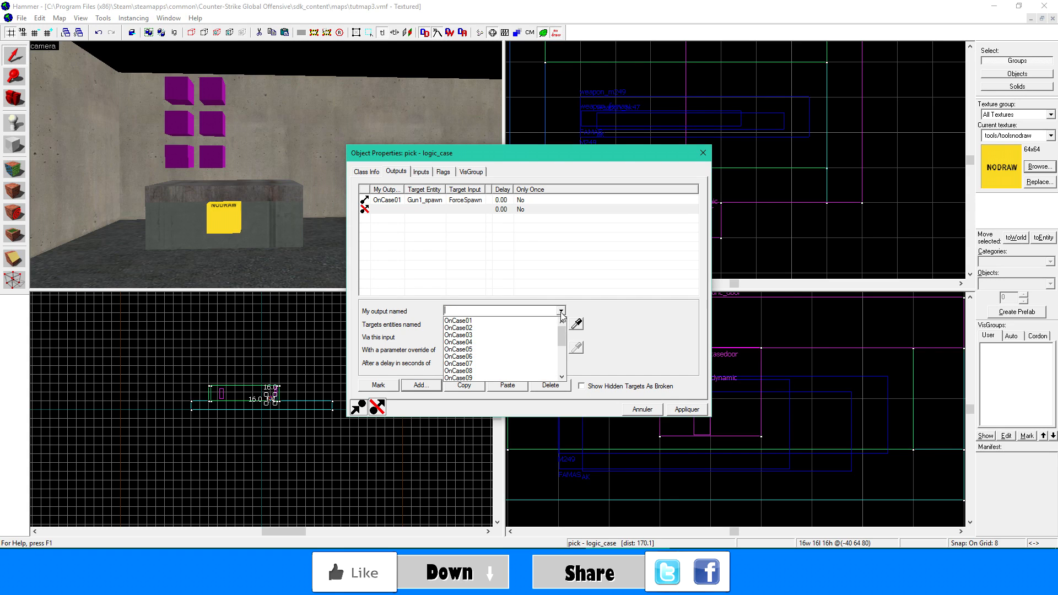
pyautogui.click(545, 322)
pyautogui.click(576, 323)
pyautogui.click(186, 128)
pyautogui.click(489, 335)
pyautogui.write('d')
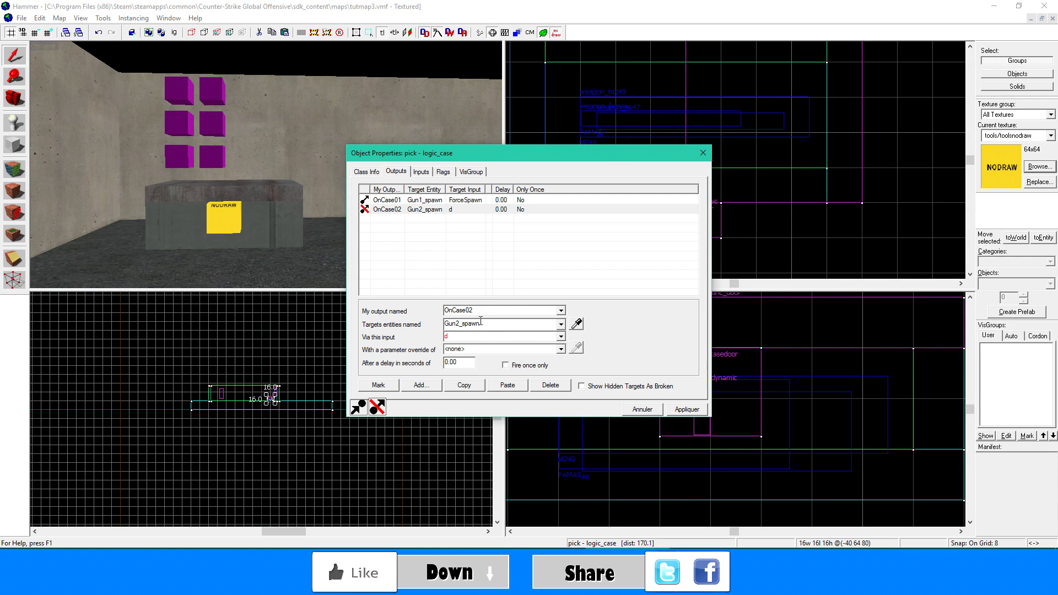
pyautogui.write('ForceSpawn')
pyautogui.click(688, 410)
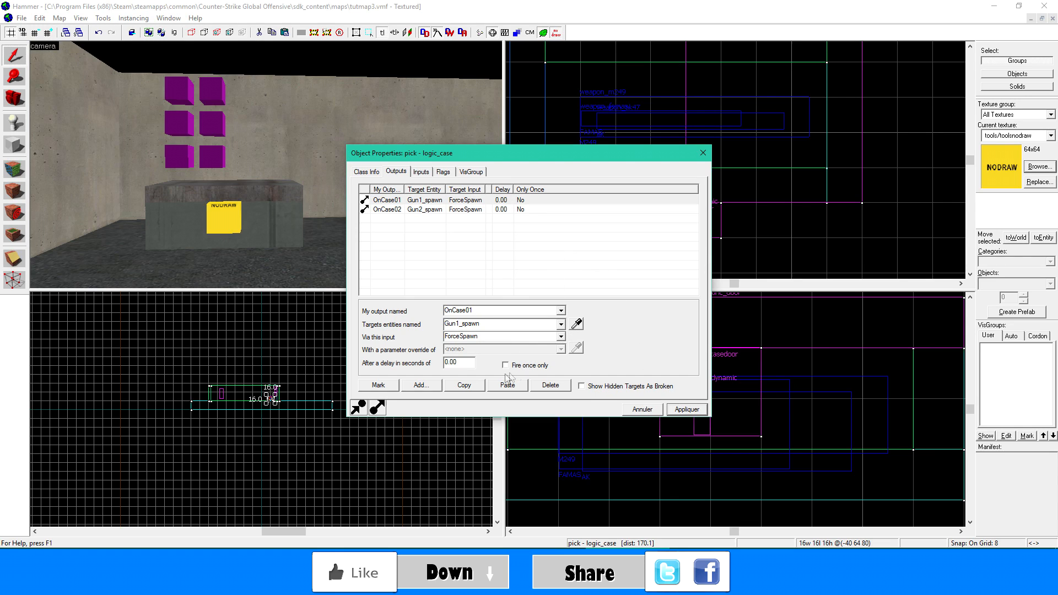
# - Add an OnCase03 output to the logic_case that sends ForceSpawn to Gun3_spawn, then apply and close its properties
pyautogui.click(426, 385)
pyautogui.click(560, 310)
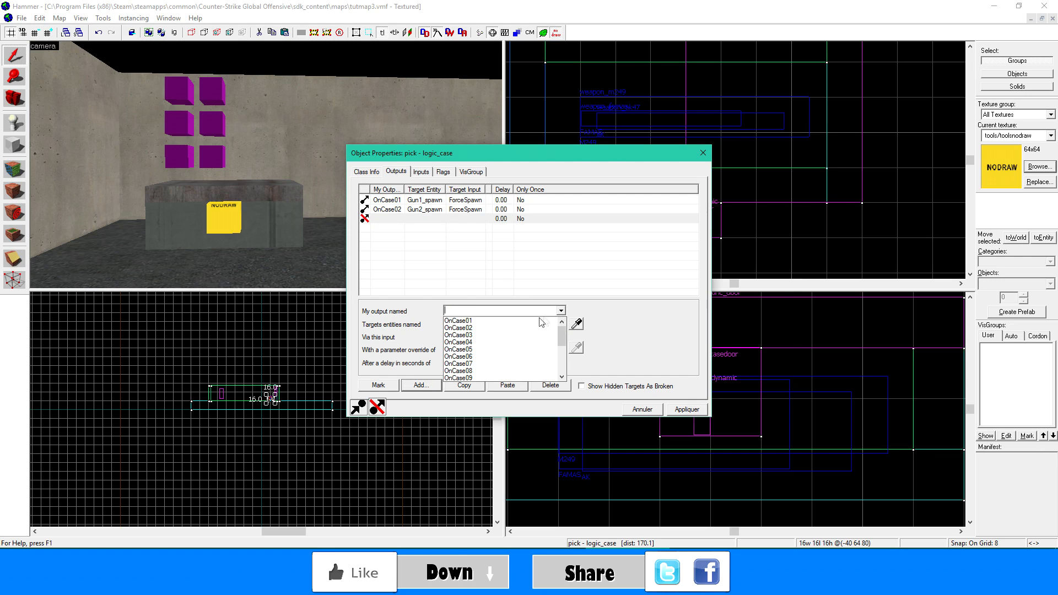
pyautogui.click(513, 332)
pyautogui.click(575, 323)
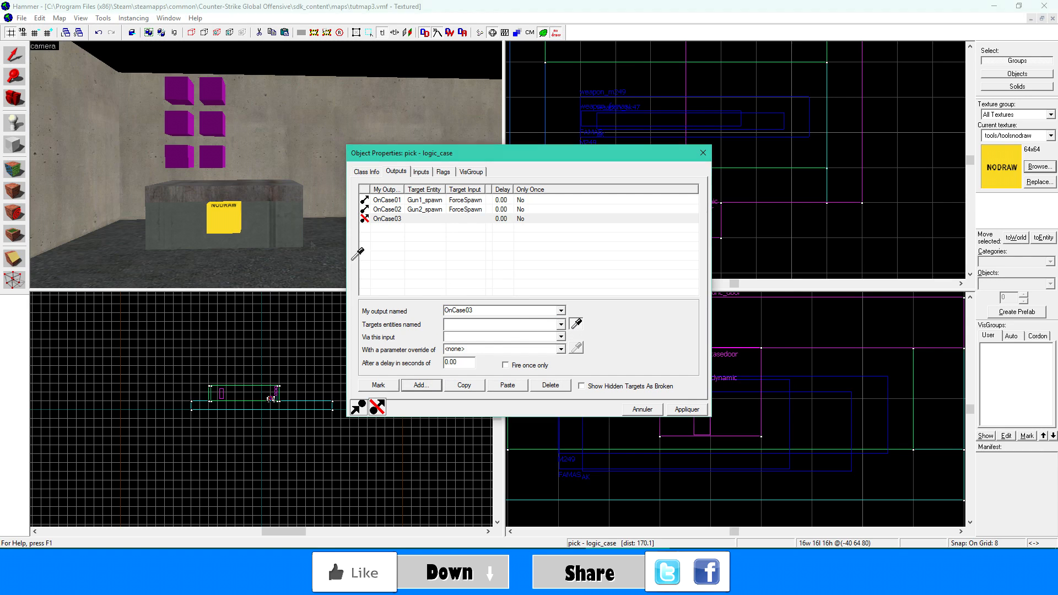
pyautogui.click(180, 158)
pyautogui.click(518, 336)
pyautogui.write('d')
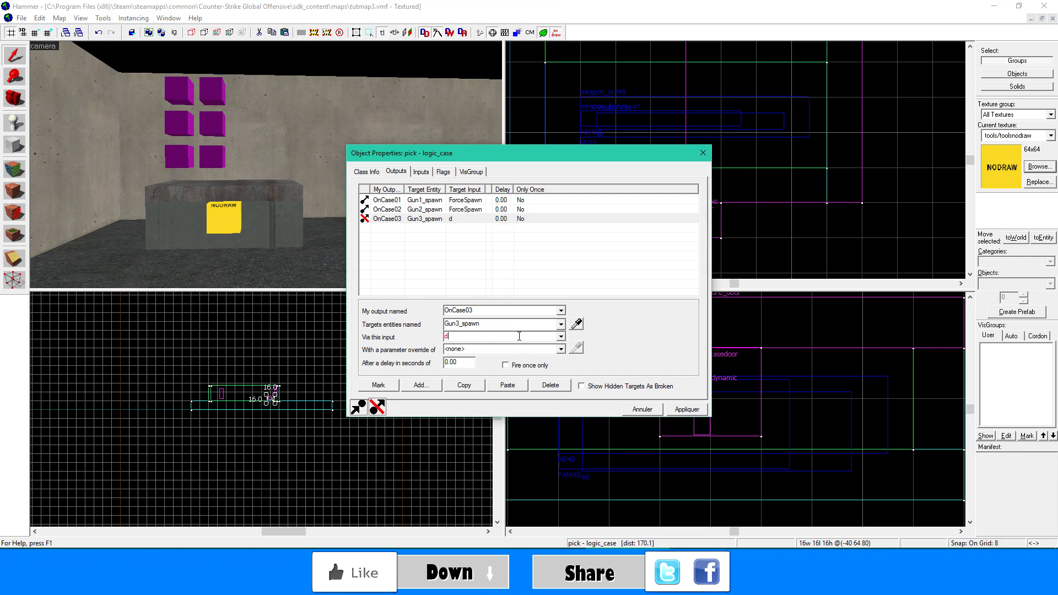
pyautogui.press('BackSpace')
pyautogui.write('ForceSpawn')
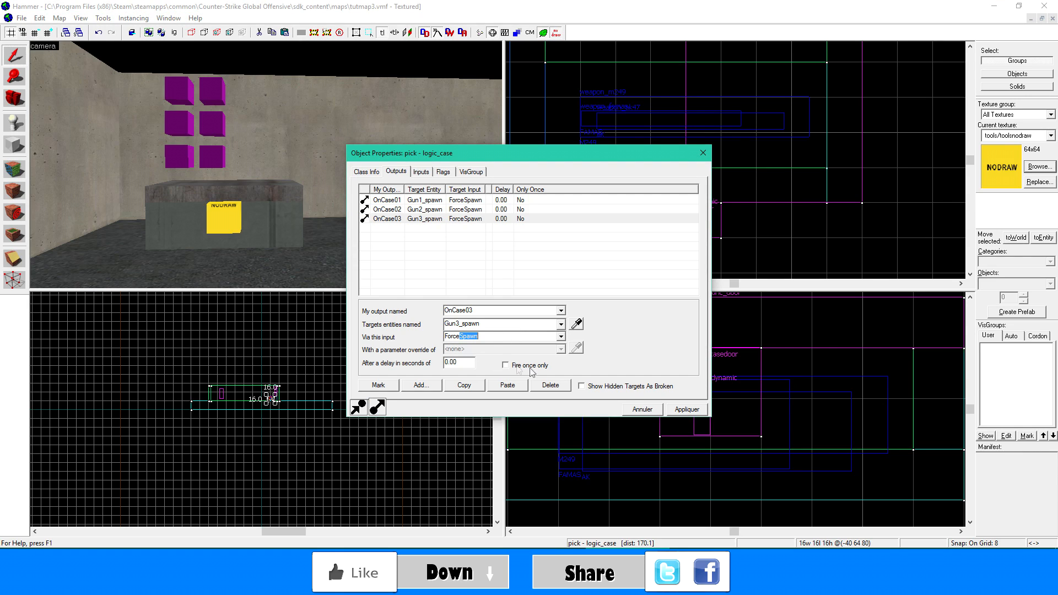
pyautogui.click(683, 409)
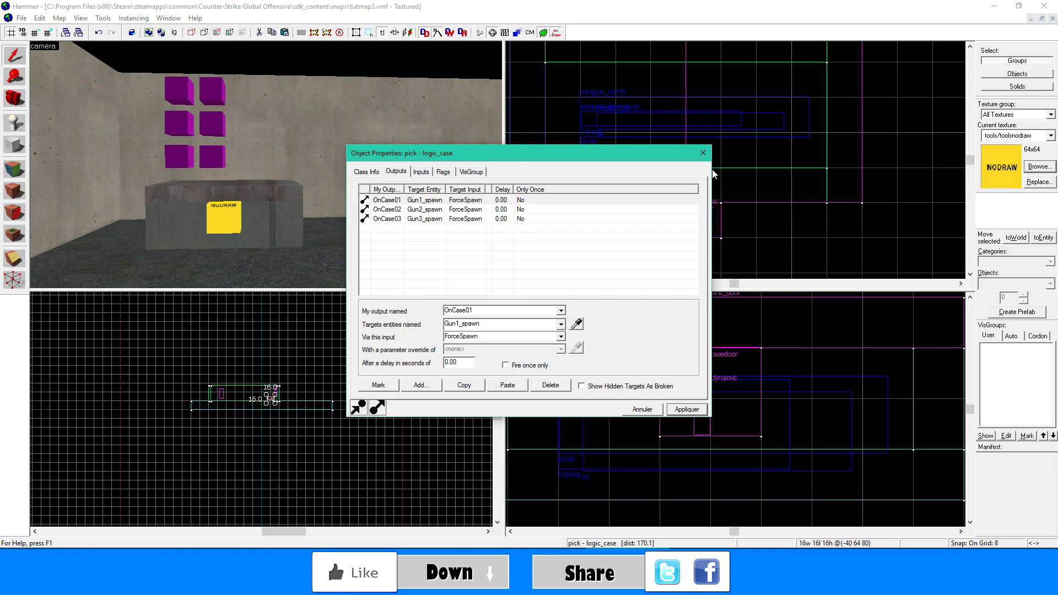
pyautogui.click(703, 153)
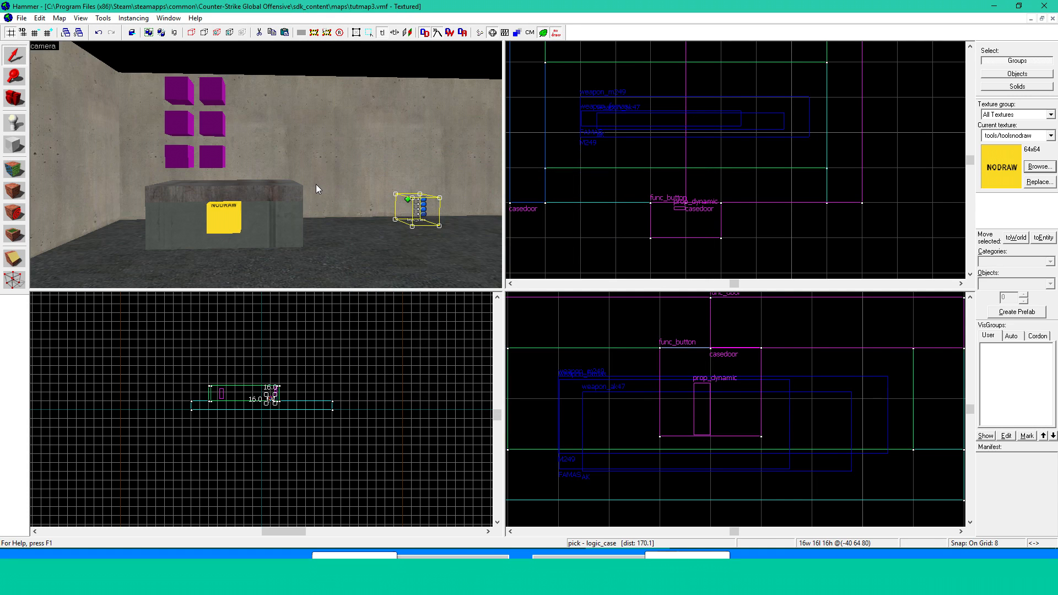
# - Place a new point entity on top of the concrete case
pyautogui.hotkey('shift', 'e')
pyautogui.click(255, 184)
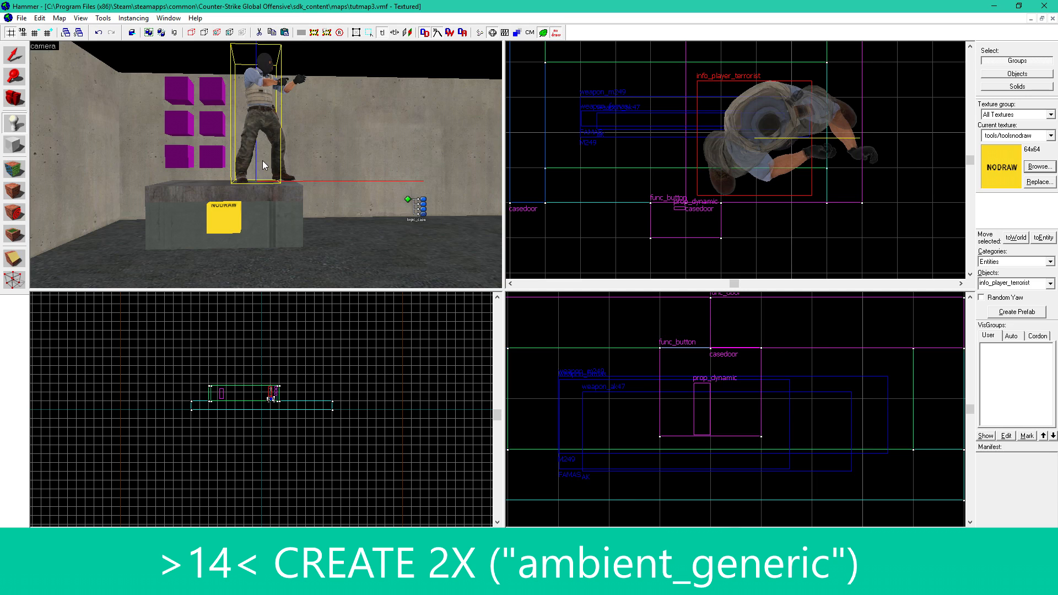
pyautogui.hotkey('shift', 's')
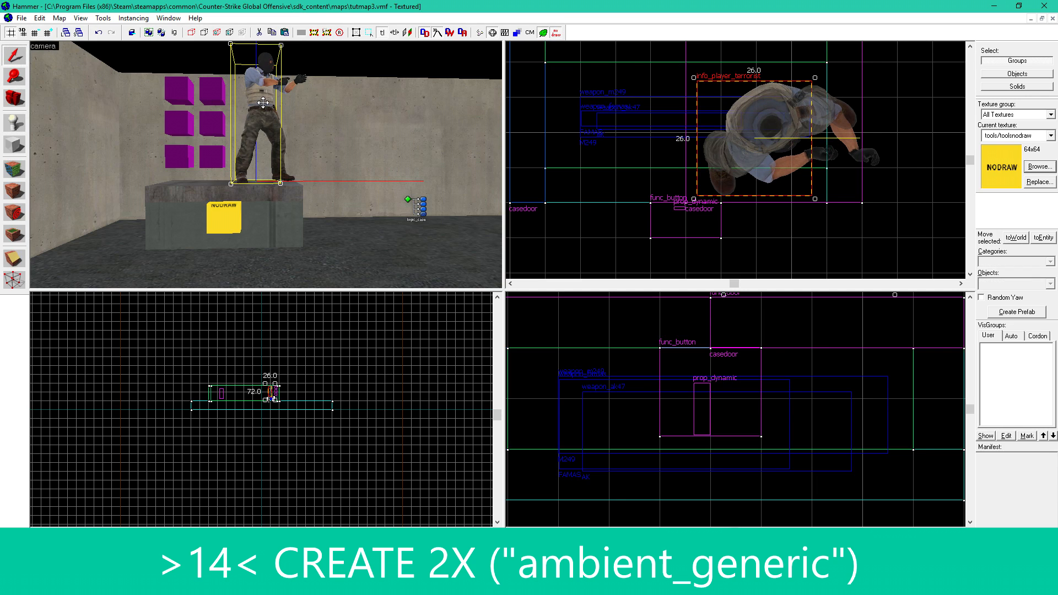
# - Change the class of the entity on the case to ambient_generic and apply it
pyautogui.doubleClick(262, 102)
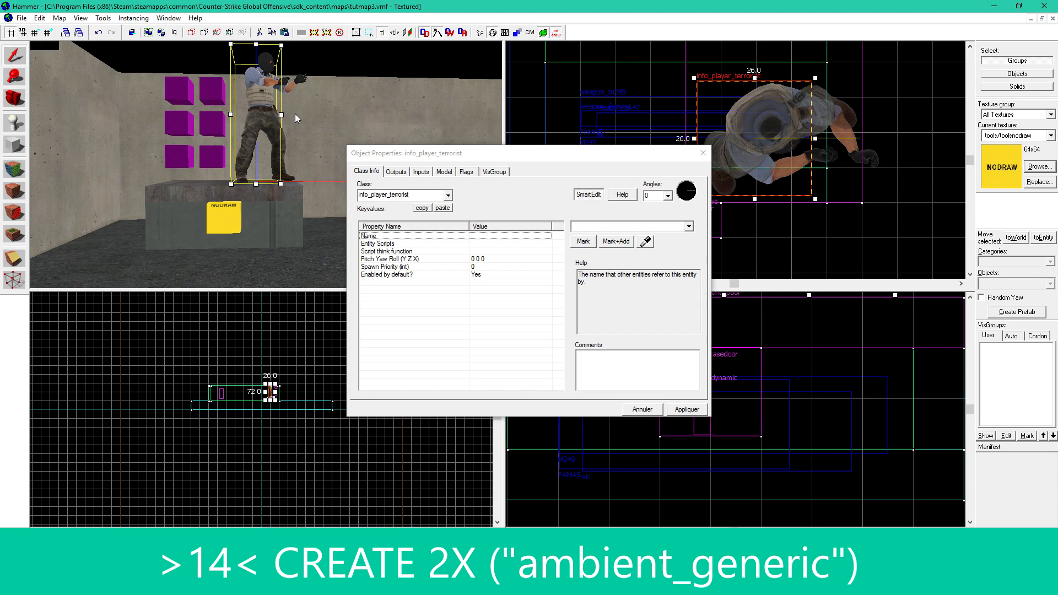
pyautogui.doubleClick(411, 195)
pyautogui.click(410, 195)
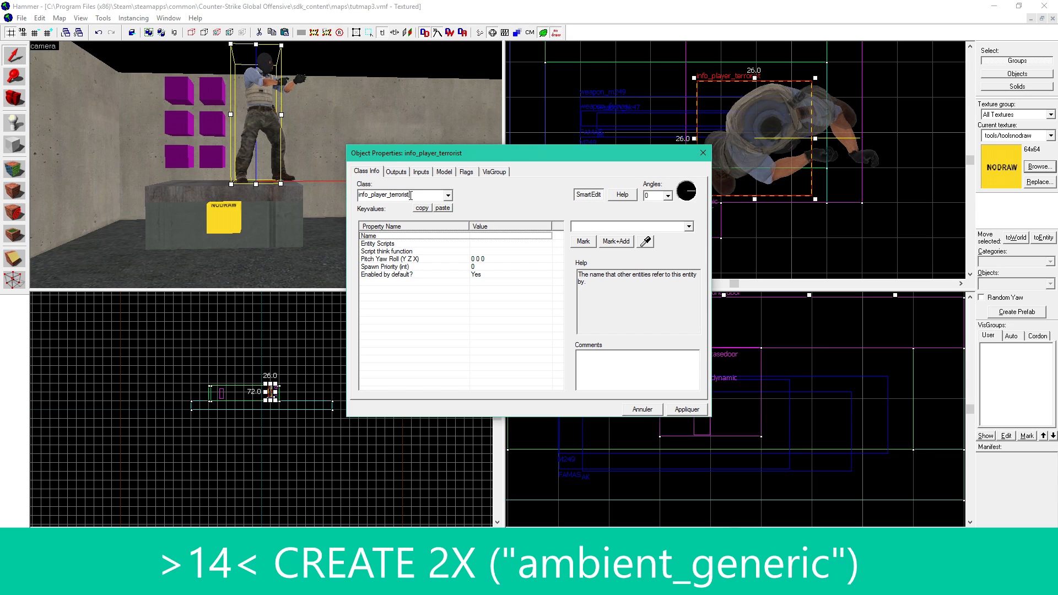
pyautogui.write('am')
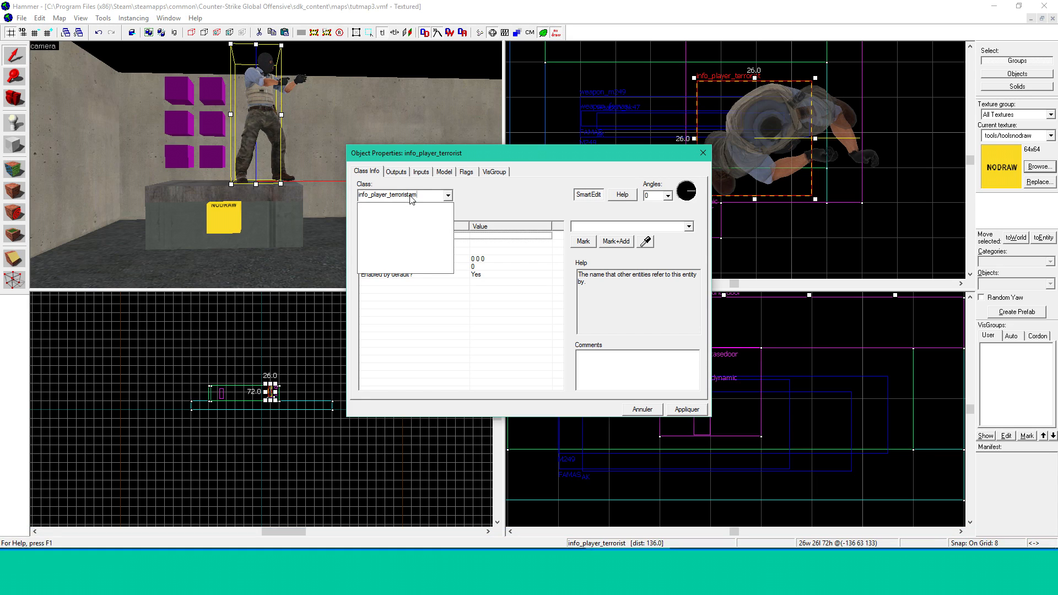
pyautogui.press('BackSpace')
pyautogui.press('BackSpace')
pyautogui.press('BackSpace')
pyautogui.press('BackSpace')
pyautogui.press('BackSpace')
pyautogui.press('BackSpace')
pyautogui.press('BackSpace')
pyautogui.press('BackSpace')
pyautogui.press('BackSpace')
pyautogui.press('BackSpace')
pyautogui.press('BackSpace')
pyautogui.press('BackSpace')
pyautogui.press('BackSpace')
pyautogui.press('BackSpace')
pyautogui.press('BackSpace')
pyautogui.press('BackSpace')
pyautogui.press('BackSpace')
pyautogui.press('BackSpace')
pyautogui.press('BackSpace')
pyautogui.press('BackSpace')
pyautogui.write('amb')
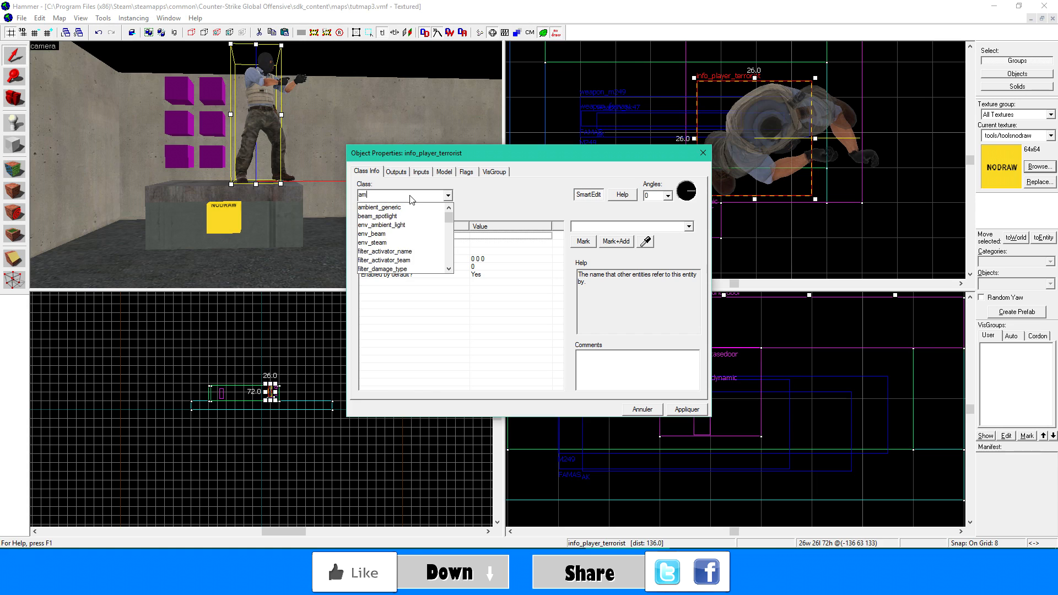
pyautogui.write('i')
pyautogui.click(401, 207)
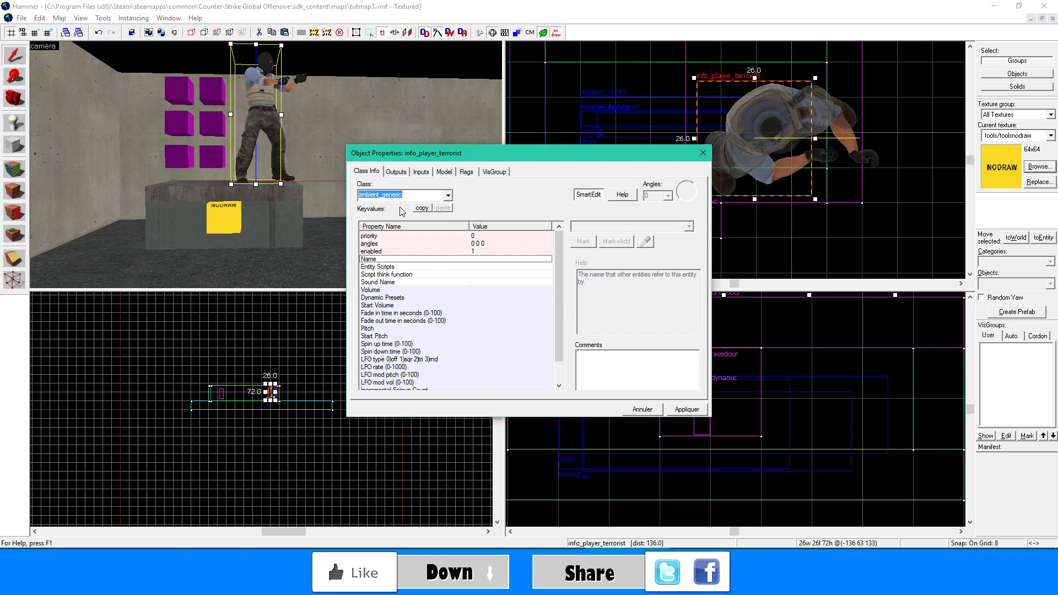
pyautogui.click(678, 407)
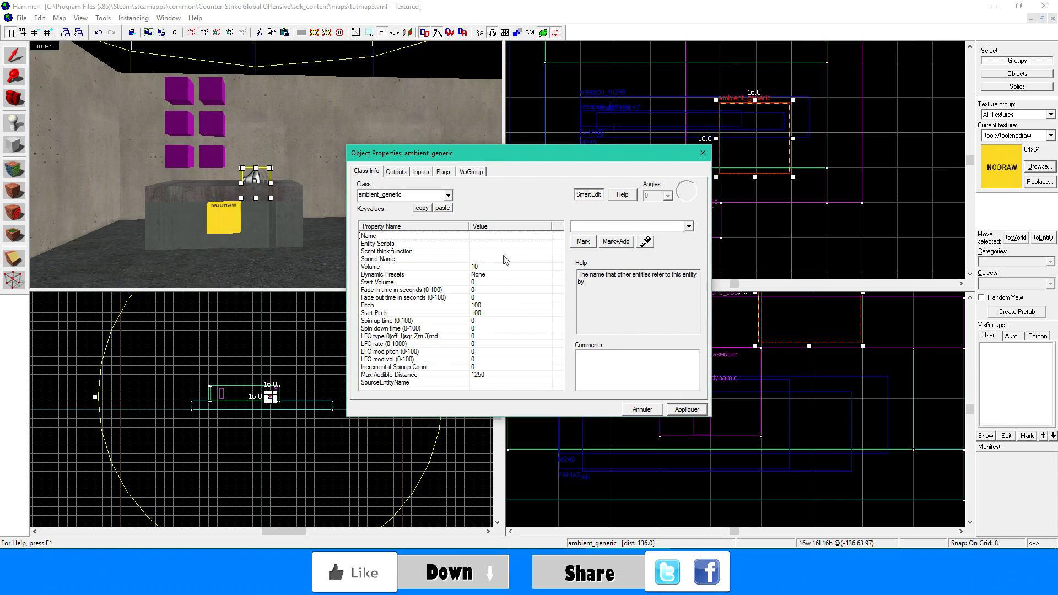
# - Name the ambient_generic sound1, then apply and close its properties
pyautogui.click(507, 237)
pyautogui.click(607, 228)
pyautogui.write('sound1')
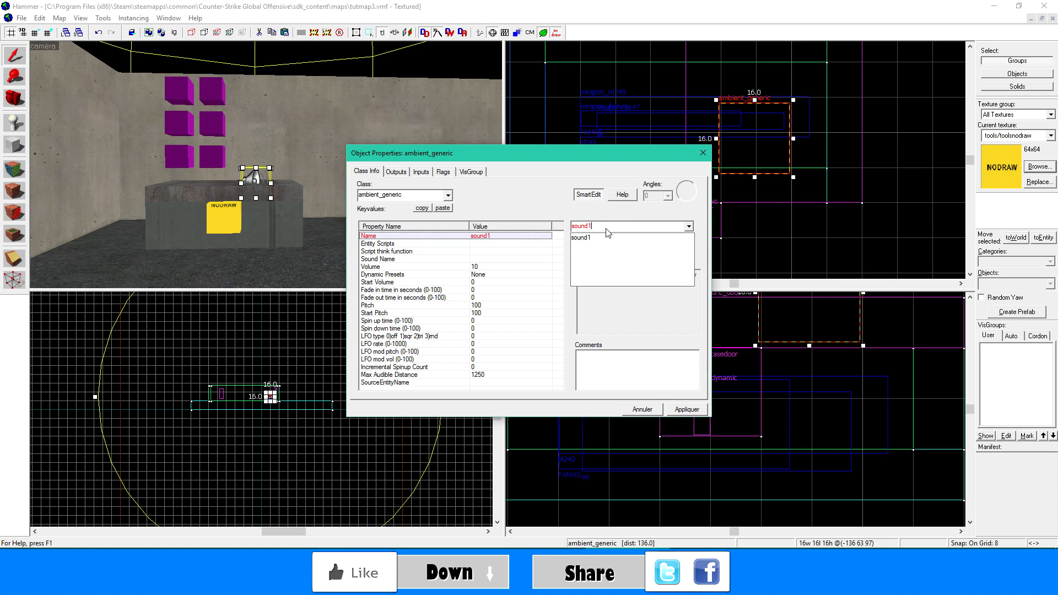
pyautogui.click(683, 409)
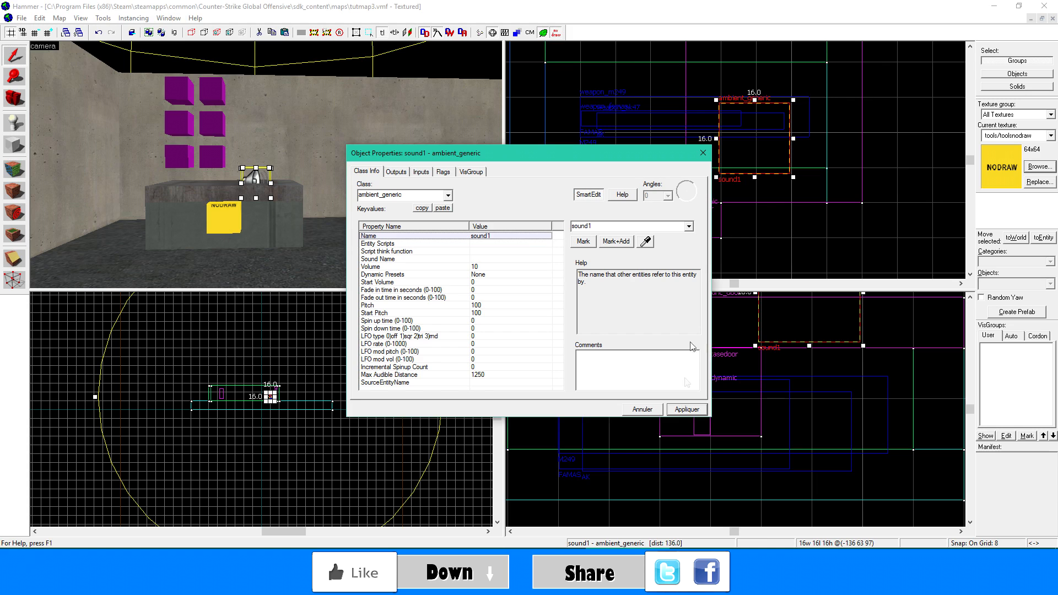
pyautogui.click(704, 155)
# - Move sound1 to the left side above the case, and add a copy on the right side named sound2
pyautogui.keyDown('shift'); pyautogui.moveTo(241, 183); pyautogui.dragTo(193, 156); pyautogui.keyUp('shift')
pyautogui.keyDown('shift'); pyautogui.moveTo(184, 168); pyautogui.dragTo(257, 161); pyautogui.keyUp('shift')
pyautogui.doubleClick(257, 163)
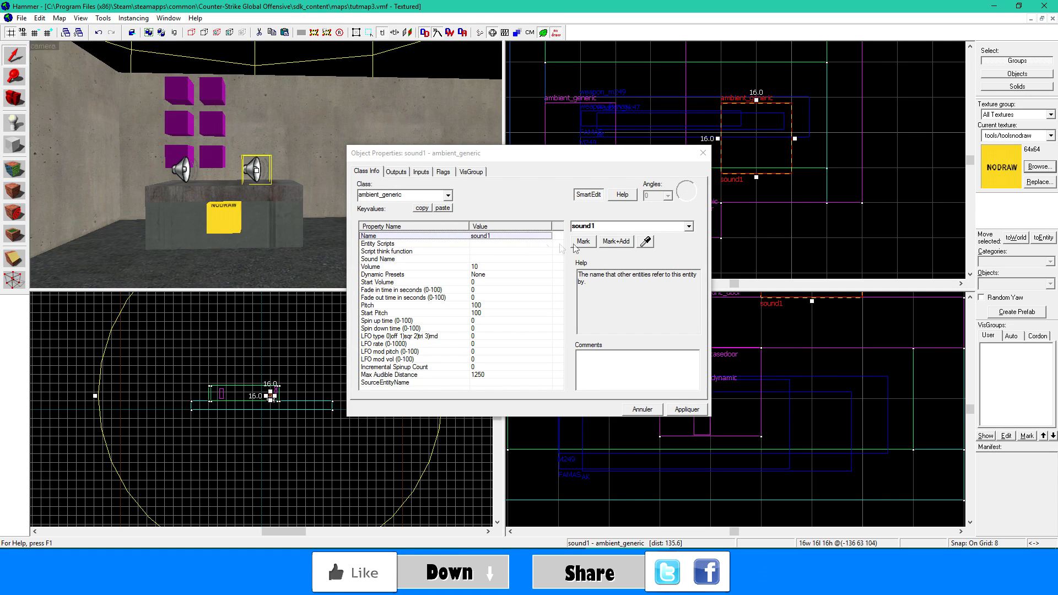
pyautogui.click(630, 226)
pyautogui.press('BackSpace')
pyautogui.write('2')
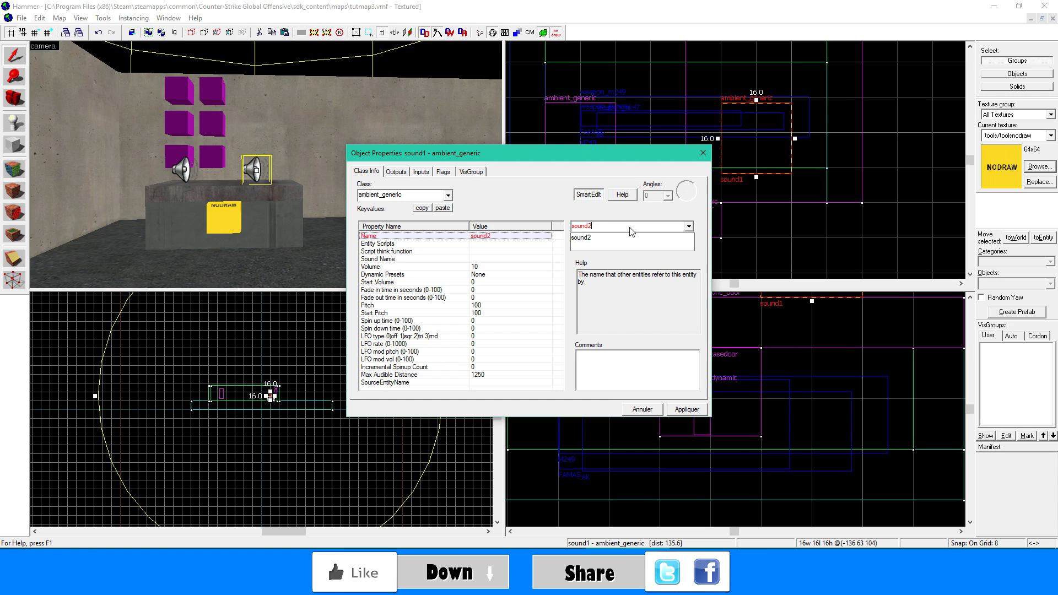
pyautogui.click(677, 410)
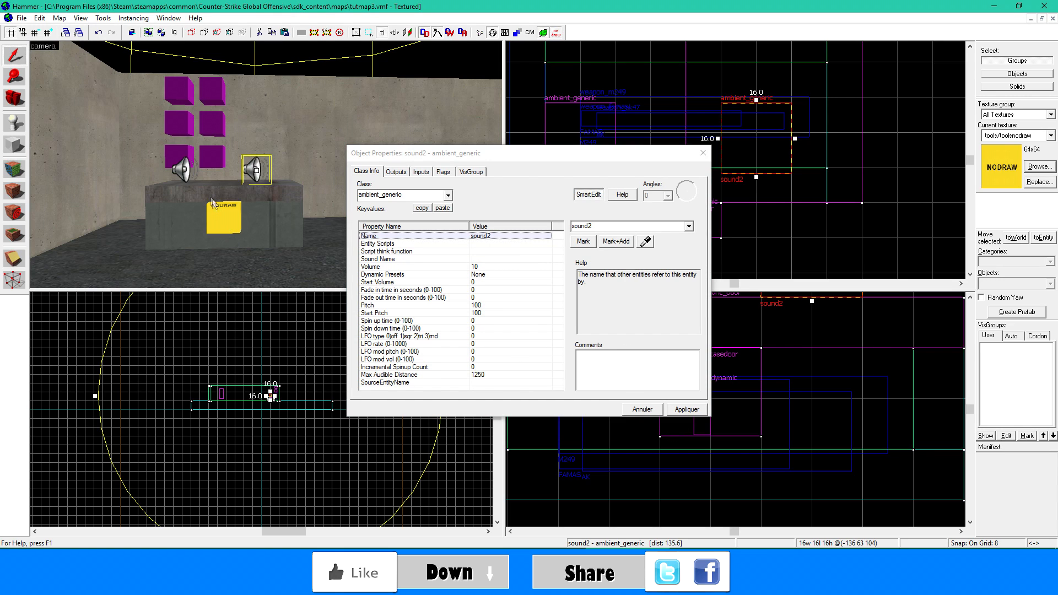
# - Set the Sound Name of sound1 to UI.CrateItemScroll, preview it, then apply and close the properties
pyautogui.click(185, 173)
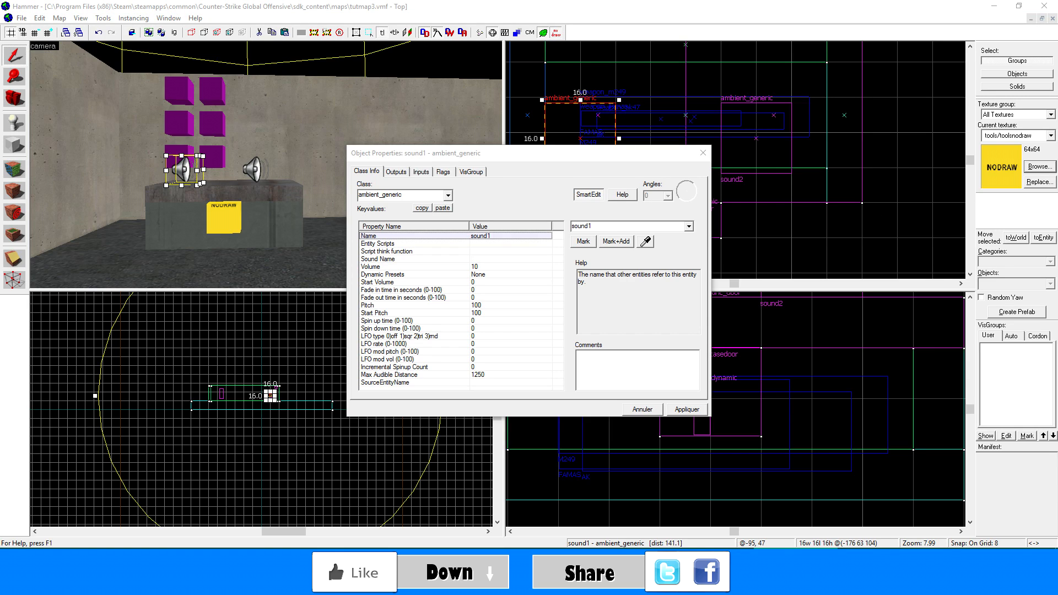
pyautogui.click(442, 290)
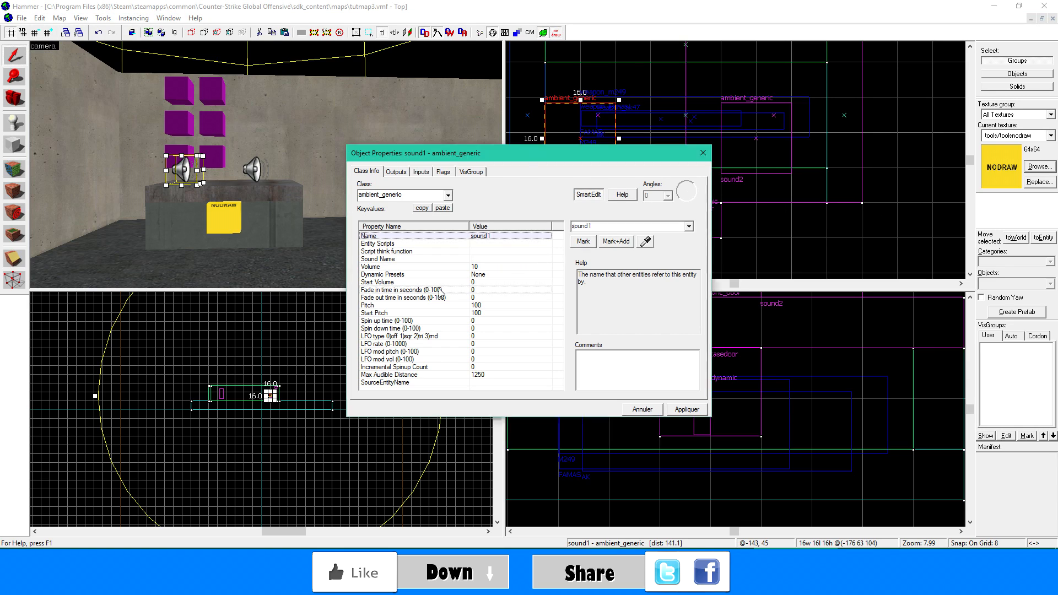
pyautogui.click(420, 259)
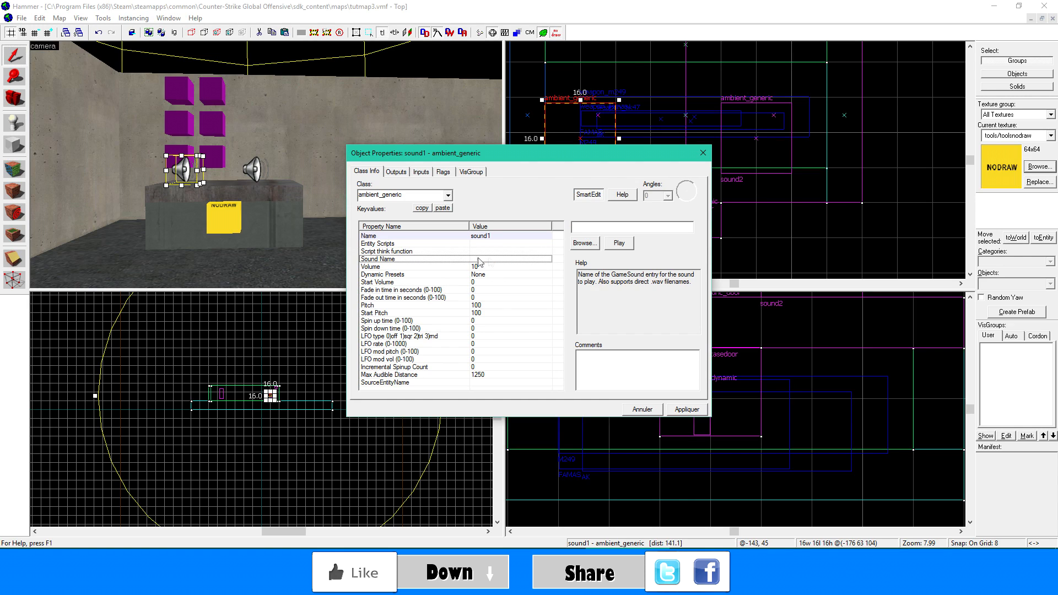
pyautogui.rightClick(591, 228)
pyautogui.click(629, 279)
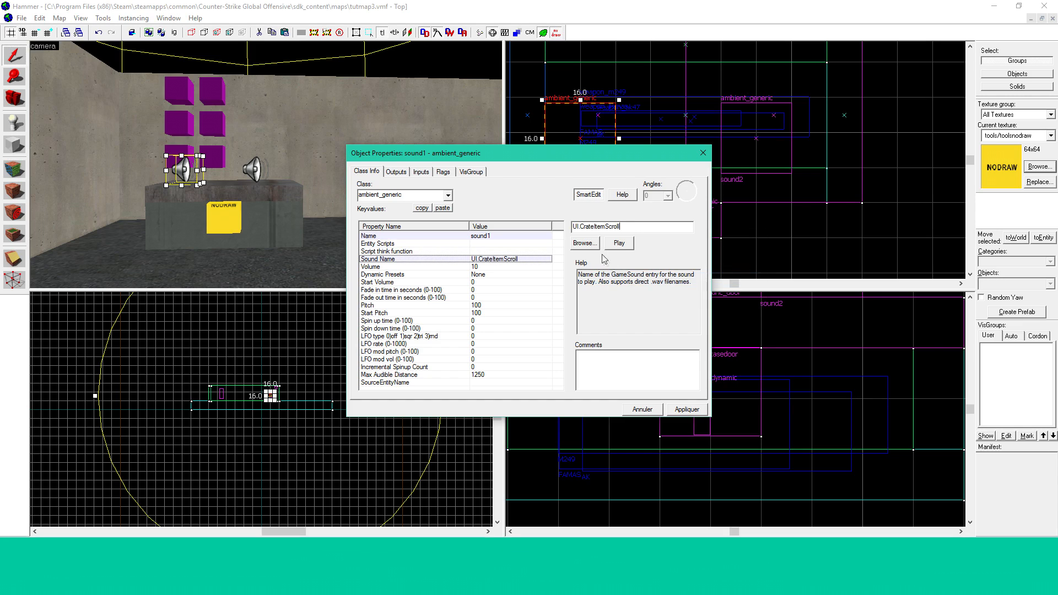
pyautogui.moveTo(630, 229); pyautogui.dragTo(579, 231)
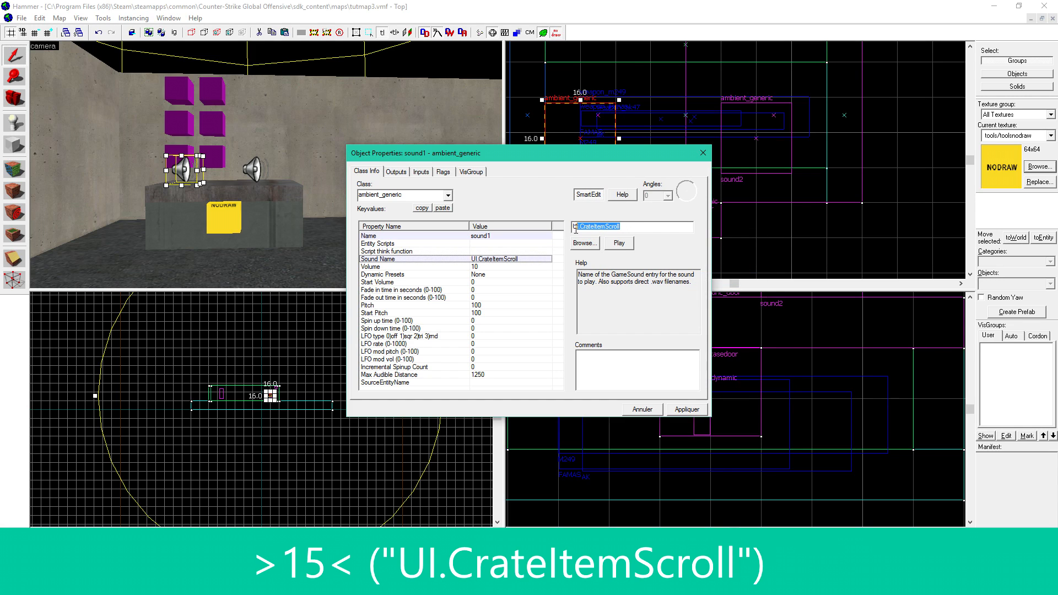
pyautogui.click(598, 227)
pyautogui.click(617, 246)
pyautogui.click(673, 410)
pyautogui.click(701, 154)
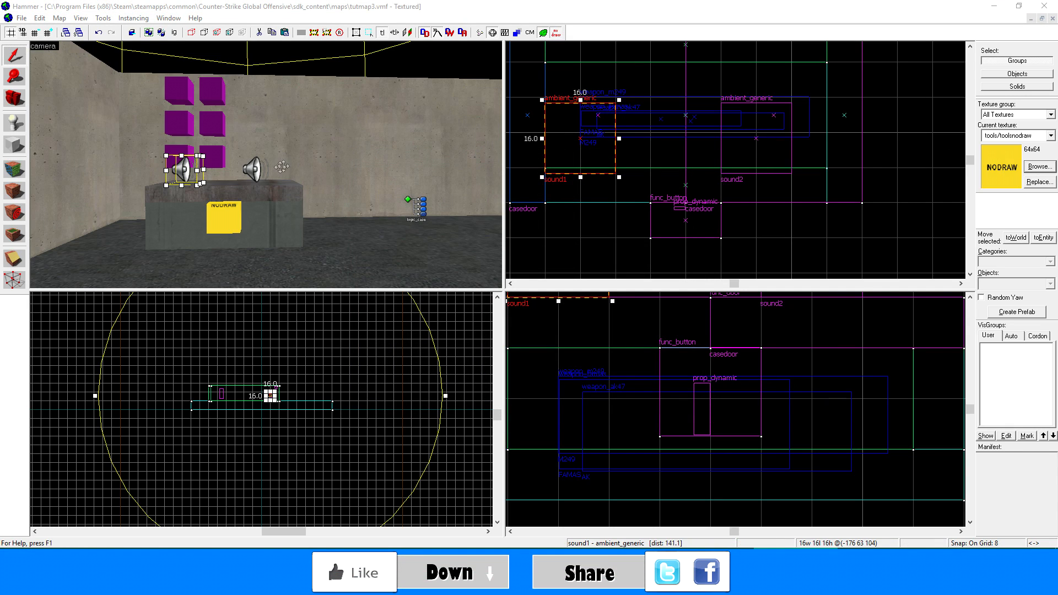
# - Set the Sound Name of sound2 to UI.CrateOpen, then apply and close its properties
pyautogui.doubleClick(255, 168)
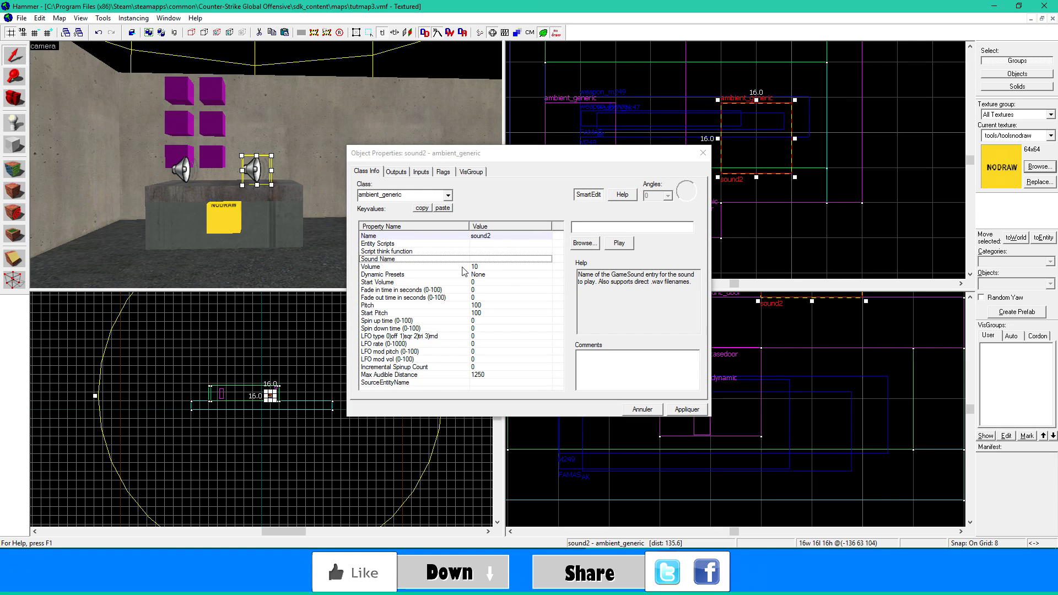
pyautogui.write('UI.CrateOpen')
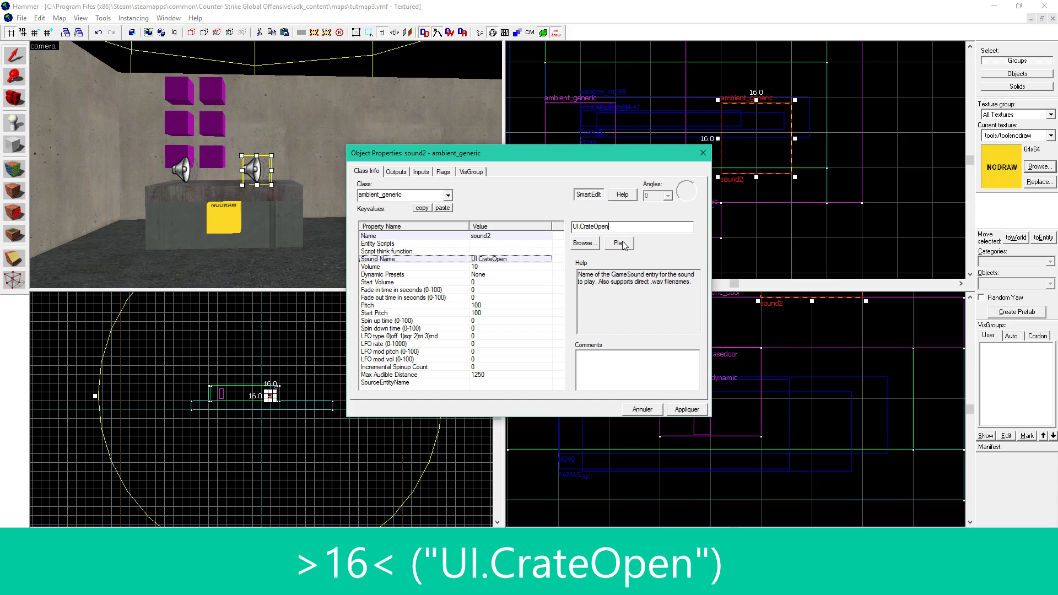
pyautogui.click(694, 414)
pyautogui.click(702, 152)
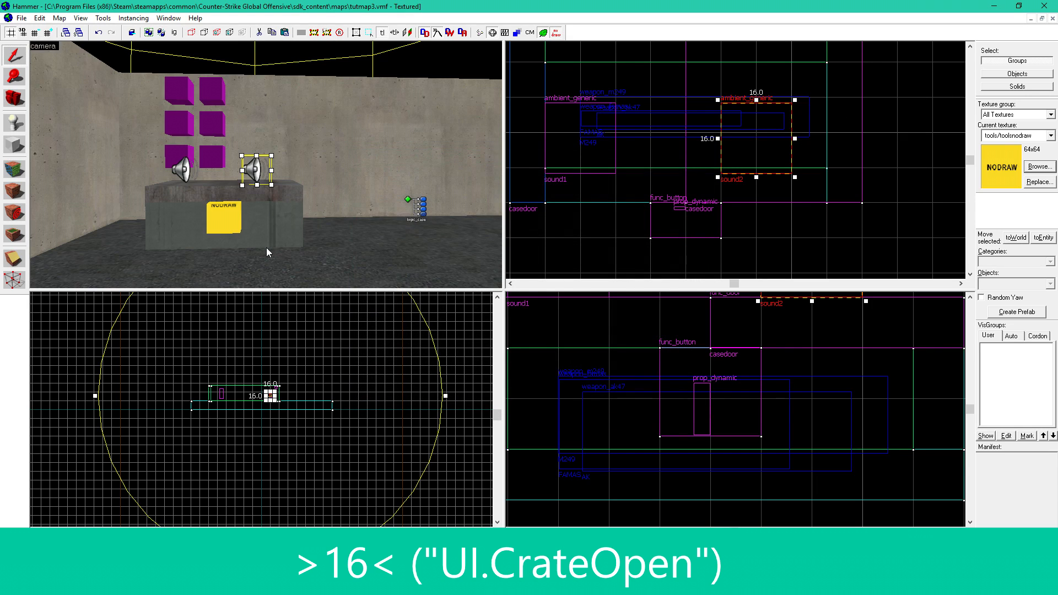
# - Add a third OnPressed output to the func_button on the case that sends PlaySound to sound1
pyautogui.click(288, 221)
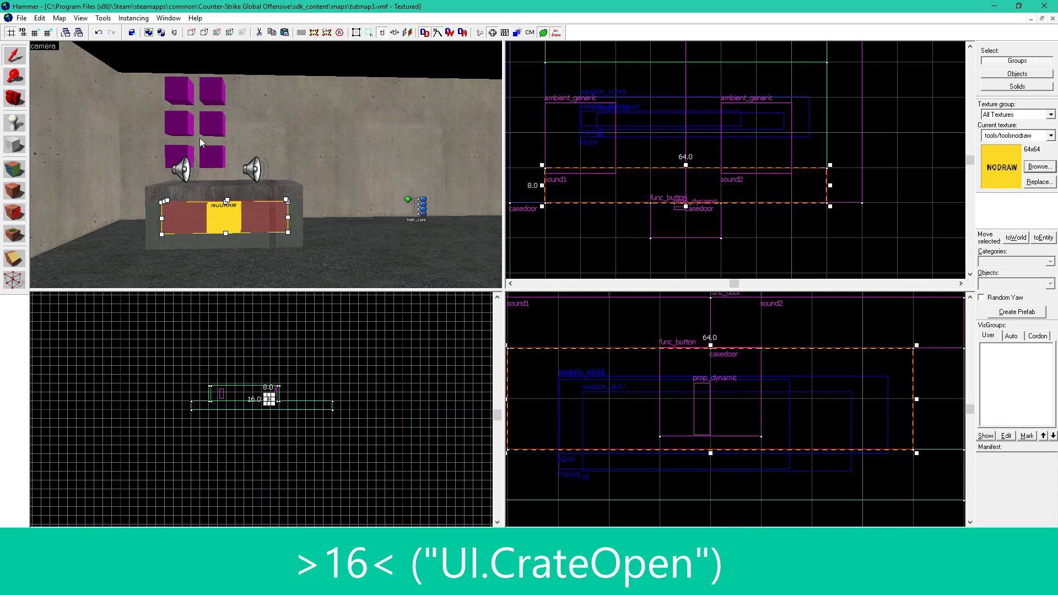
pyautogui.click(208, 125)
pyautogui.doubleClick(227, 206)
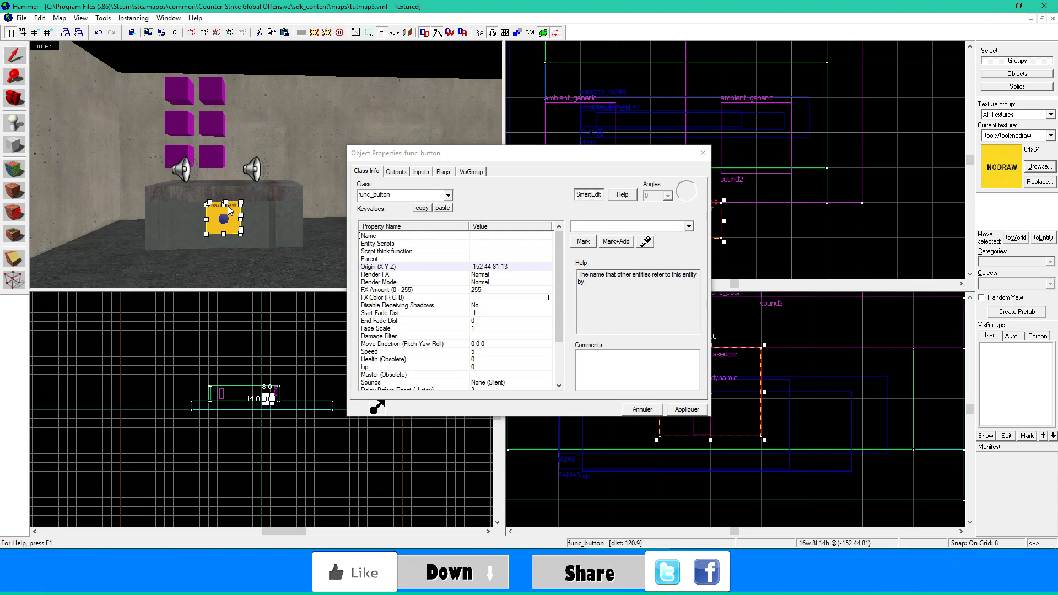
pyautogui.click(396, 172)
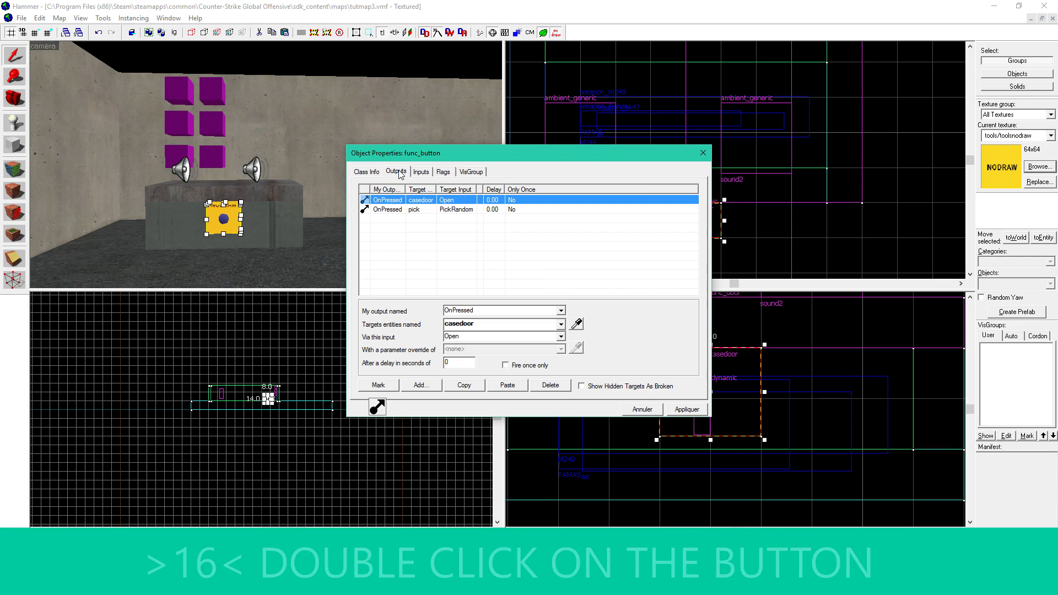
pyautogui.click(429, 388)
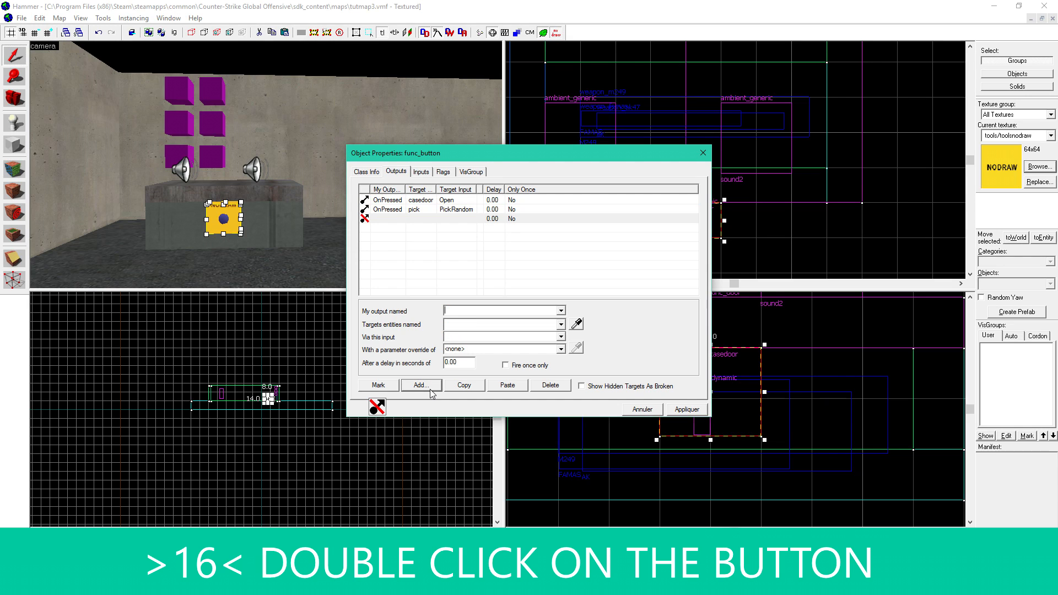
pyautogui.click(562, 311)
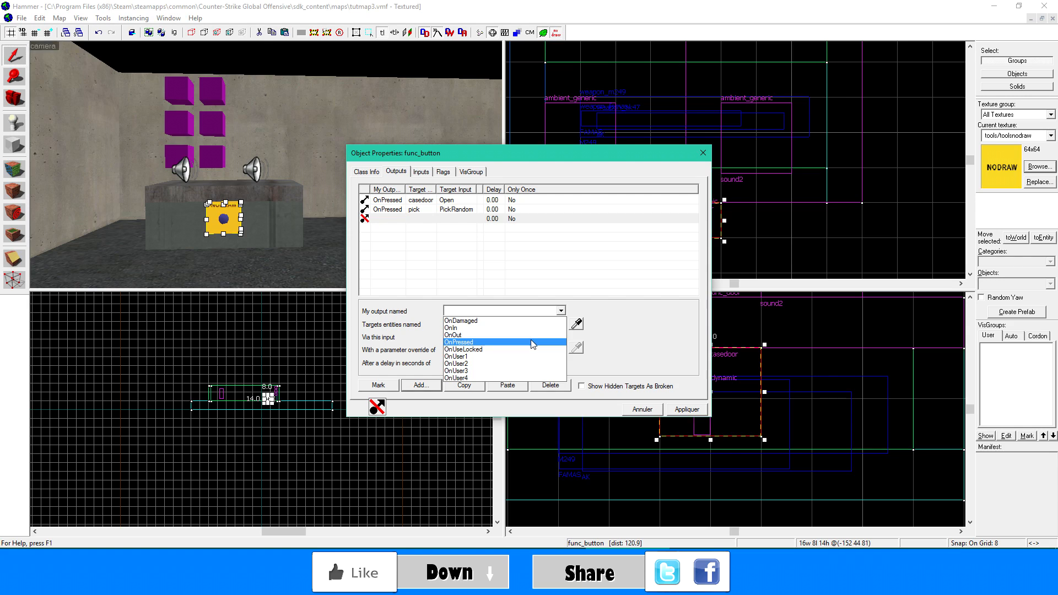
pyautogui.click(531, 340)
pyautogui.click(576, 325)
pyautogui.click(180, 167)
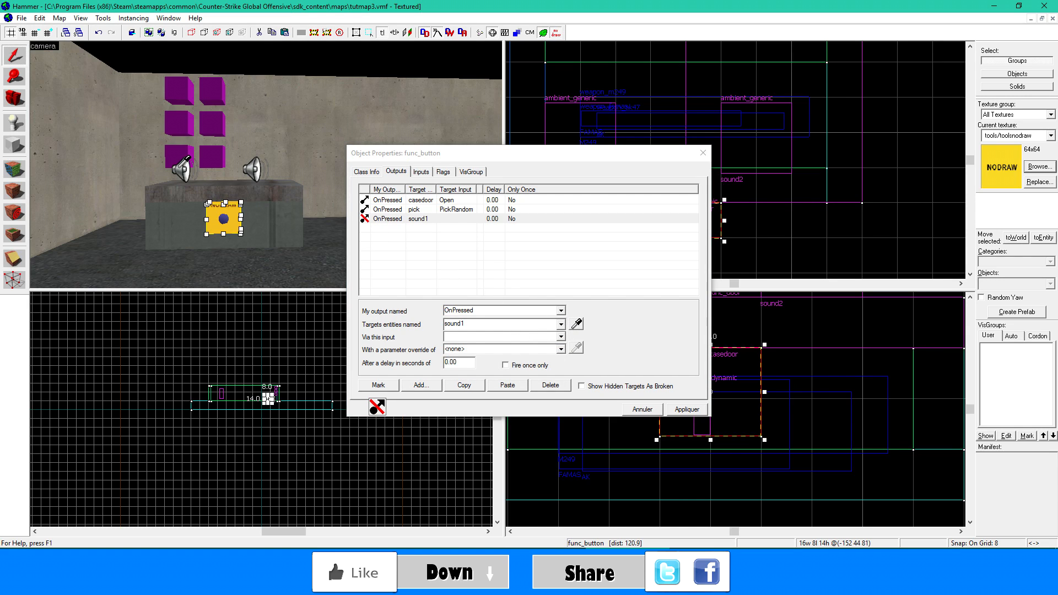
pyautogui.click(483, 334)
pyautogui.write('PlaySound')
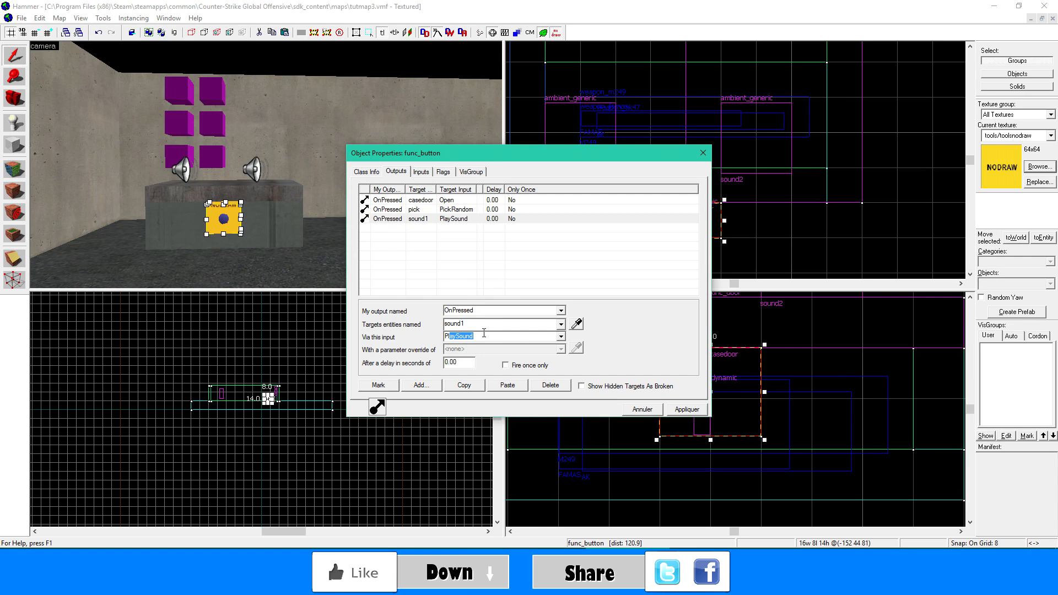
pyautogui.click(496, 200)
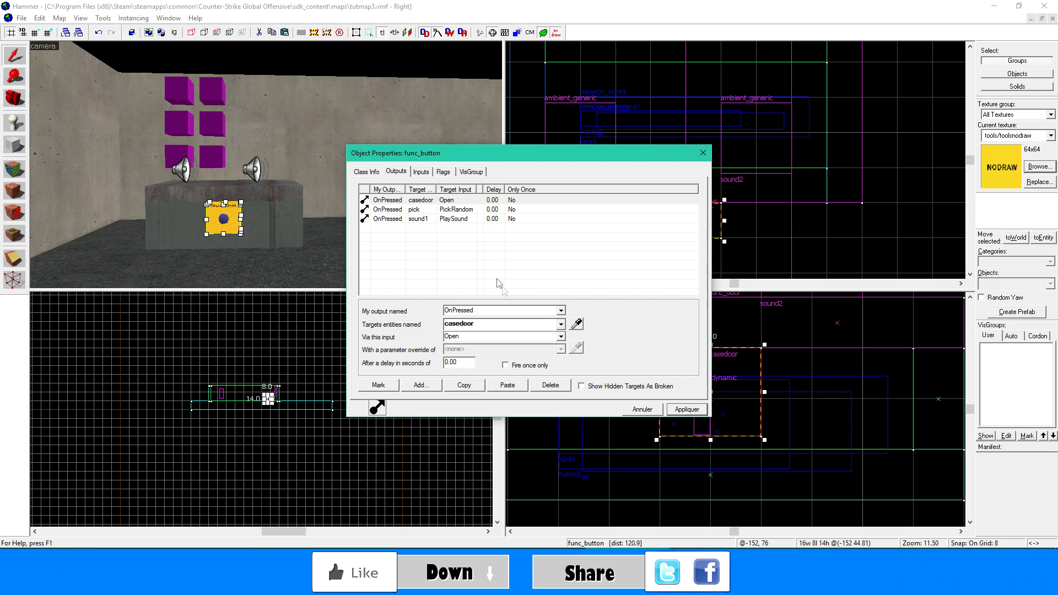
# - Duplicate the button's sound1 PlaySound output and retarget the copy to sound2
pyautogui.click(411, 219)
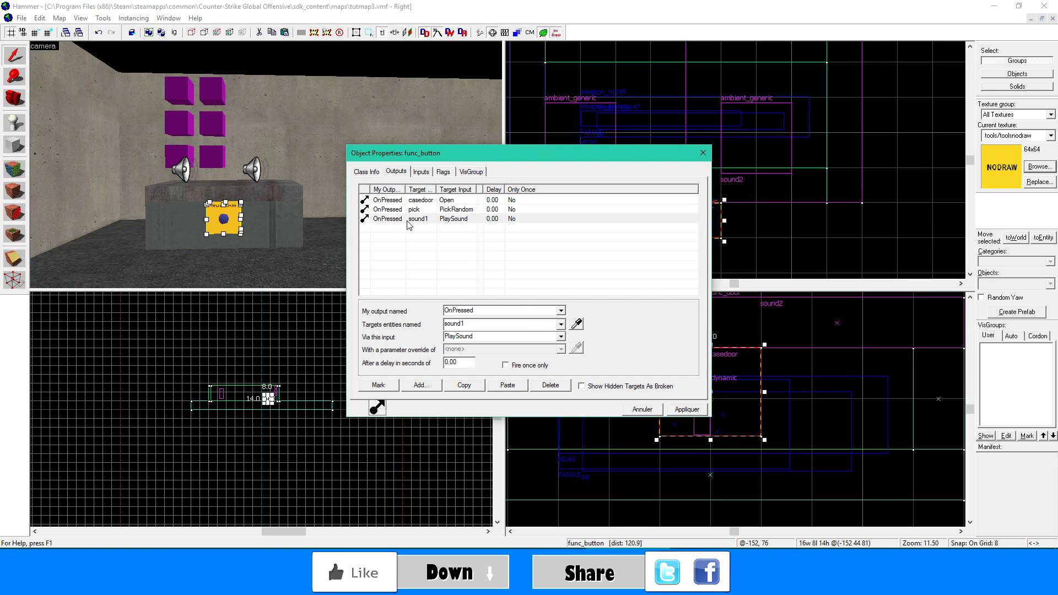
pyautogui.click(462, 386)
pyautogui.click(495, 387)
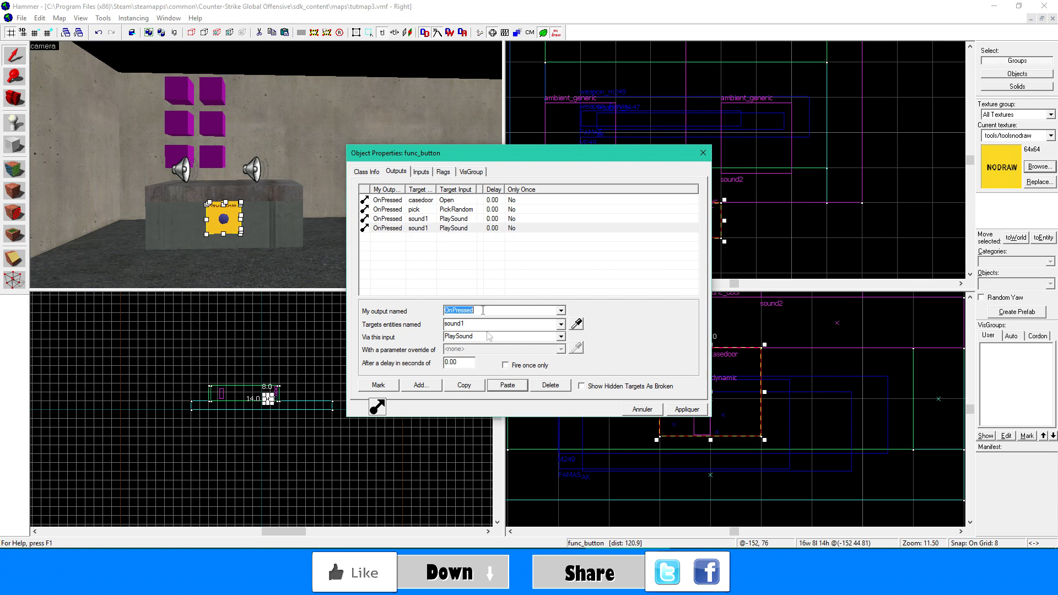
pyautogui.click(451, 228)
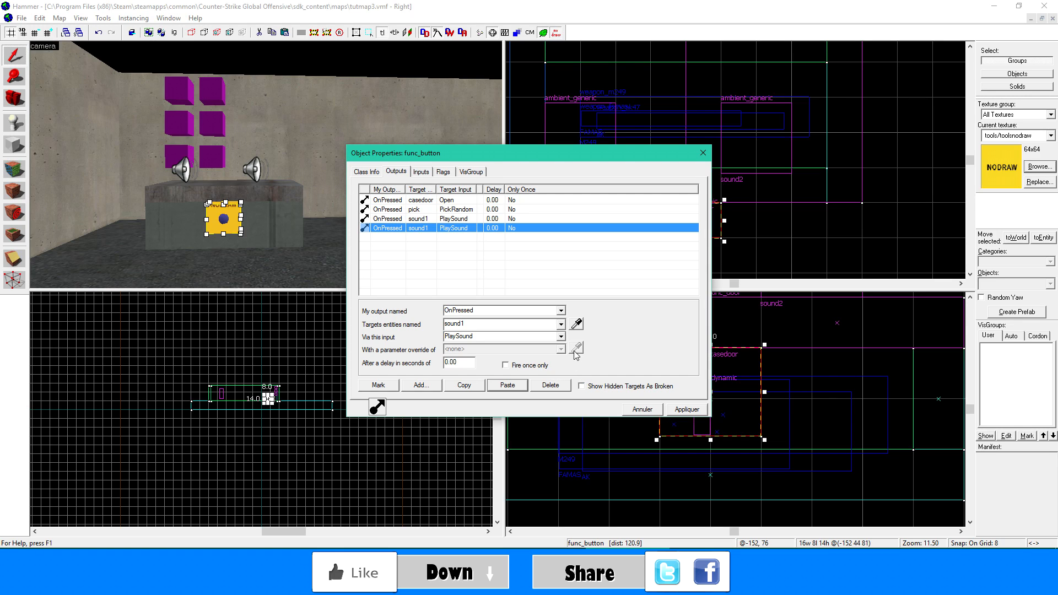
pyautogui.click(577, 325)
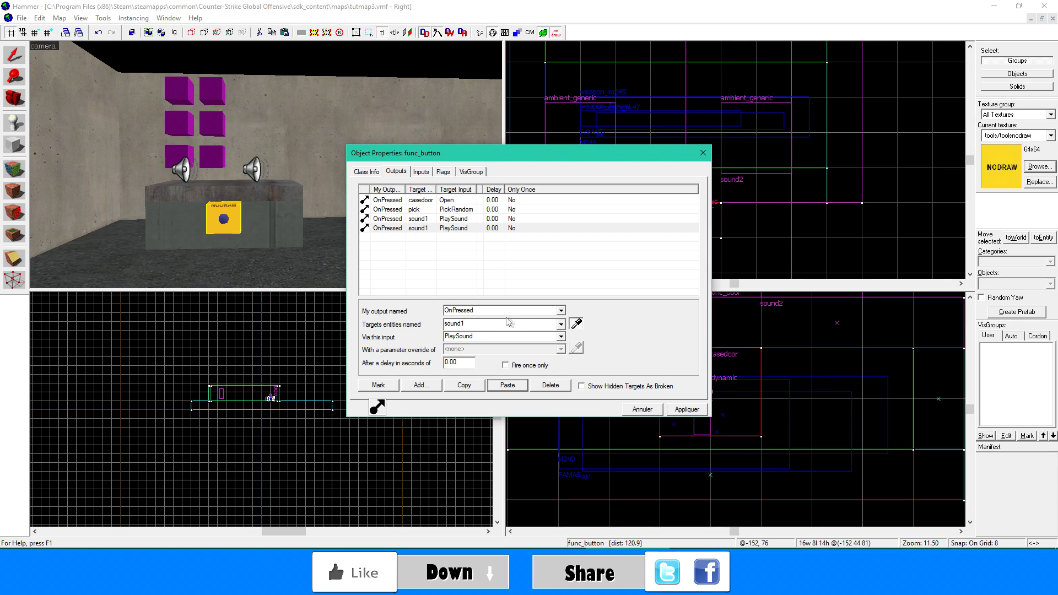
pyautogui.click(255, 170)
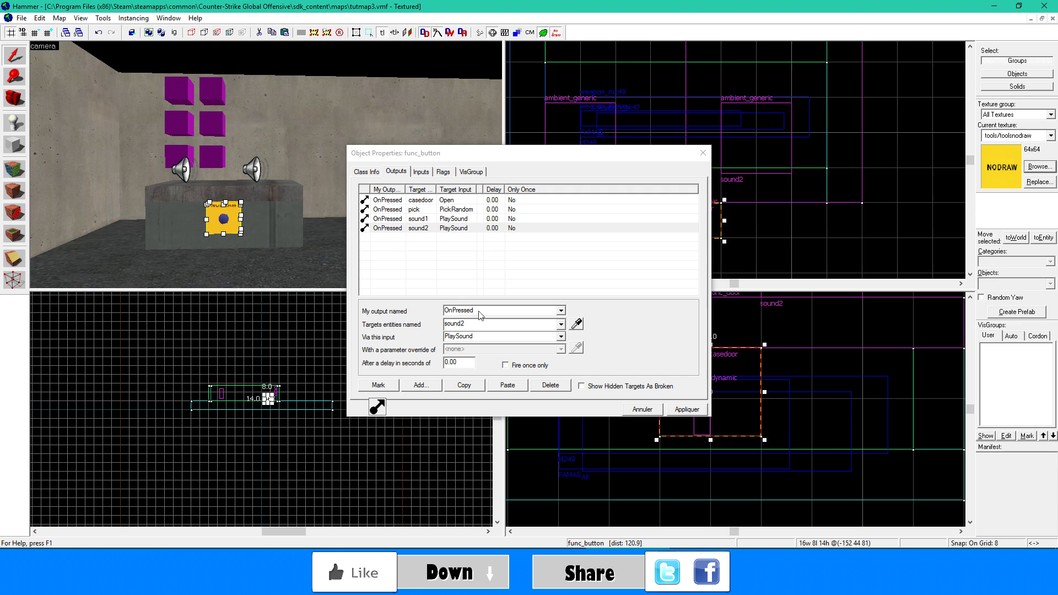
# - Duplicate the button's sound1 PlaySound output, give the copy a delay of 1 second, and apply the changes
pyautogui.click(687, 409)
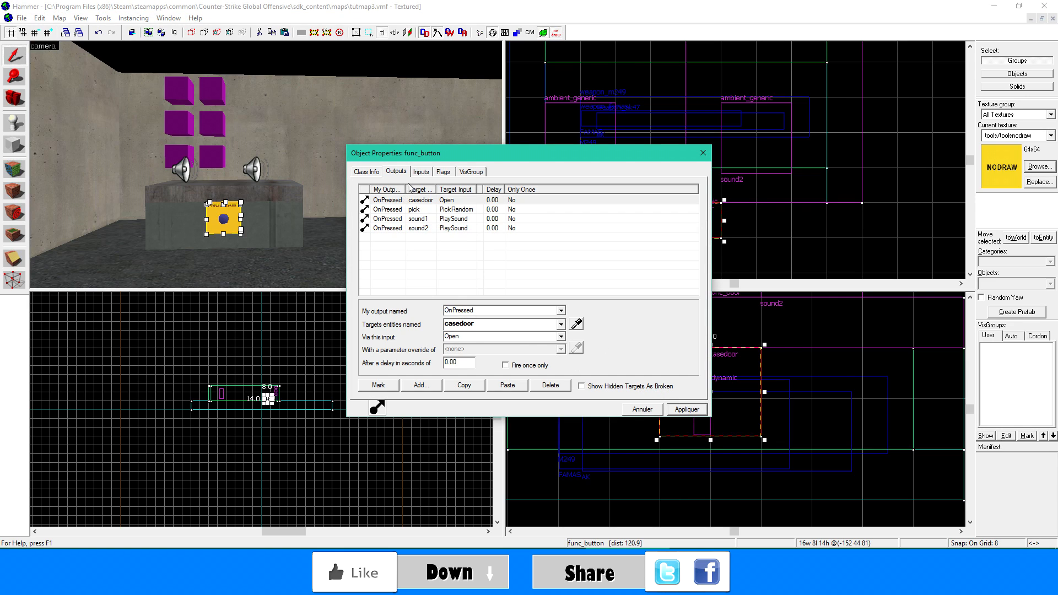
pyautogui.click(447, 219)
pyautogui.click(449, 228)
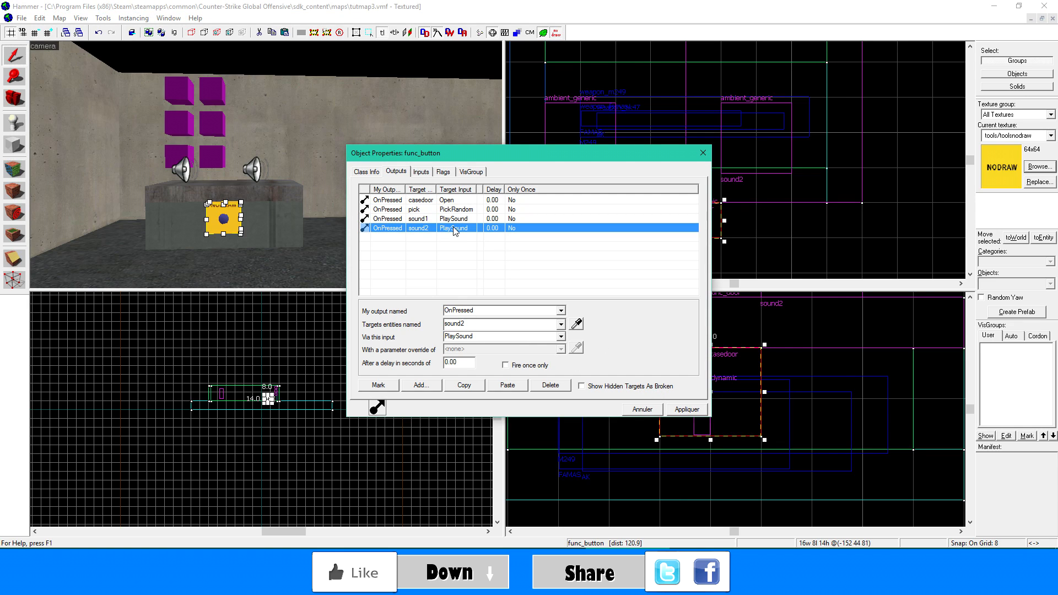
pyautogui.click(449, 219)
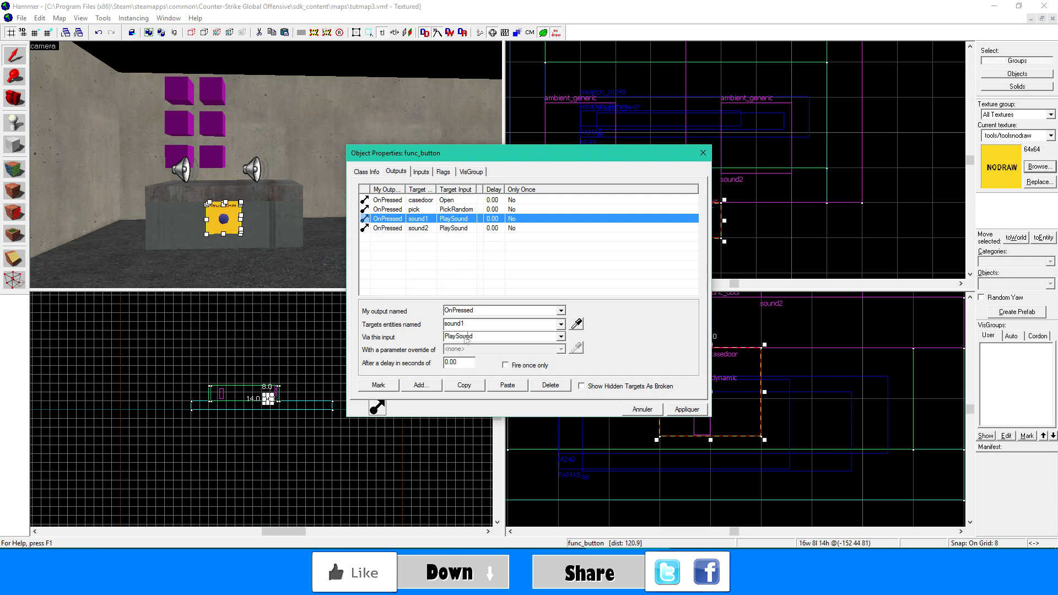
pyautogui.doubleClick(448, 362)
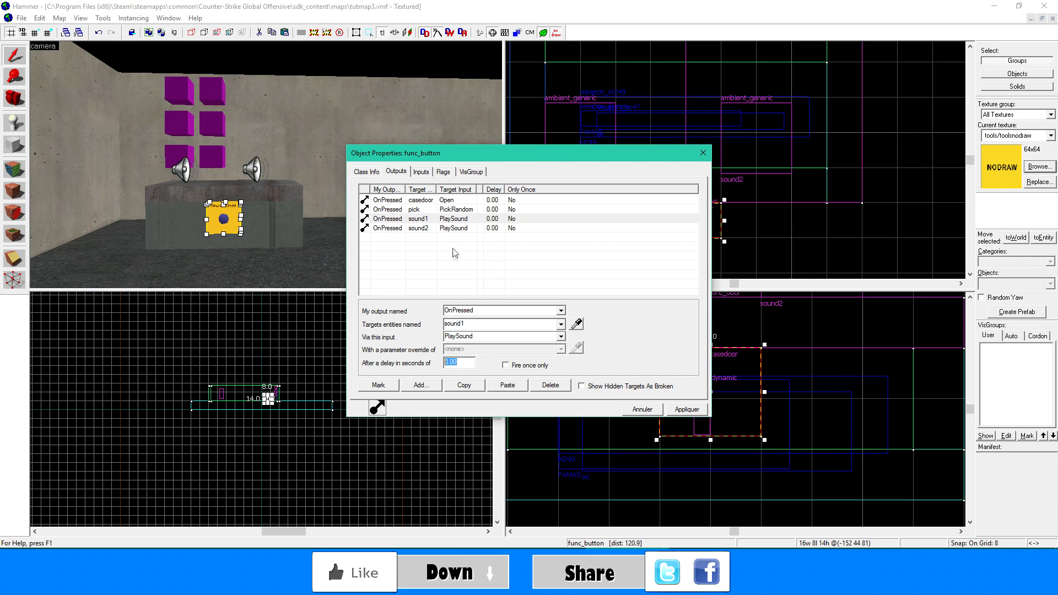
pyautogui.click(474, 219)
pyautogui.click(464, 385)
pyautogui.click(507, 385)
pyautogui.click(449, 237)
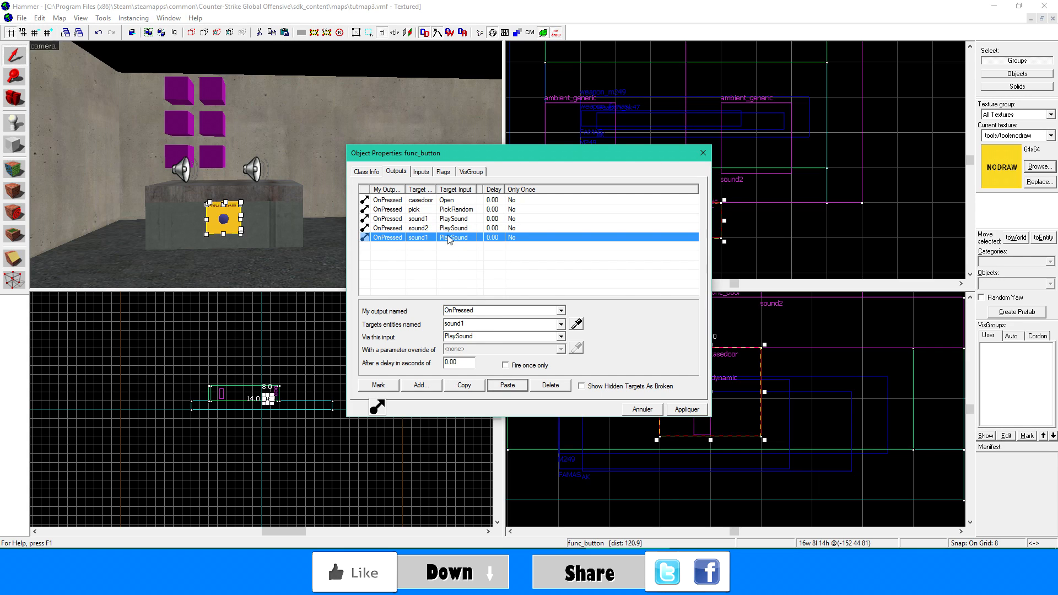
pyautogui.moveTo(460, 362); pyautogui.dragTo(422, 363)
pyautogui.write('1')
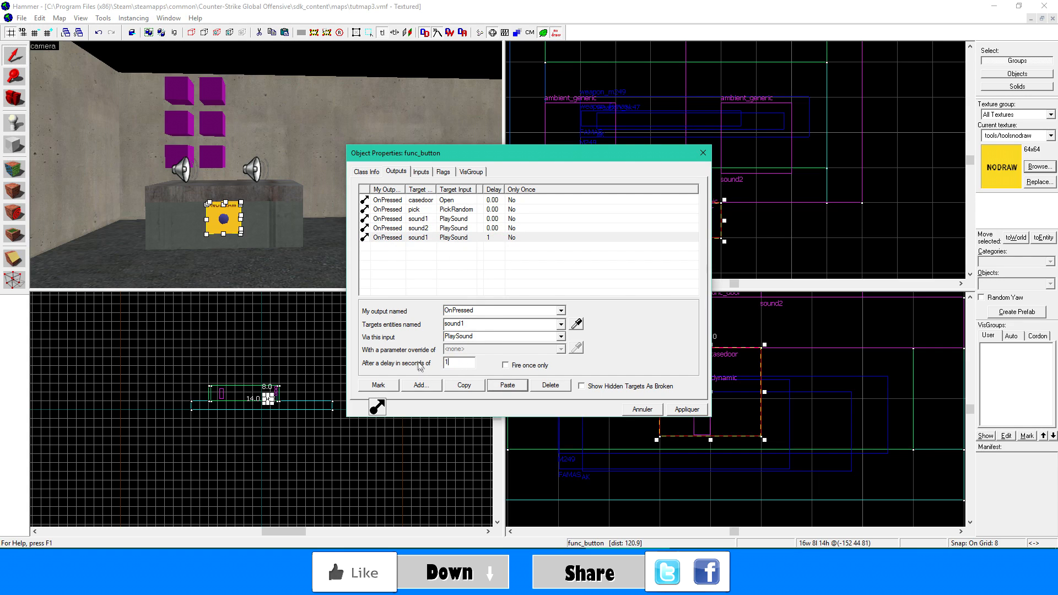
pyautogui.click(687, 411)
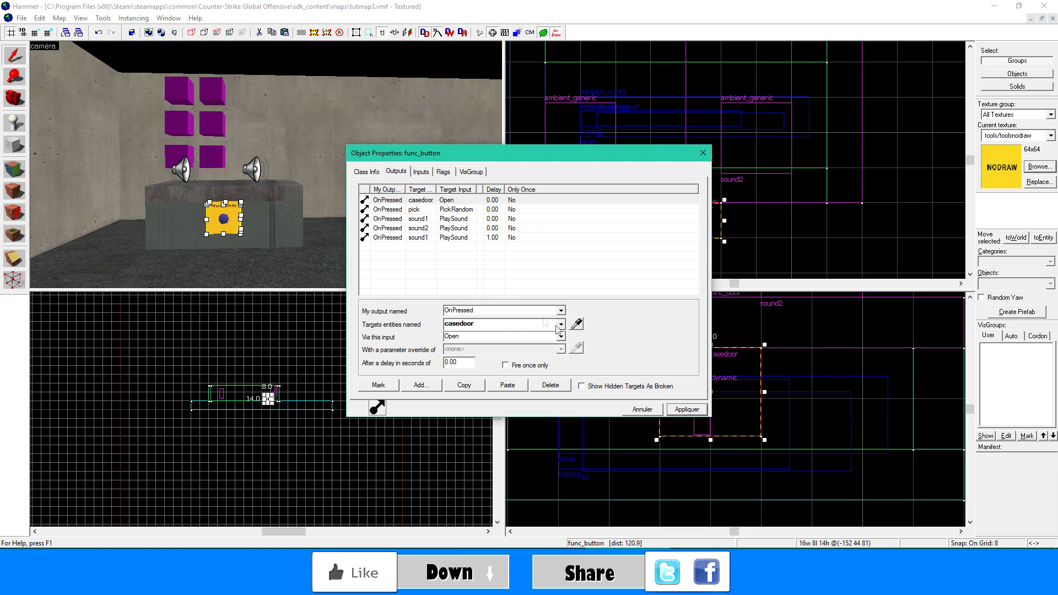
# - Duplicate the 1-second sound1 PlaySound output, set the copy's delay to 2 seconds, and apply it
pyautogui.click(453, 238)
pyautogui.click(464, 385)
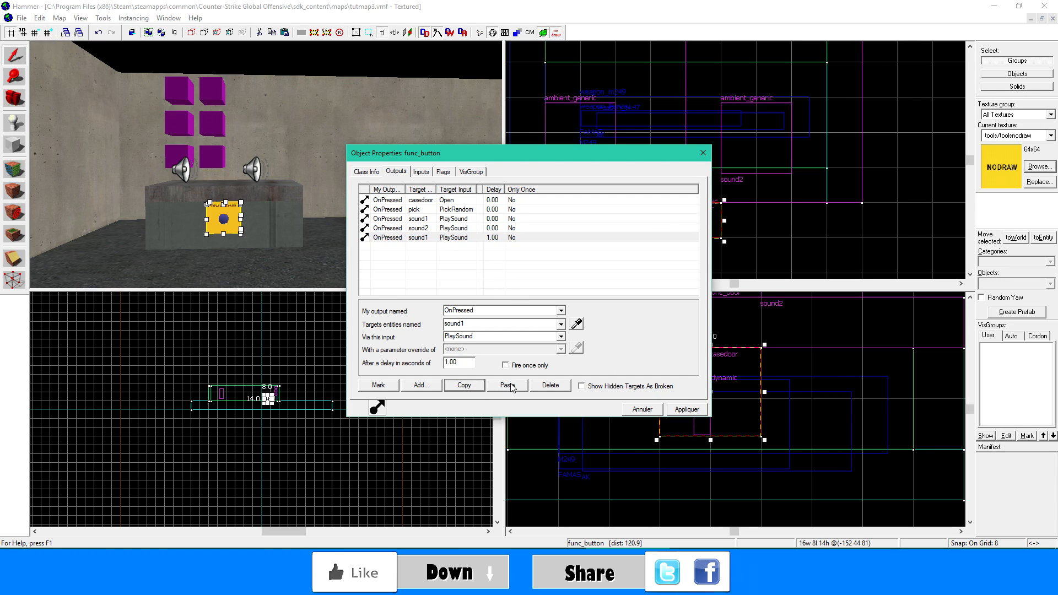
pyautogui.click(507, 385)
pyautogui.moveTo(463, 363); pyautogui.dragTo(415, 366)
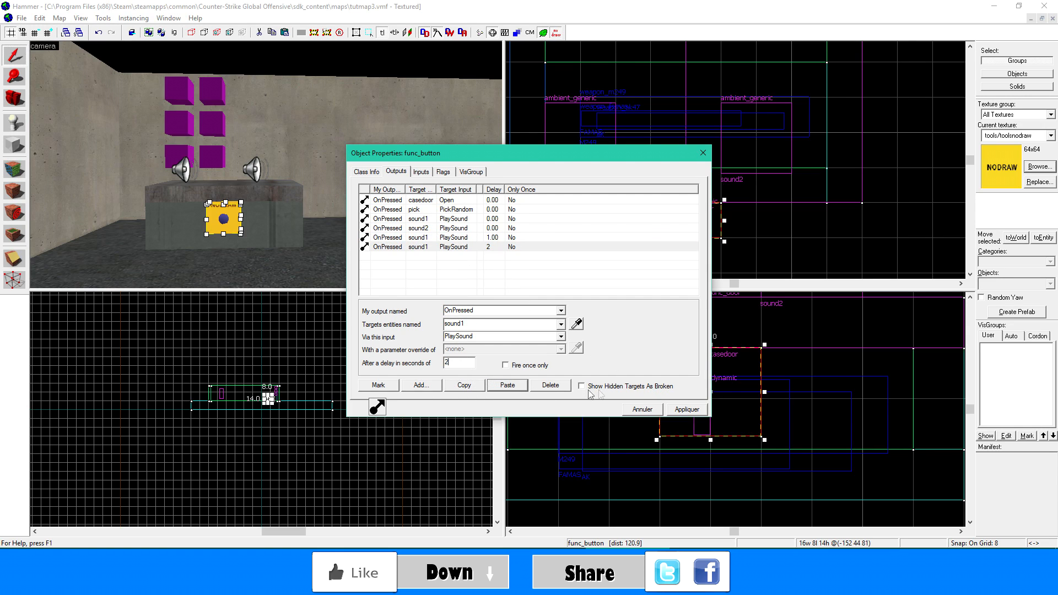
pyautogui.click(681, 411)
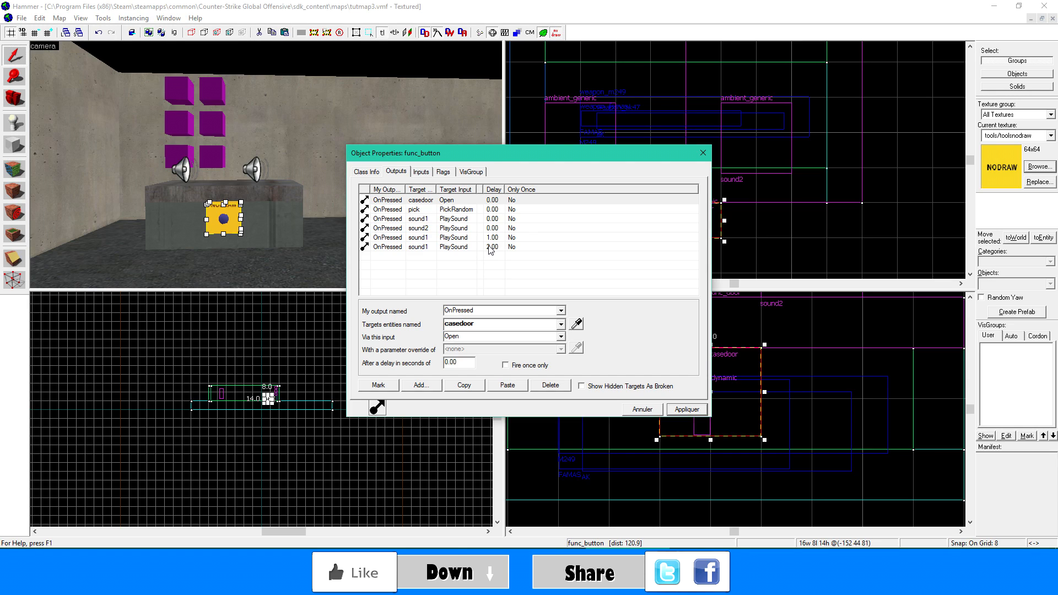
# - Duplicate the 2-second sound1 PlaySound output, set the copy's delay to 3 seconds, and apply it
pyautogui.click(491, 249)
pyautogui.click(469, 387)
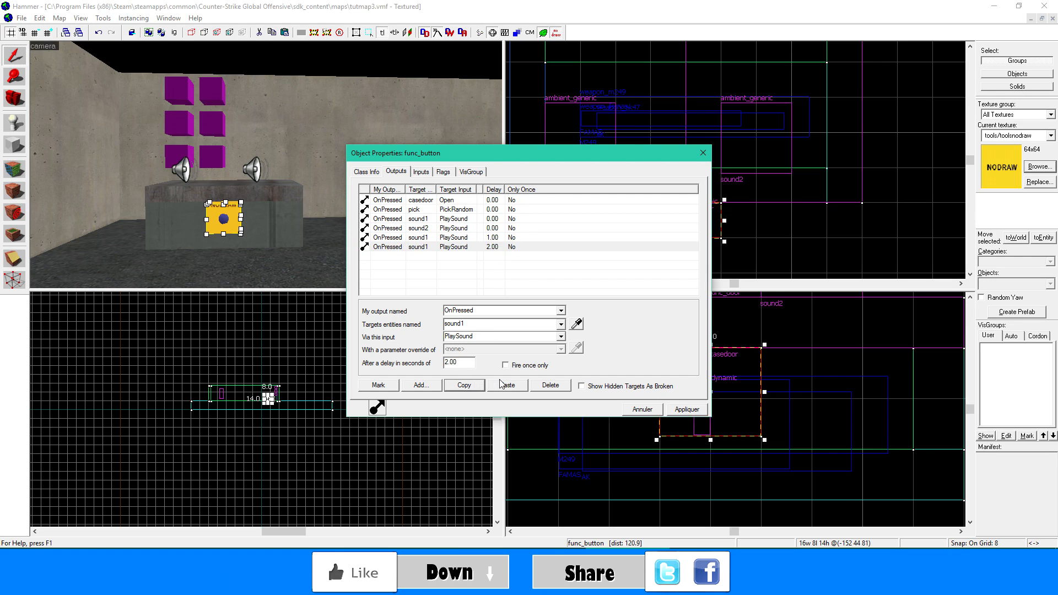
pyautogui.click(507, 385)
pyautogui.click(465, 362)
pyautogui.write('3')
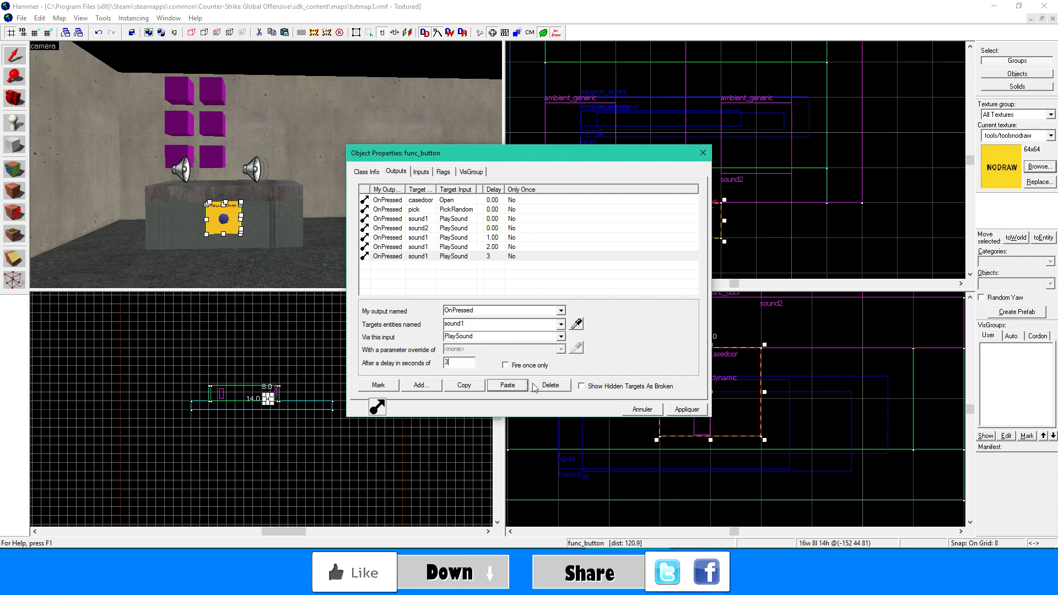
pyautogui.click(674, 408)
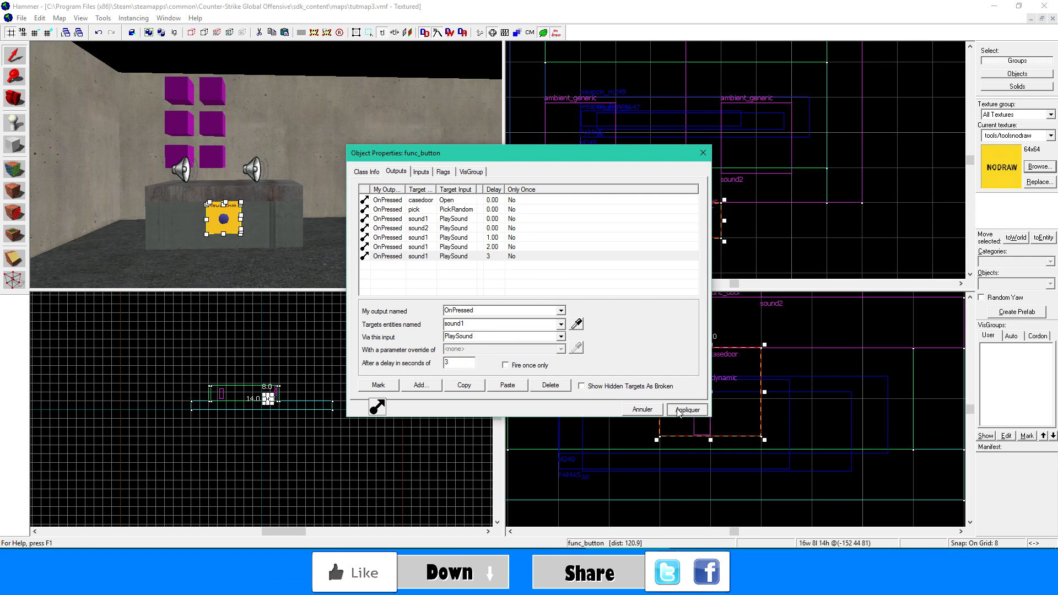
# - Set the delay of the sound2 PlaySound output to 4 seconds and apply it
pyautogui.click(467, 228)
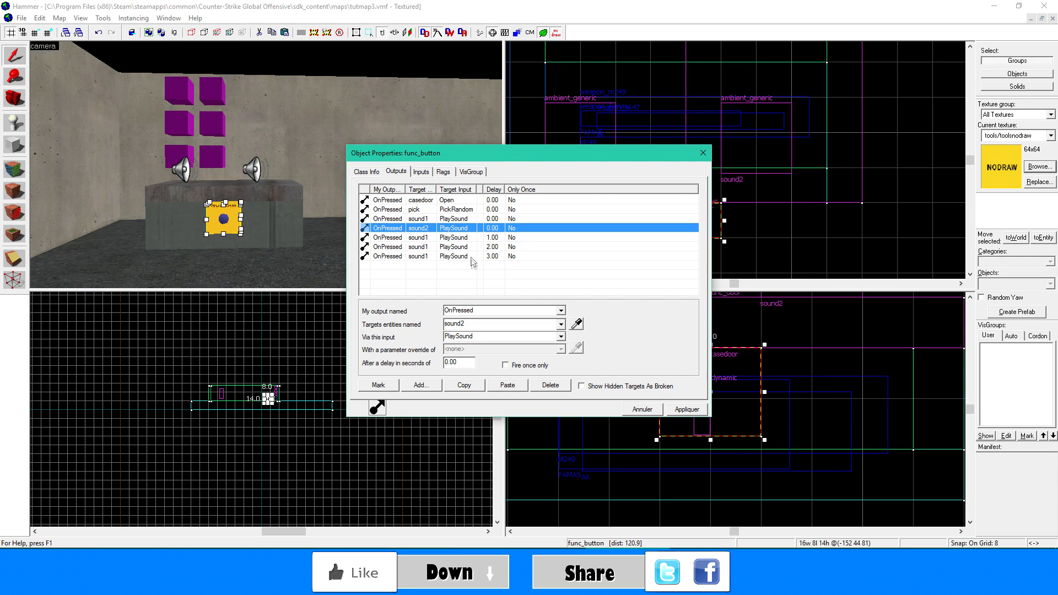
pyautogui.moveTo(461, 362); pyautogui.dragTo(430, 361)
pyautogui.write('4')
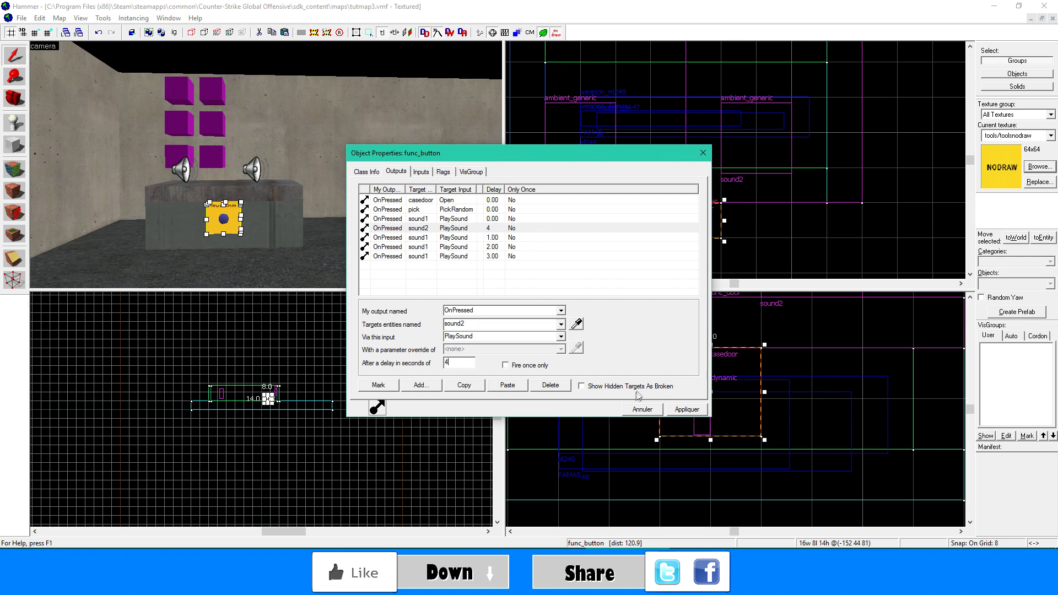
pyautogui.click(672, 410)
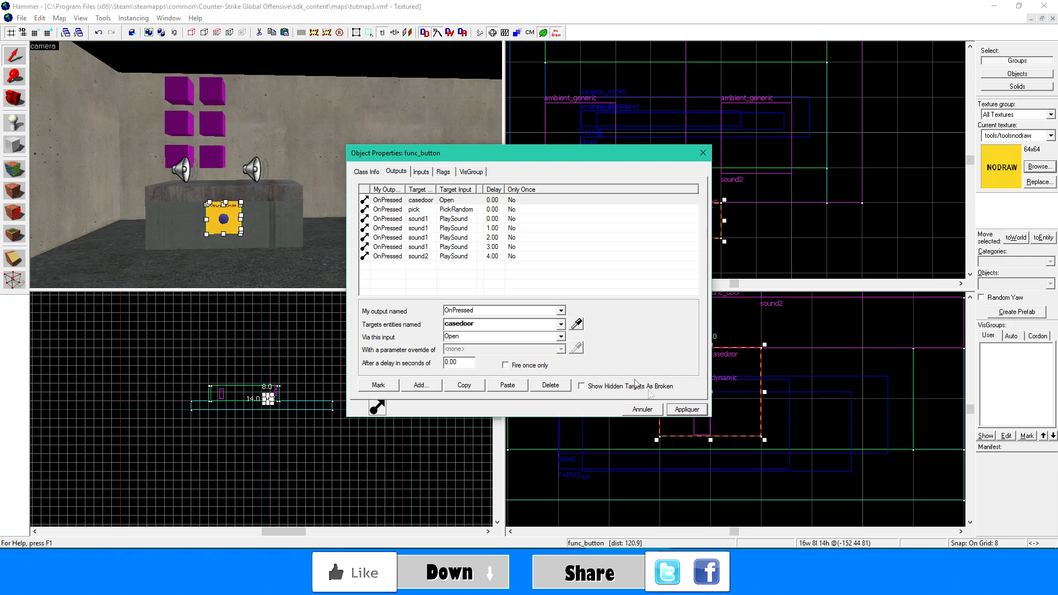
# - Set the delay of both the casedoor Open and pick PickRandom outputs to 4 seconds and apply it
pyautogui.click(467, 210)
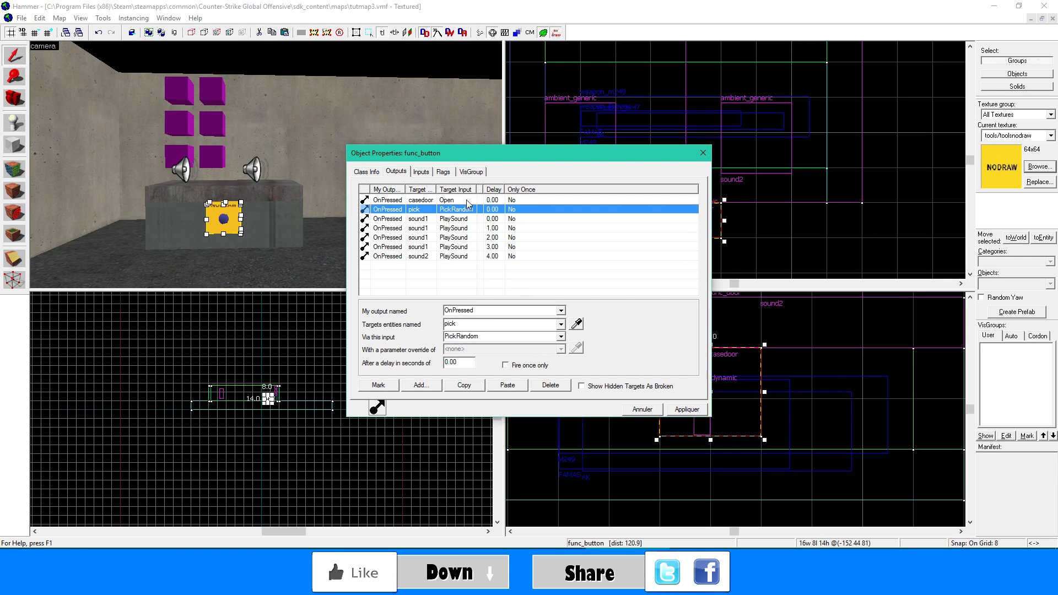
pyautogui.keyDown('ctrl'); pyautogui.click(467, 201); pyautogui.keyUp('ctrl')
pyautogui.moveTo(465, 363); pyautogui.dragTo(441, 368)
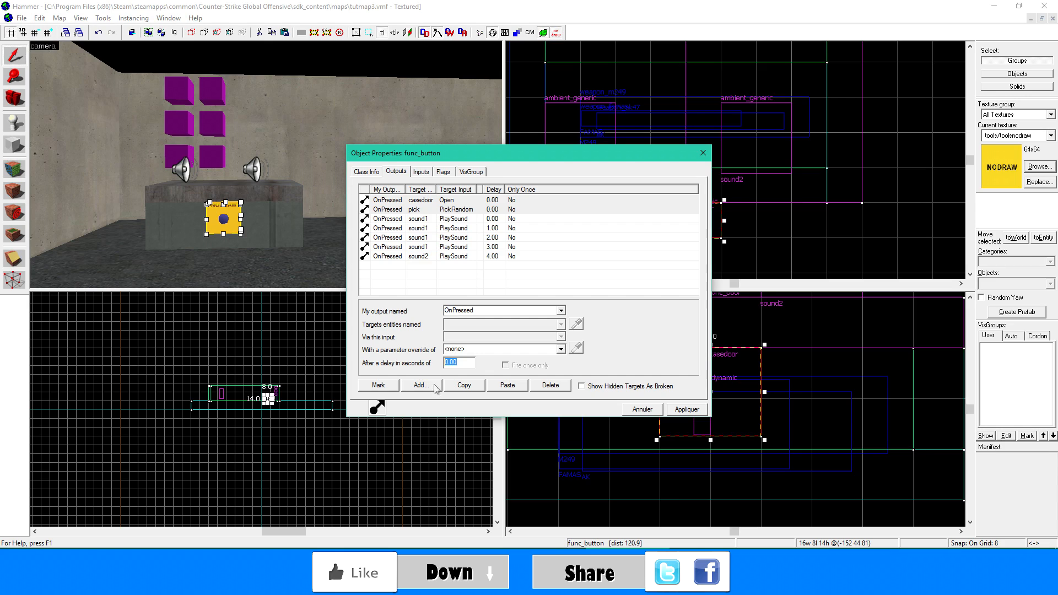
pyautogui.write('4')
pyautogui.click(681, 411)
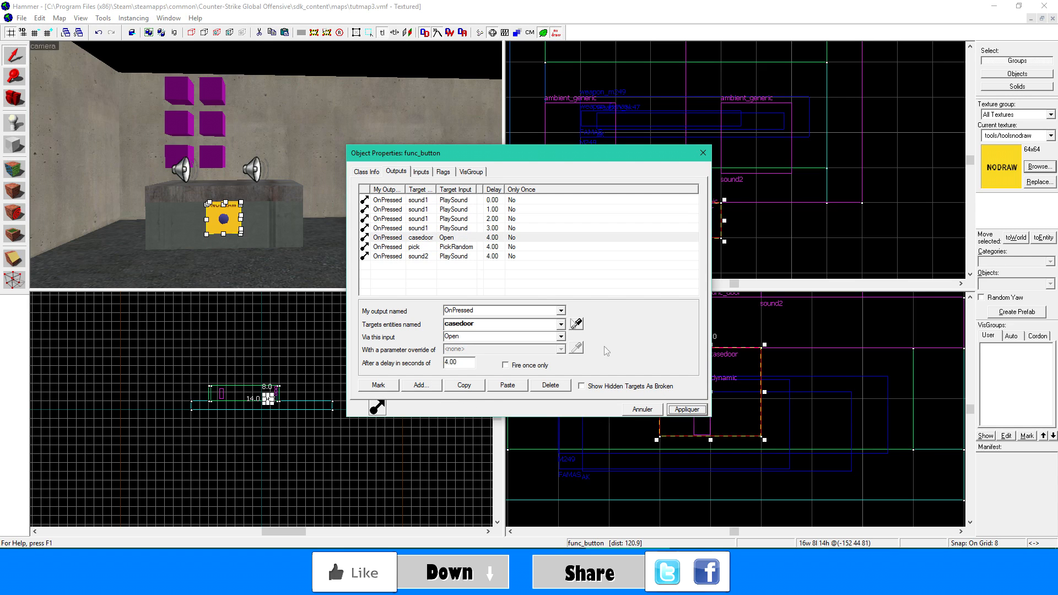
pyautogui.click(491, 202)
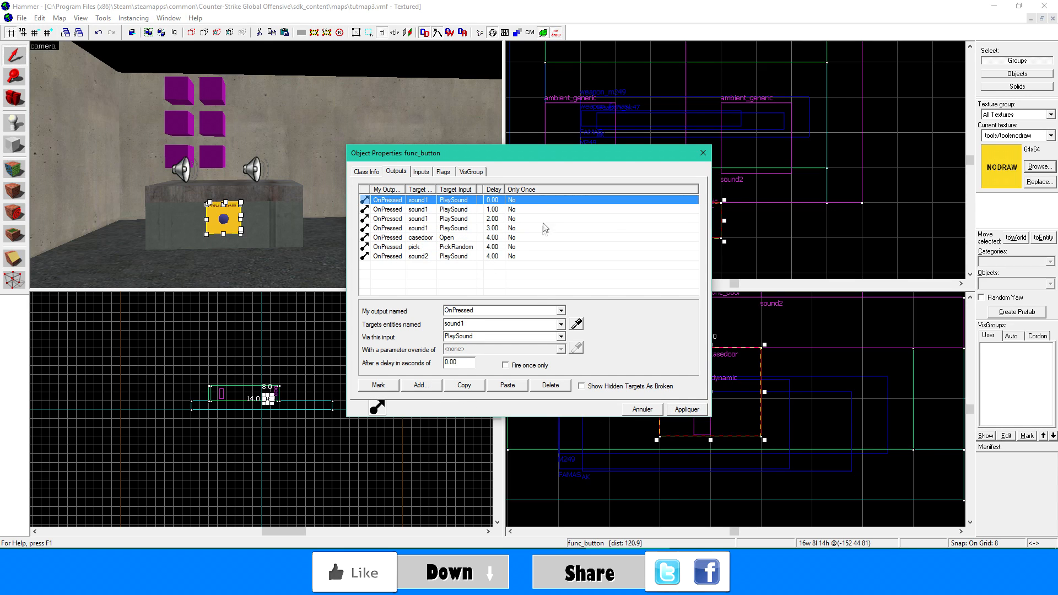
pyautogui.click(506, 212)
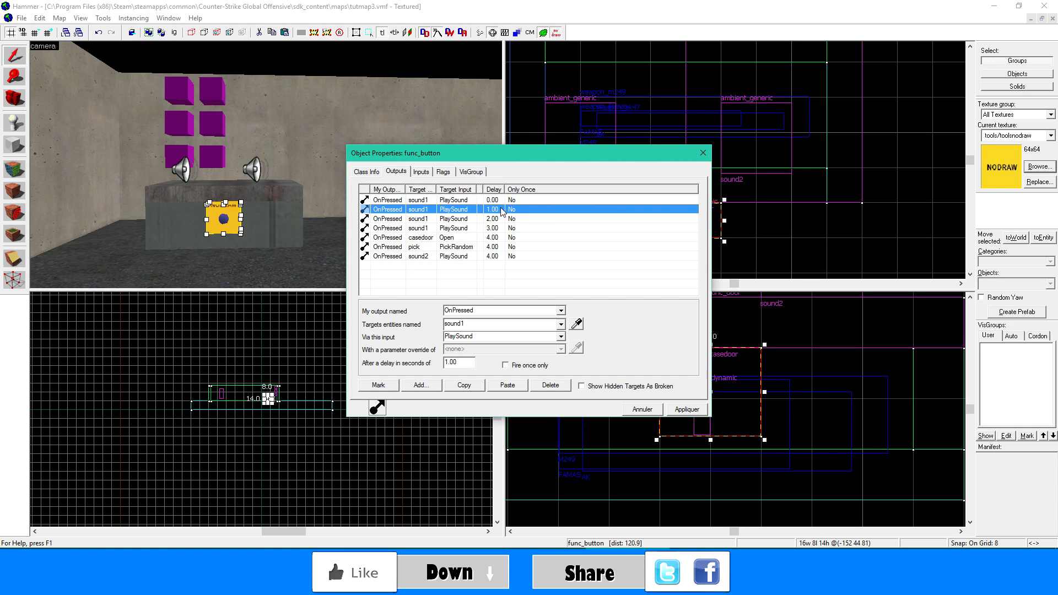
pyautogui.click(504, 219)
pyautogui.click(504, 229)
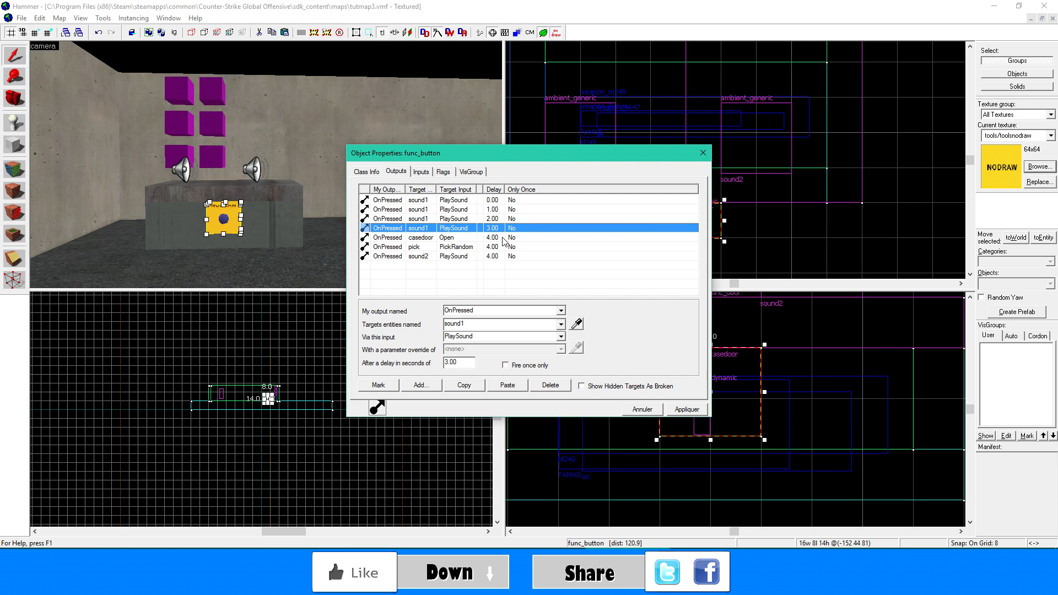
pyautogui.click(503, 239)
# - Set the delay of the pick PickRandom output to 4.3 seconds
pyautogui.click(501, 248)
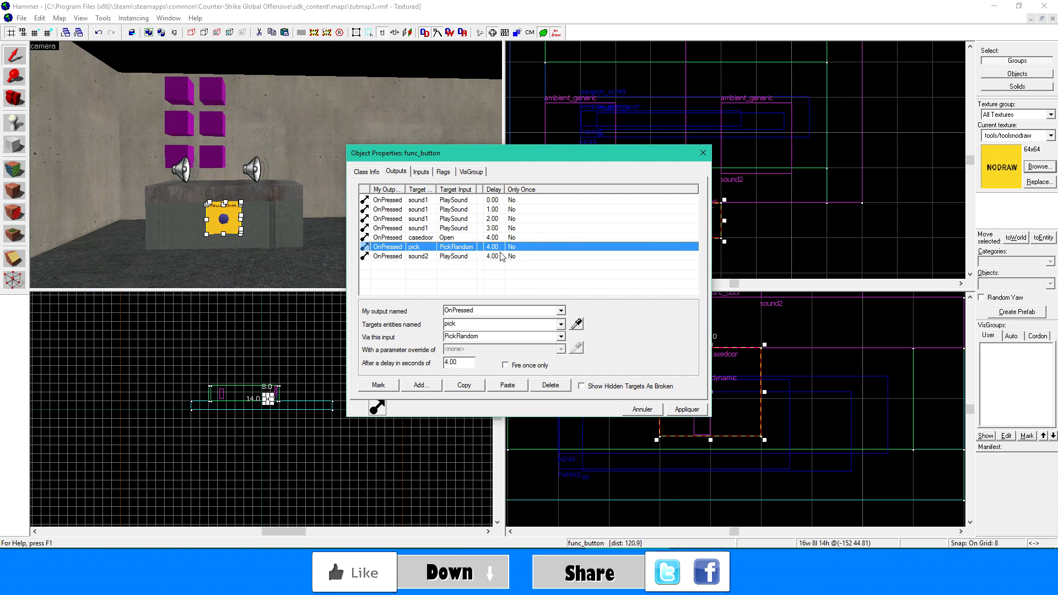
pyautogui.click(460, 362)
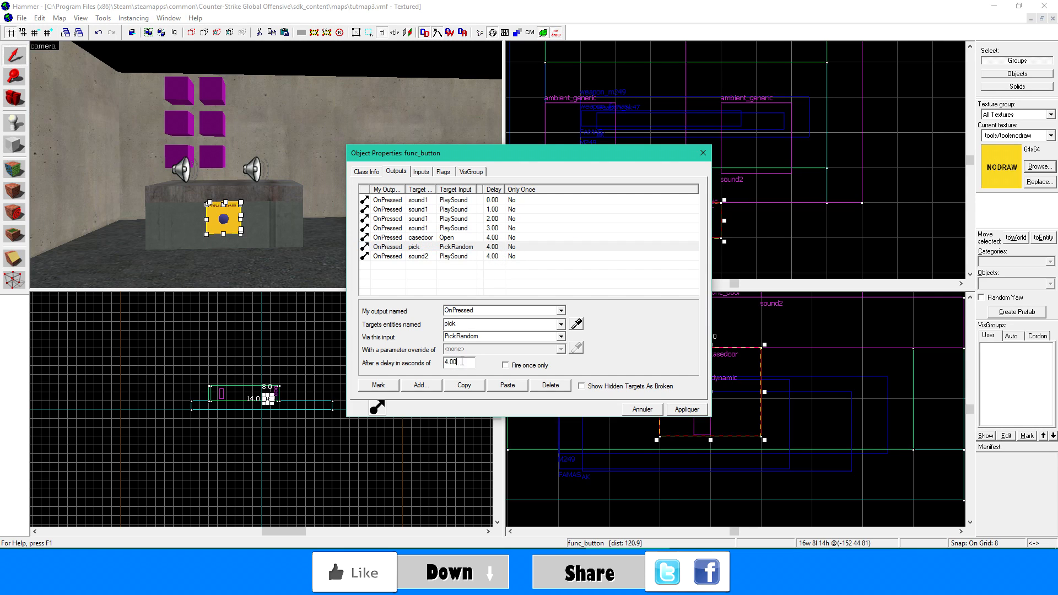
pyautogui.press('BackSpace')
pyautogui.press('BackSpace')
pyautogui.write('3')
pyautogui.click(462, 257)
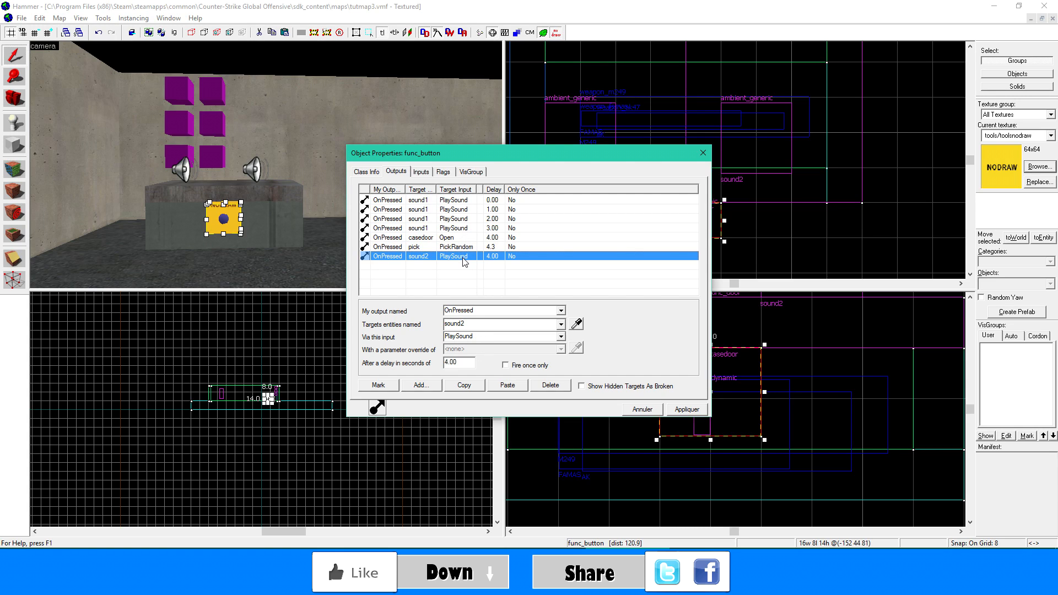
# - Set the delay of the casedoor Open output to 4.2 seconds, then apply and close the button's properties
pyautogui.click(458, 240)
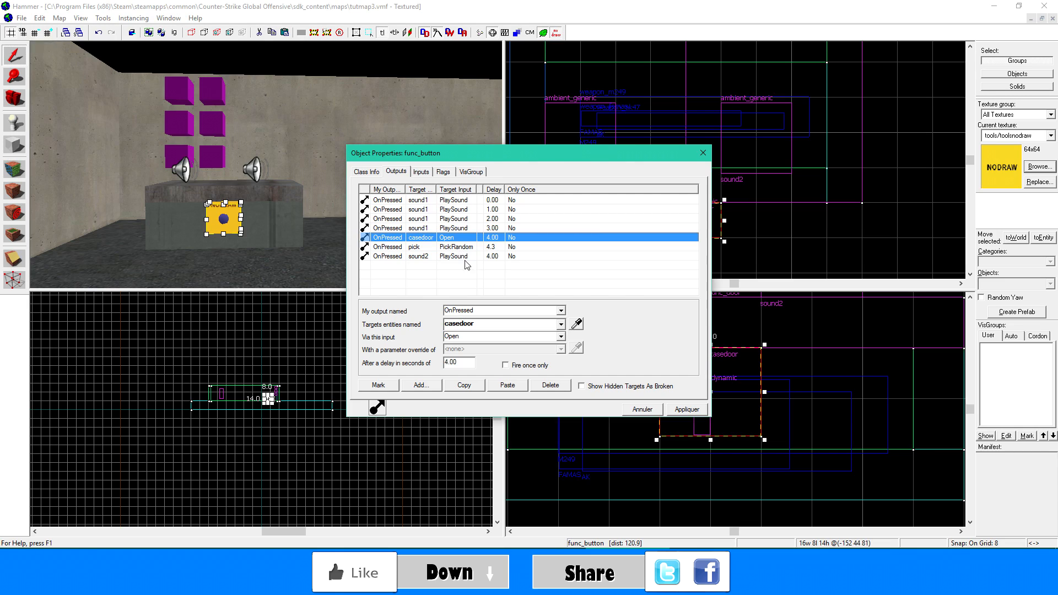
pyautogui.click(463, 362)
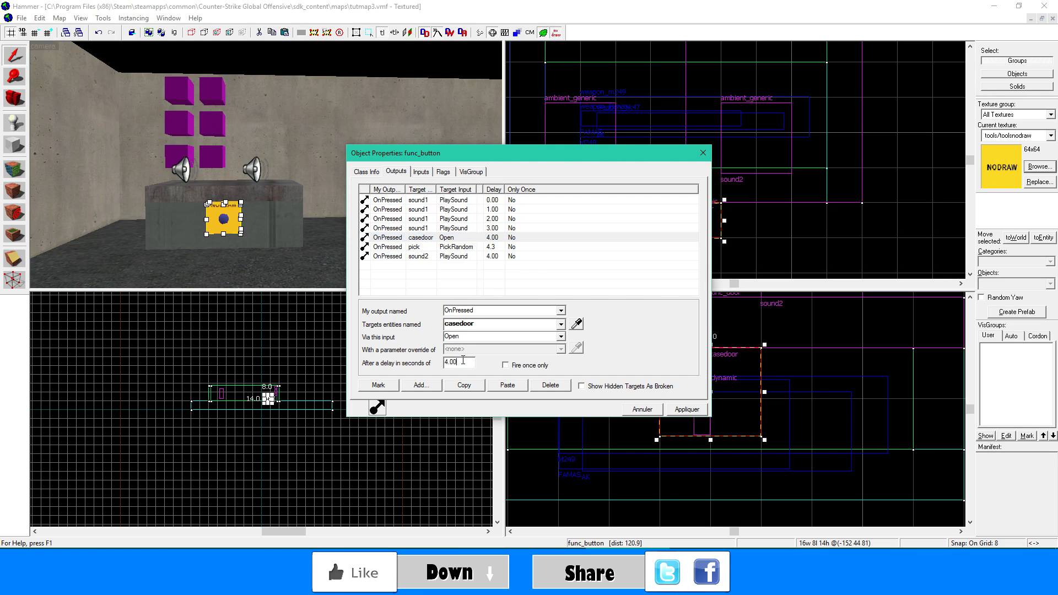
pyautogui.press('BackSpace')
pyautogui.click(497, 257)
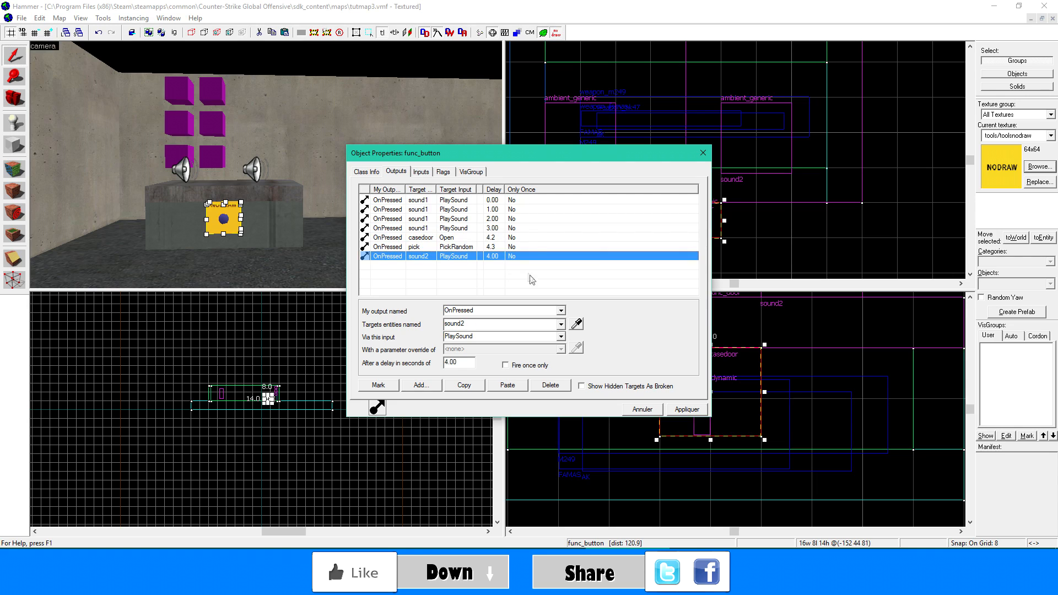
pyautogui.click(683, 410)
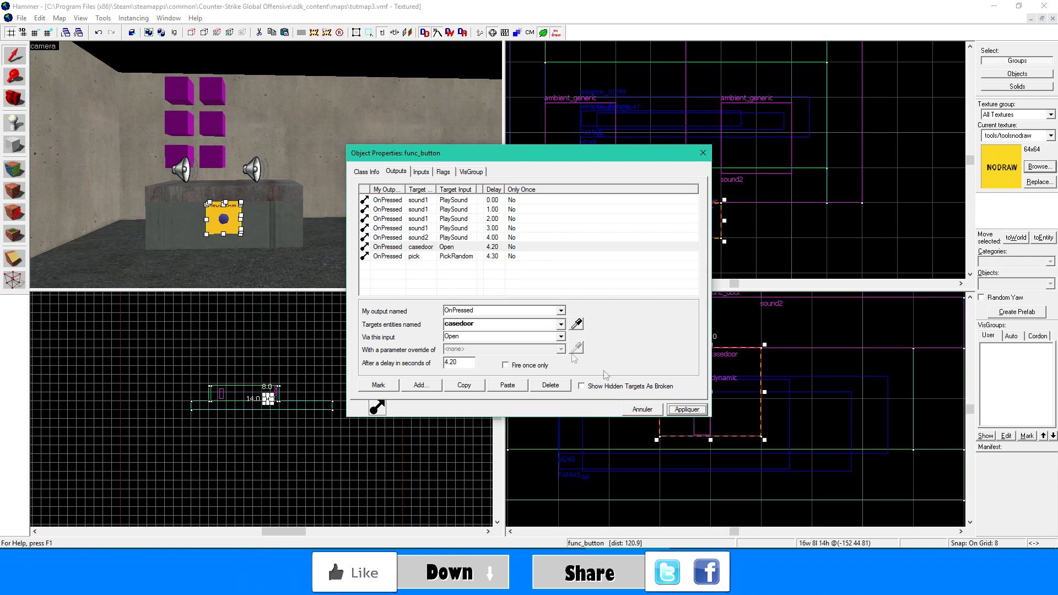
pyautogui.click(703, 153)
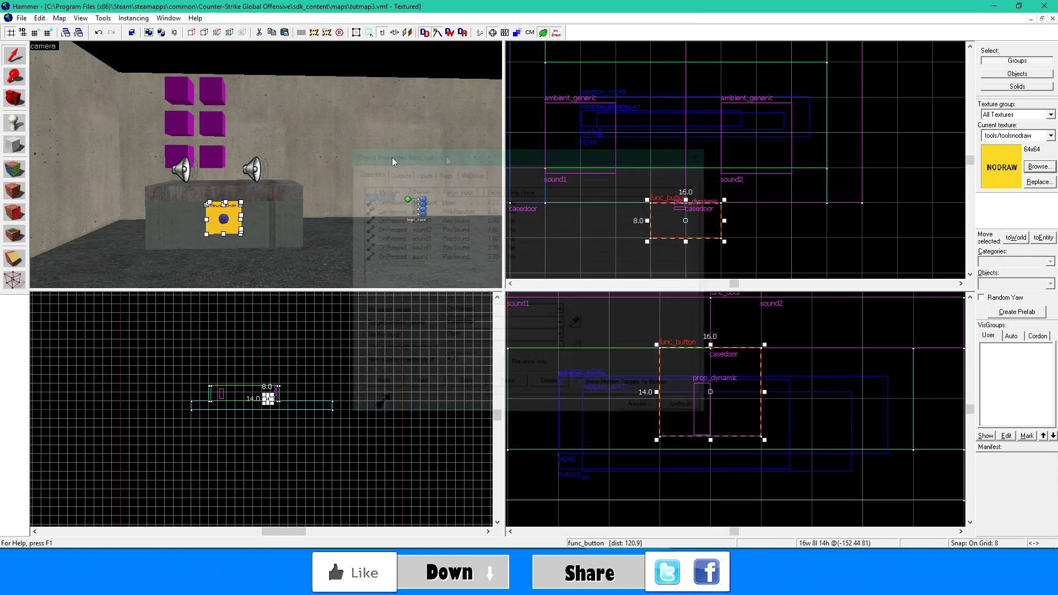
pyautogui.click(267, 198)
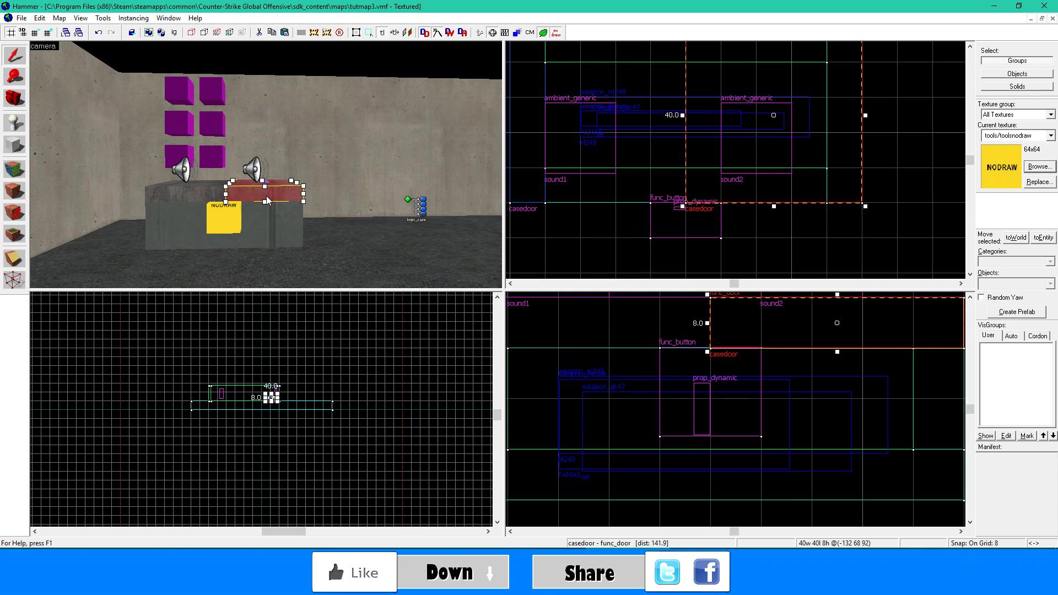
pyautogui.press('s')
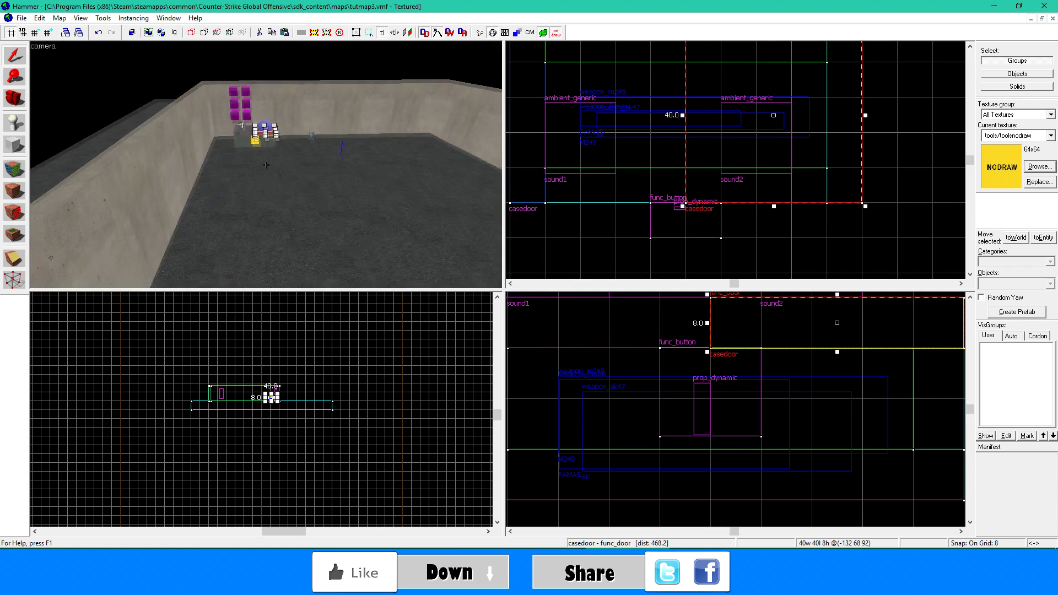
pyautogui.press('w')
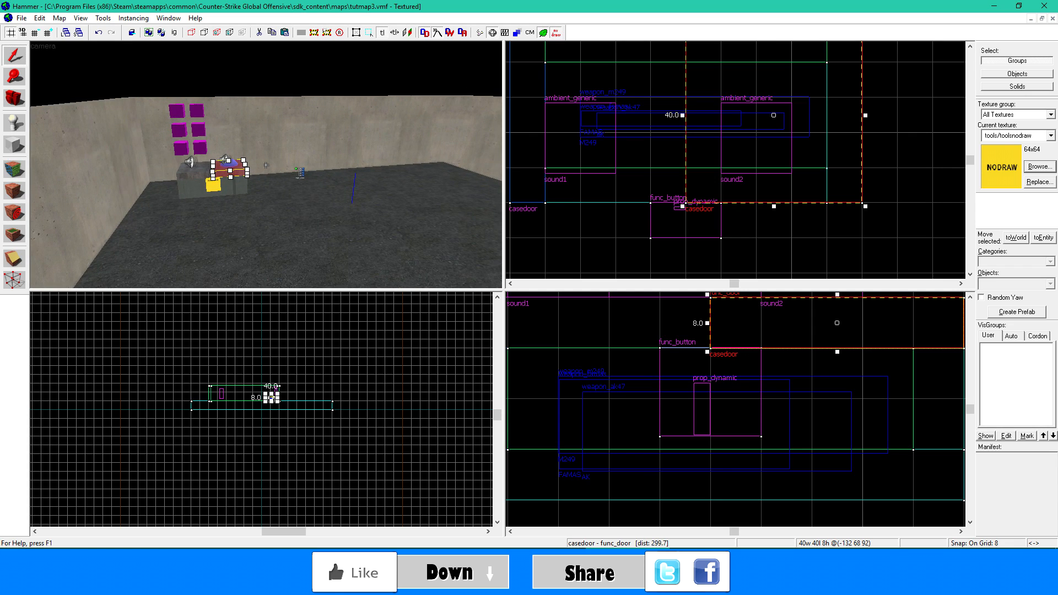
pyautogui.press('w')
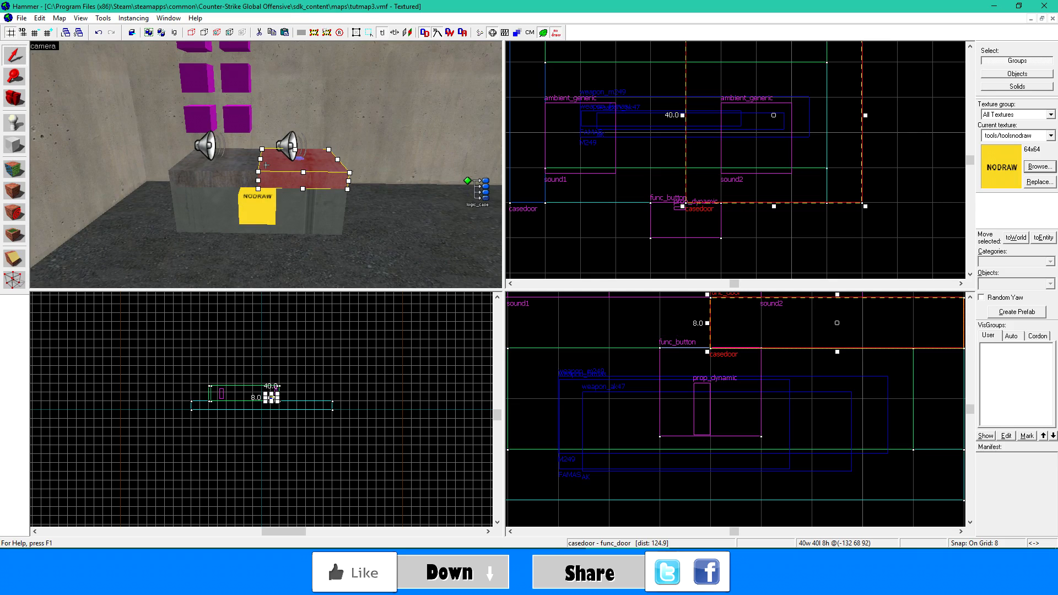
# - Filter the available textures by "sky" and choose tools/toolsskybox as the current texture
pyautogui.click(1037, 167)
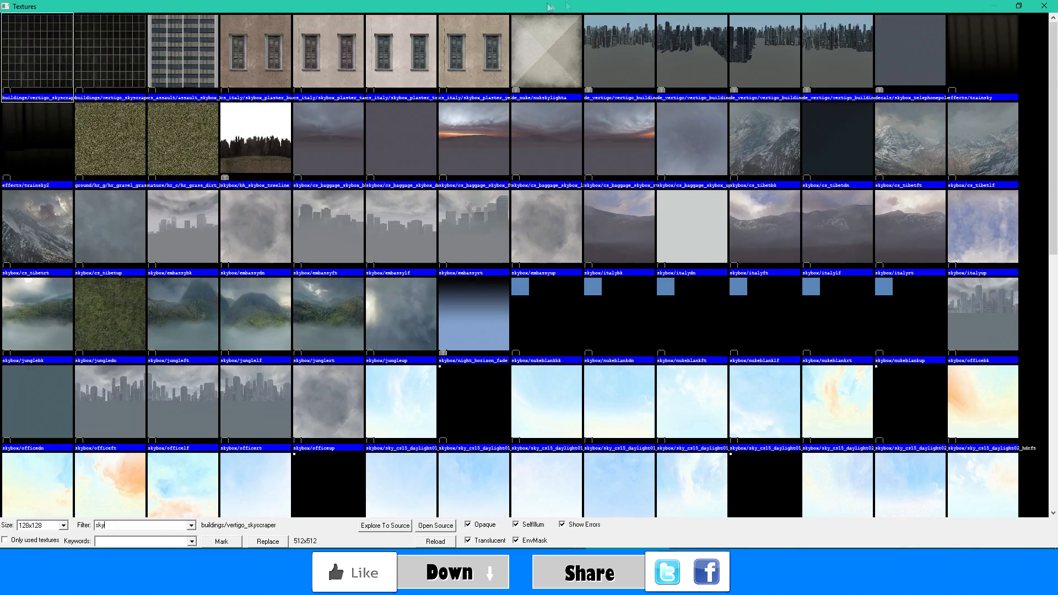
pyautogui.scroll(-10, 538, 196)
pyautogui.doubleClick(567, 463)
# - Create a skybox block about 624 by 632 by 248 units that encloses the whole walled room
pyautogui.click(15, 145)
pyautogui.scroll(-15, 661, 147)
pyautogui.moveTo(620, 115); pyautogui.dragTo(797, 227)
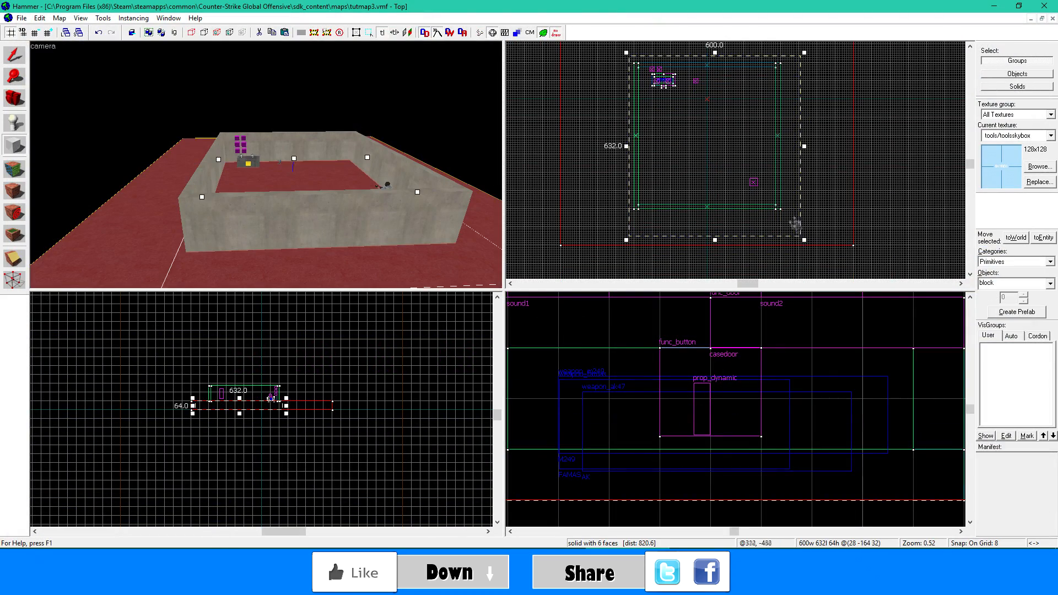
pyautogui.scroll(-15, 669, 415)
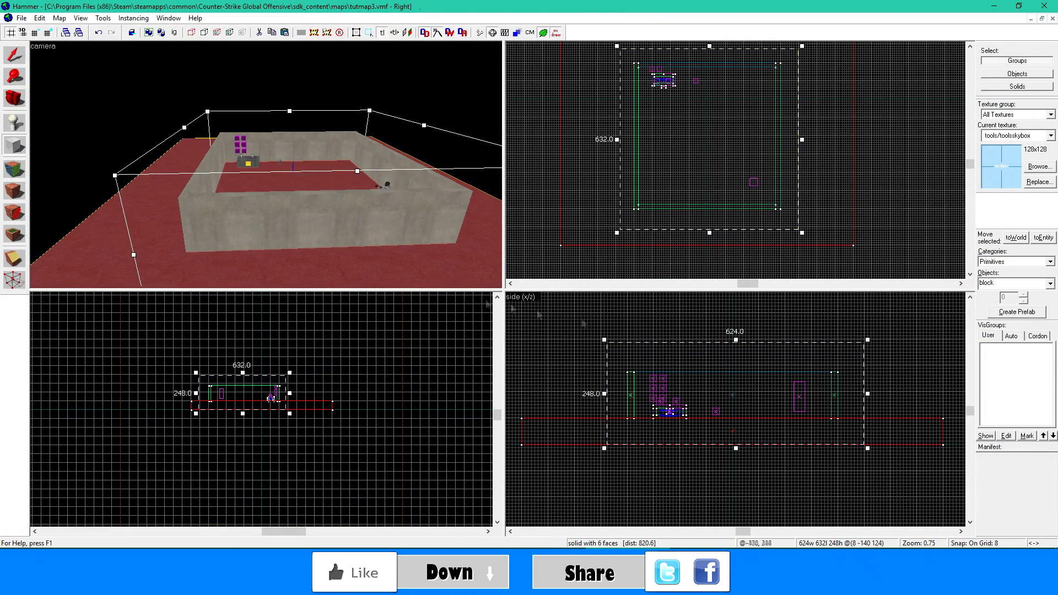
pyautogui.press('Return')
# - Hollow the skybox block with walls 16 units thick
pyautogui.click(103, 17)
pyautogui.click(118, 42)
pyautogui.write('16')
pyautogui.press('Return')
# - Place a new entity on the floor in front of the case, set its class to light and apply it
pyautogui.press('z')
pyautogui.press('w')
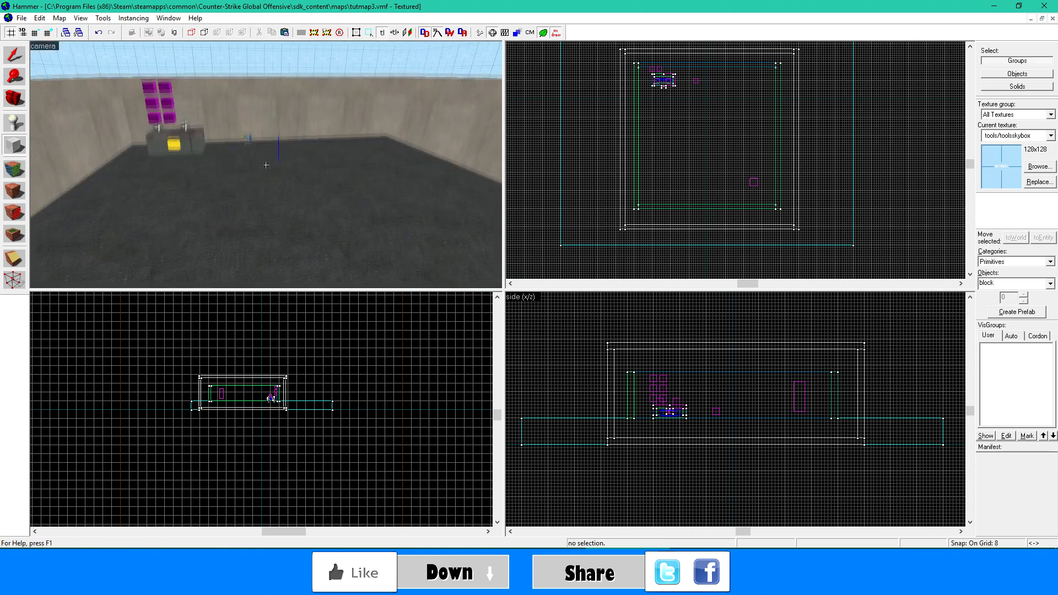
pyautogui.press('z')
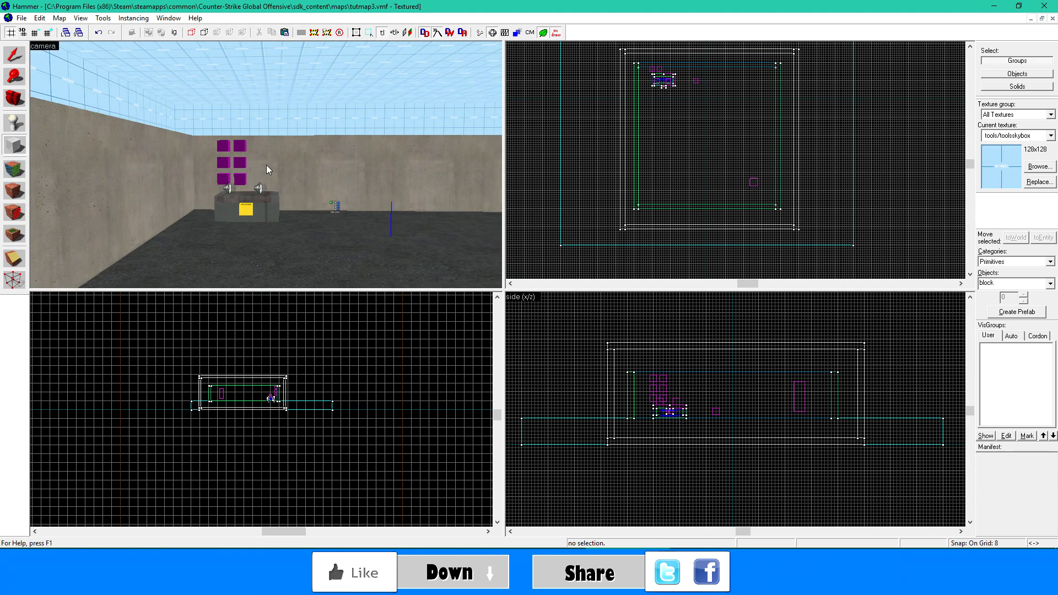
pyautogui.hotkey('shift', 'e')
pyautogui.click(272, 236)
pyautogui.hotkey('alt', 'Return')
pyautogui.doubleClick(373, 196)
pyautogui.write('li')
pyautogui.click(373, 207)
pyautogui.click(695, 408)
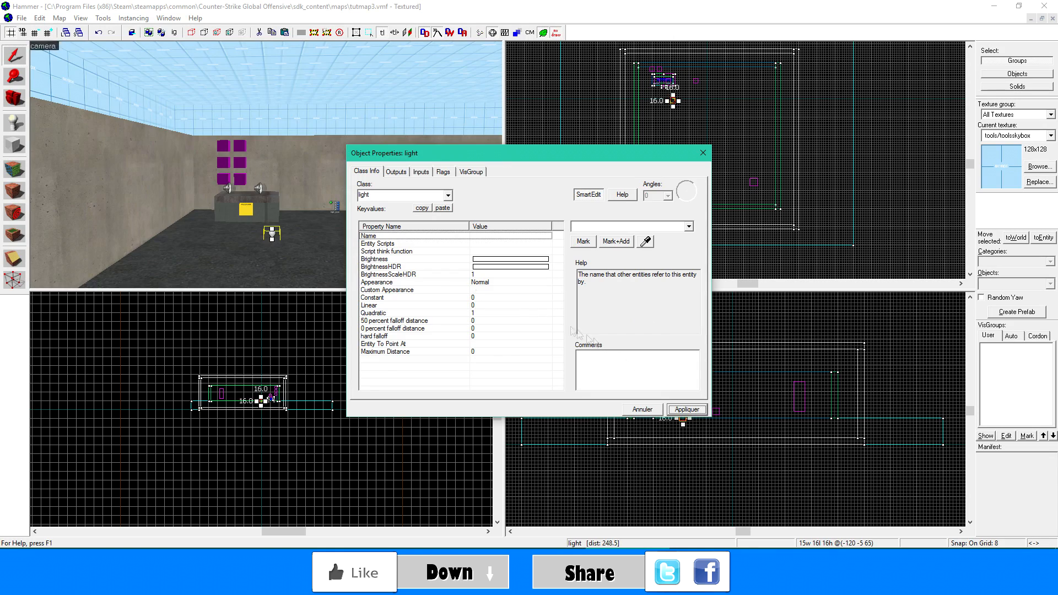
# - Pick a new Brightness colour for the light, then apply and close its properties
pyautogui.click(494, 260)
pyautogui.click(590, 247)
pyautogui.click(475, 237)
pyautogui.moveTo(649, 261); pyautogui.dragTo(649, 228)
pyautogui.click(427, 361)
pyautogui.click(687, 409)
pyautogui.click(703, 153)
# - Raise the light high in front of the case and paste a copy toward the opposite corner of the room
pyautogui.press('z')
pyautogui.press('w')
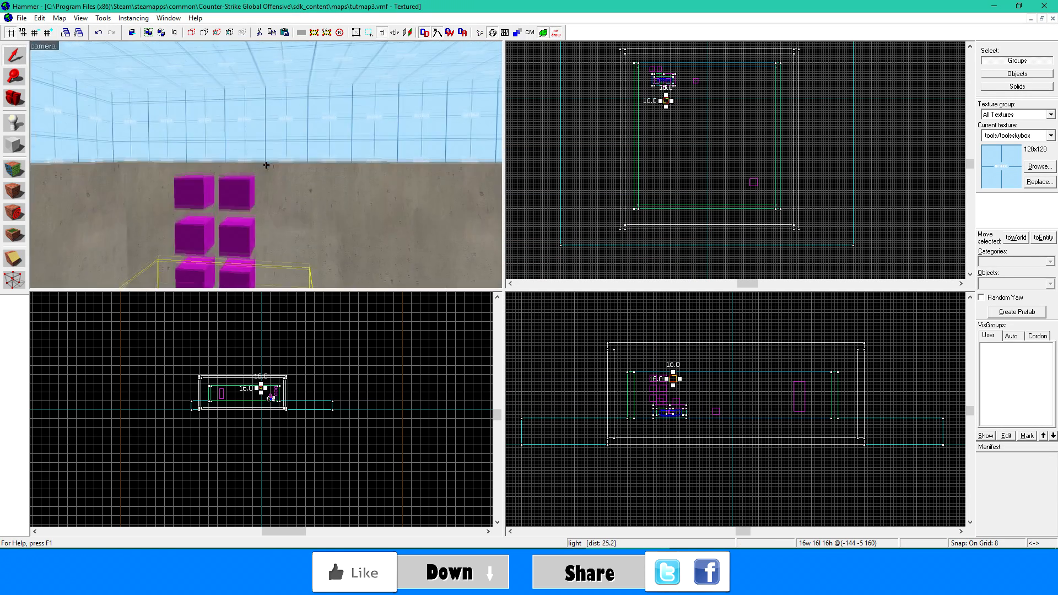
pyautogui.hotkey('ctrl', 'c')
pyautogui.hotkey('ctrl', 'v')
pyautogui.moveTo(266, 164); pyautogui.dragTo(266, 164)
pyautogui.press('s')
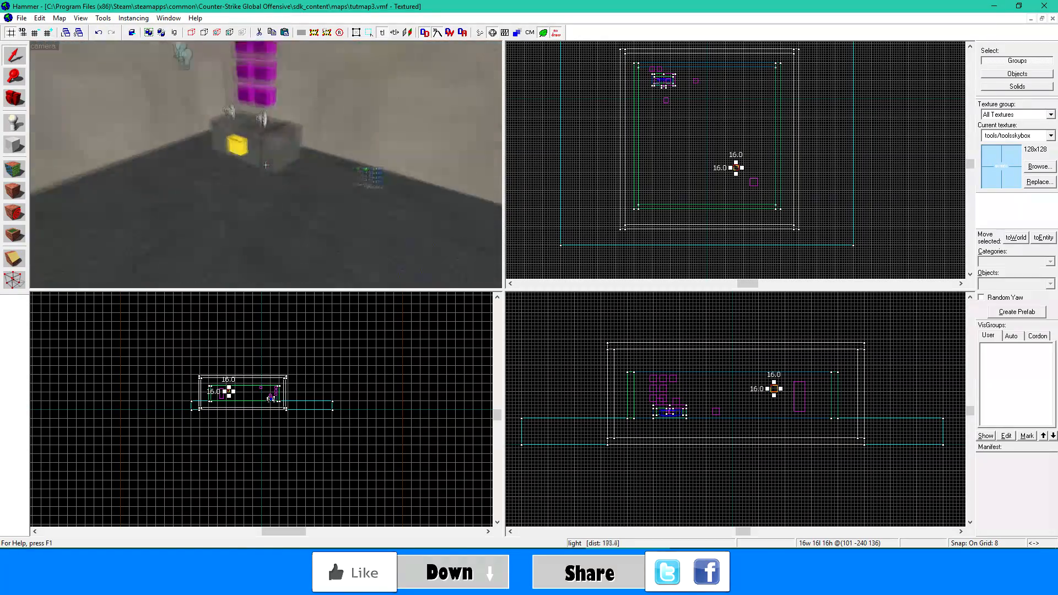
# - Compile the map with BSP, VIS and RAD set to Normal and run it in the game with the -windowed parameter
pyautogui.press('F9')
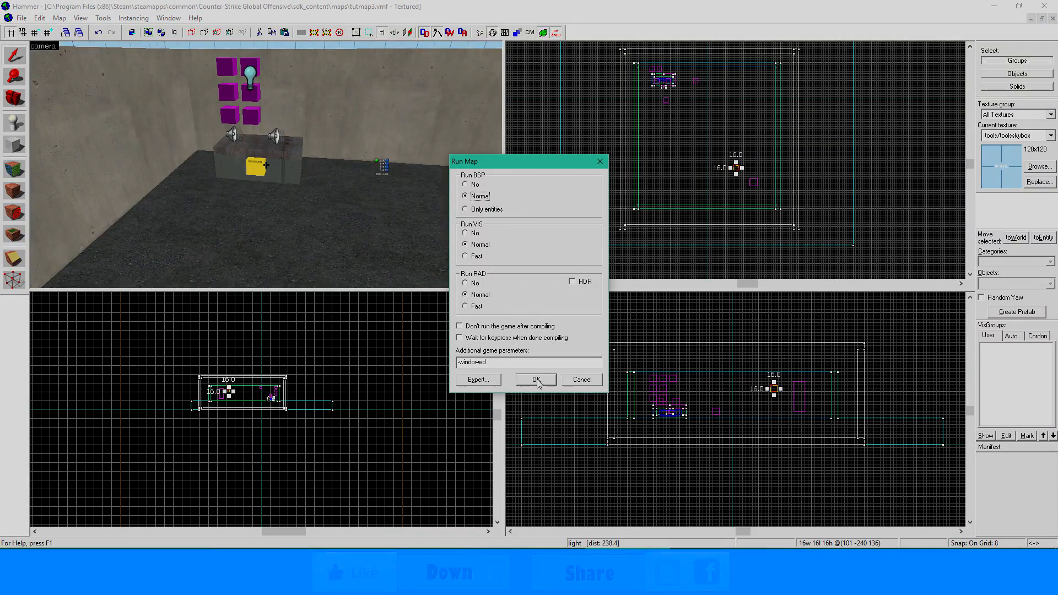
pyautogui.click(535, 379)
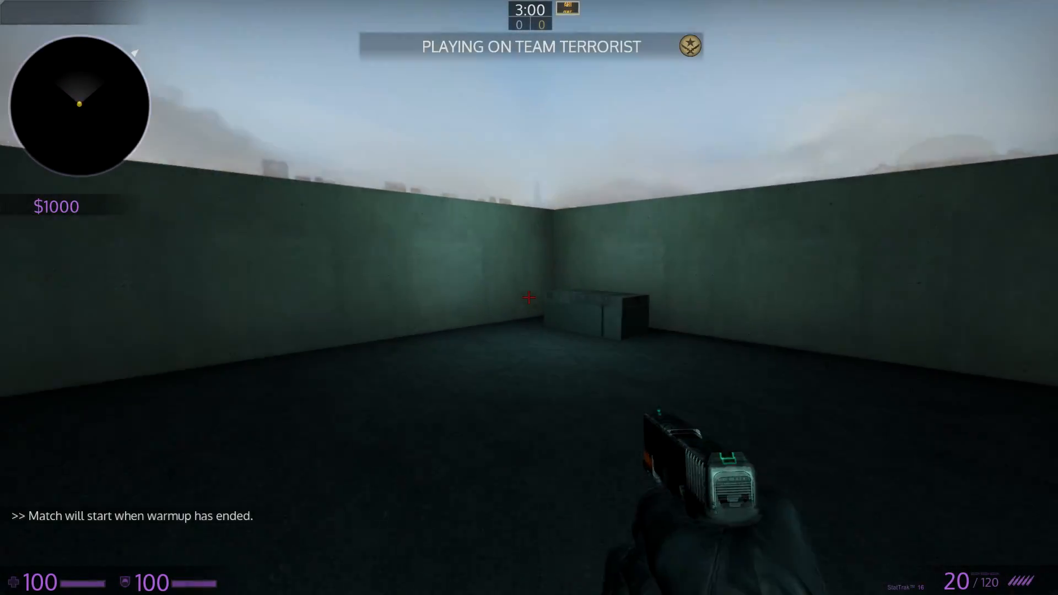
# - Walk up to the case in the running map, trigger its button and equip the weapon it spawns
pyautogui.press('w')
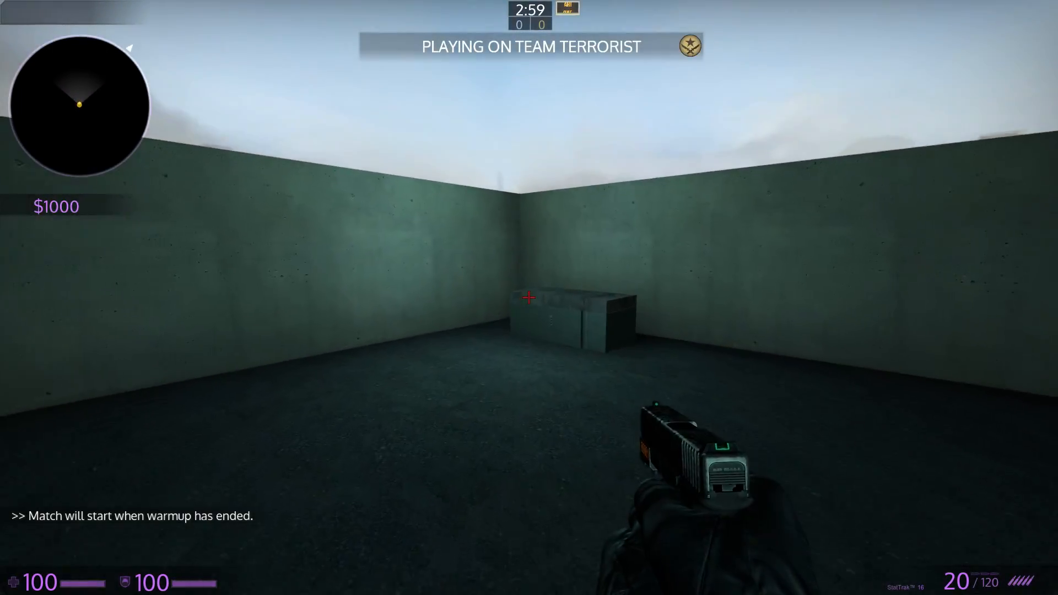
pyautogui.press('w')
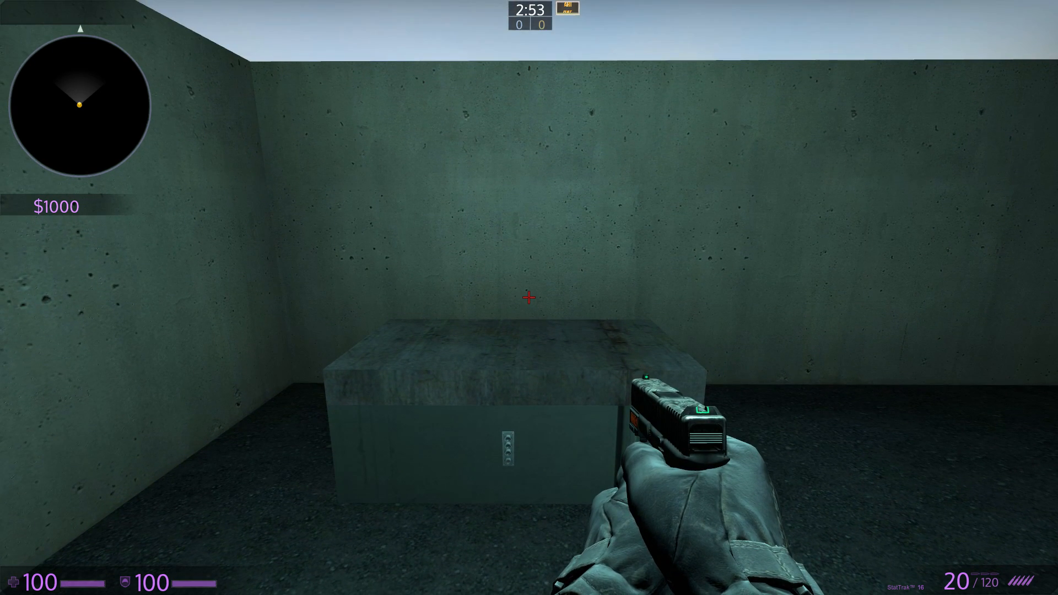
pyautogui.press('w')
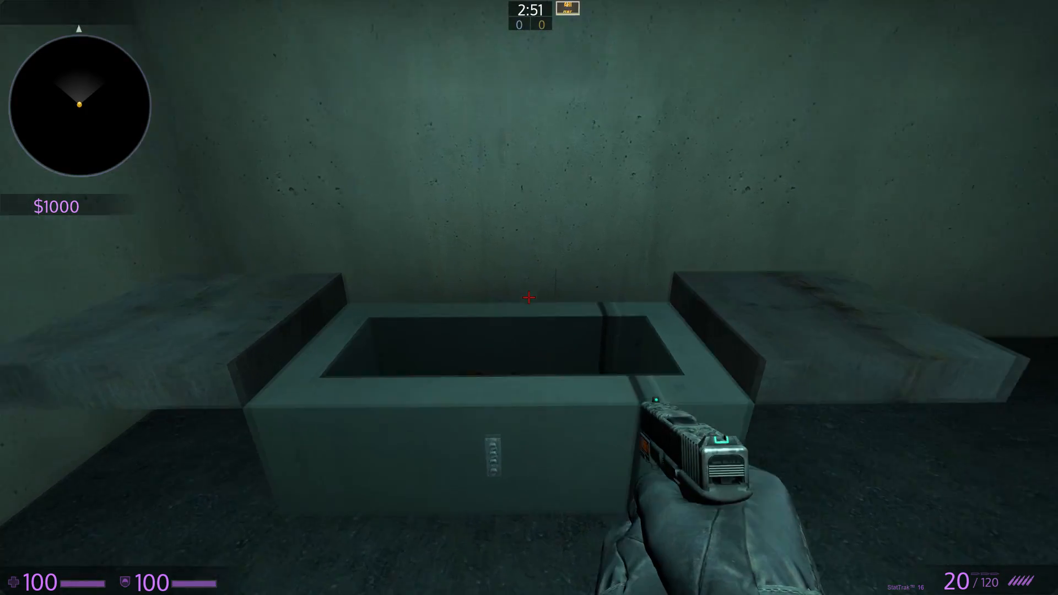
pyautogui.press('e')
pyautogui.press('s')
pyautogui.press('1')
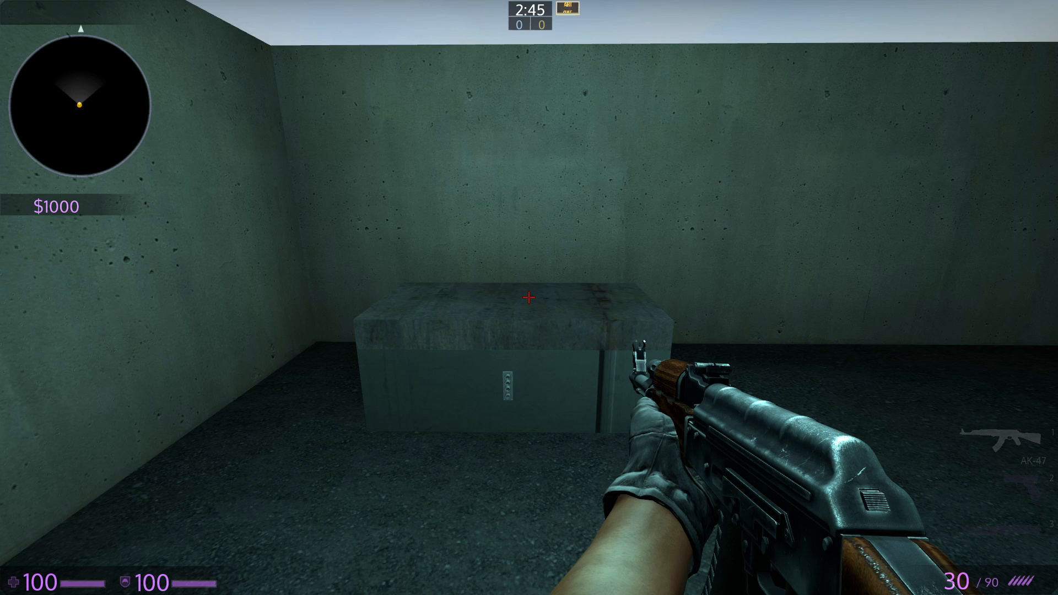
# - Test the case again, swap the AK-47 for the spawned M249 and drop the M249
pyautogui.press('w')
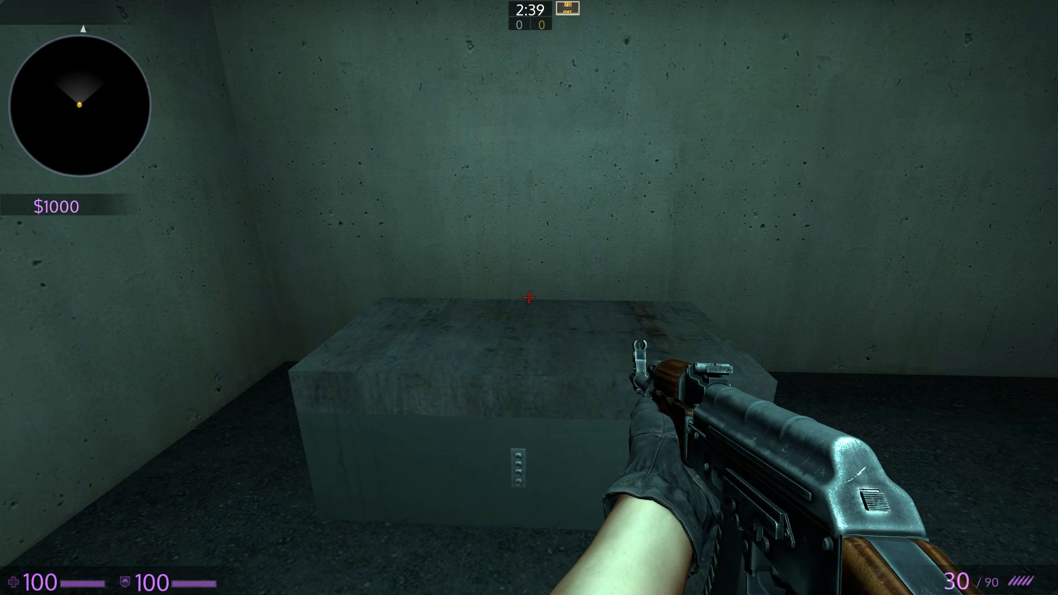
pyautogui.press('w')
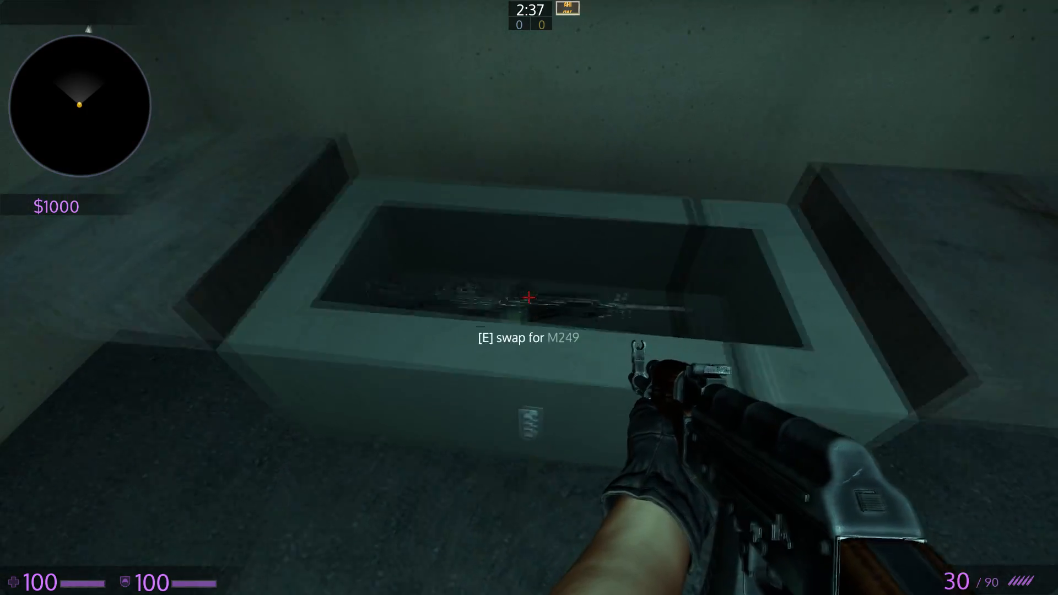
pyautogui.press('e')
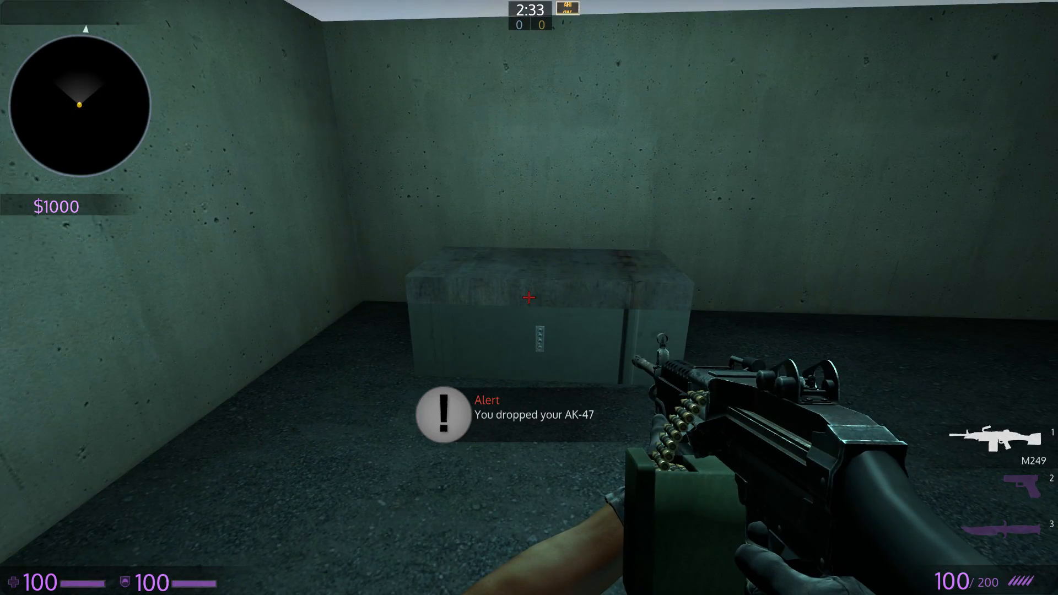
pyautogui.press('g')
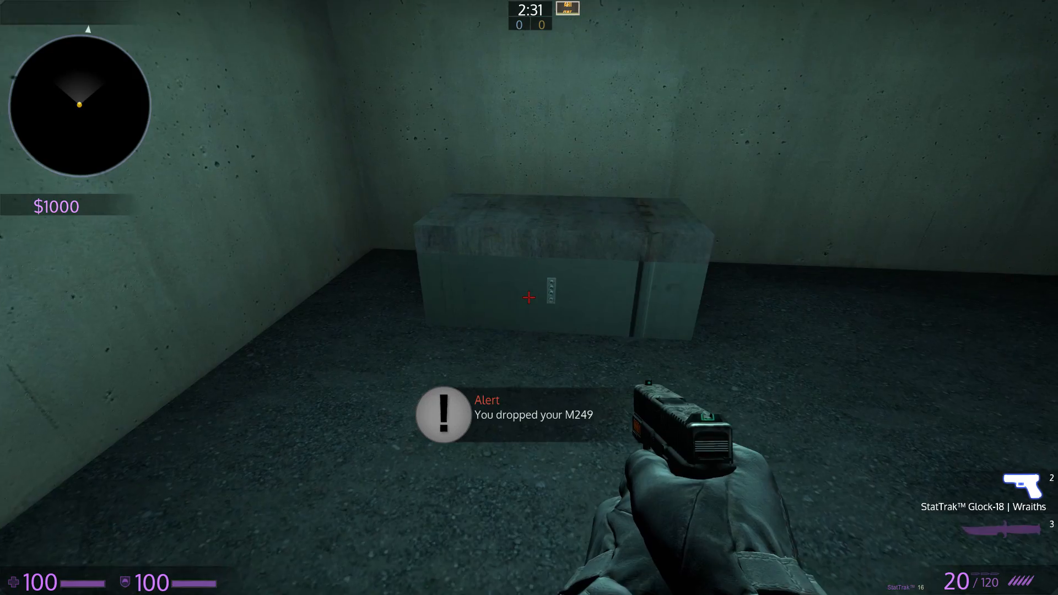
# - Open the case once more, collect and equip the spawned AK-47 and fire it across the room
pyautogui.press('w')
pyautogui.press('s')
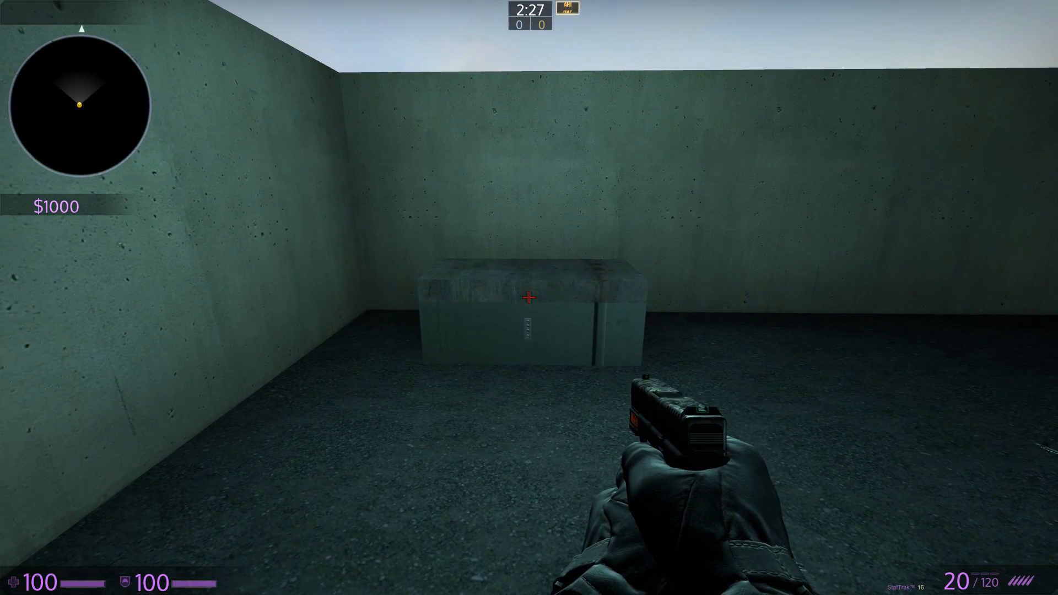
pyautogui.press('w')
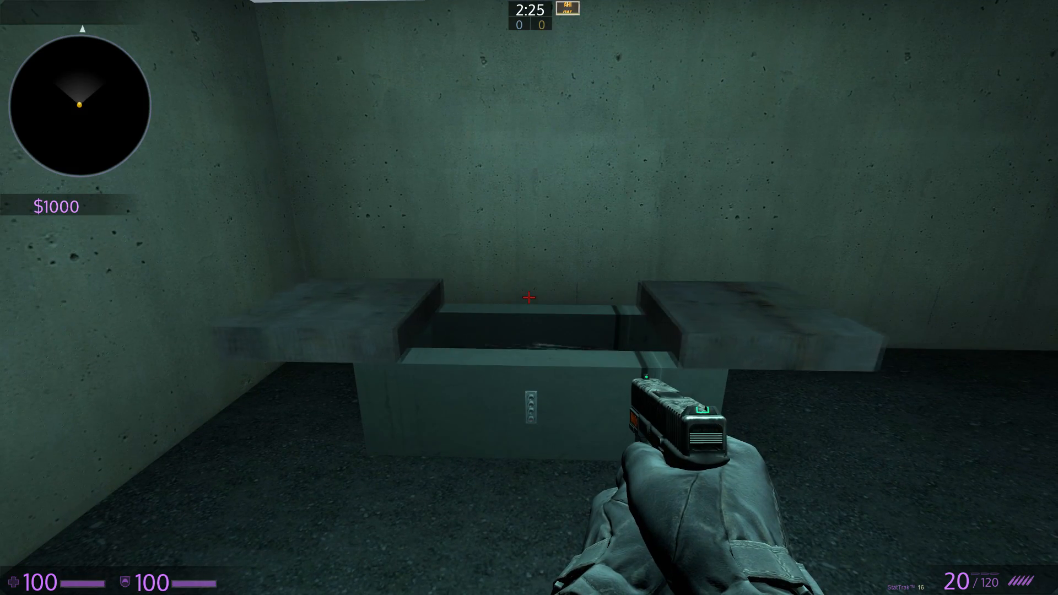
pyautogui.press('w')
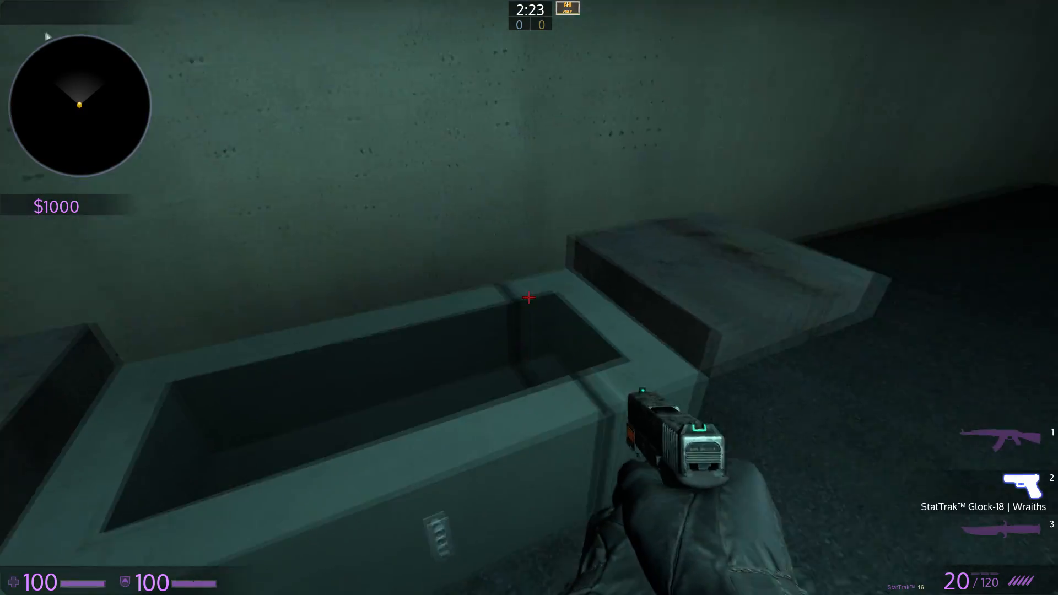
pyautogui.press('1')
pyautogui.click(529, 297)
pyautogui.click(529, 298)
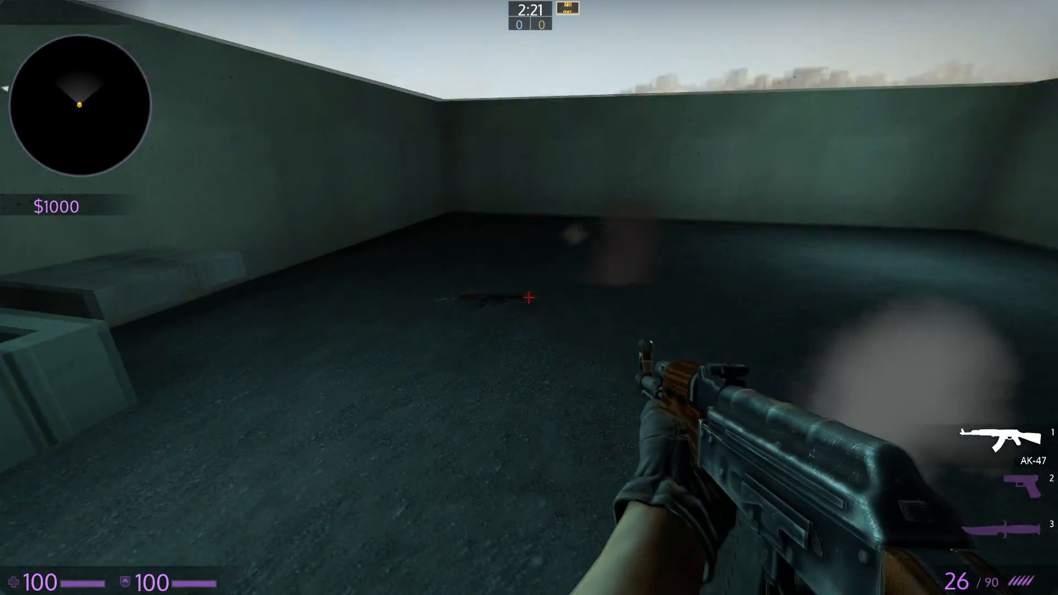
pyautogui.click(529, 298)
pyautogui.click(529, 297)
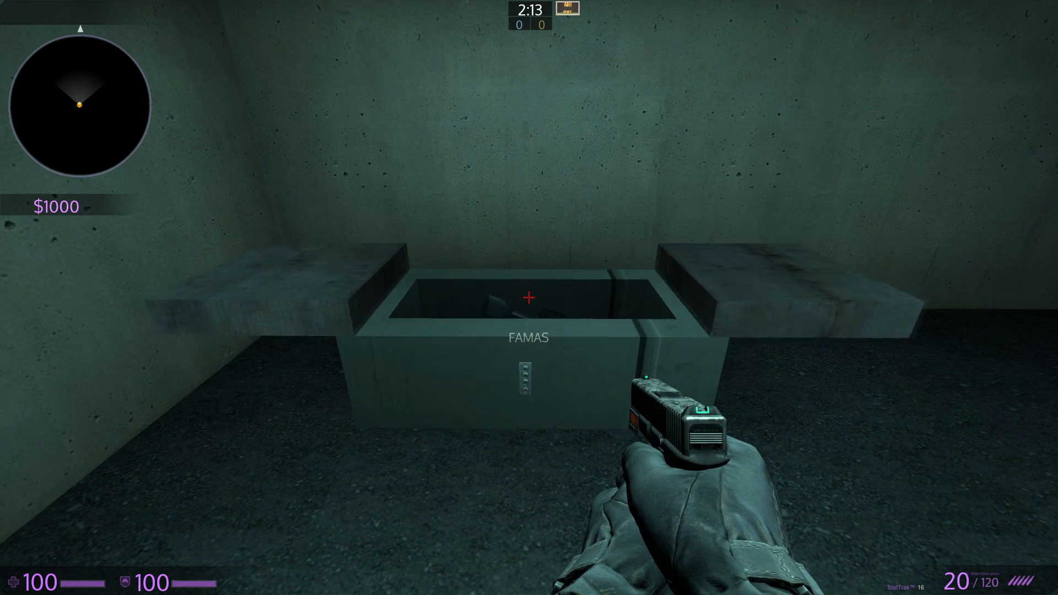
# - Take the FAMAS from the opened case, equip and fire it, then drop it
pyautogui.press('w')
pyautogui.press('1')
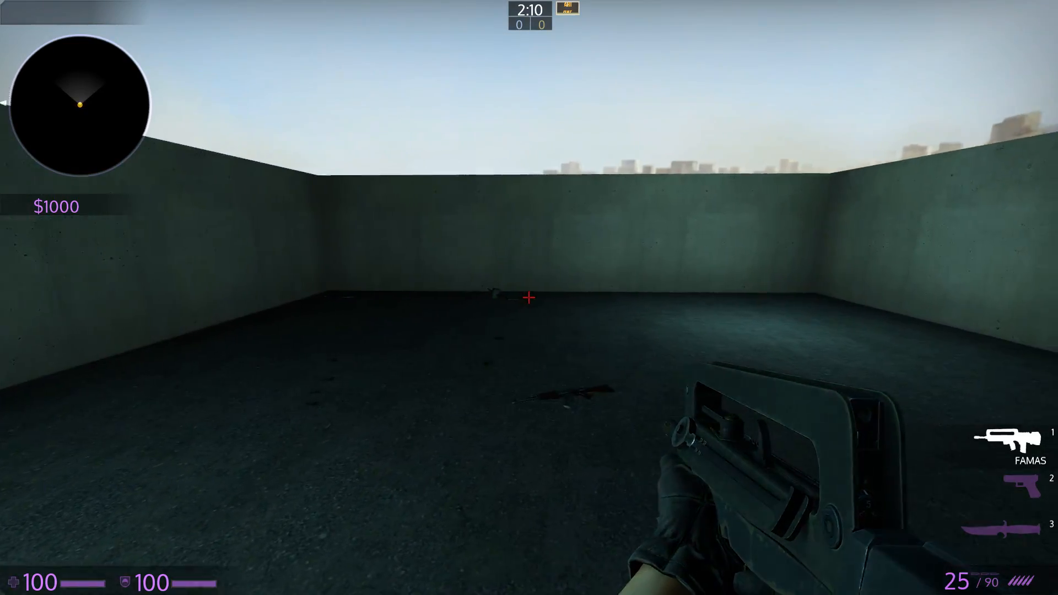
pyautogui.moveTo(529, 297); pyautogui.dragTo(529, 298)
pyautogui.press('g')
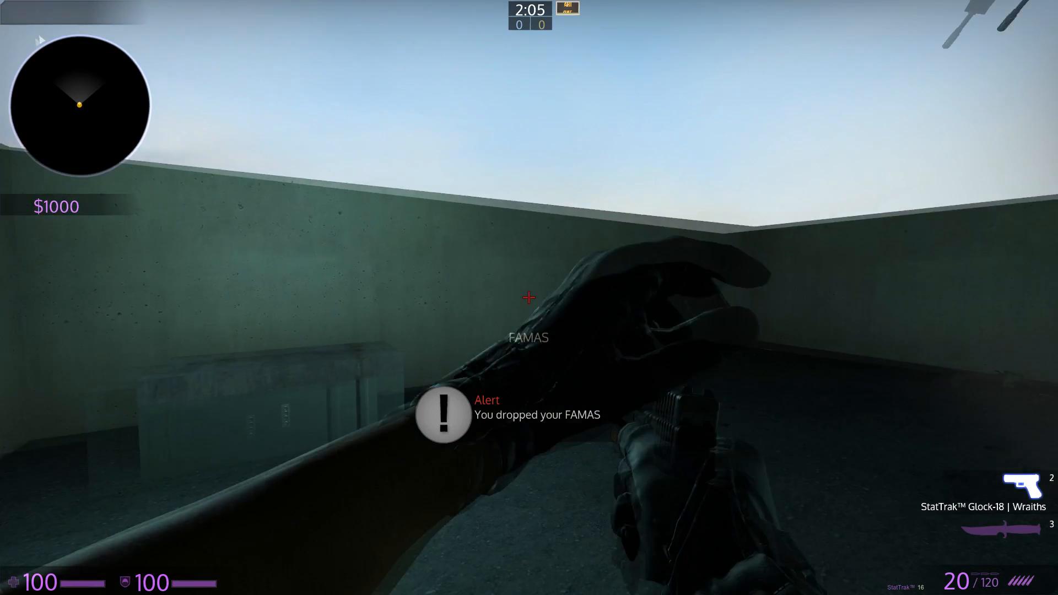